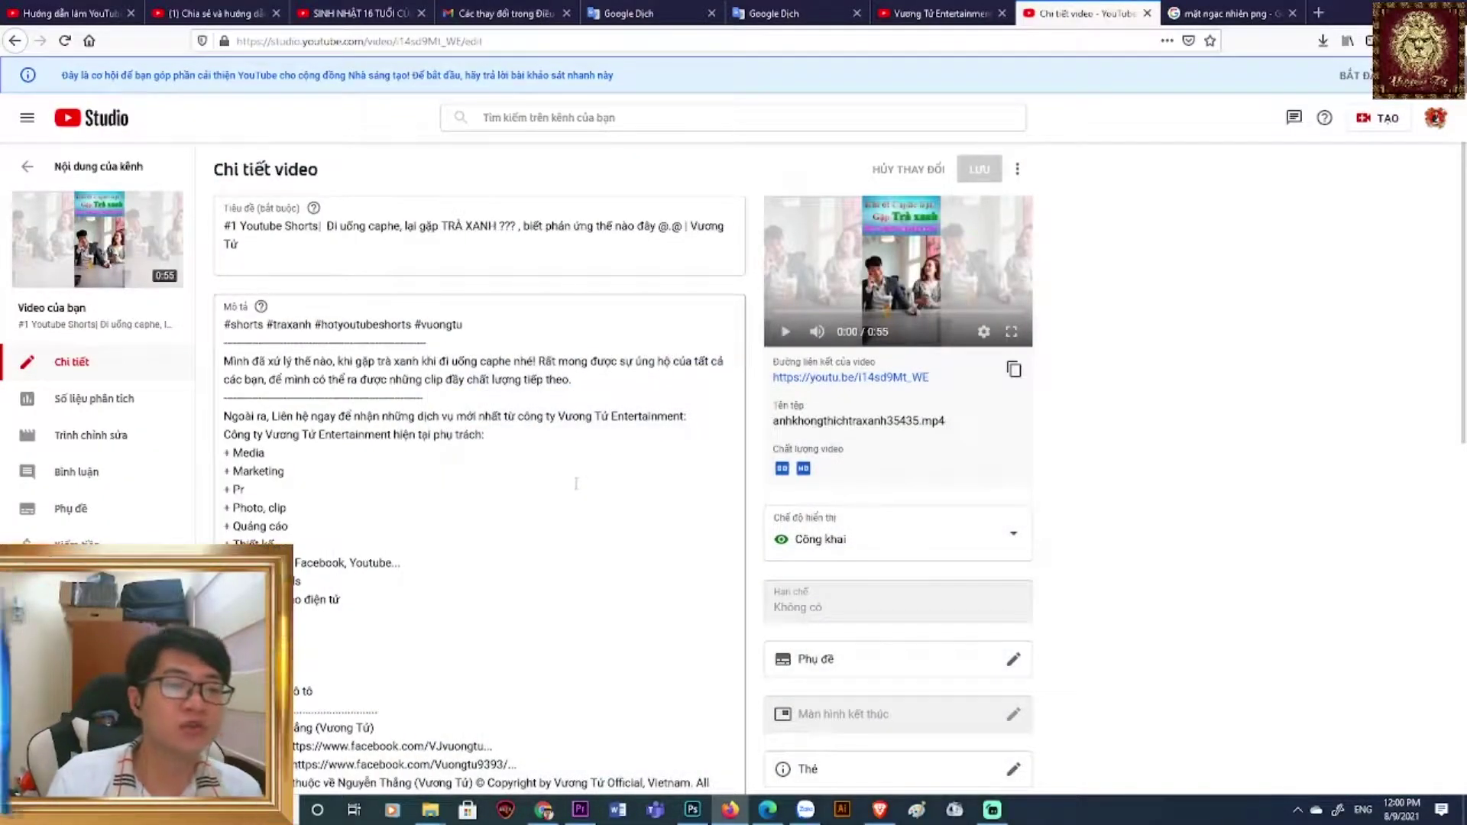
scroll(554, 489, "down", 8)
scroll(541, 484, "down", 2)
scroll(459, 458, "up", 10)
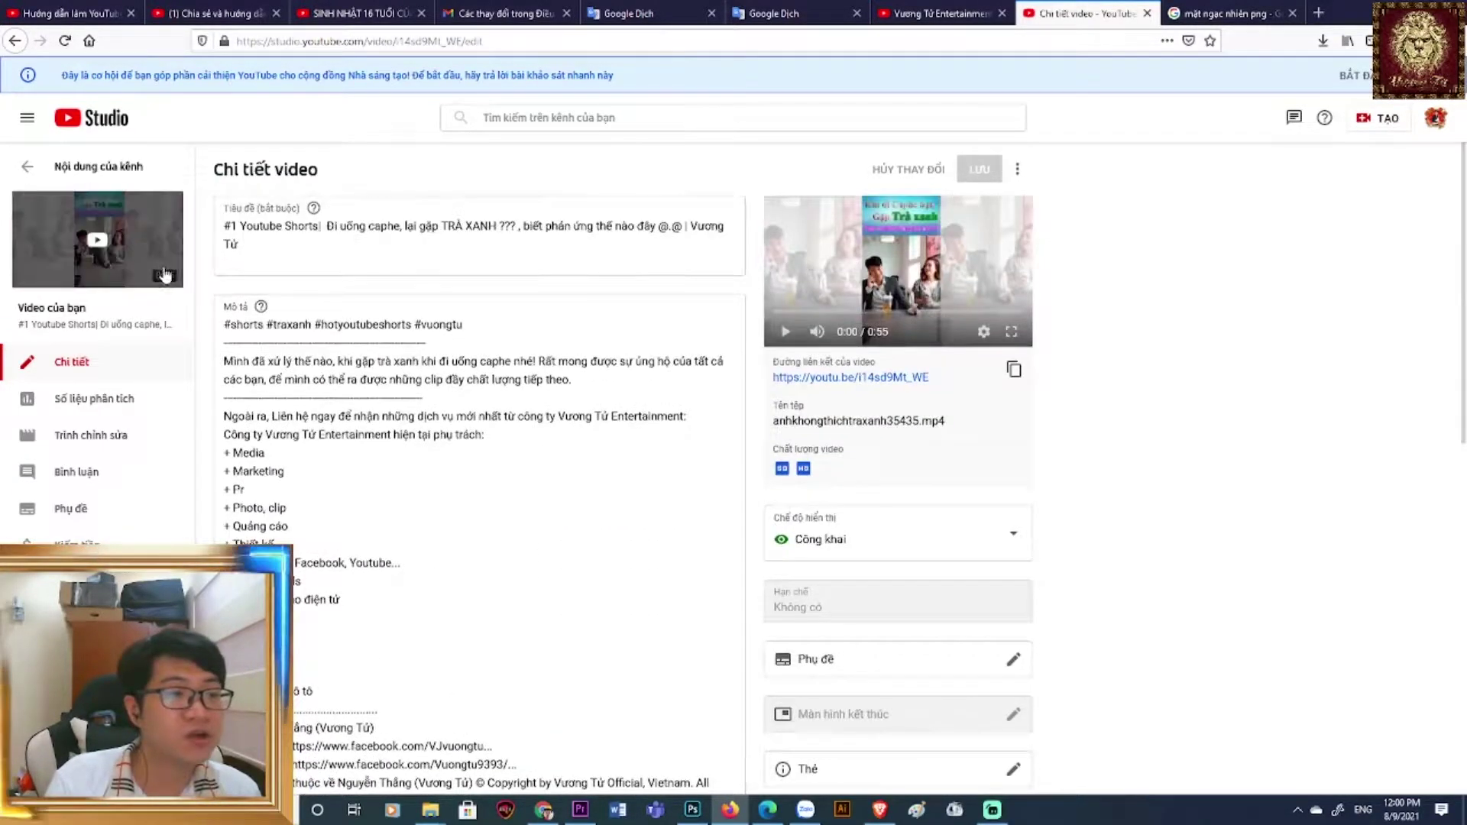
left_click(112, 250)
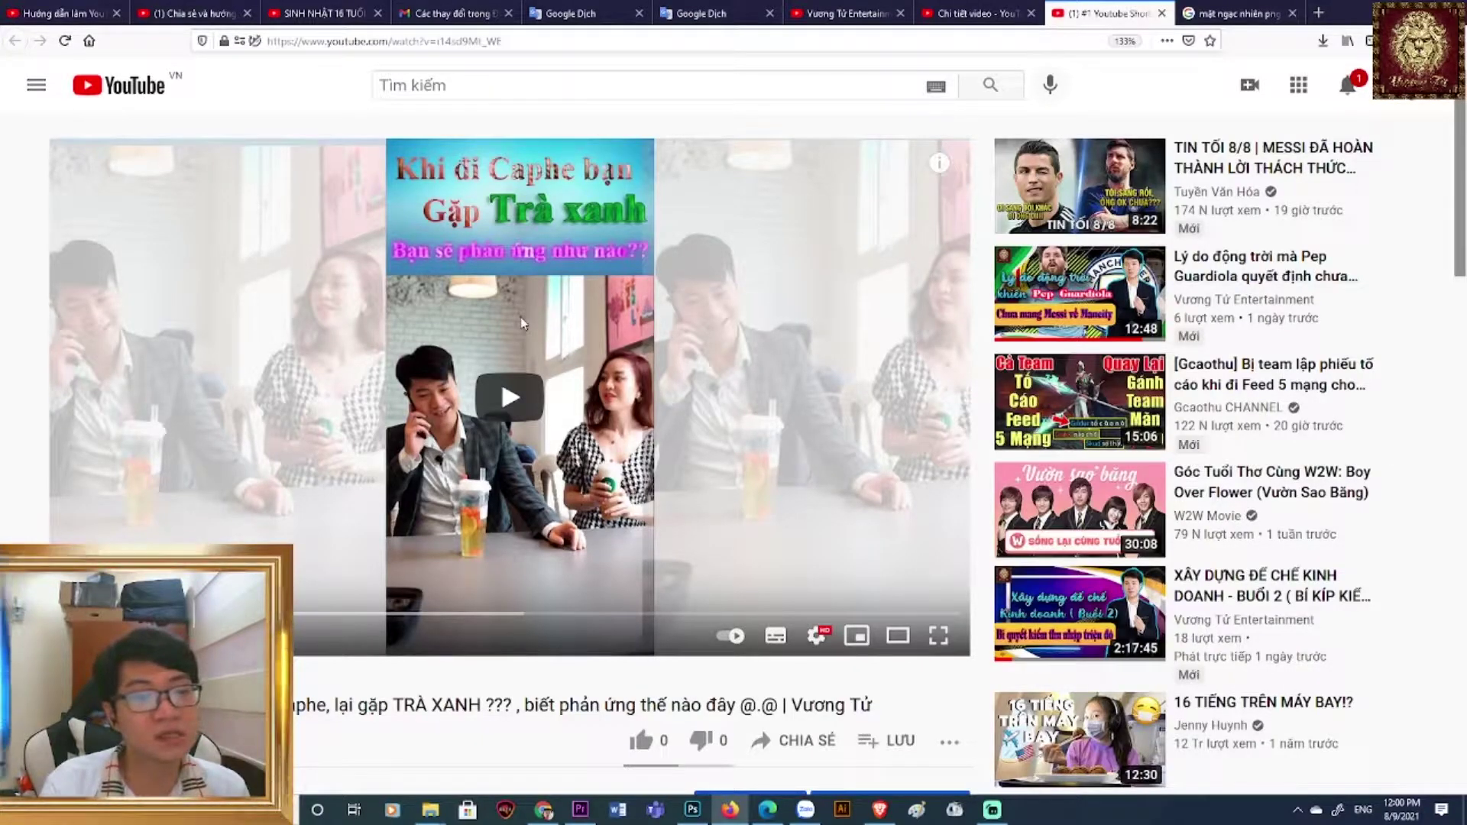
left_click(531, 422)
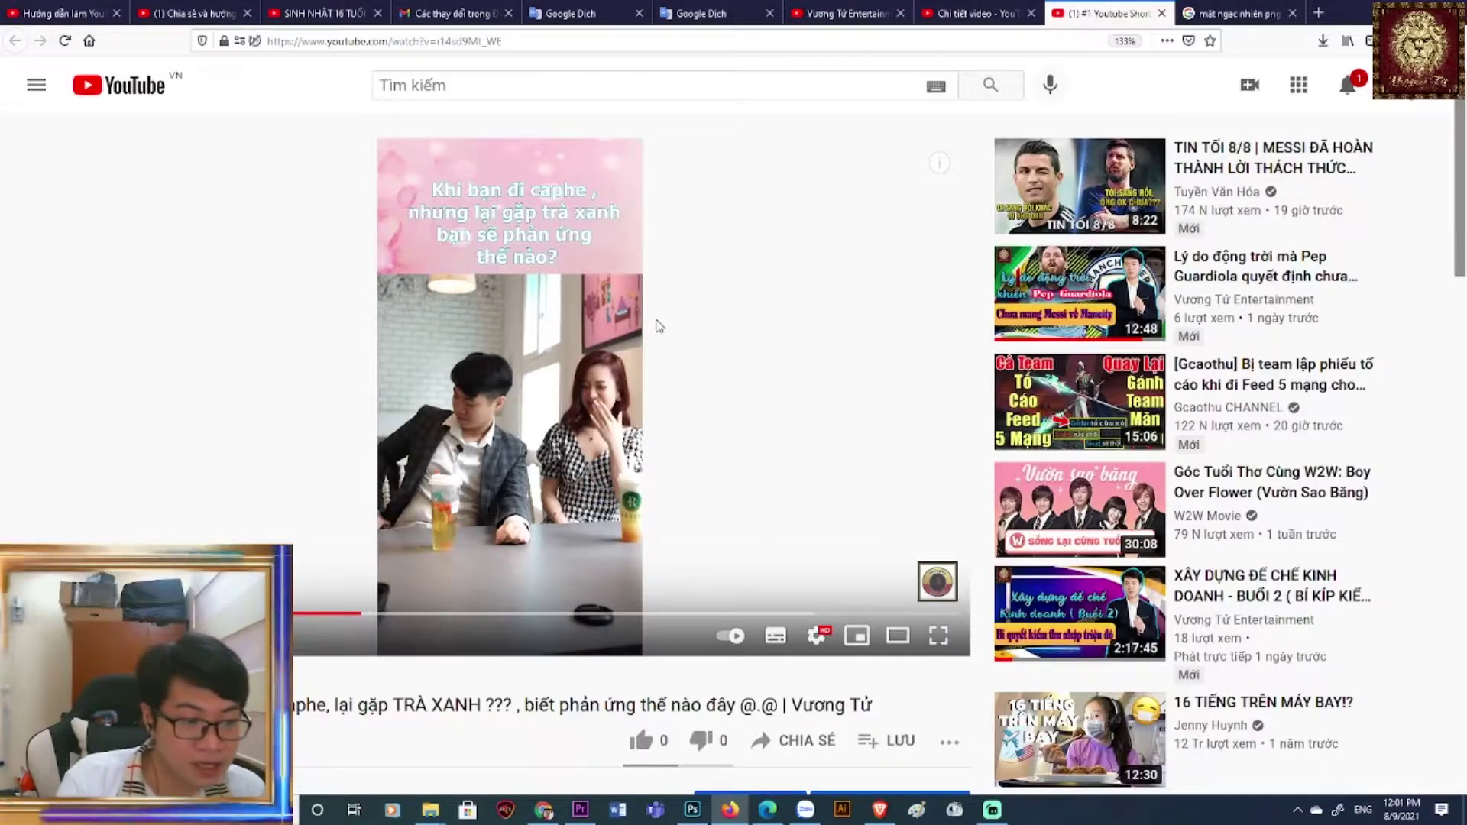
- Examine the Shorts wording in the video's title and the hashtags in its description
scroll(657, 320, "down", 3)
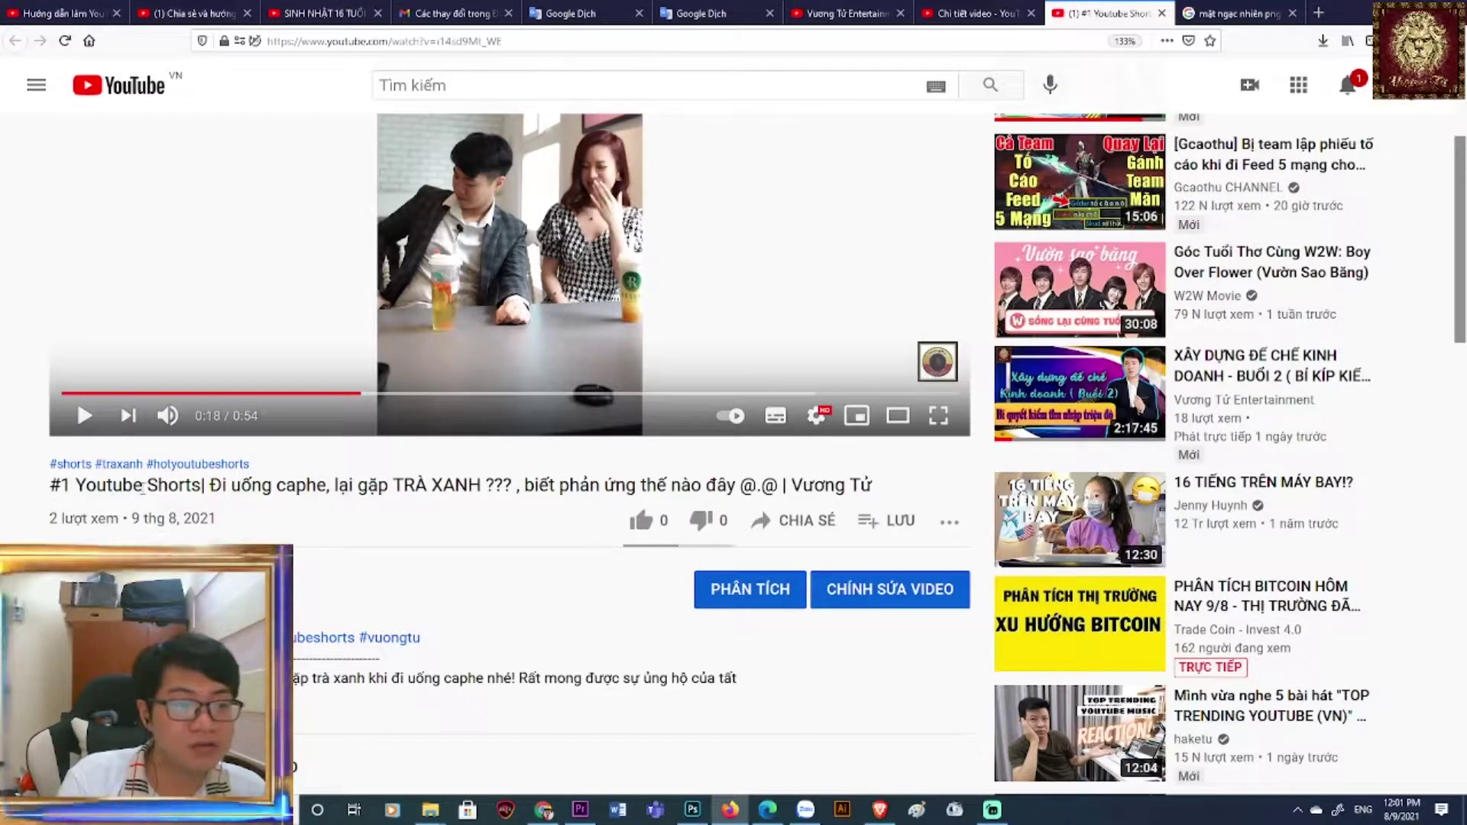
left_click_drag(143, 486, 191, 486)
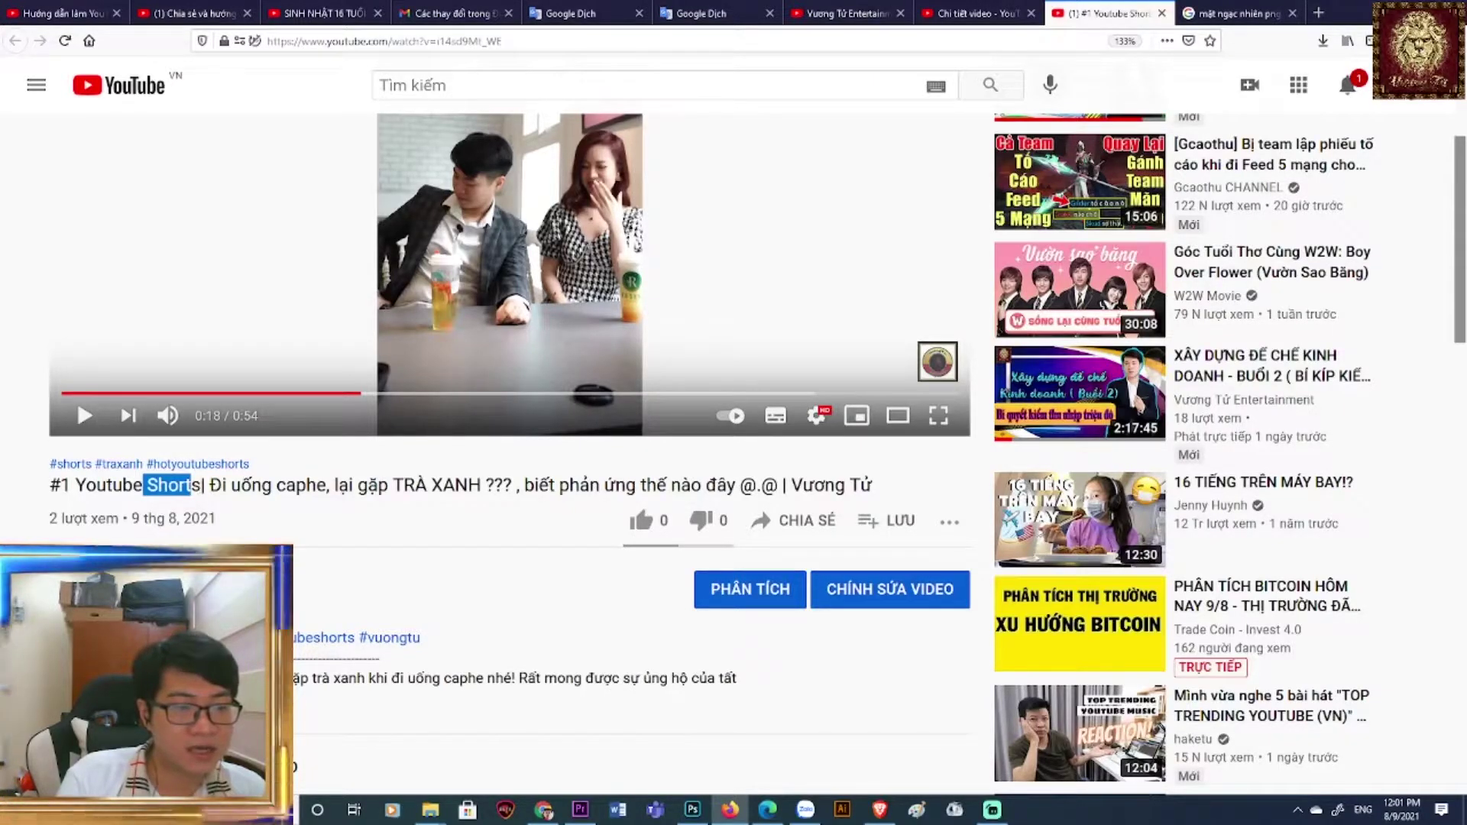
scroll(378, 561, "down", 4)
scroll(378, 562, "up", 3)
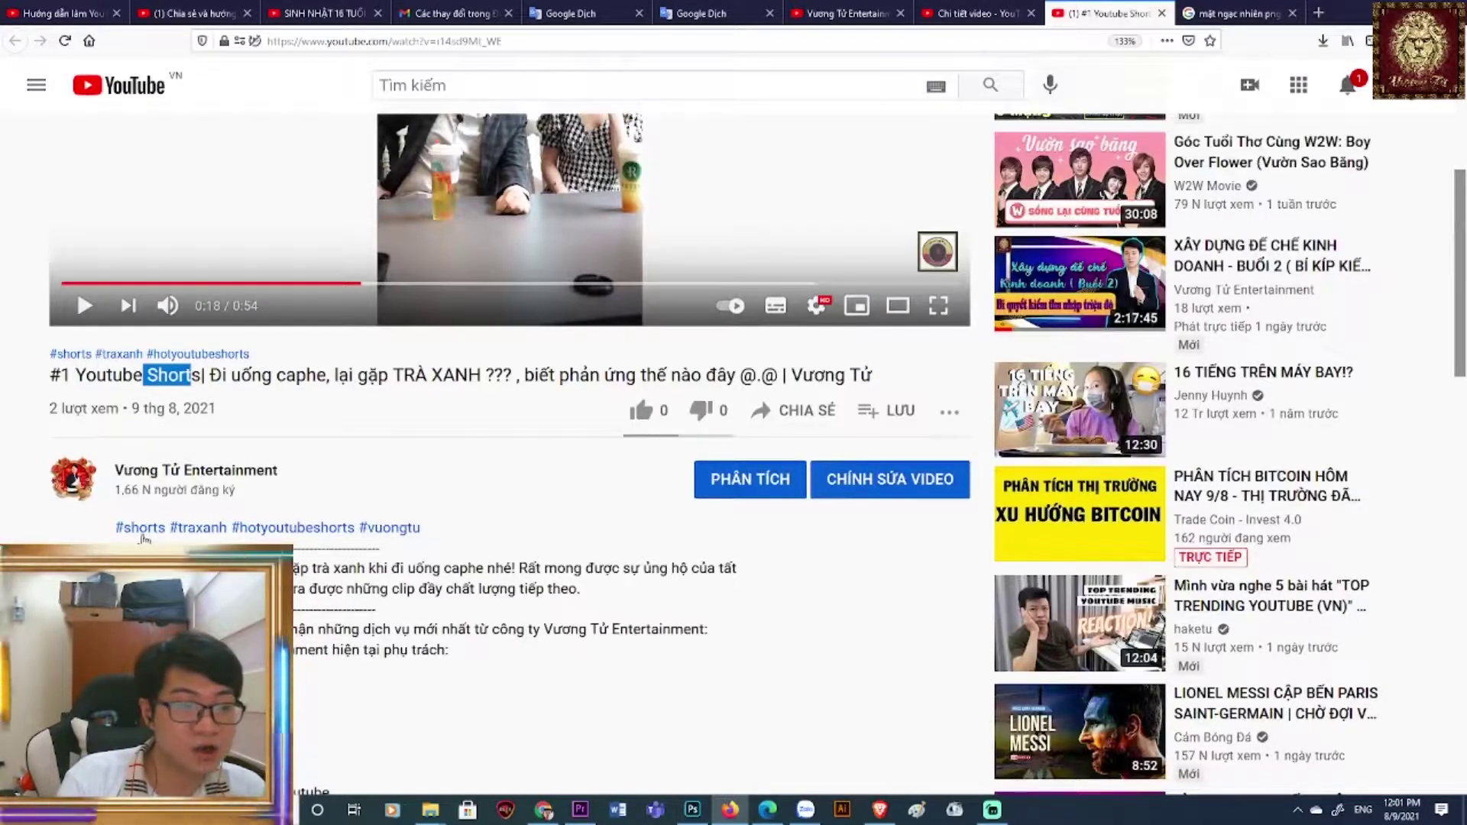
scroll(479, 452, "up", 3)
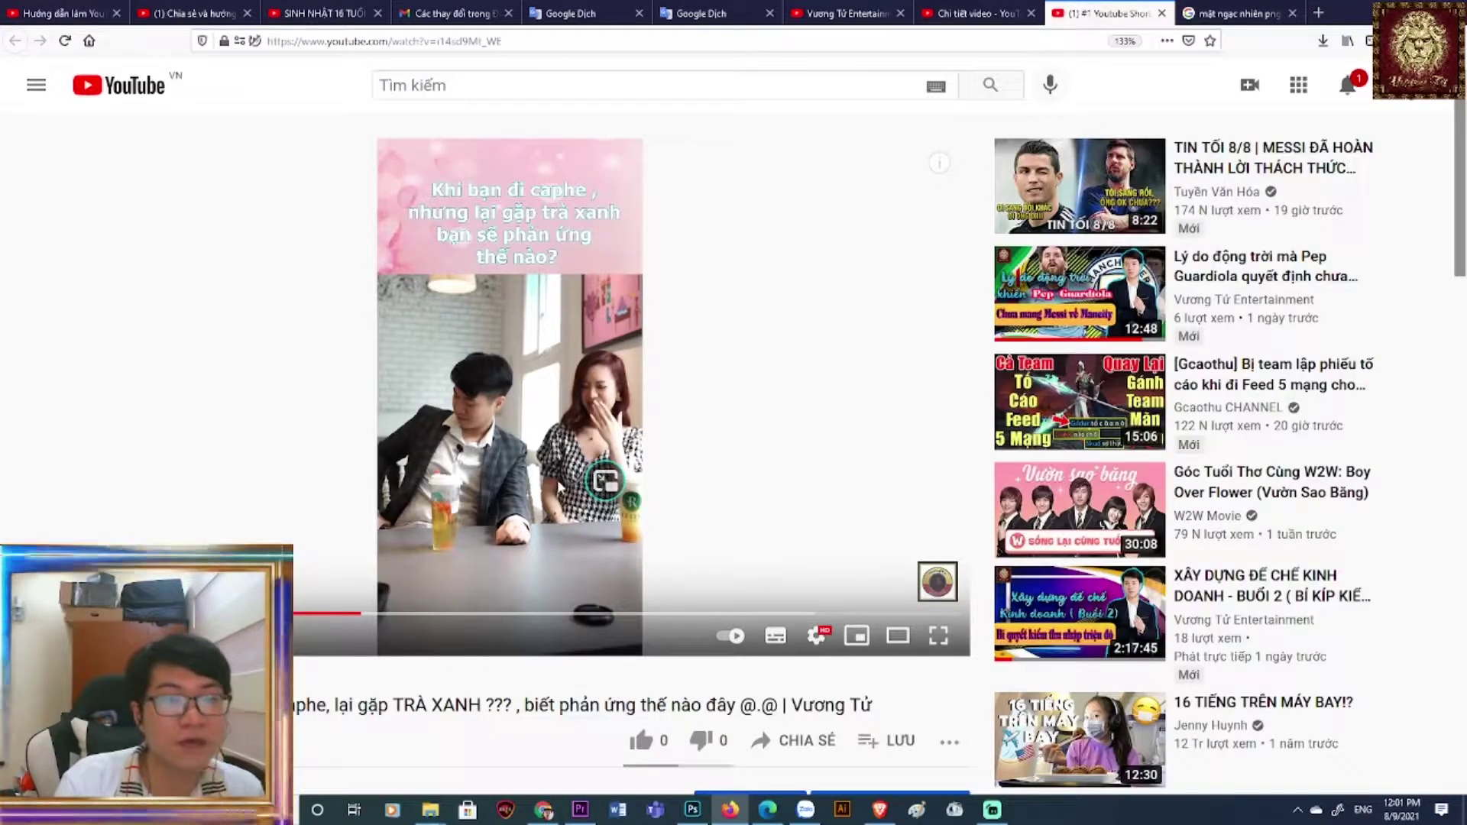
- Switch to Adobe Premiere Pro and examine the clip layout along the Sequence 02 timeline
left_click(580, 809)
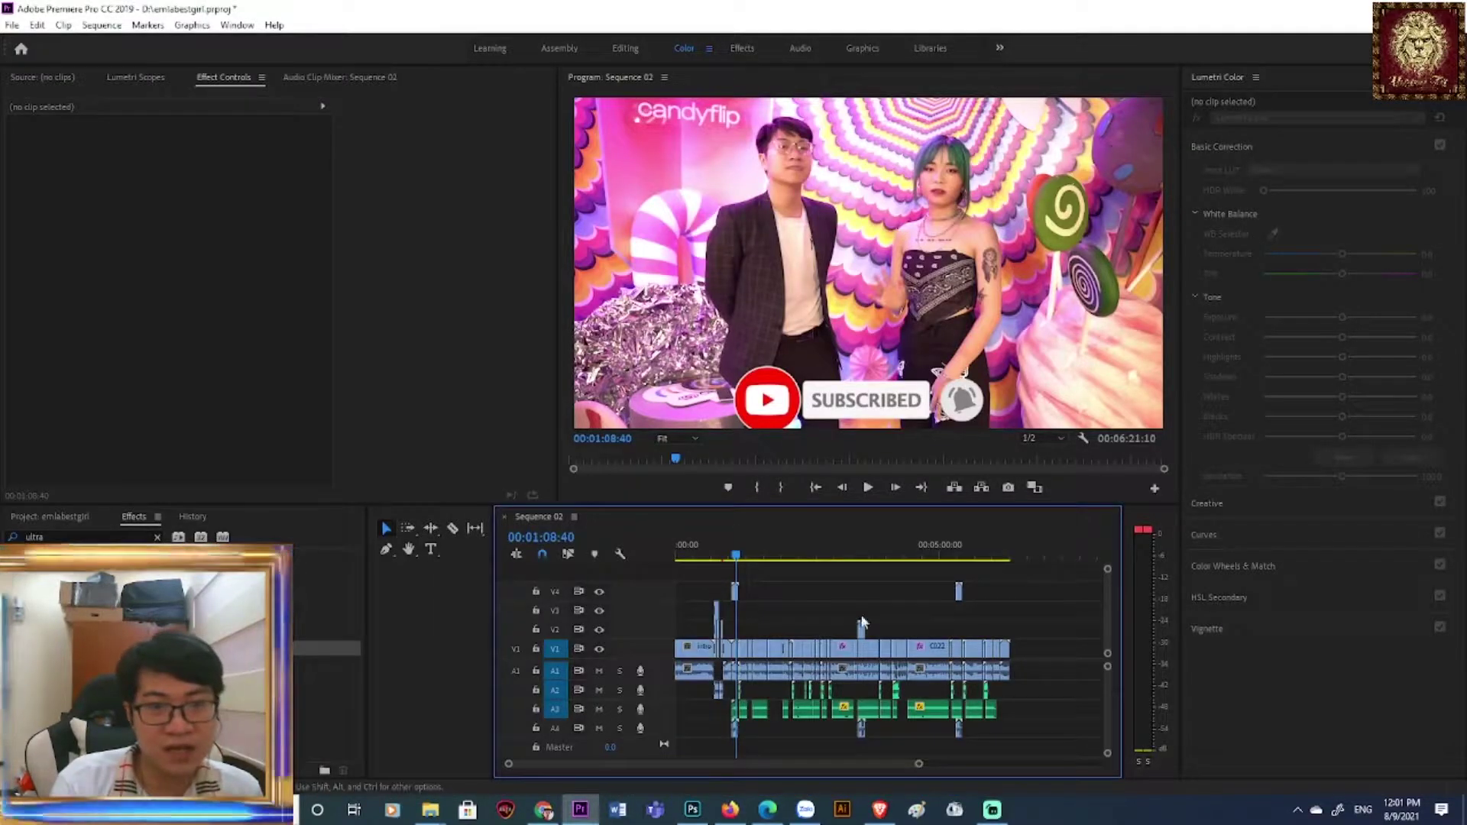
mouse_move(918, 765)
left_mouse_down()
mouse_move(1047, 765)
mouse_move(933, 763)
left_mouse_up()
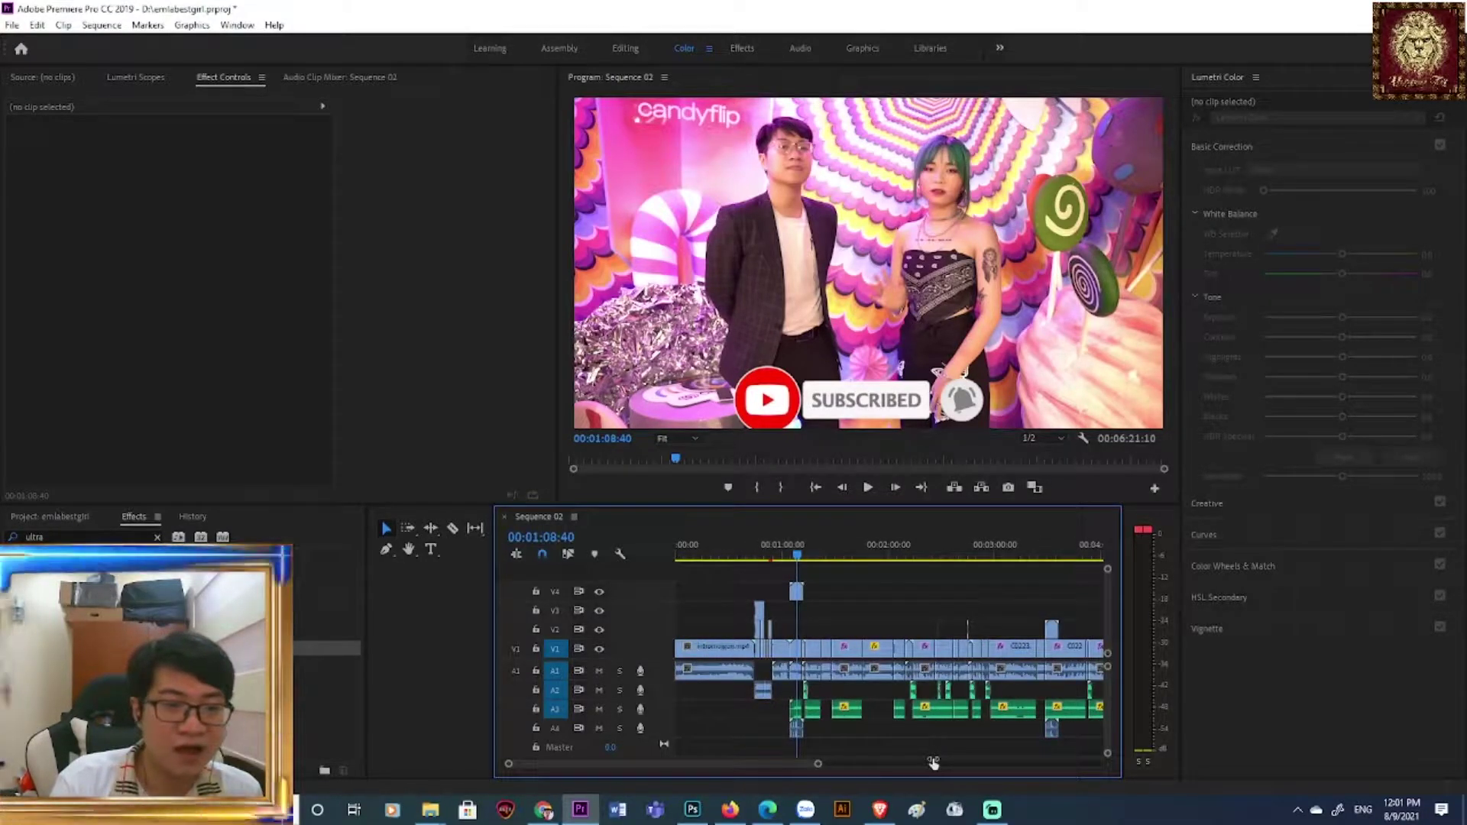
scroll(933, 763, "down", 2)
scroll(933, 763, "up", 5)
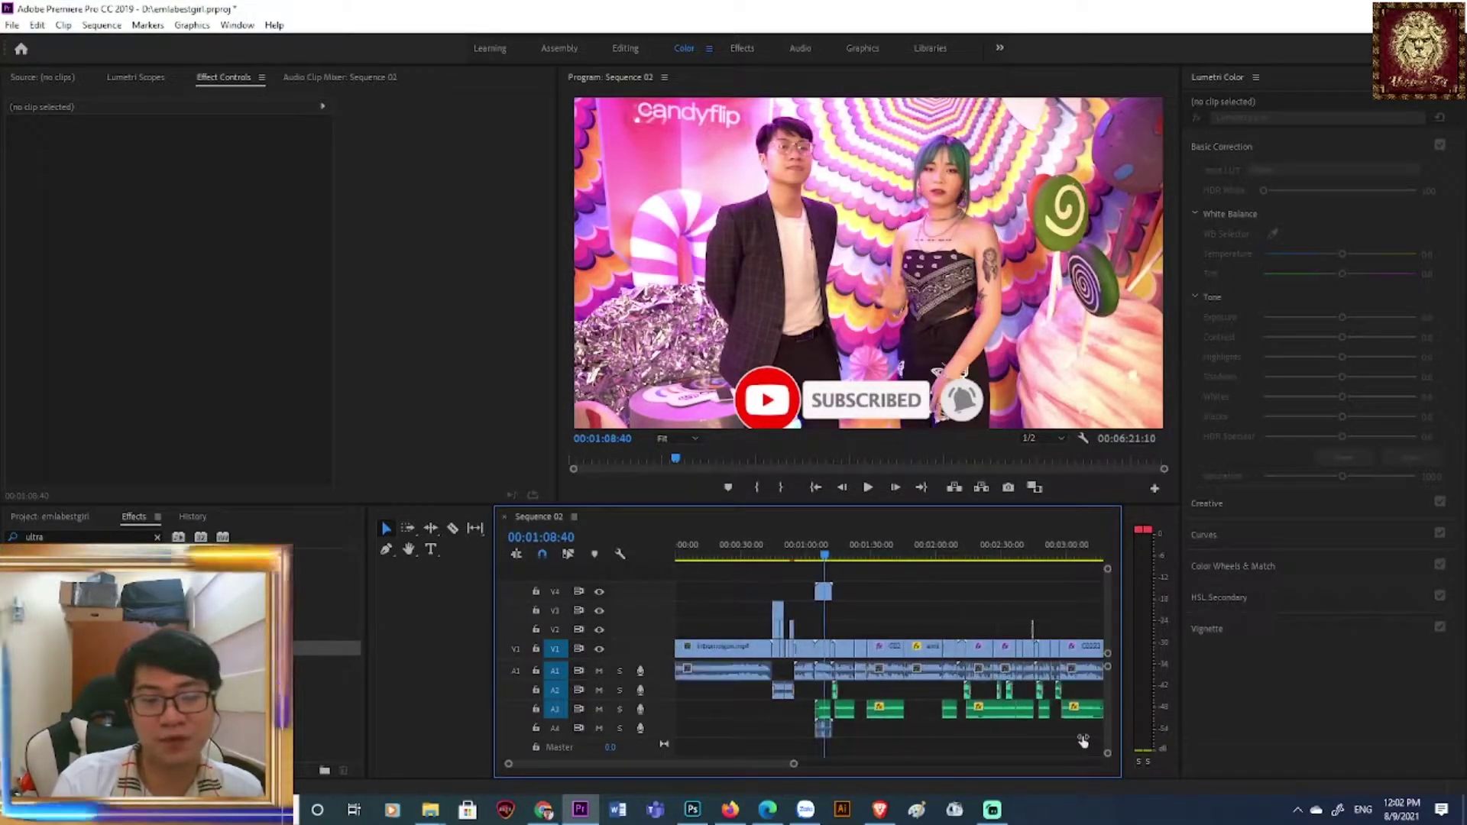
scroll(1071, 743, "down", 1)
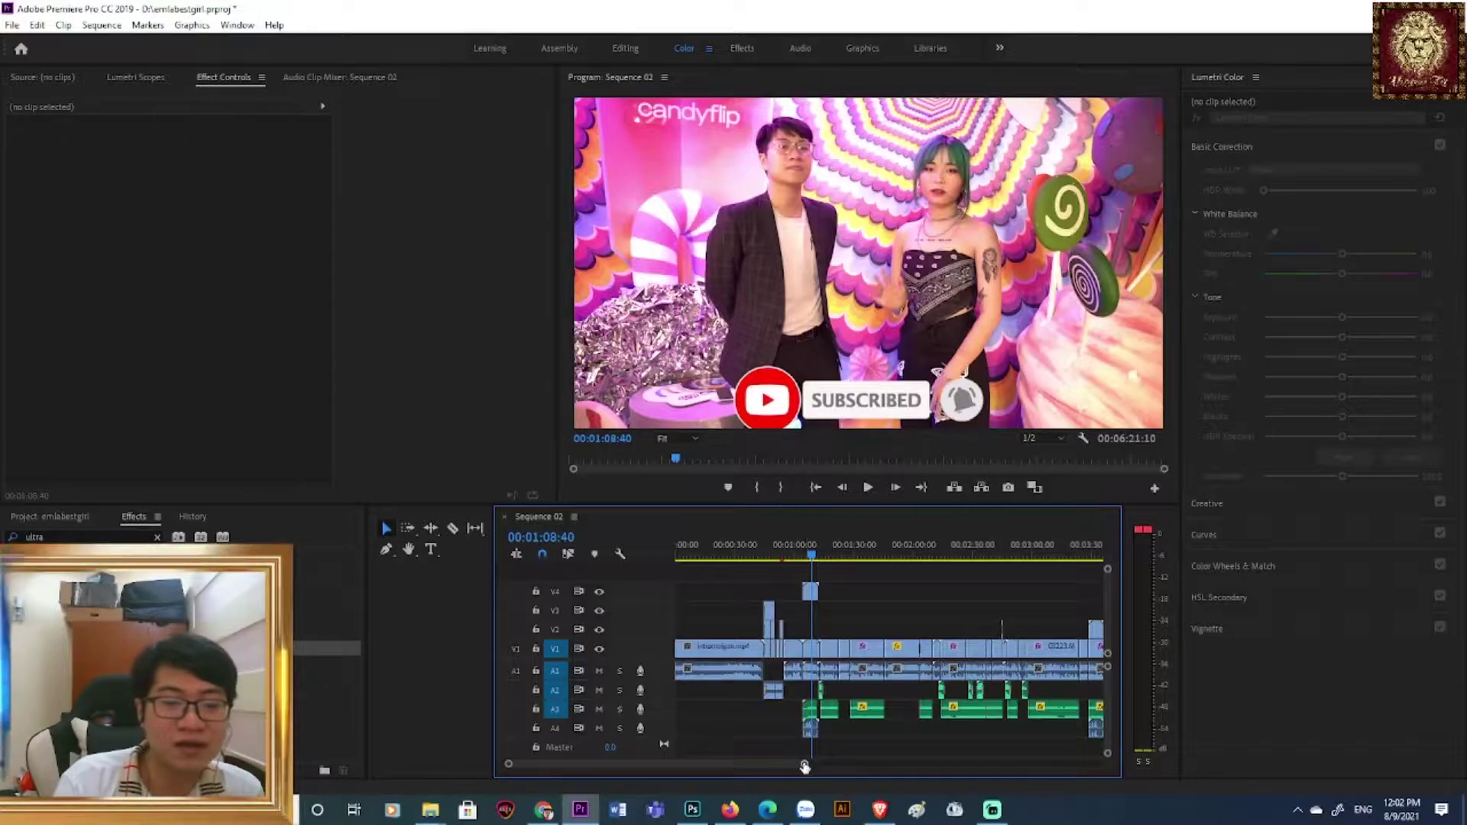
scroll(947, 791, "down", 2)
scroll(866, 782, "up", 3)
scroll(866, 782, "up", 1)
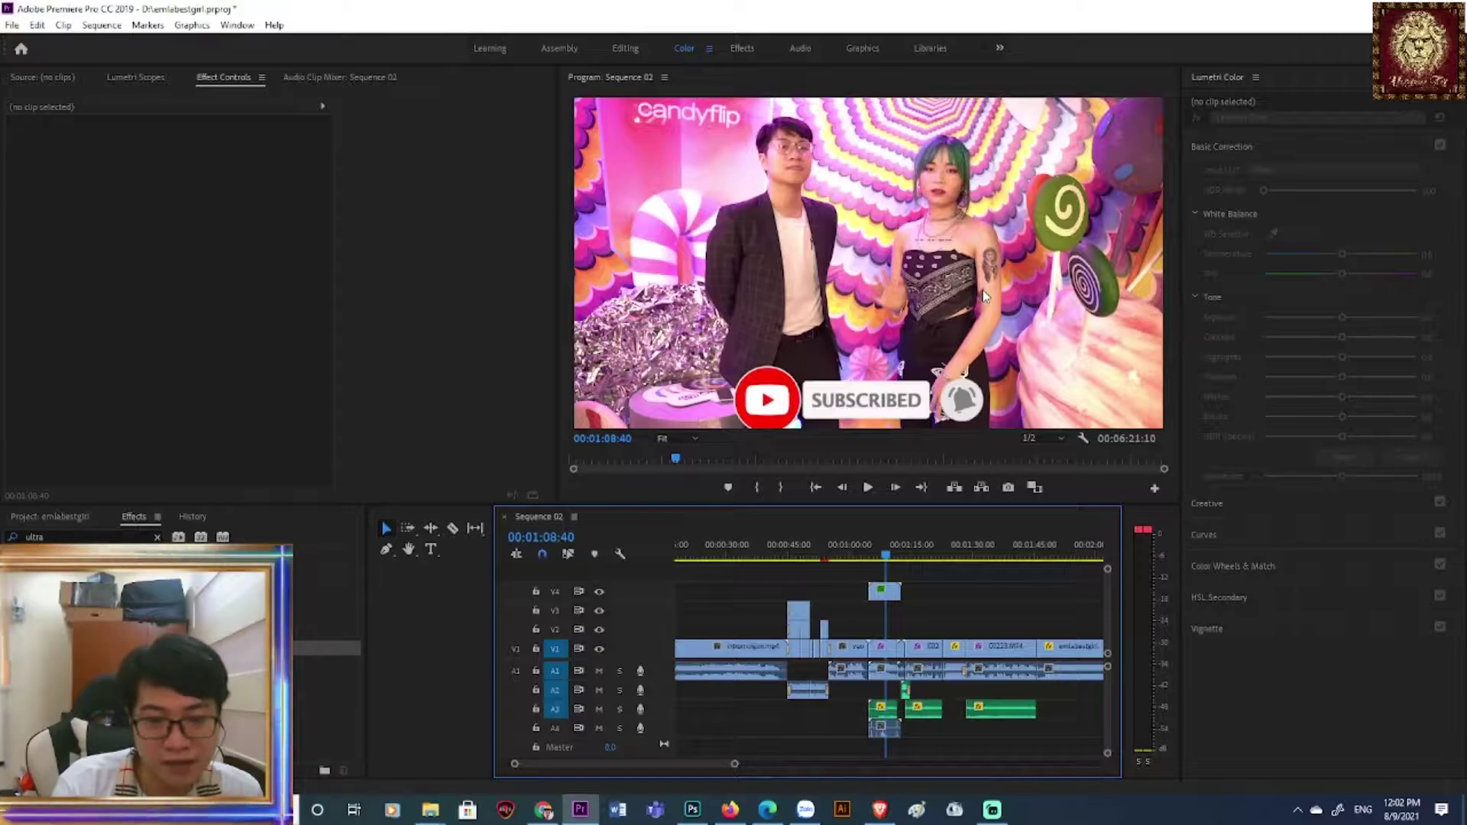
left_click_drag(734, 764, 820, 778)
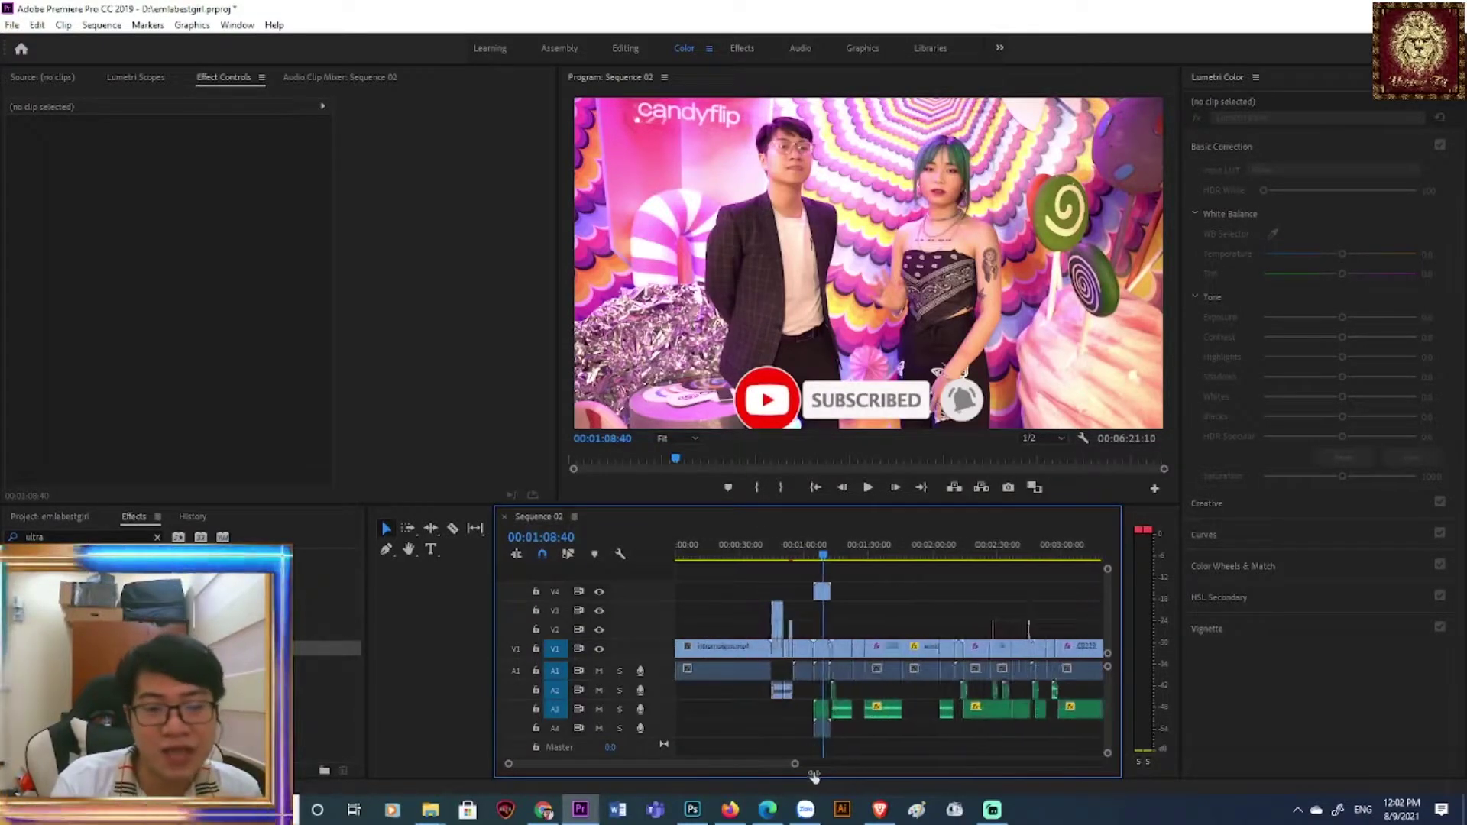
scroll(820, 776, "up", 4)
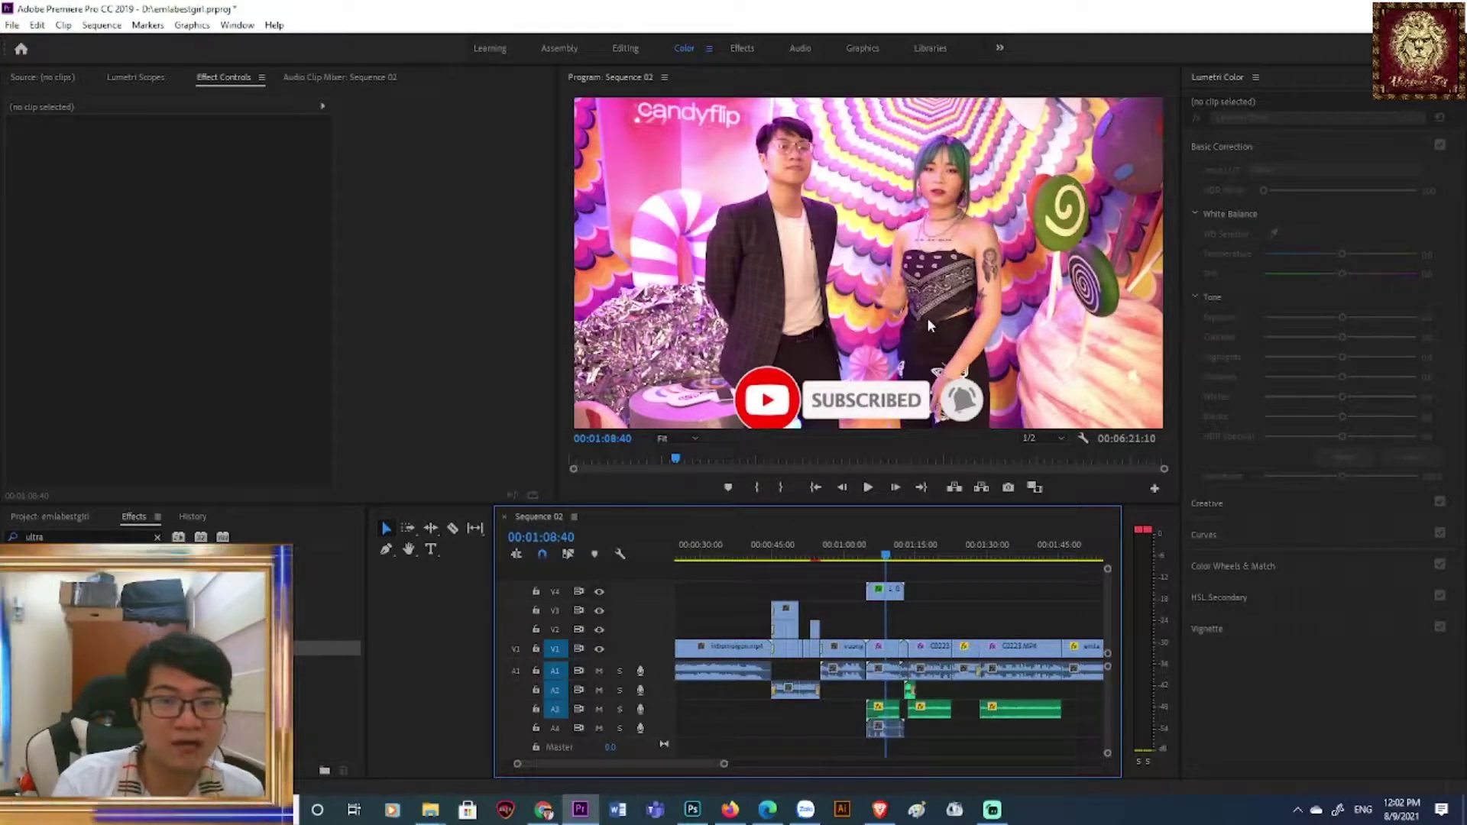
- Preview the interview footage in Sequence 02 around and just after the subscribe button overlay
left_click(869, 488)
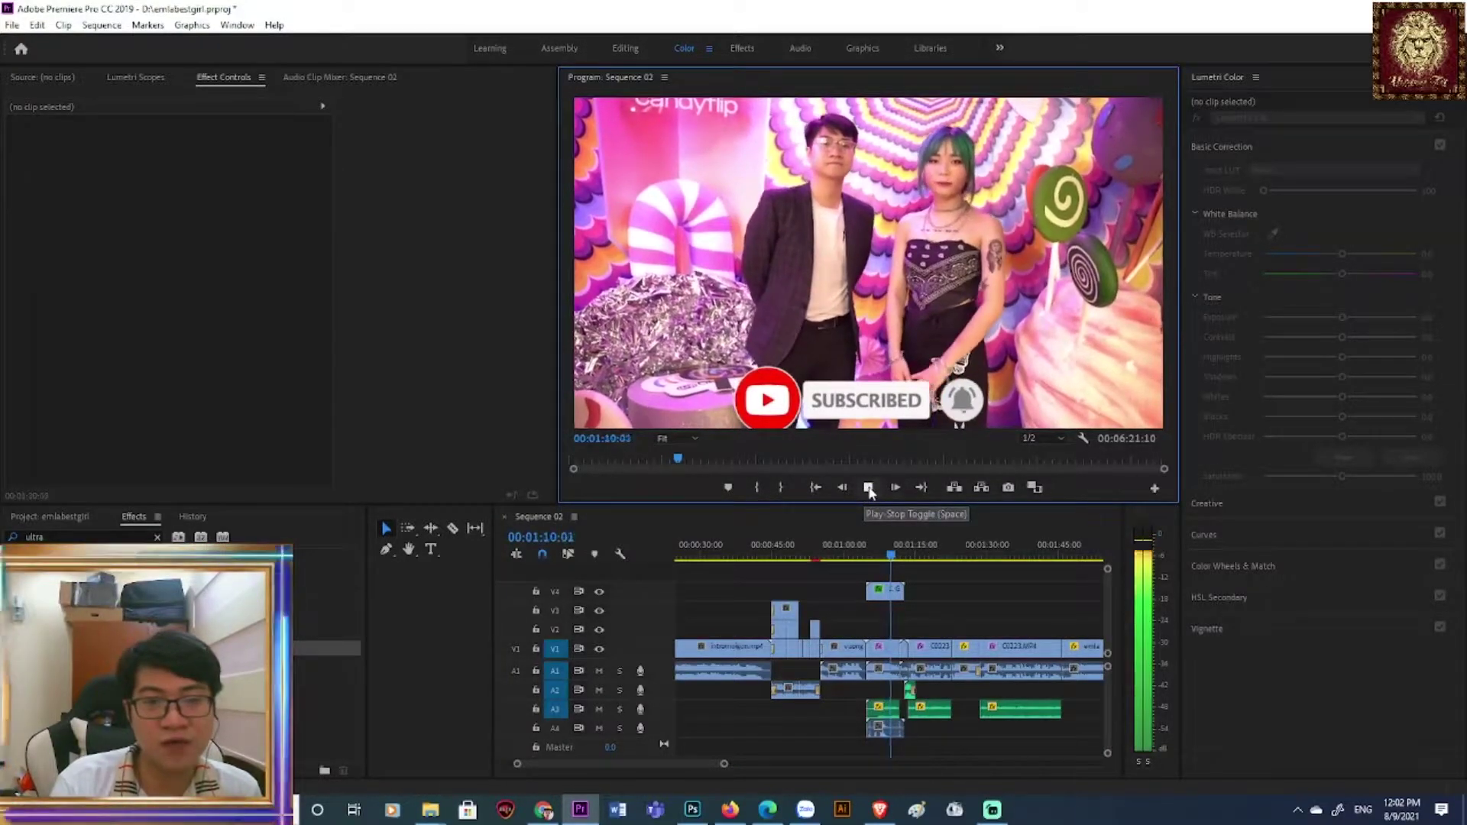
left_click(869, 489)
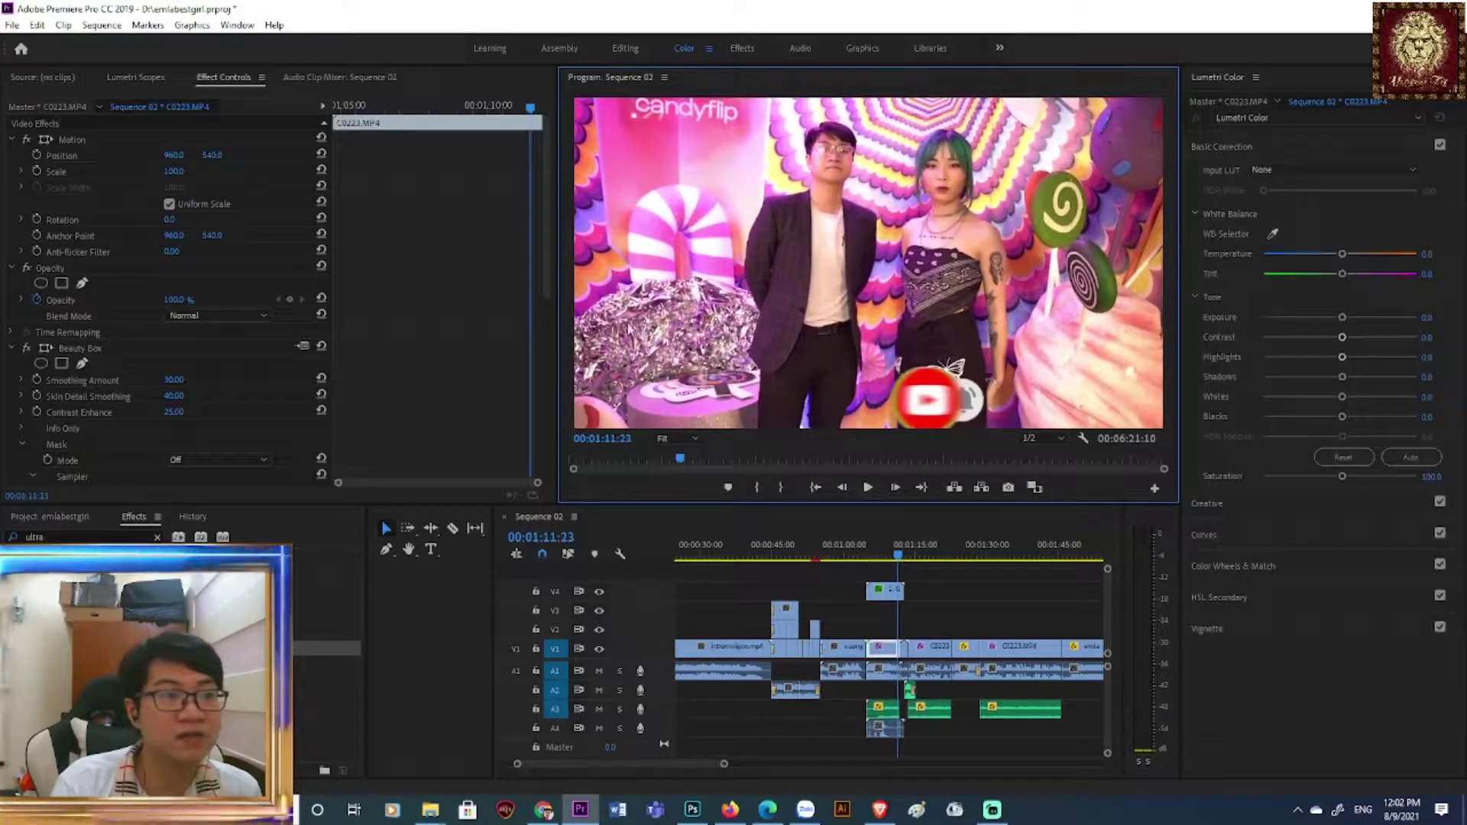
key("Down")
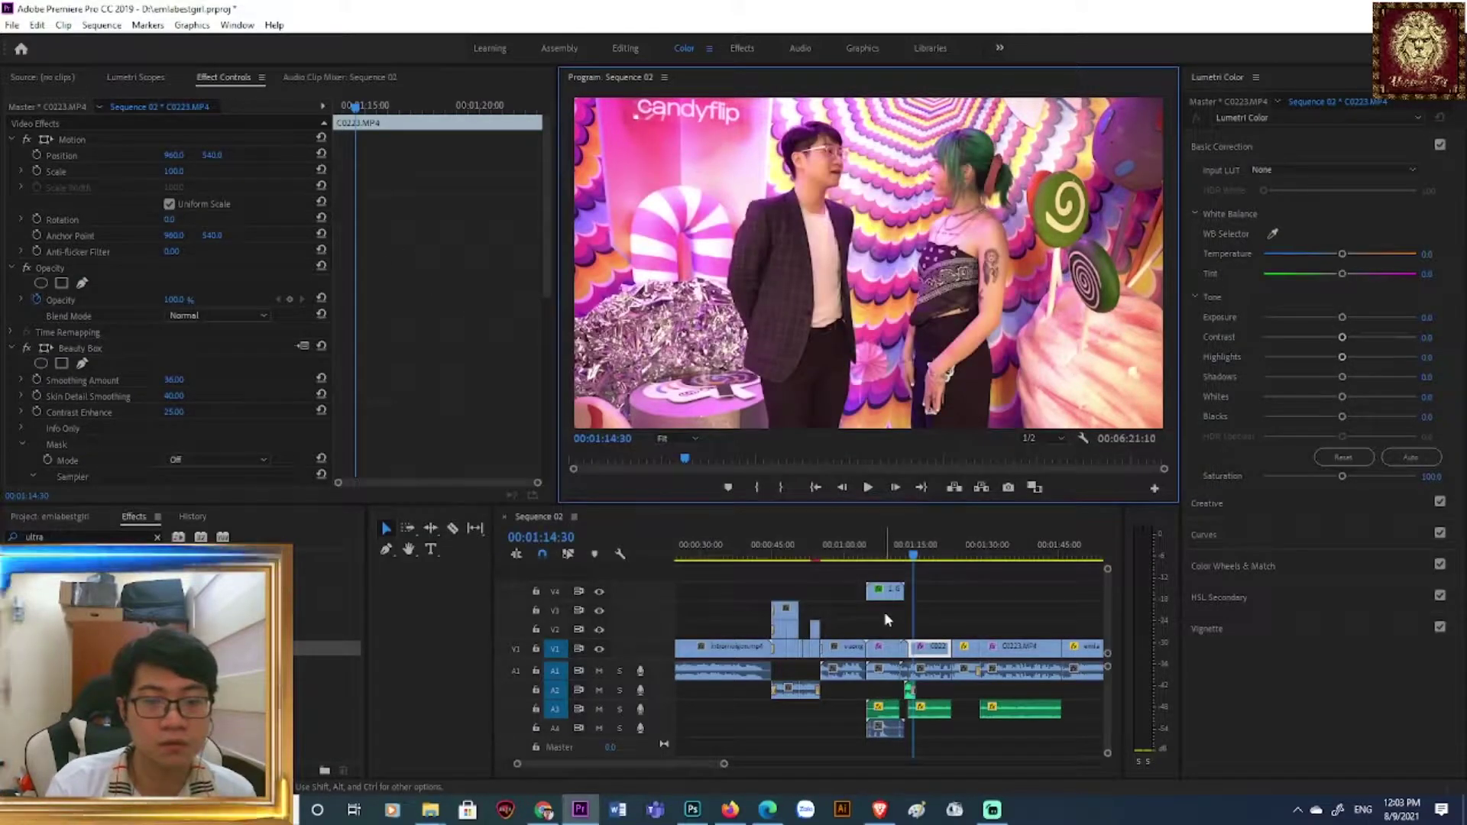
key("space")
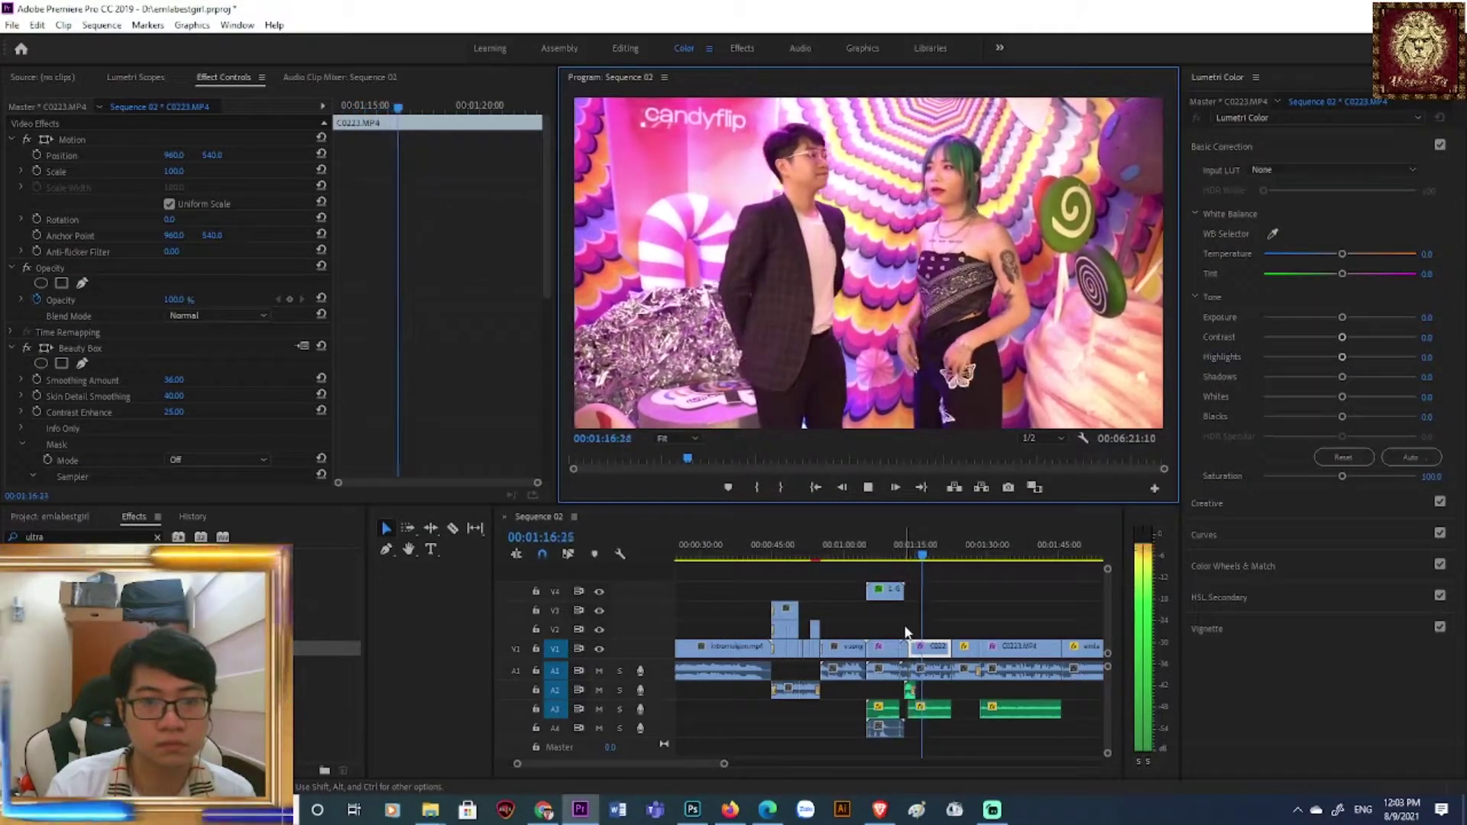
key("space")
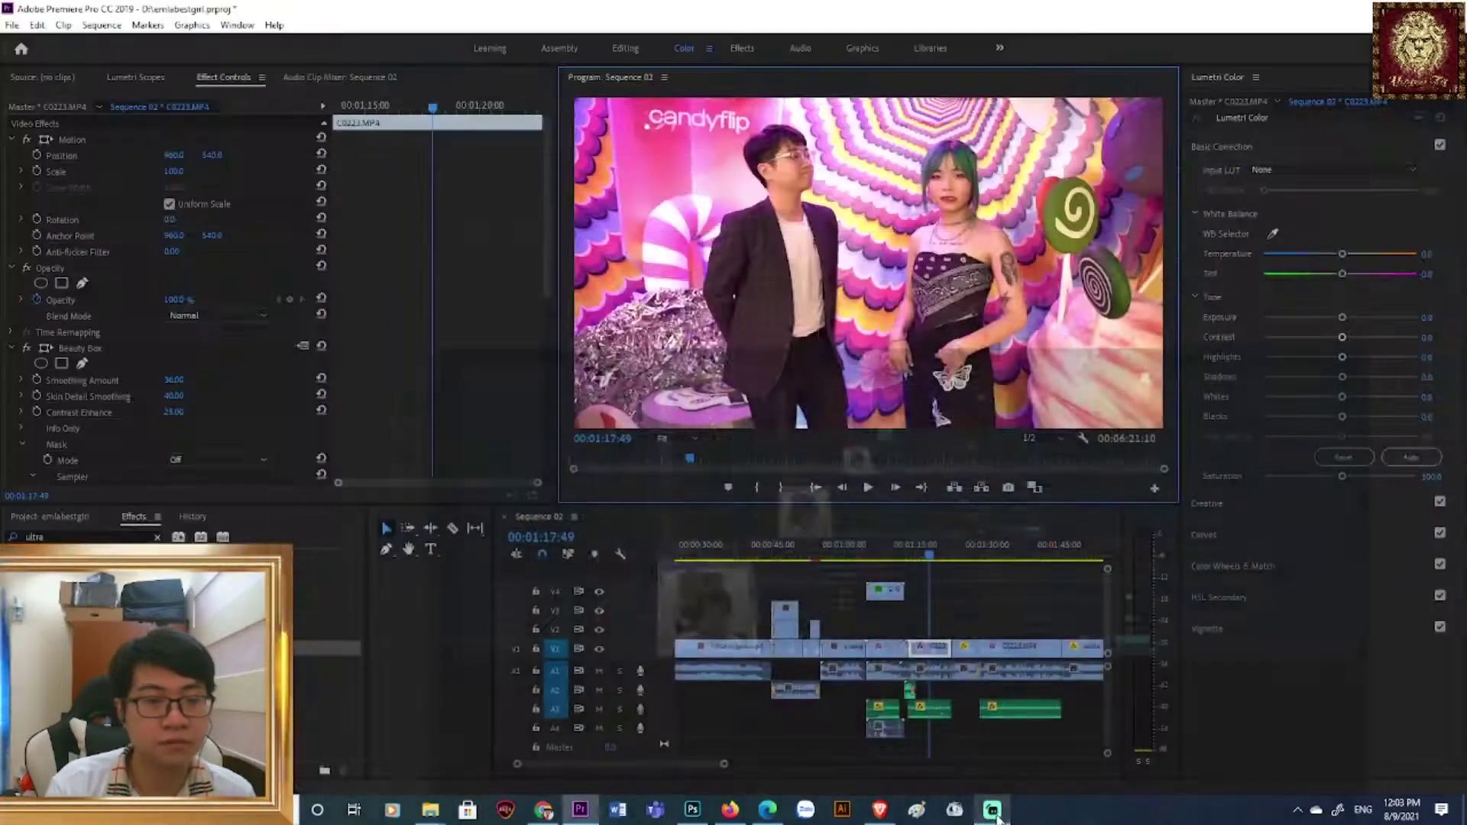
- Return from Streamlabs OBS to Premiere Pro and play the sequence on into the crowd meme clip
left_click(994, 812)
key("space")
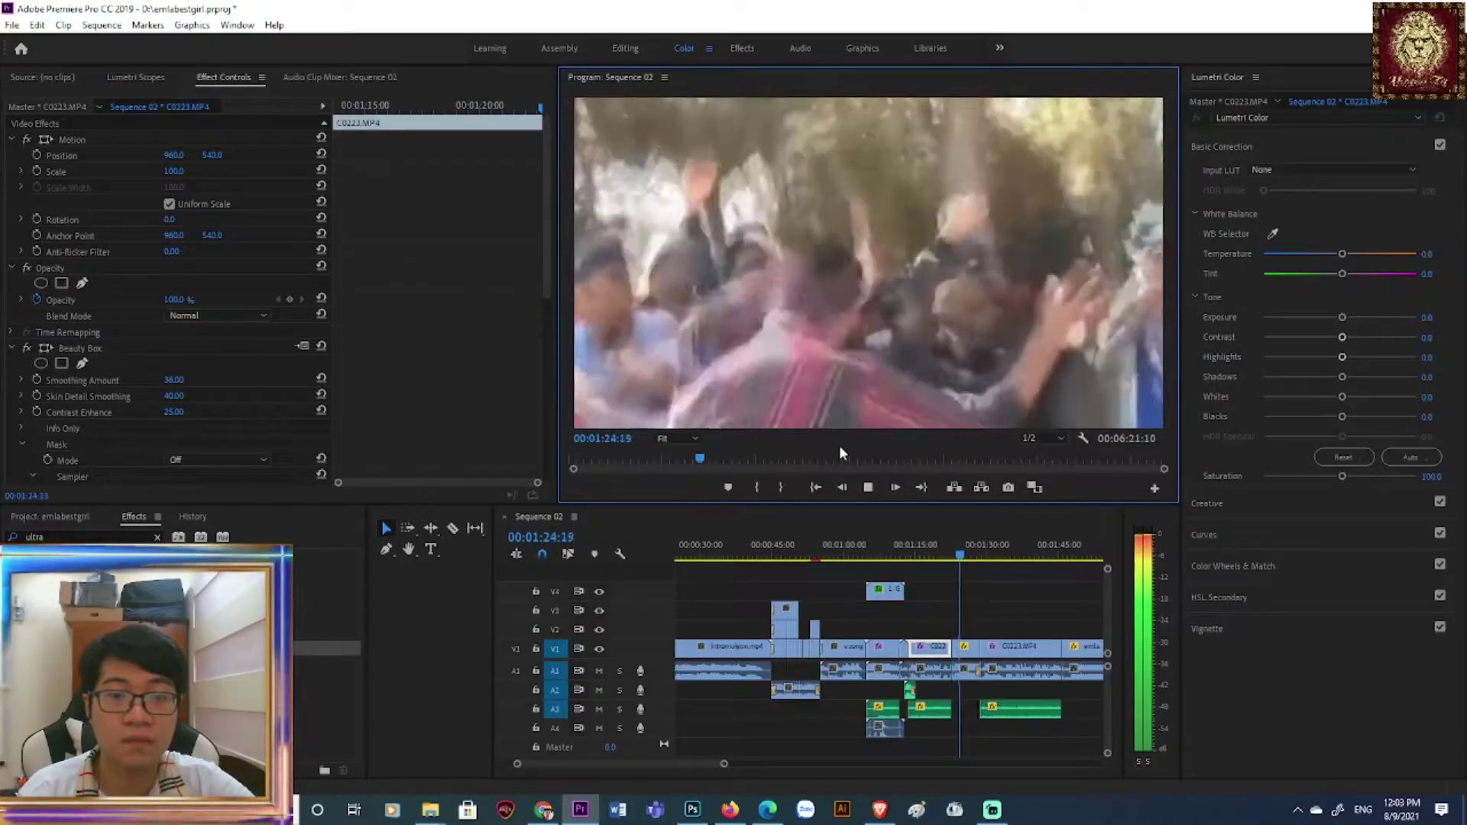
key("space")
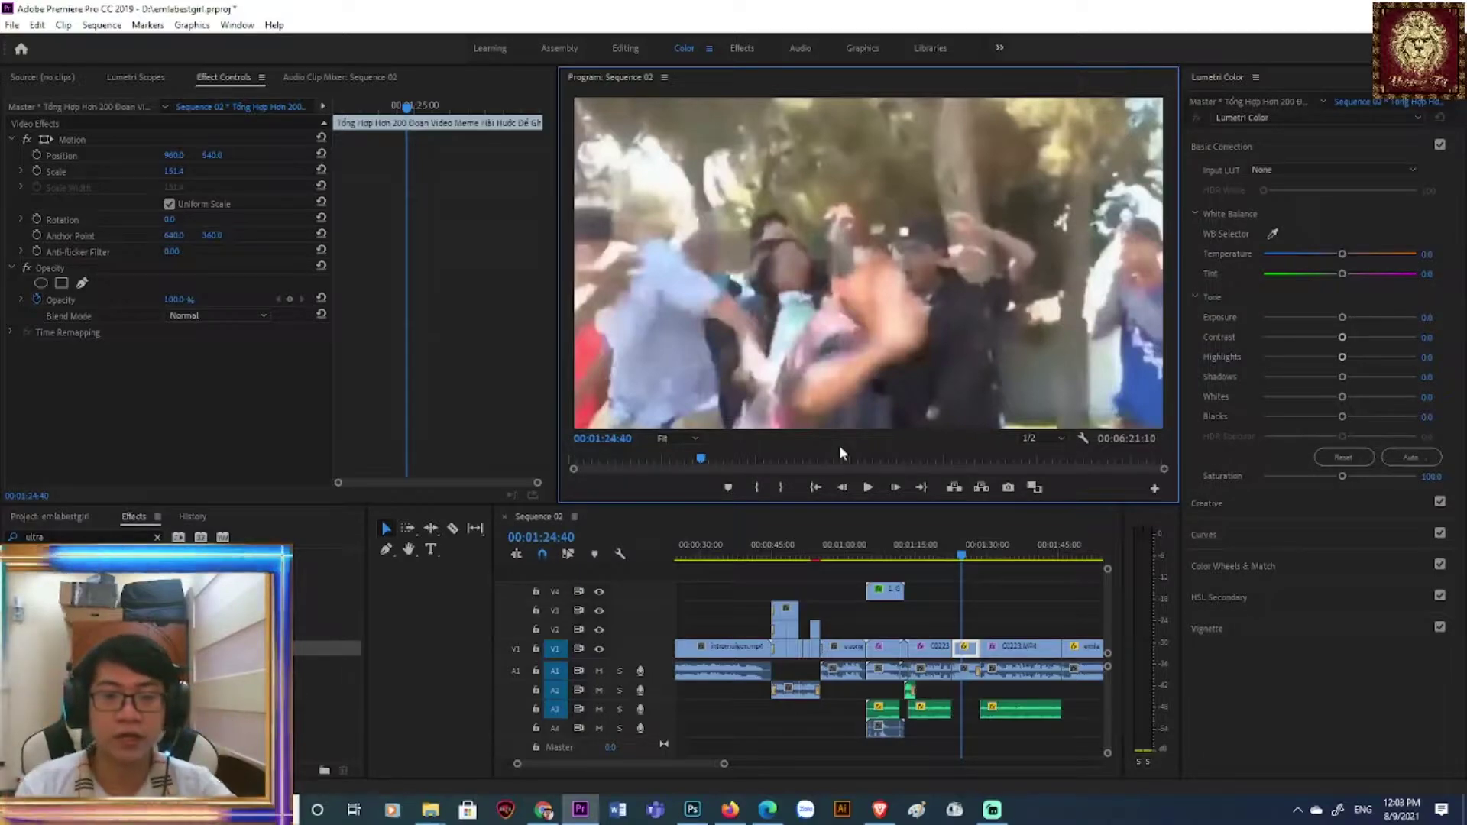
key("space")
- Try to nest all the clips of Sequence 02 into one sequence and undo the nesting
left_click_drag(723, 764, 827, 775)
left_click_drag(924, 796, 984, 792)
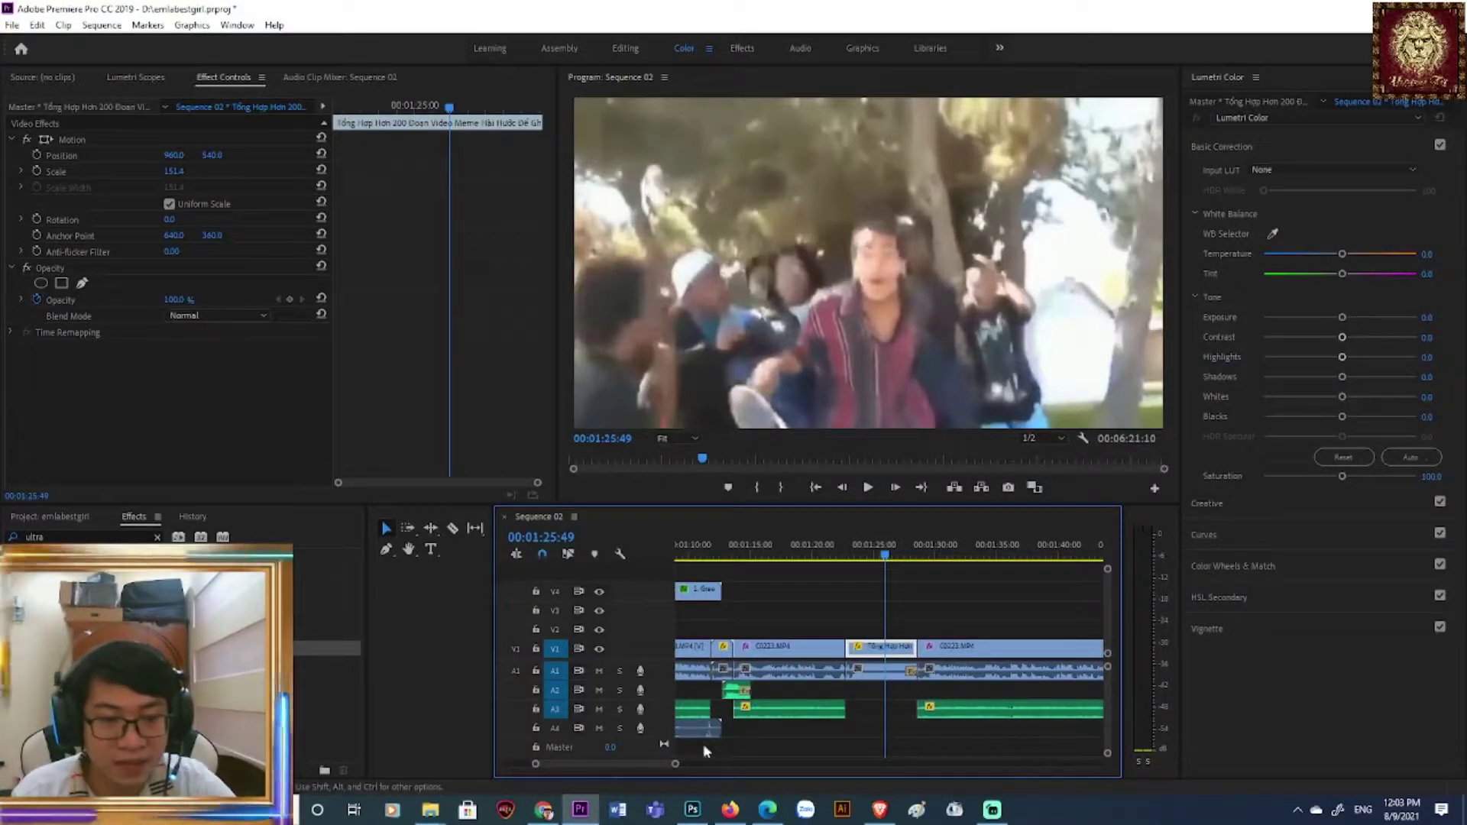
left_click_drag(675, 764, 923, 782)
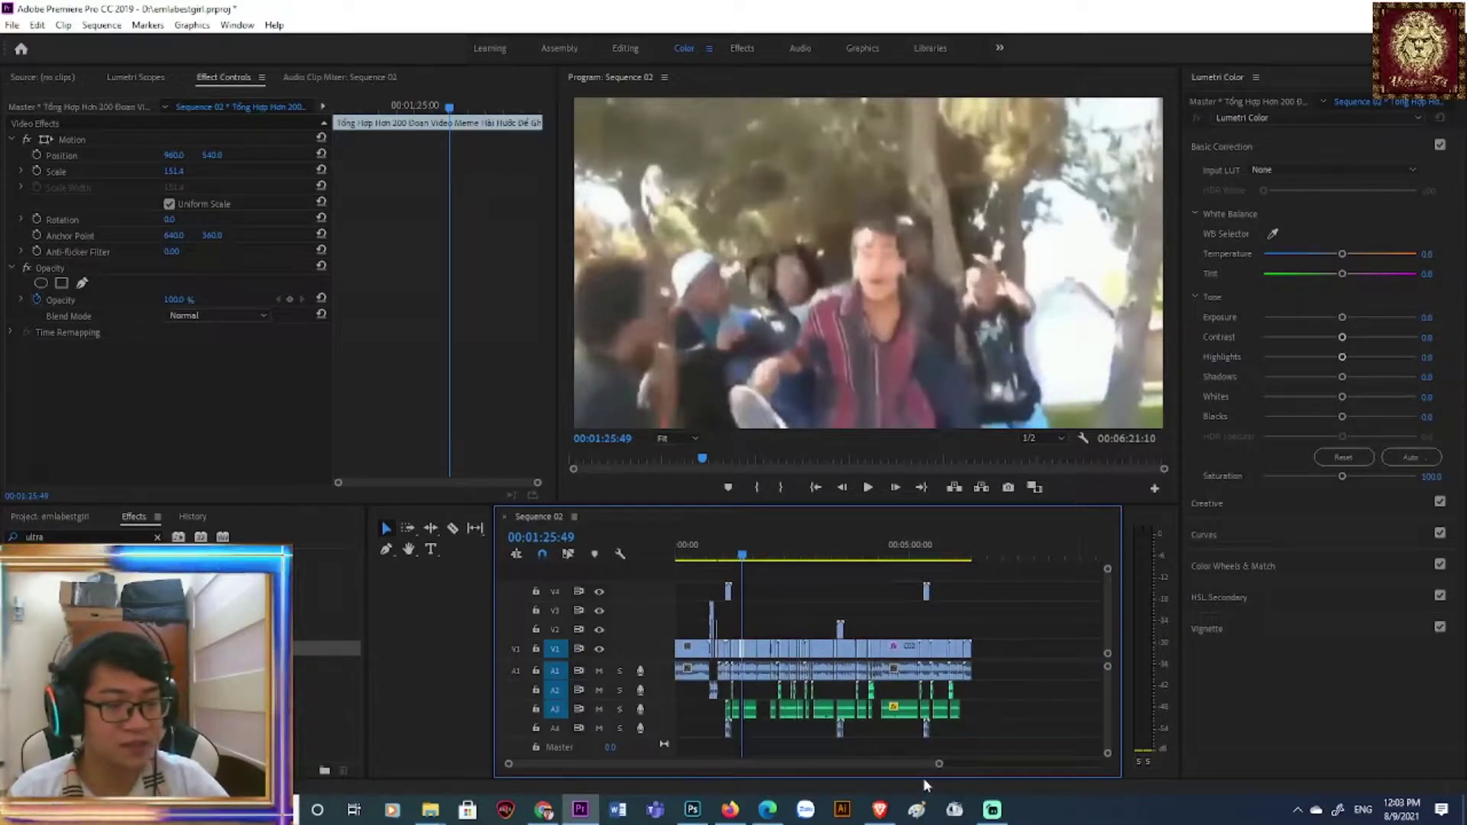
key("ctrl+a")
right_click(881, 640)
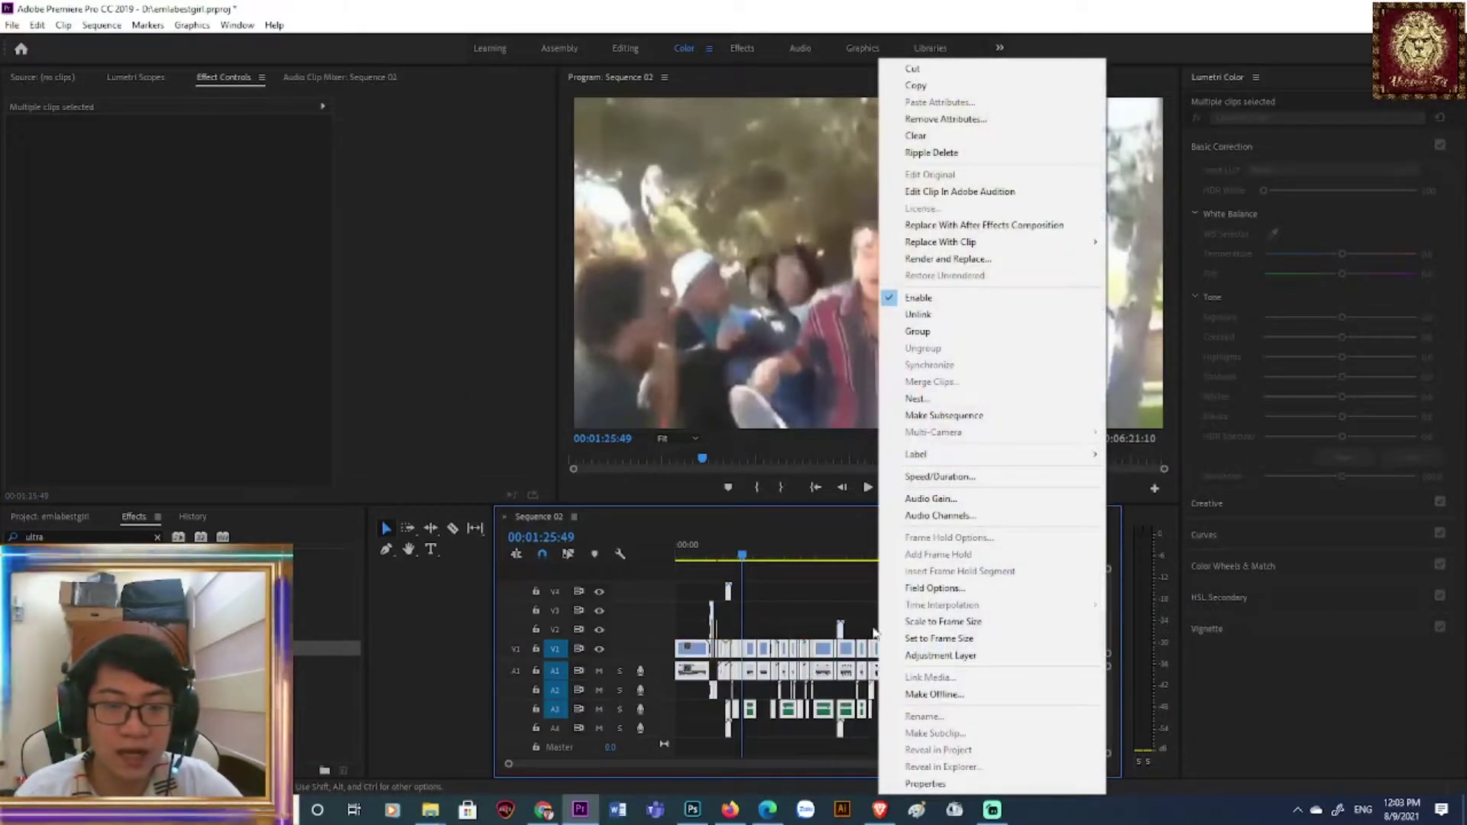
left_click(936, 399)
left_click(700, 424)
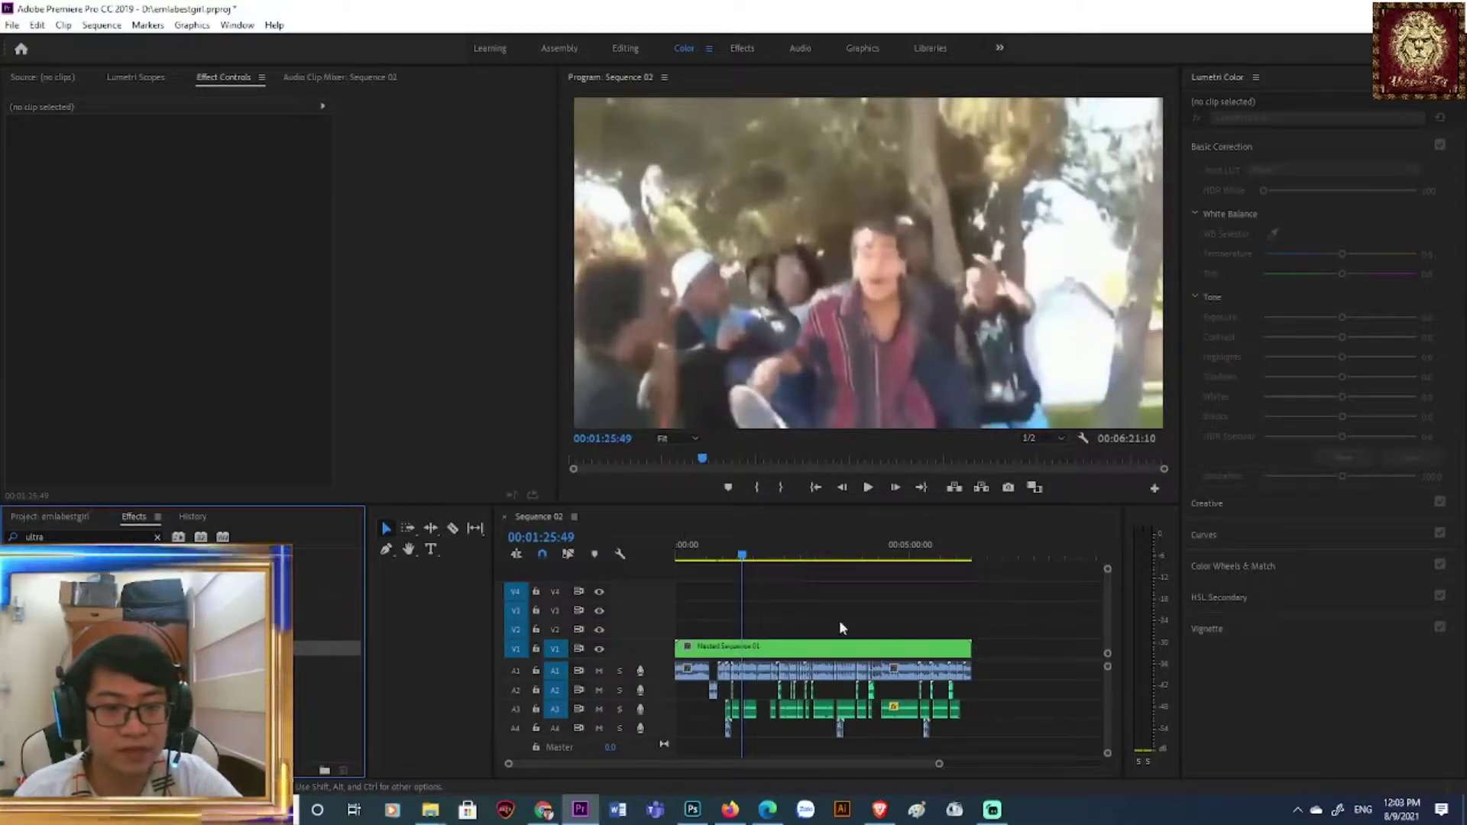
left_click(1016, 676)
left_click_drag(939, 764, 865, 771)
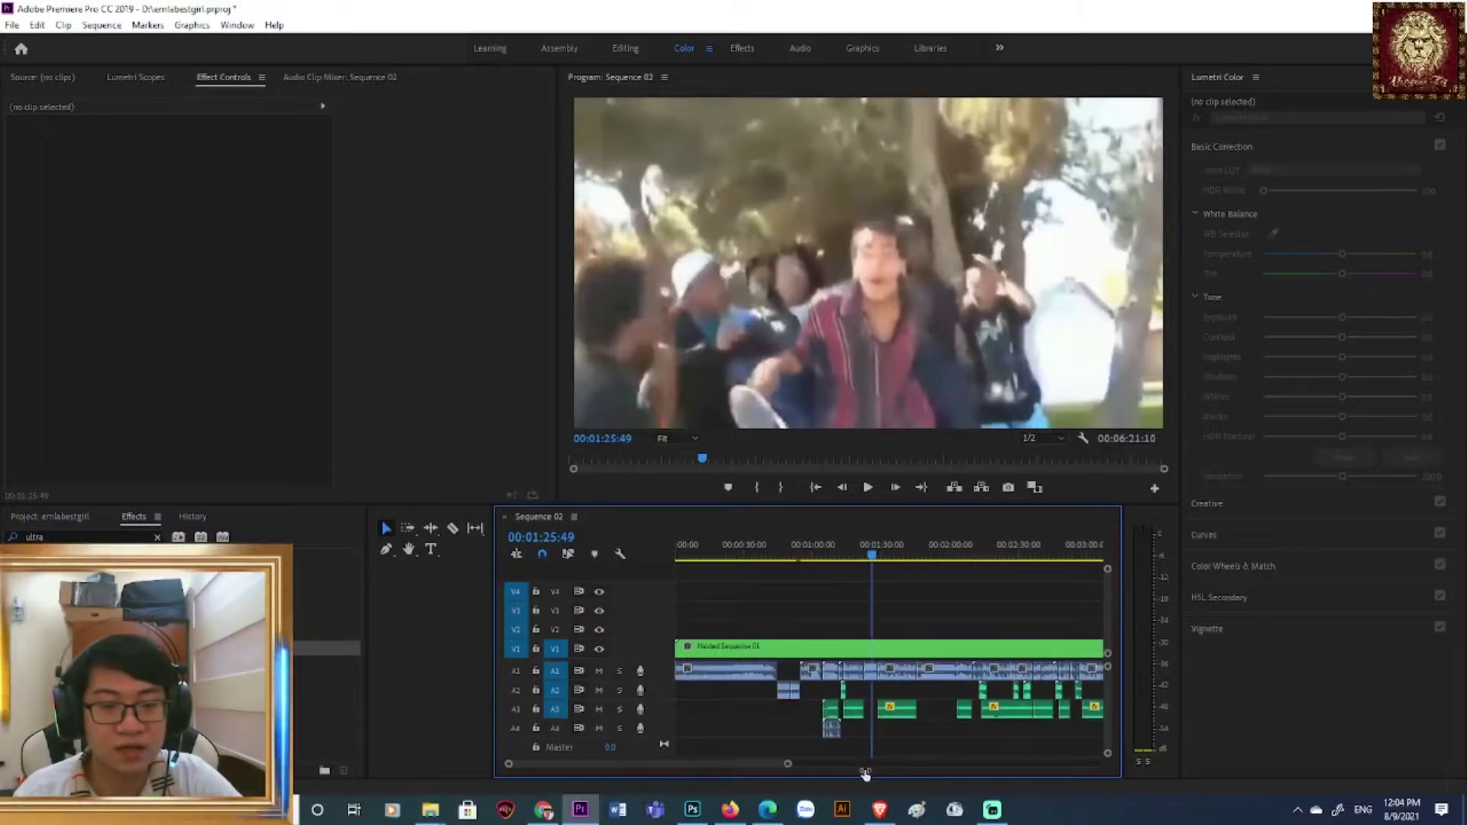
key("ctrl+z")
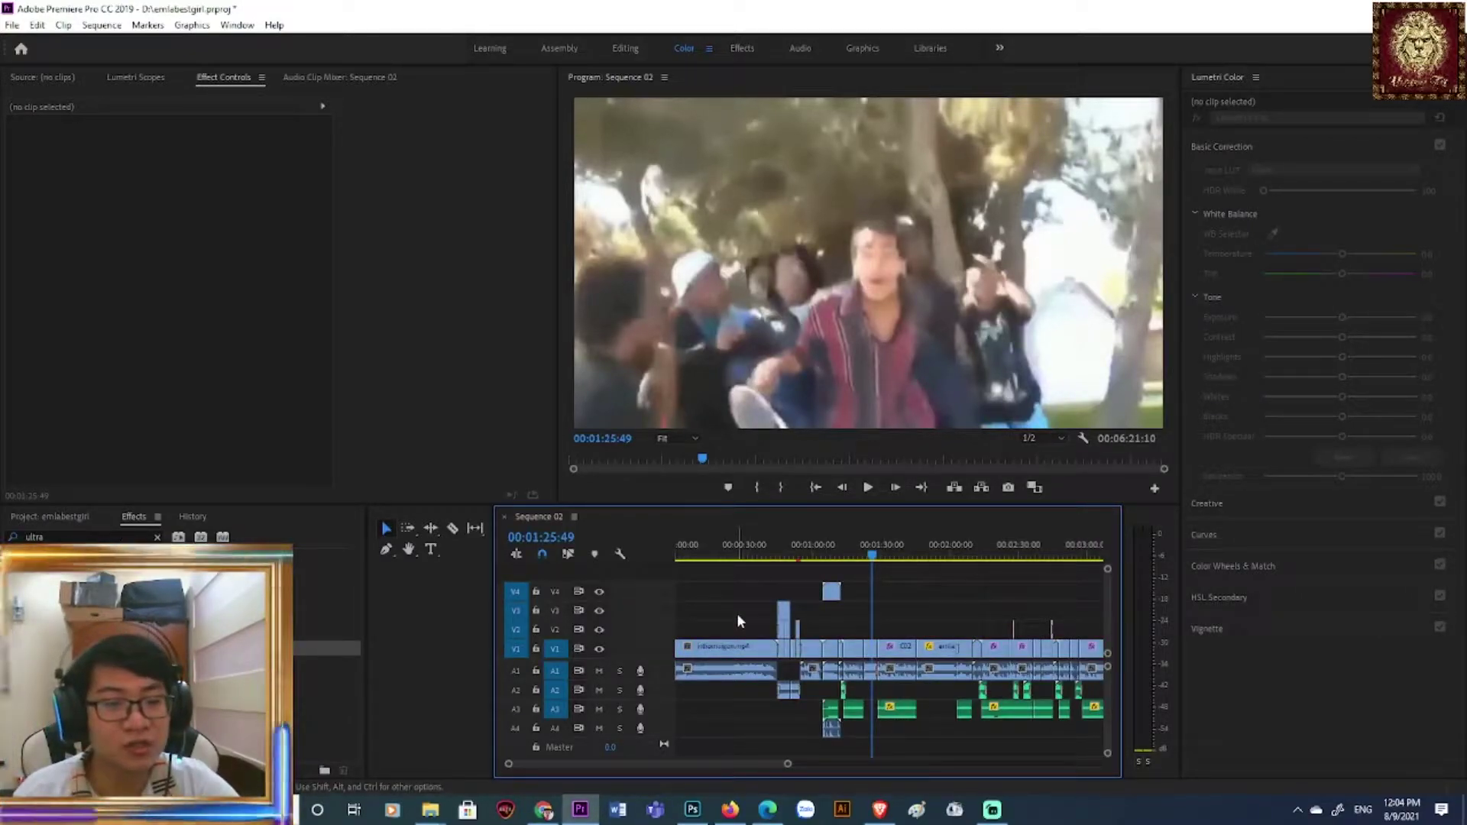
- Delete the first intro clip of the sequence together with its audio and close the gap it leaves
left_click(722, 648)
left_click(722, 669, "shift")
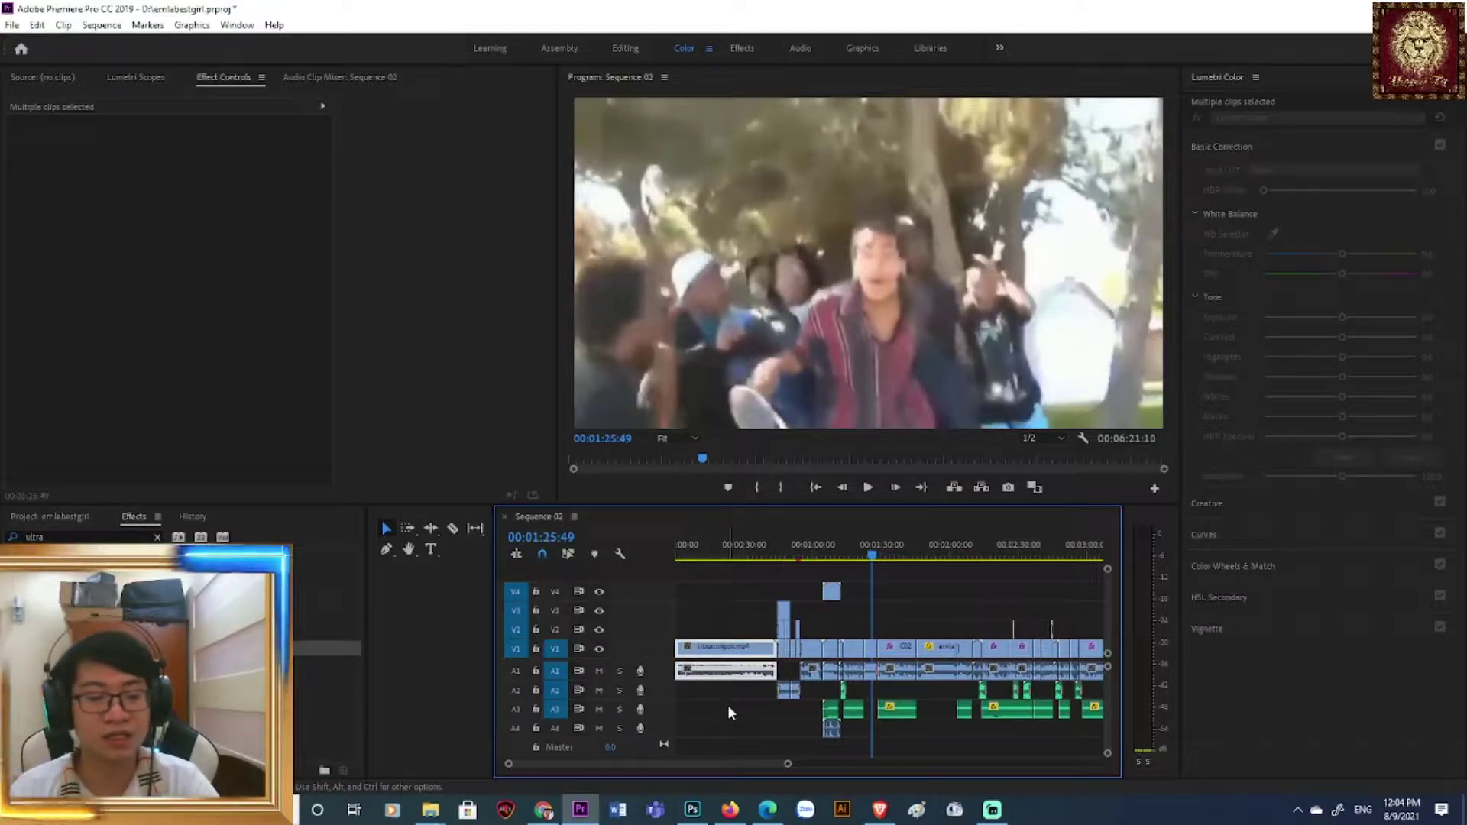
key("Delete")
right_click(732, 654)
left_click(767, 663)
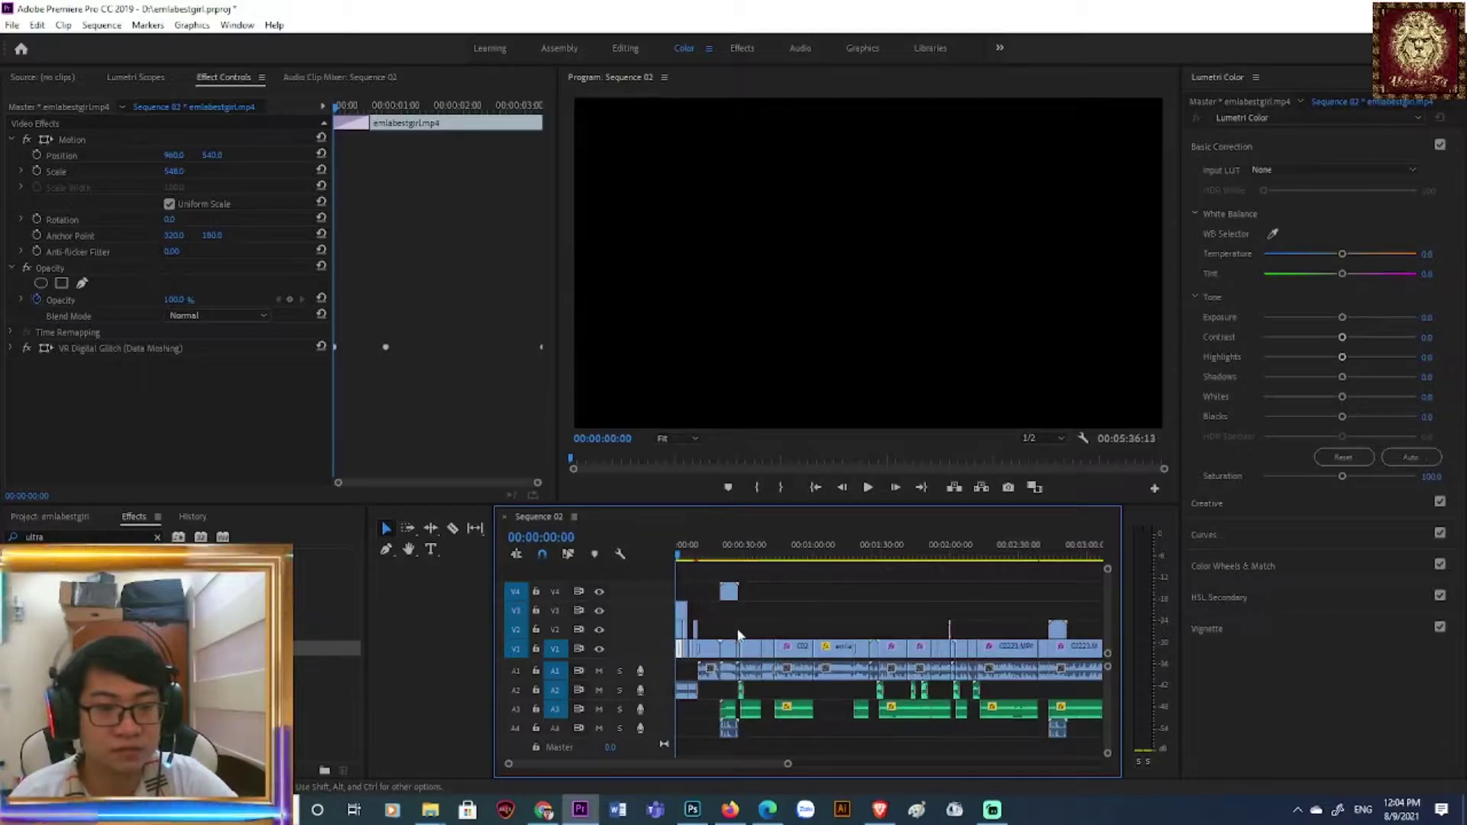
- Preview the new opening, delete all emlabestgirl.mp4 clips and their audio before the vuongtuenterview.mp4 clip, and close the gap
key("space")
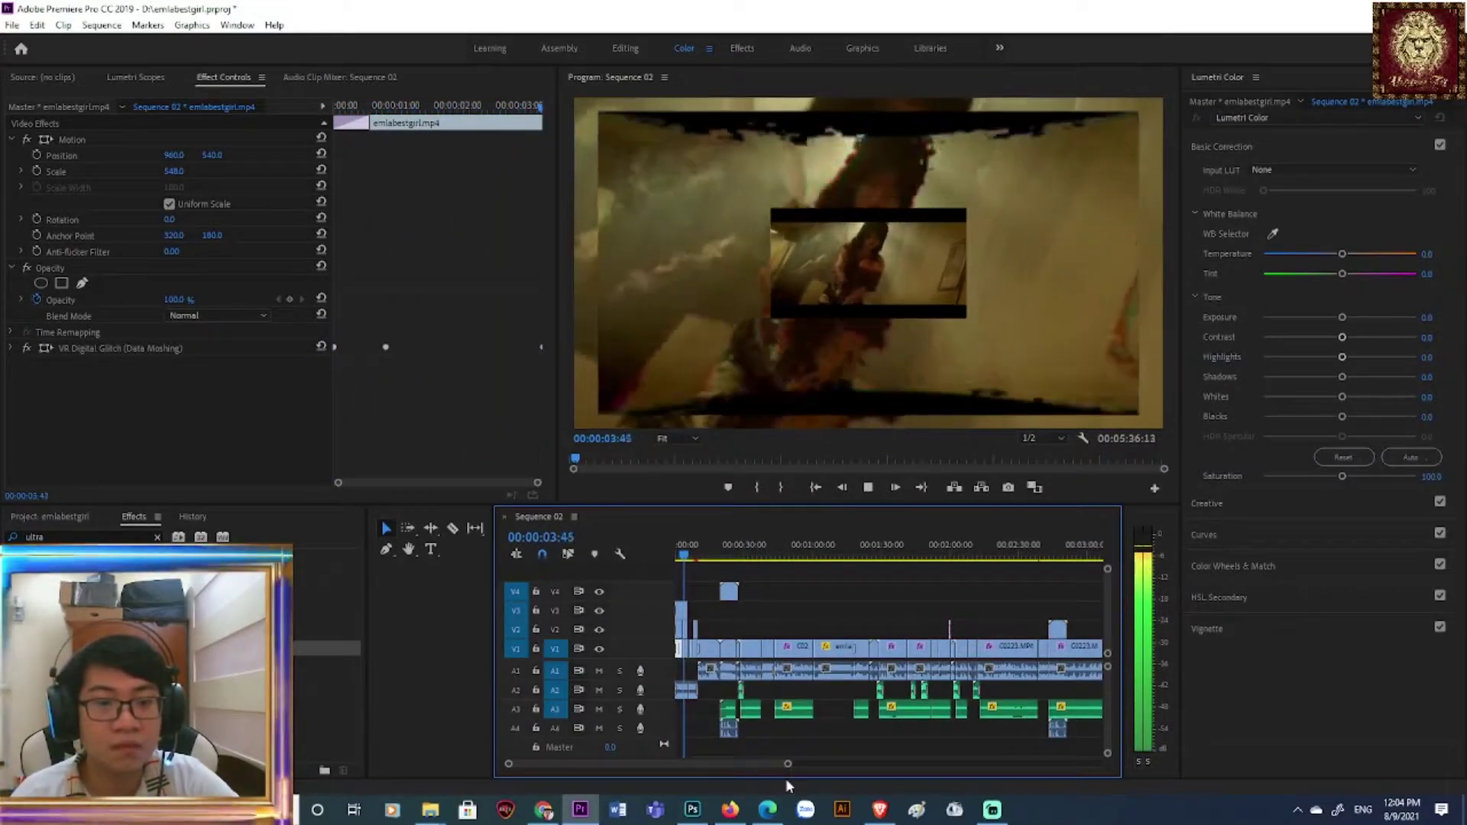
left_click_drag(788, 763, 696, 772)
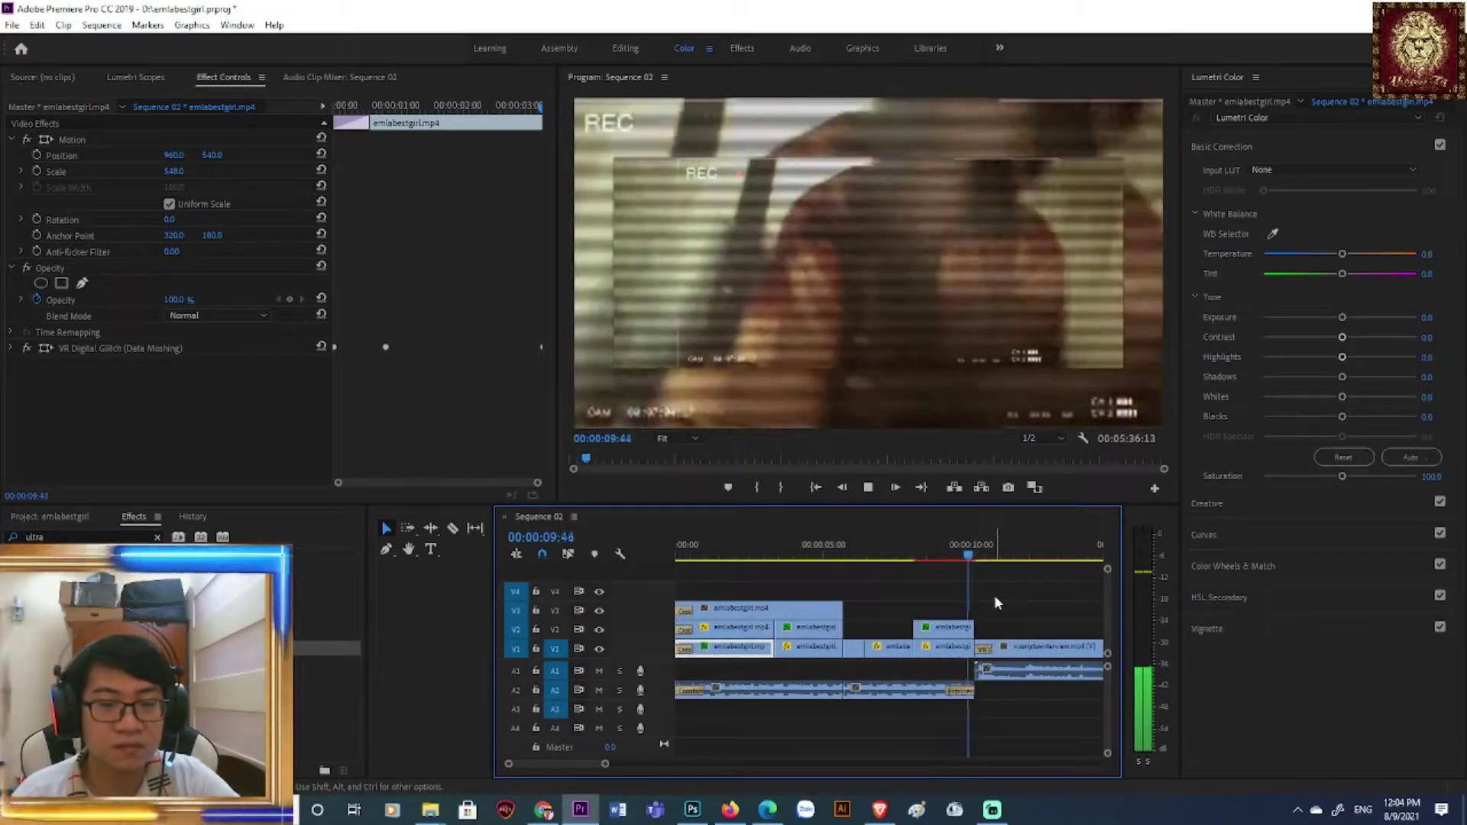
key("space")
key("ctrl+a")
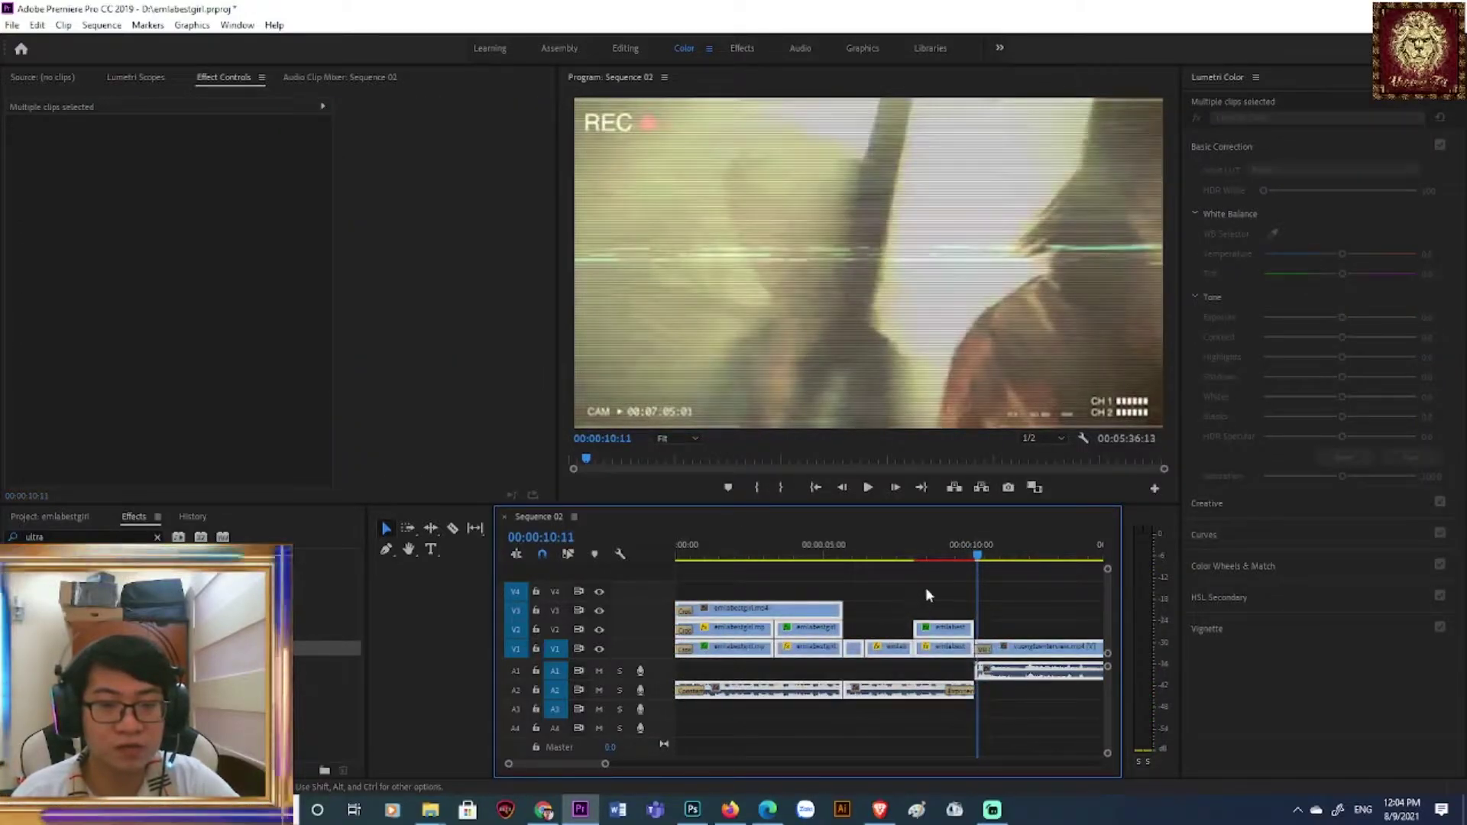
left_click(923, 589)
left_click_drag(678, 584, 951, 738)
key("Delete")
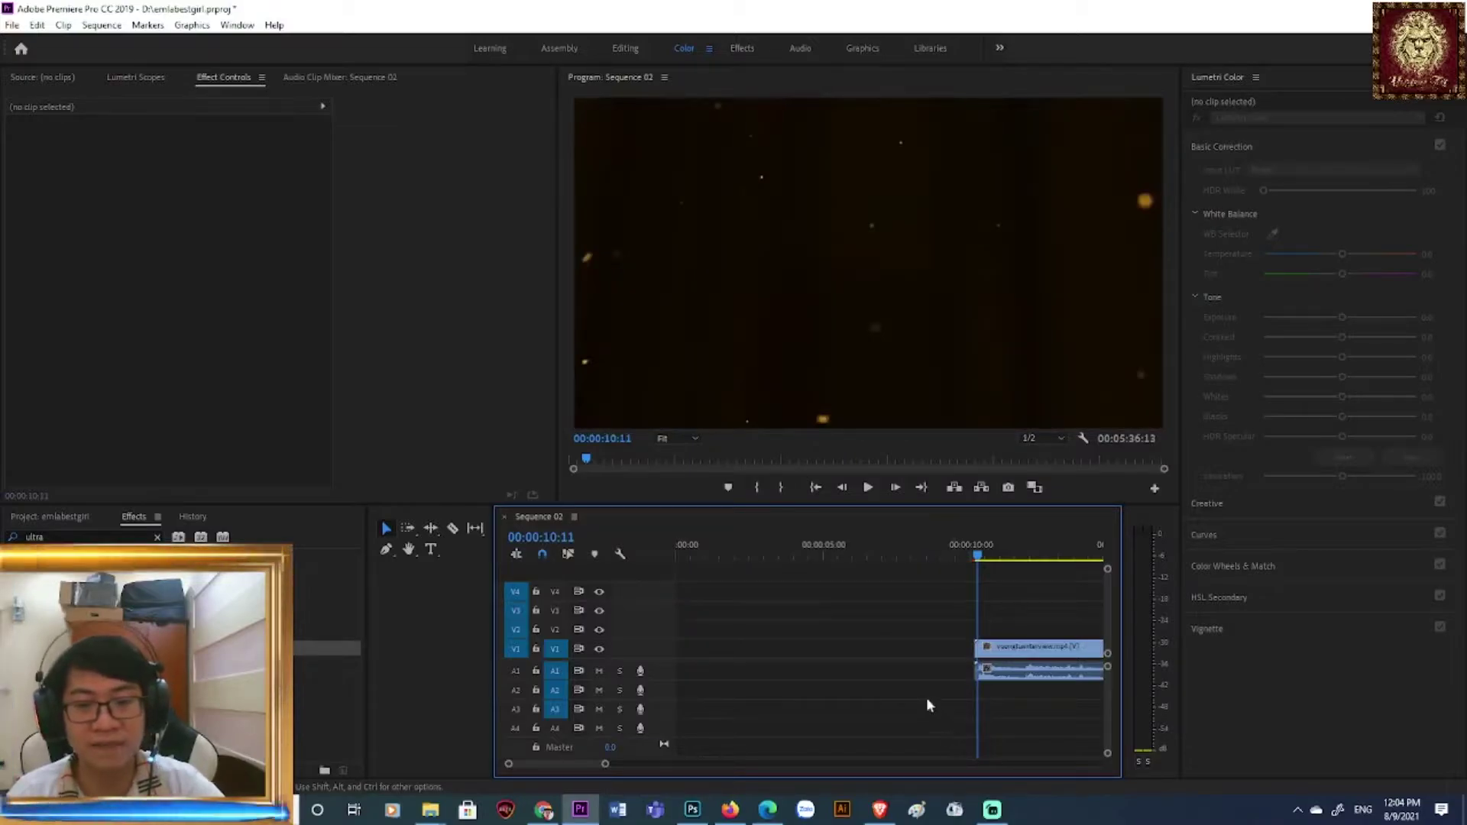
right_click(883, 651)
left_click(940, 653)
- Preview the opening, delete the vuongtuenterview.mp4 intro clip together with its audio, and close the gap it leaves
key("Home")
key("space")
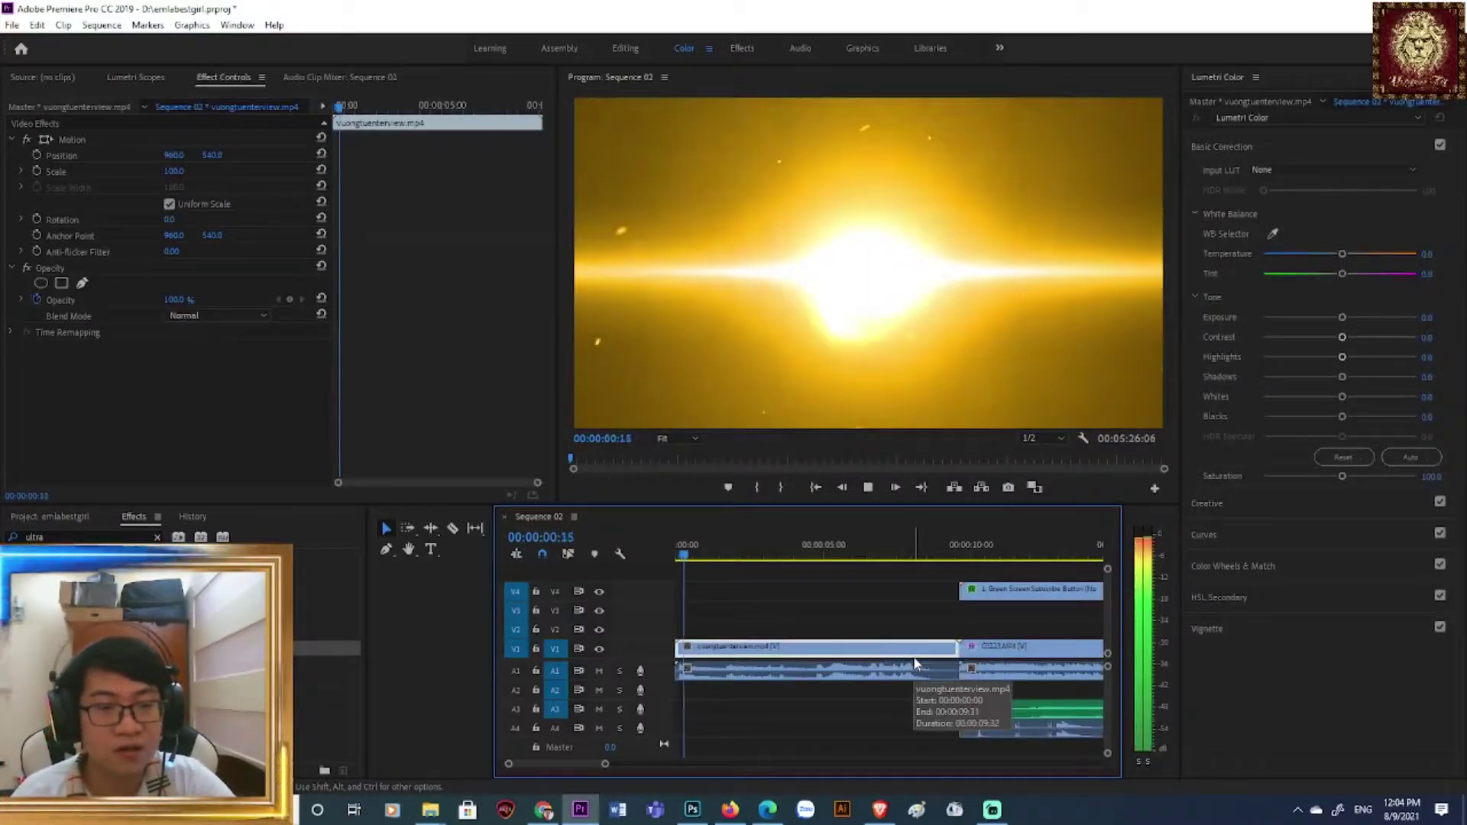
left_click_drag(807, 615, 869, 732)
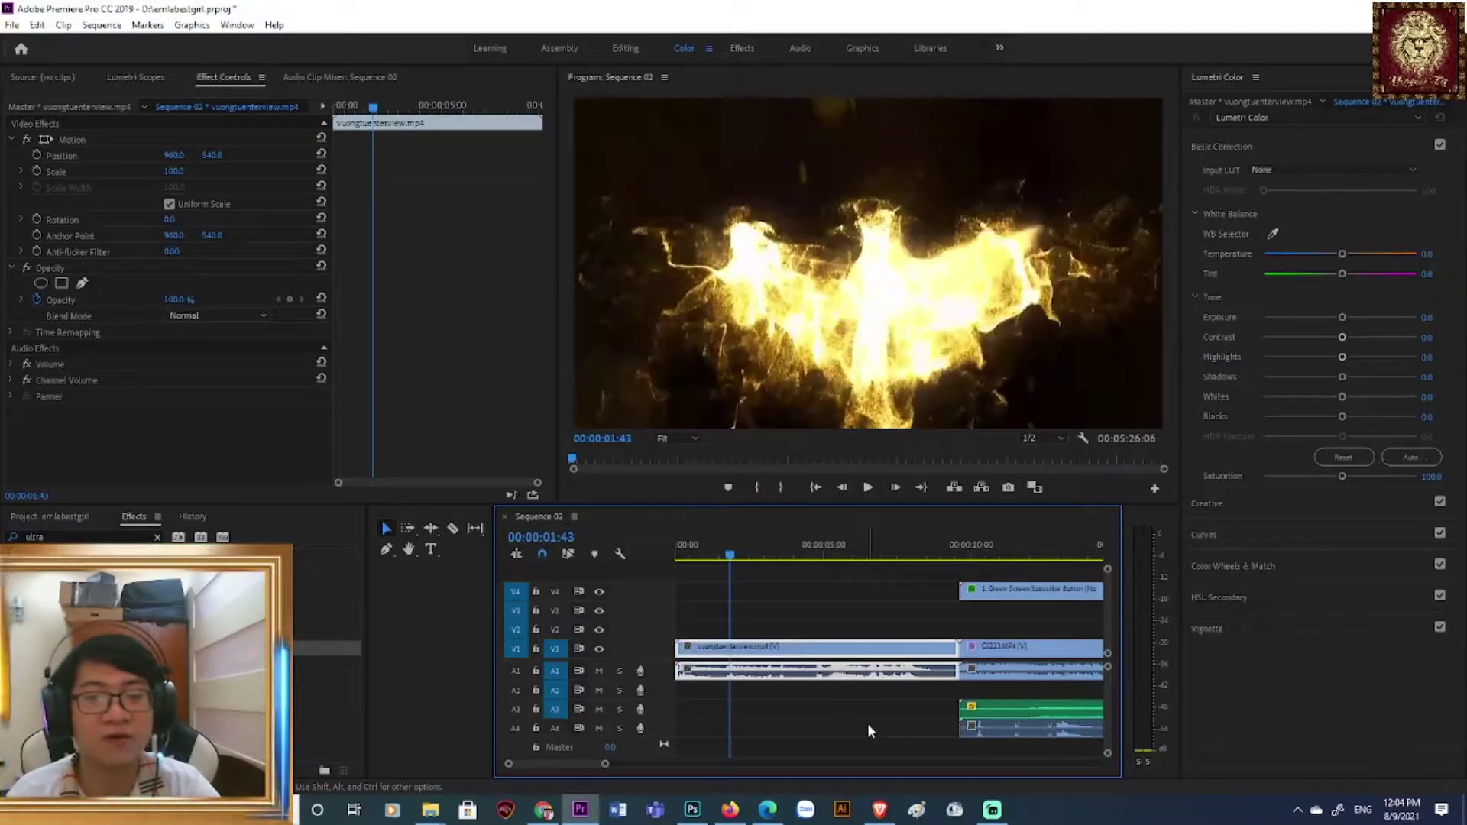
key("Delete")
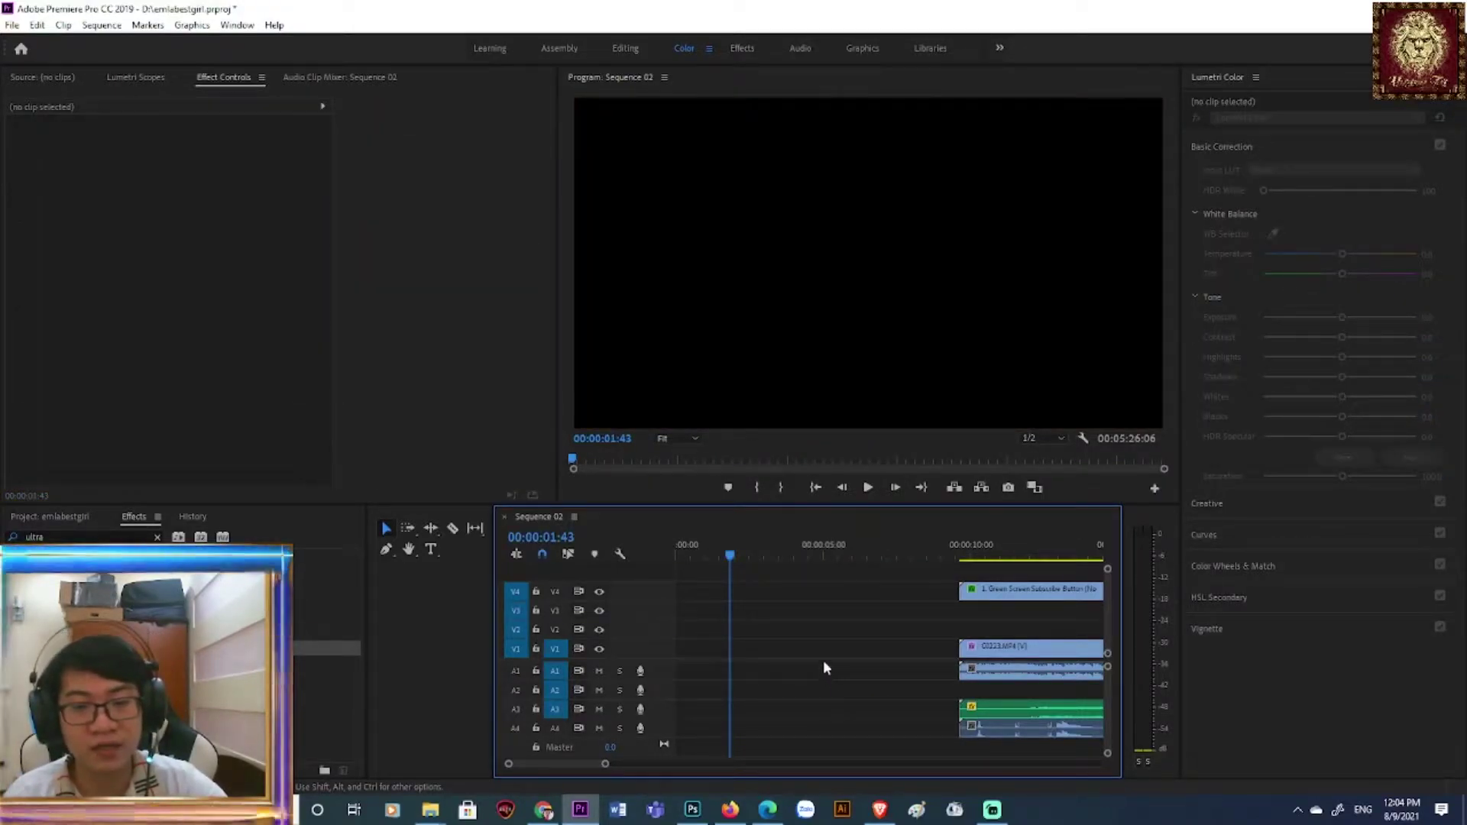
right_click(827, 650)
left_click(875, 658)
- Play the opening C0223.MP4 clip to find the cut point and split it with its audio at 00:00:03:22 using the Razor tool
key("Home")
key("space")
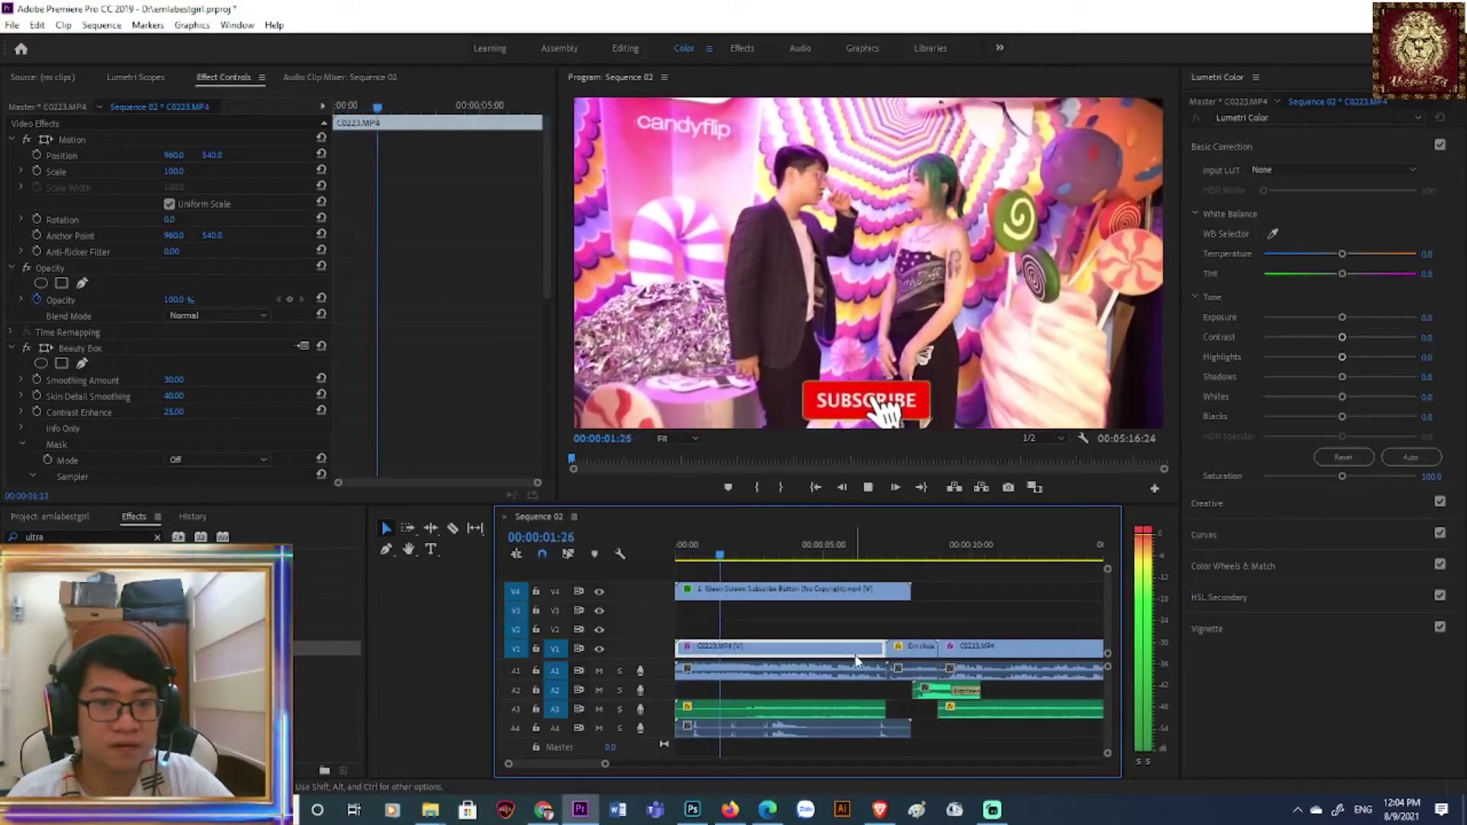
key("space")
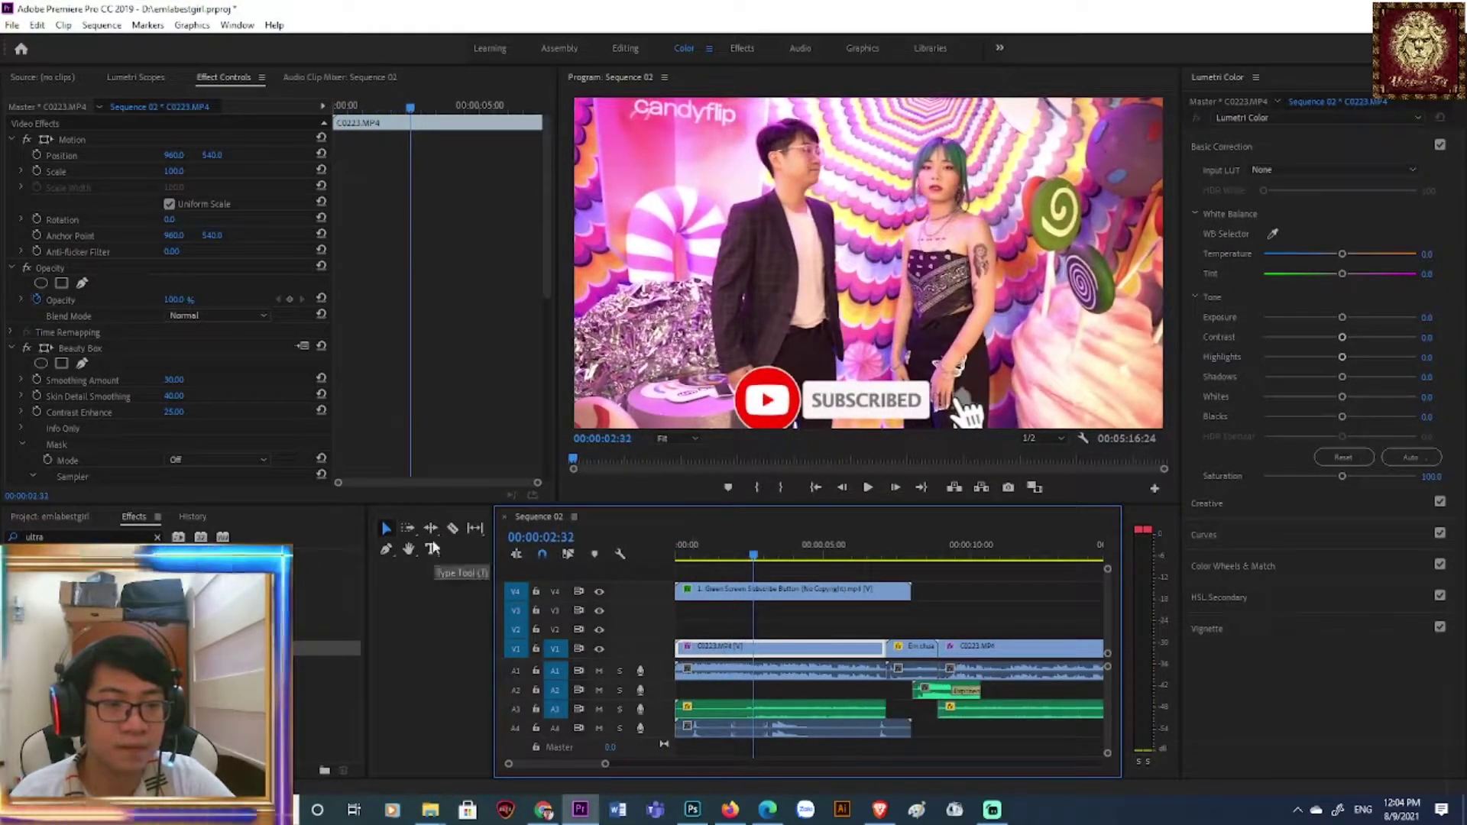
left_click(452, 529)
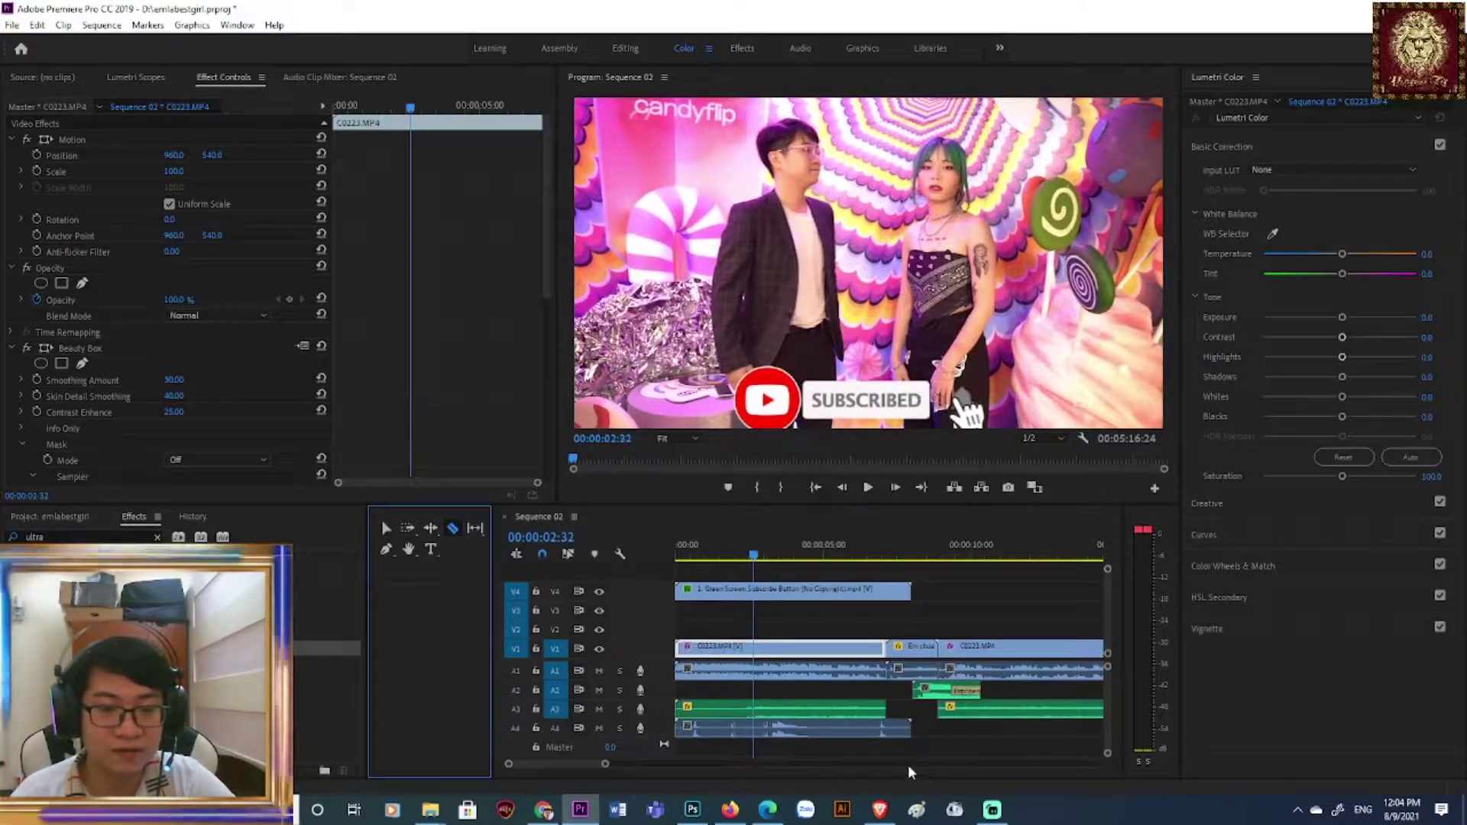
left_click_drag(605, 764, 575, 763)
key("space")
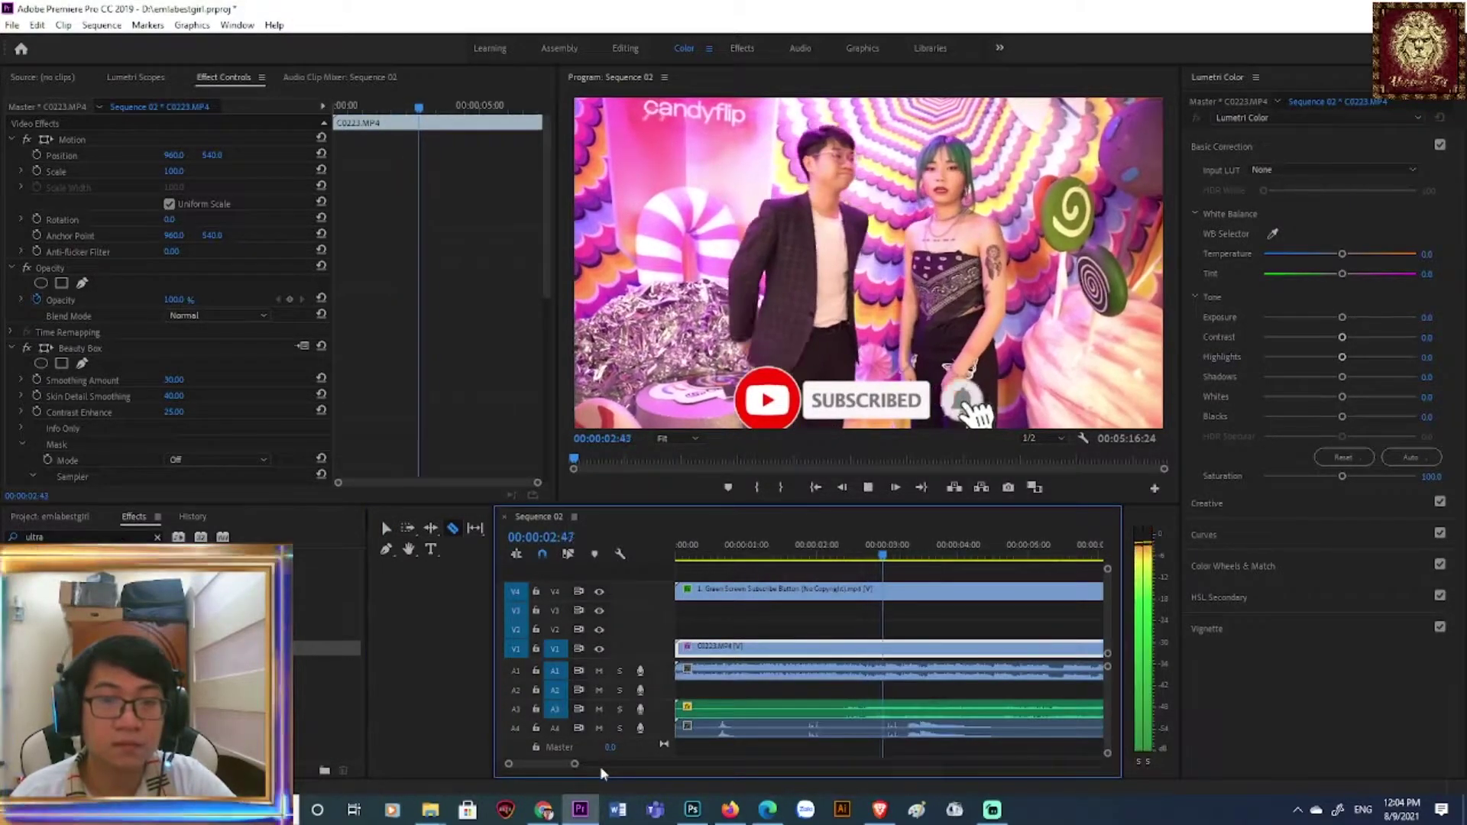
key("space")
left_click_drag(963, 556, 899, 560)
key("space")
key("space")
key("Left")
key("Left")
key("Left")
key("Left")
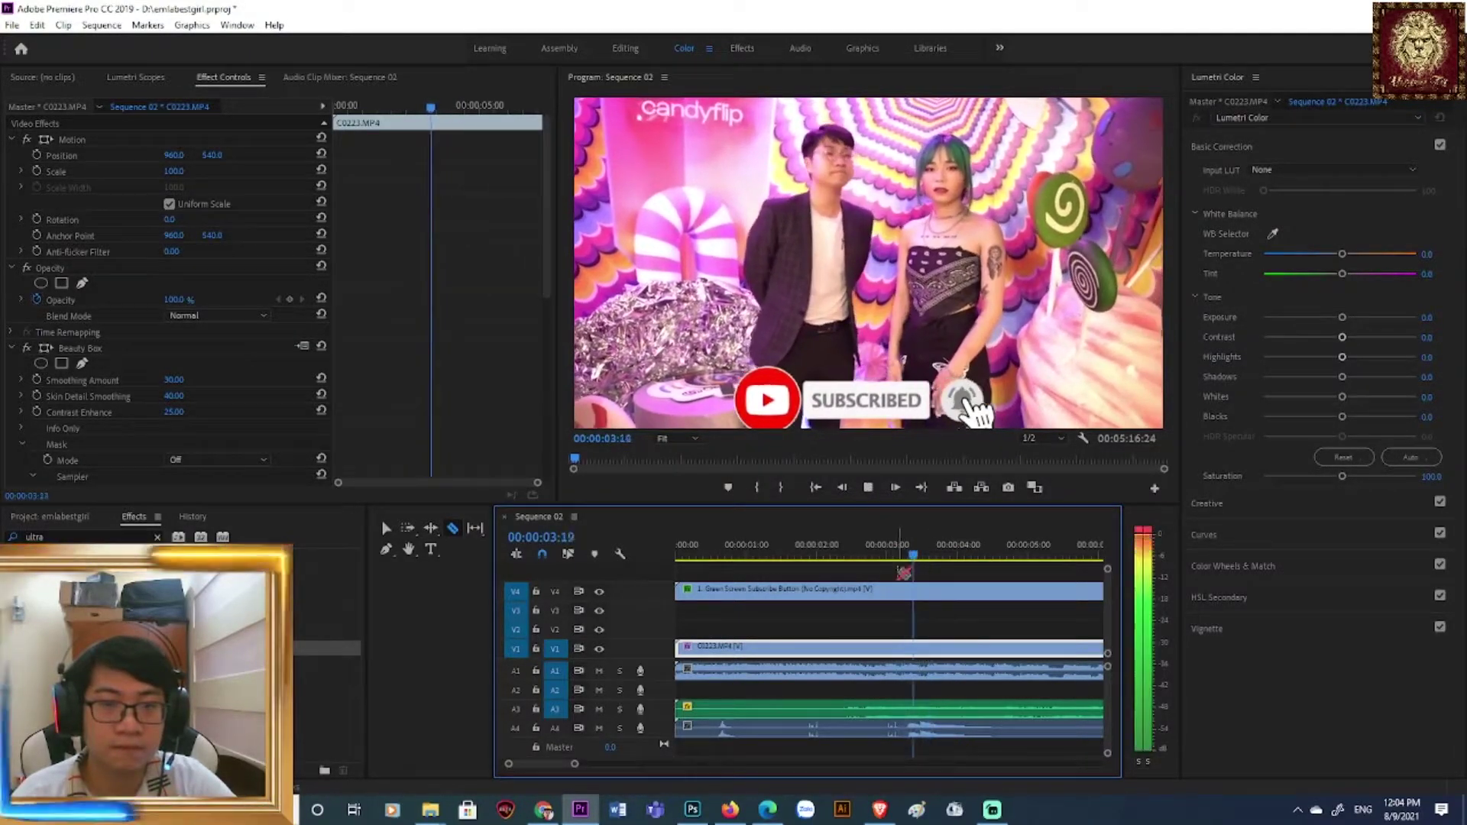
left_click(922, 649)
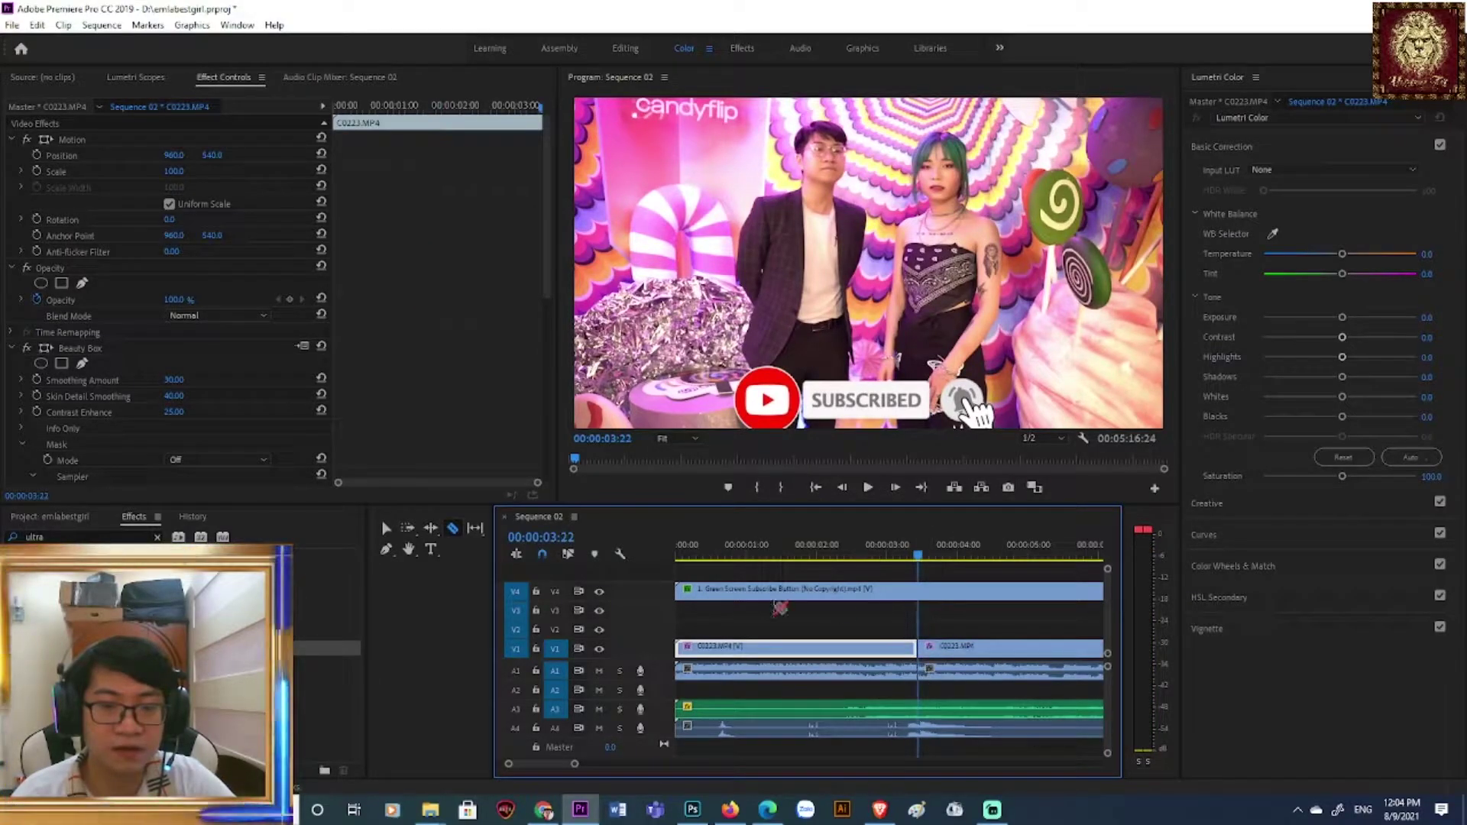
- Move the Green Screen Subscribe Button clip and its A4 audio so both start at the cut at 00:00:03:22
left_click_drag(575, 766, 625, 769)
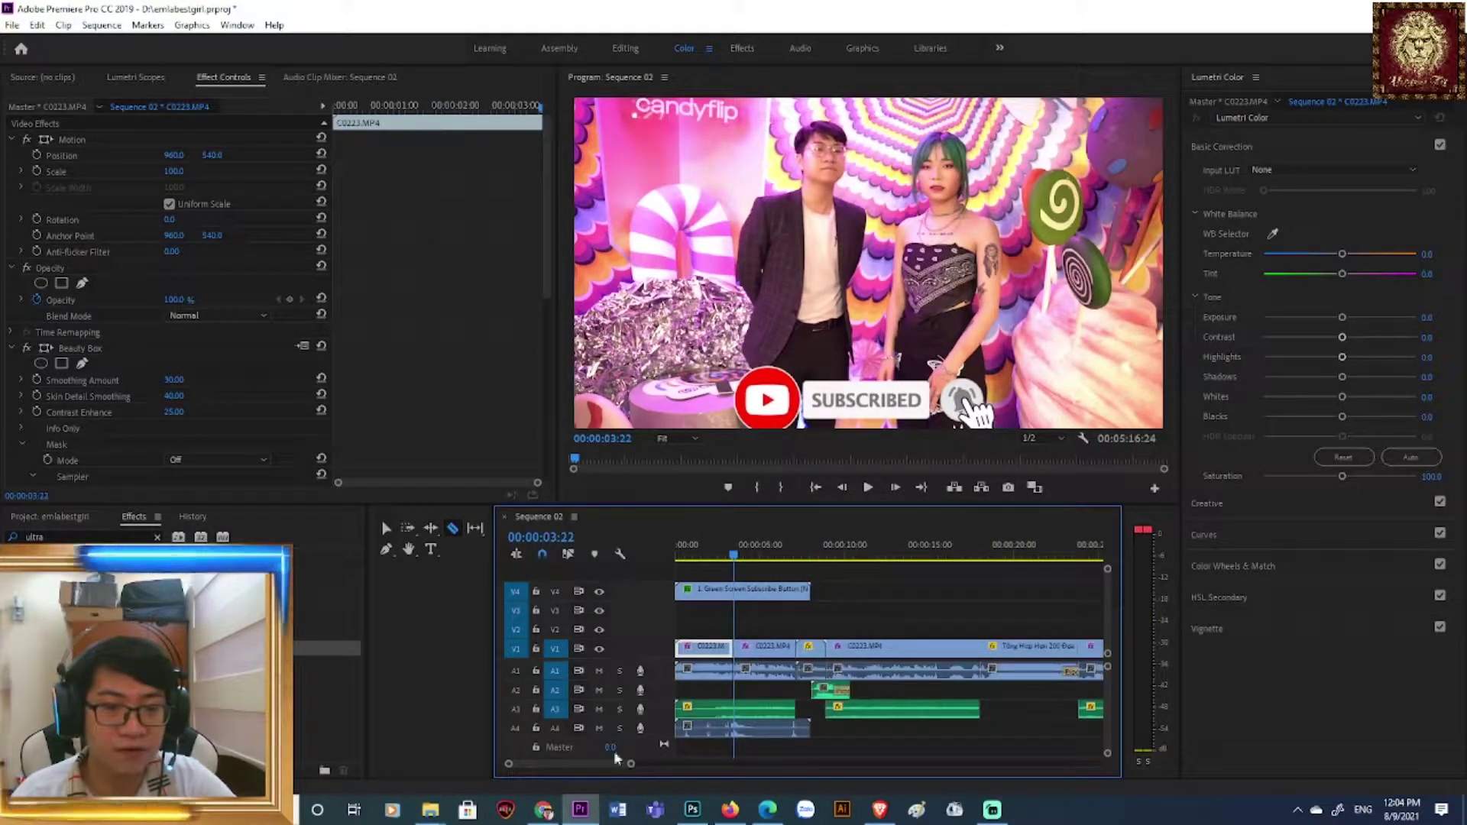
left_click(388, 529)
left_click_drag(687, 591, 746, 595)
left_click_drag(733, 735, 806, 741)
- Delete the C0223.MP4 segment before the cut with its audio, and trim the start of the A3 audio clip to the cut
left_click_drag(685, 617, 705, 682)
key("Delete")
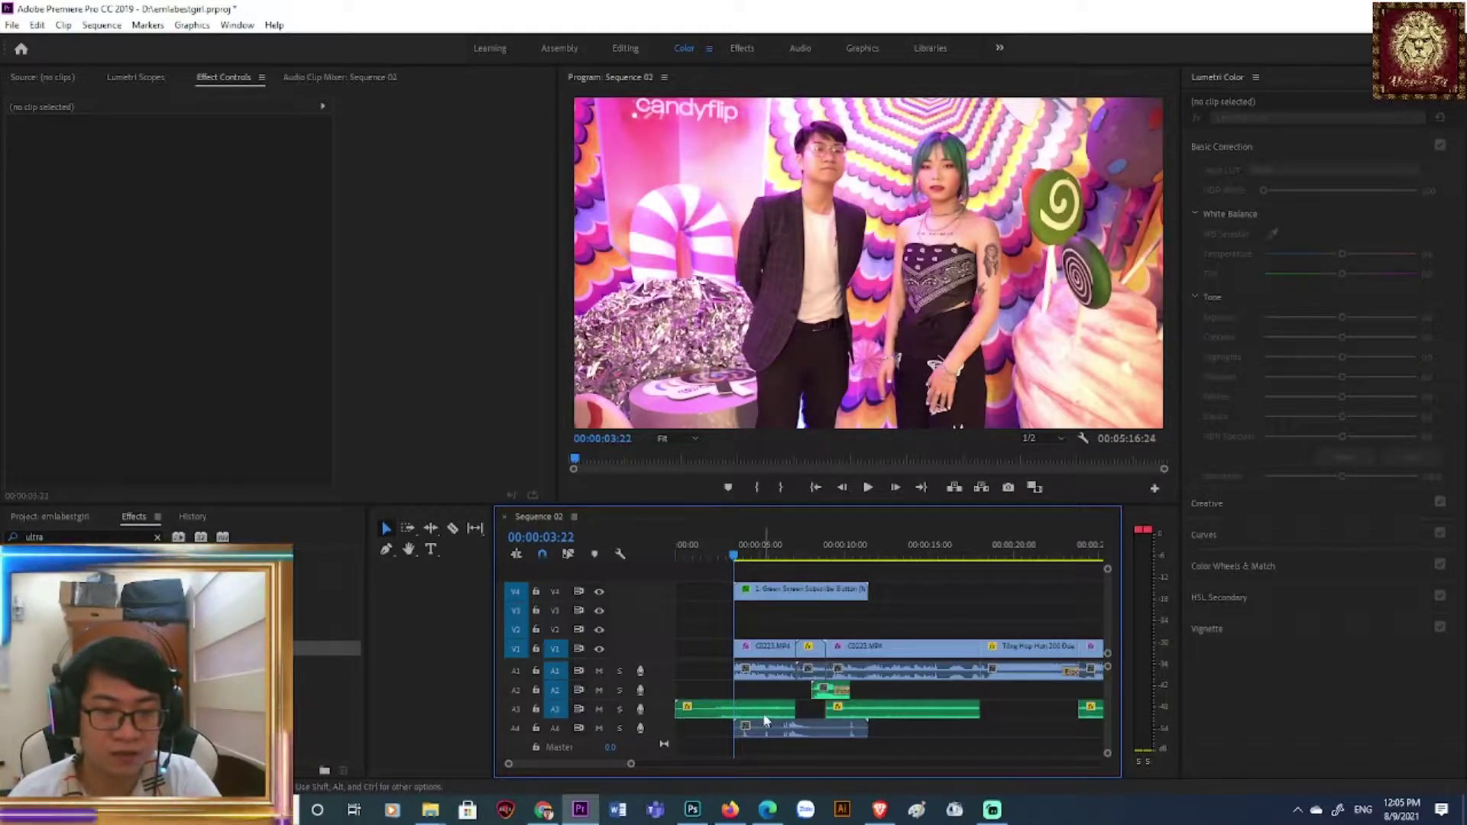
left_click_drag(678, 708, 733, 709)
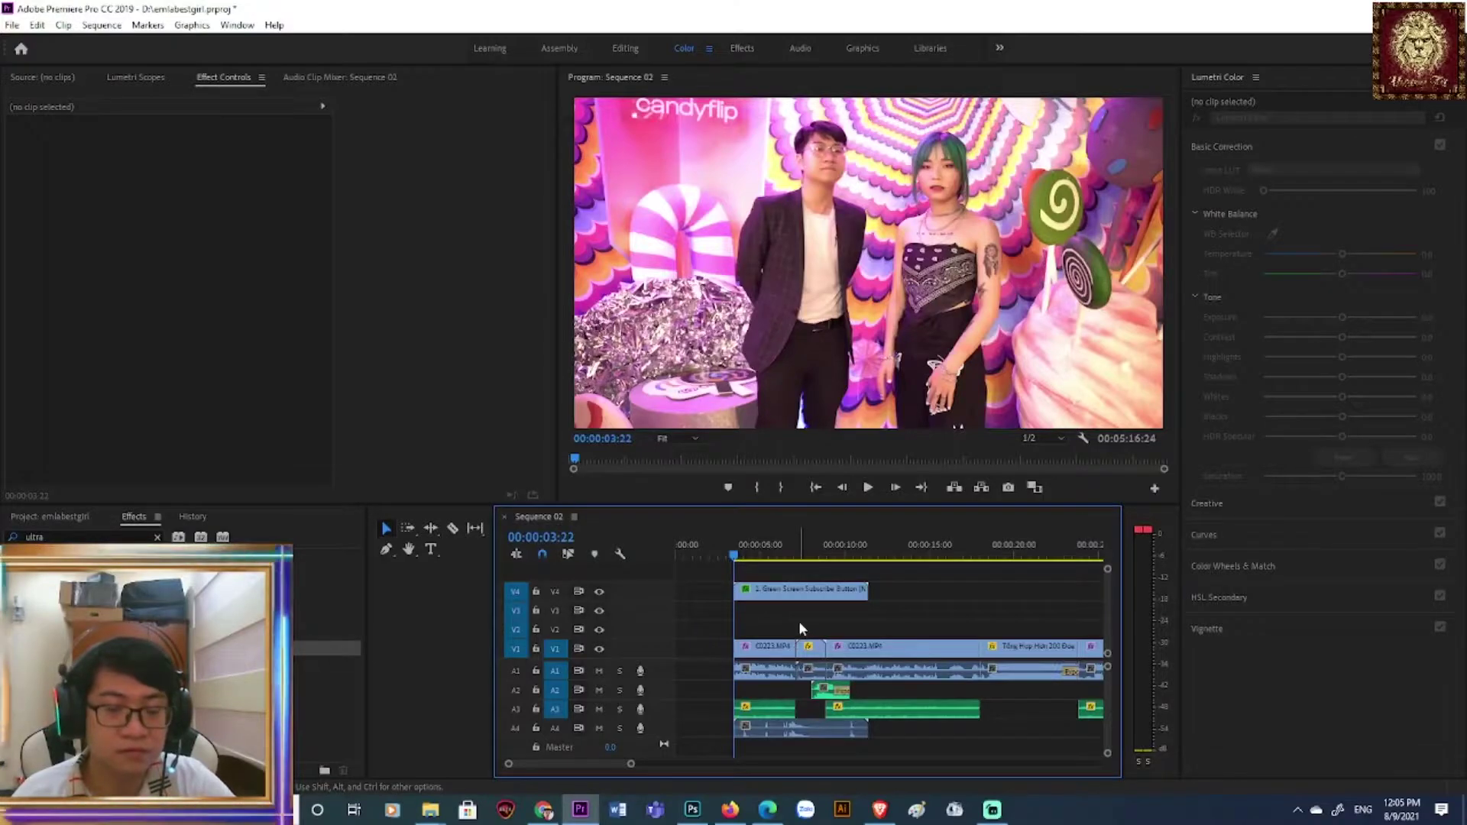
- Trim the end of the Green Screen Subscribe Button clip and its audio to the end of the first C0223.MP4 clip, and play the result
key("space")
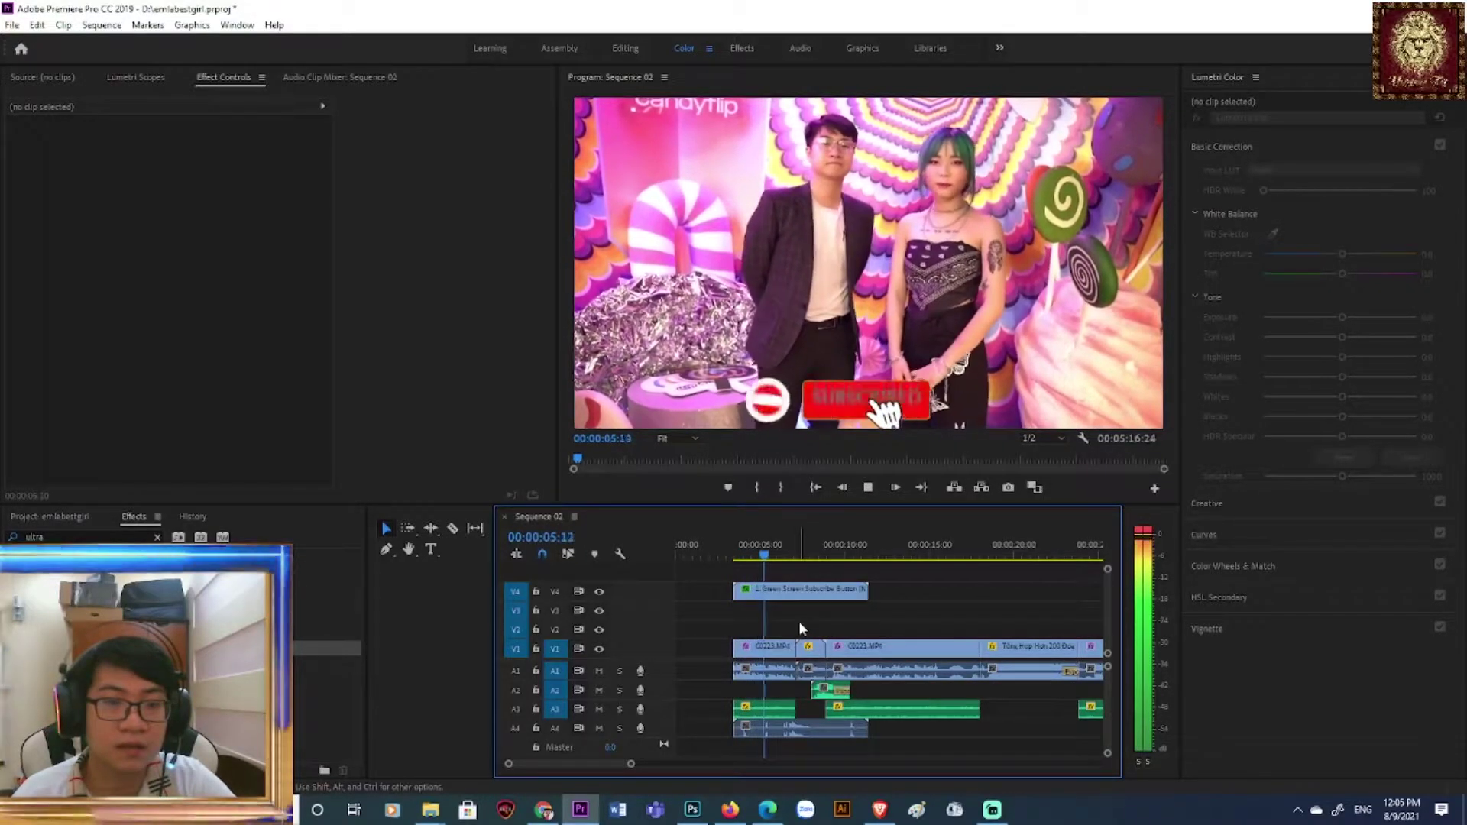
key("space")
key("space")
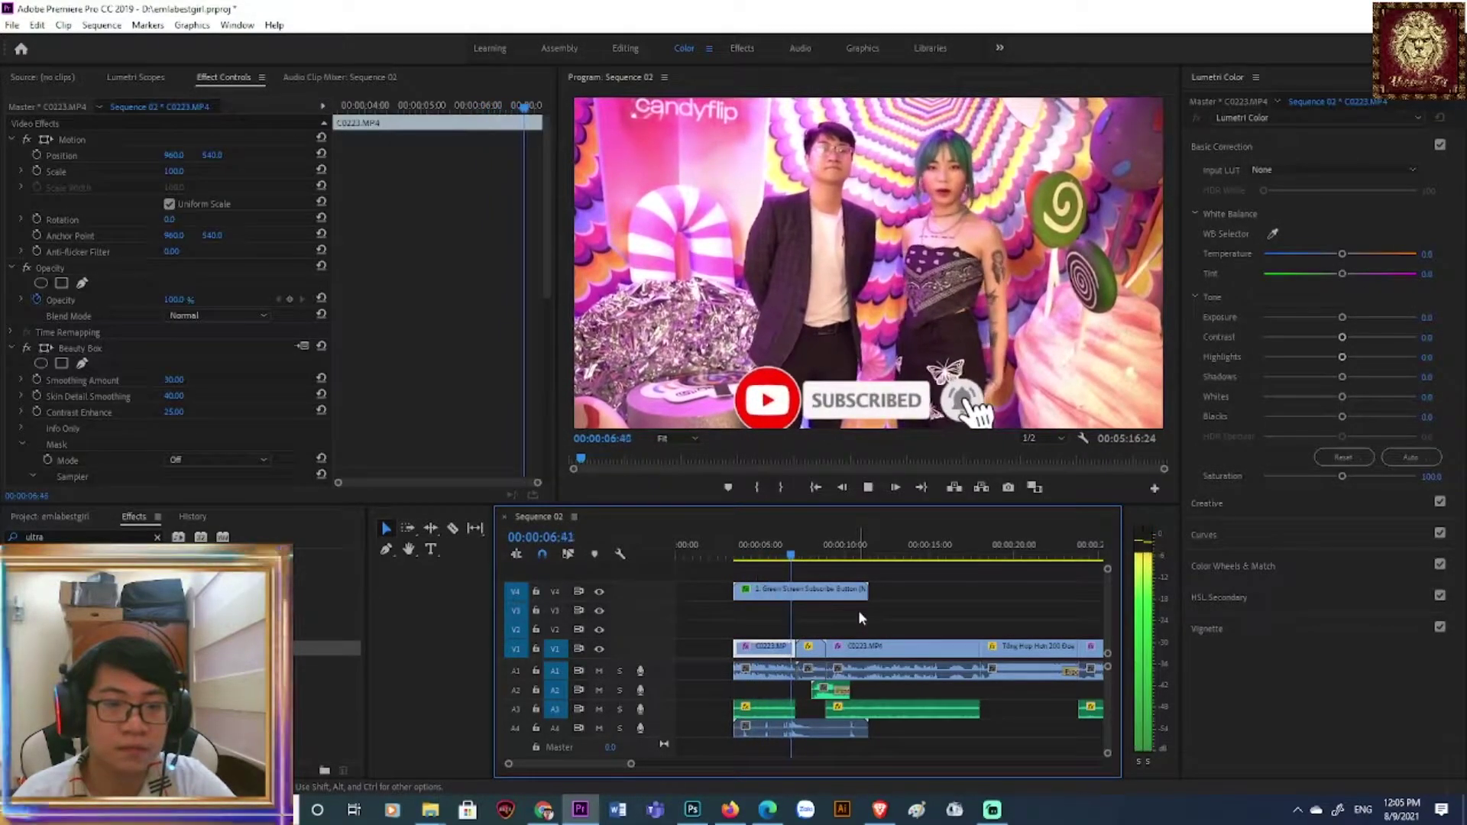
left_click_drag(735, 590, 795, 595)
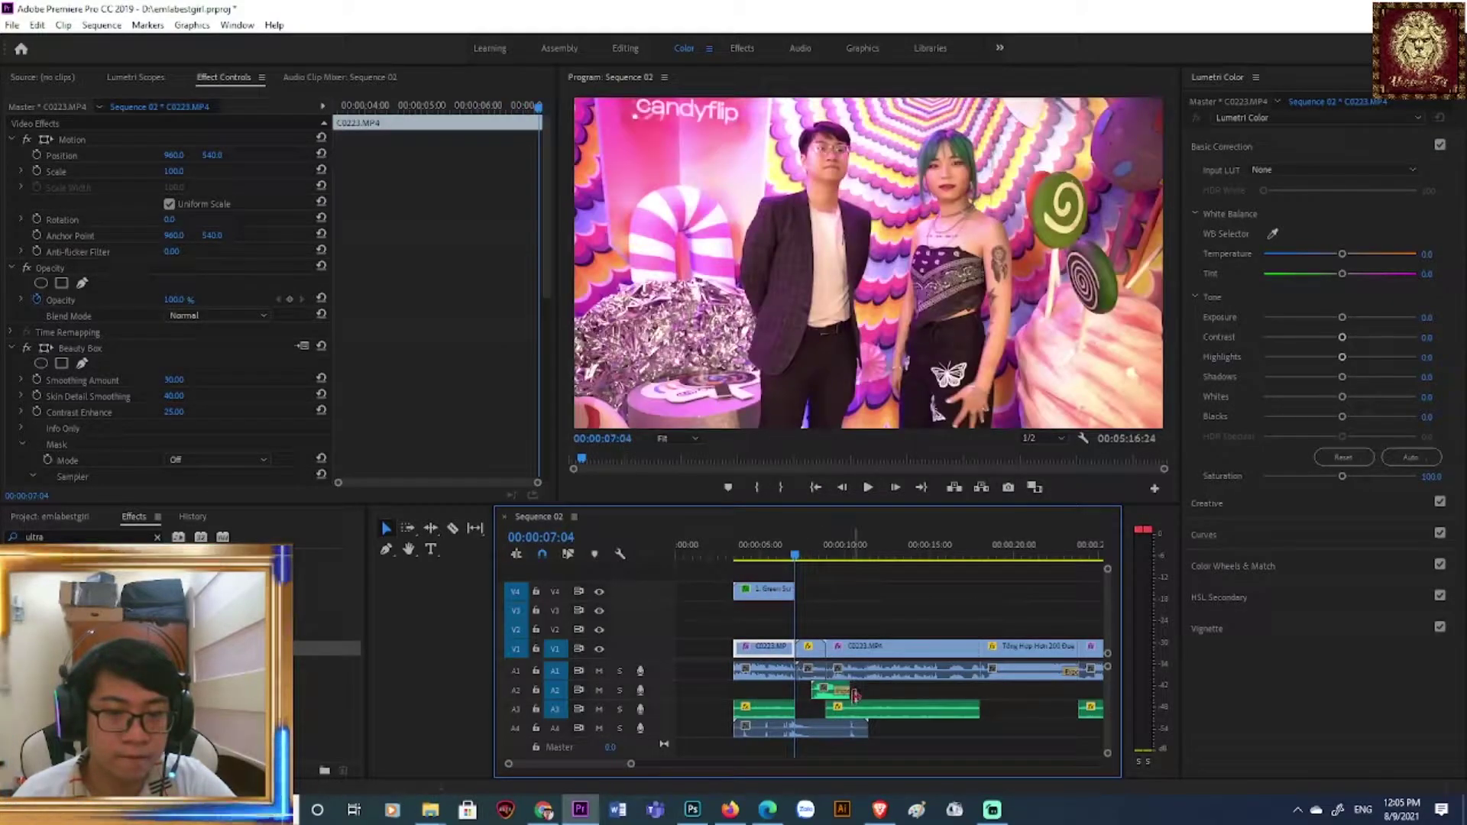
left_click_drag(866, 734, 795, 734)
left_click(718, 561)
key("space")
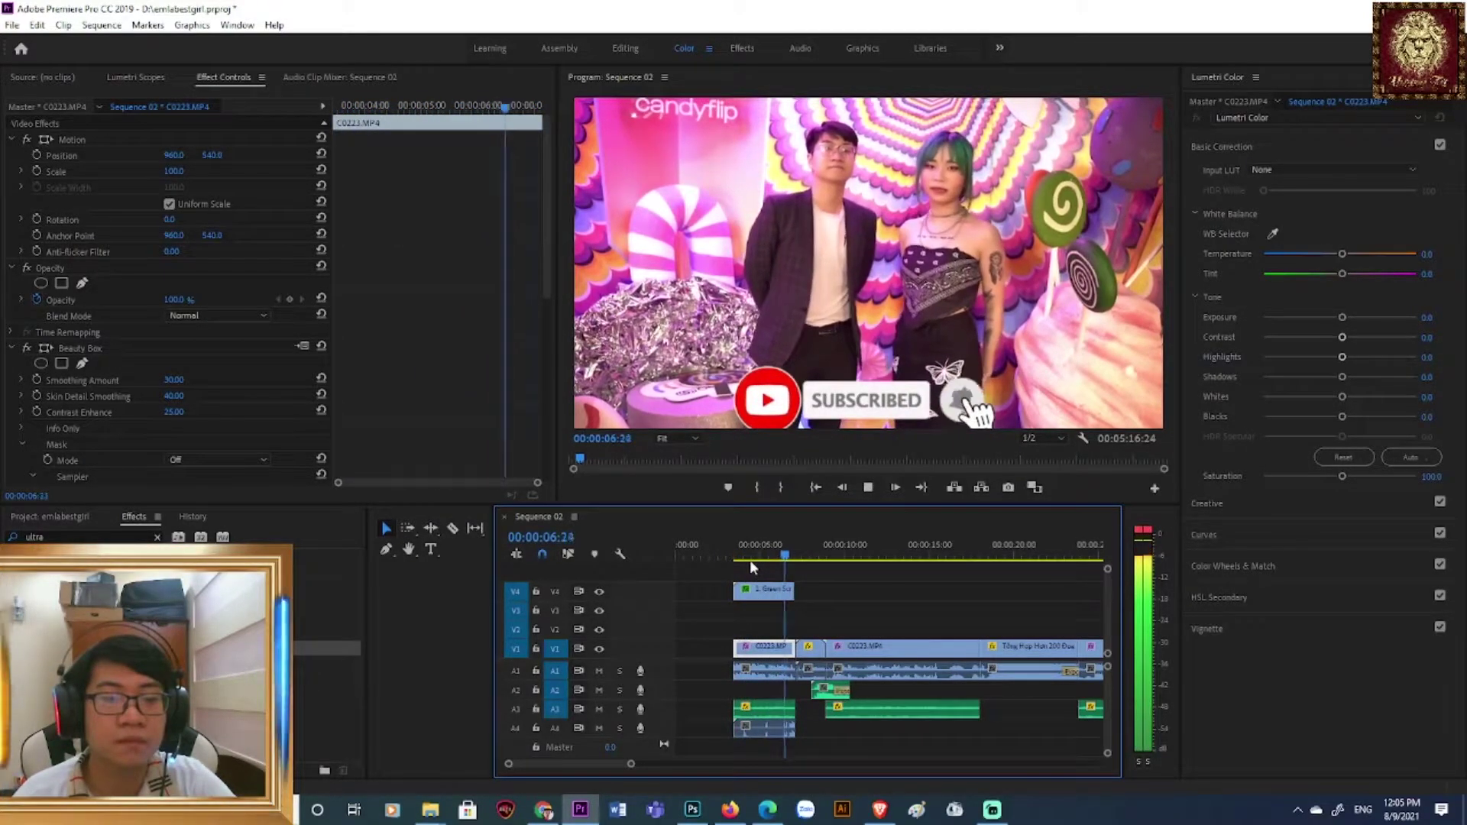
key("space")
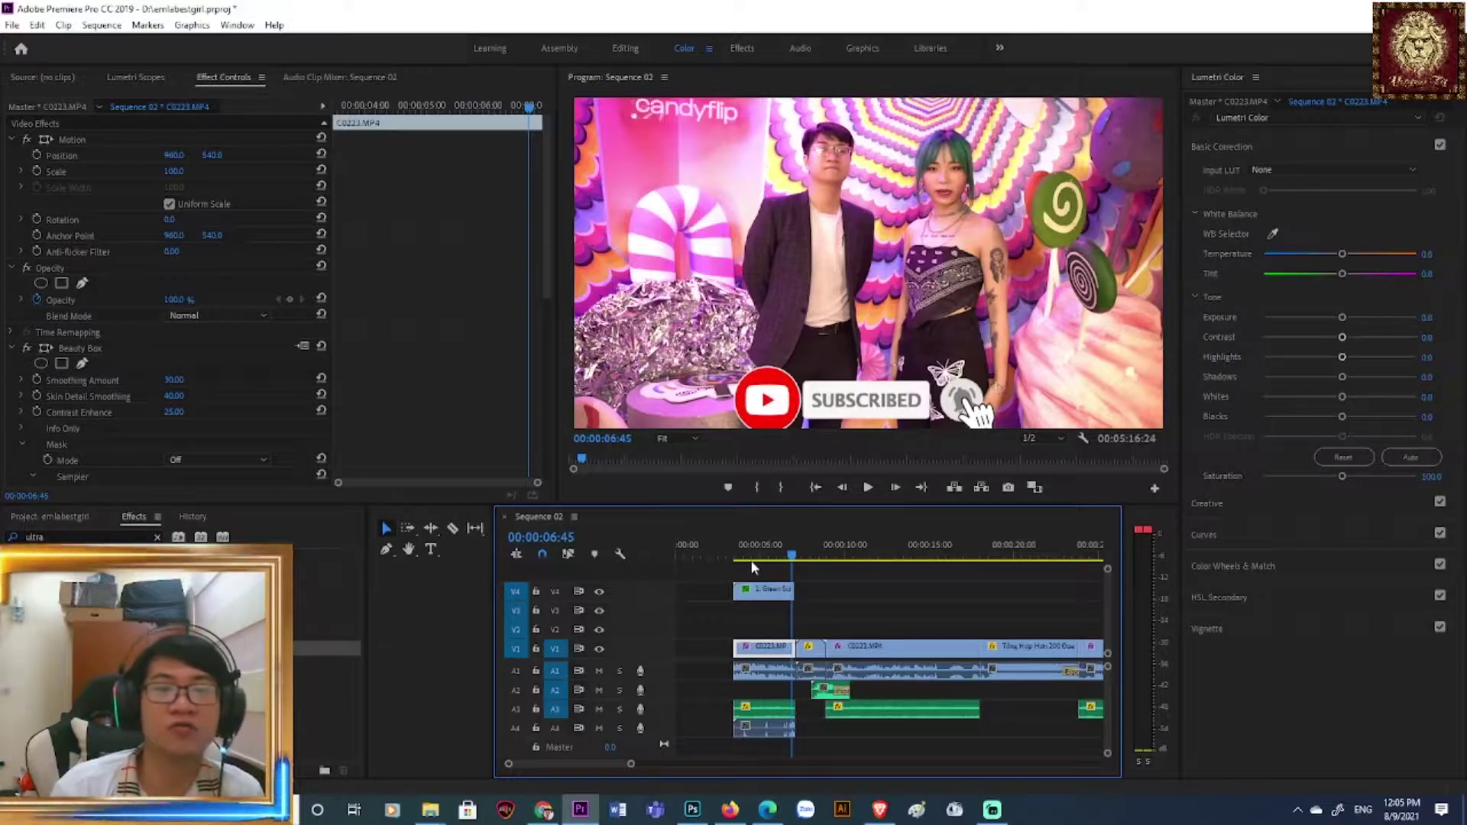
- Start a new sequence in the project and set its editing mode to Custom
left_click(48, 518)
right_click(232, 710)
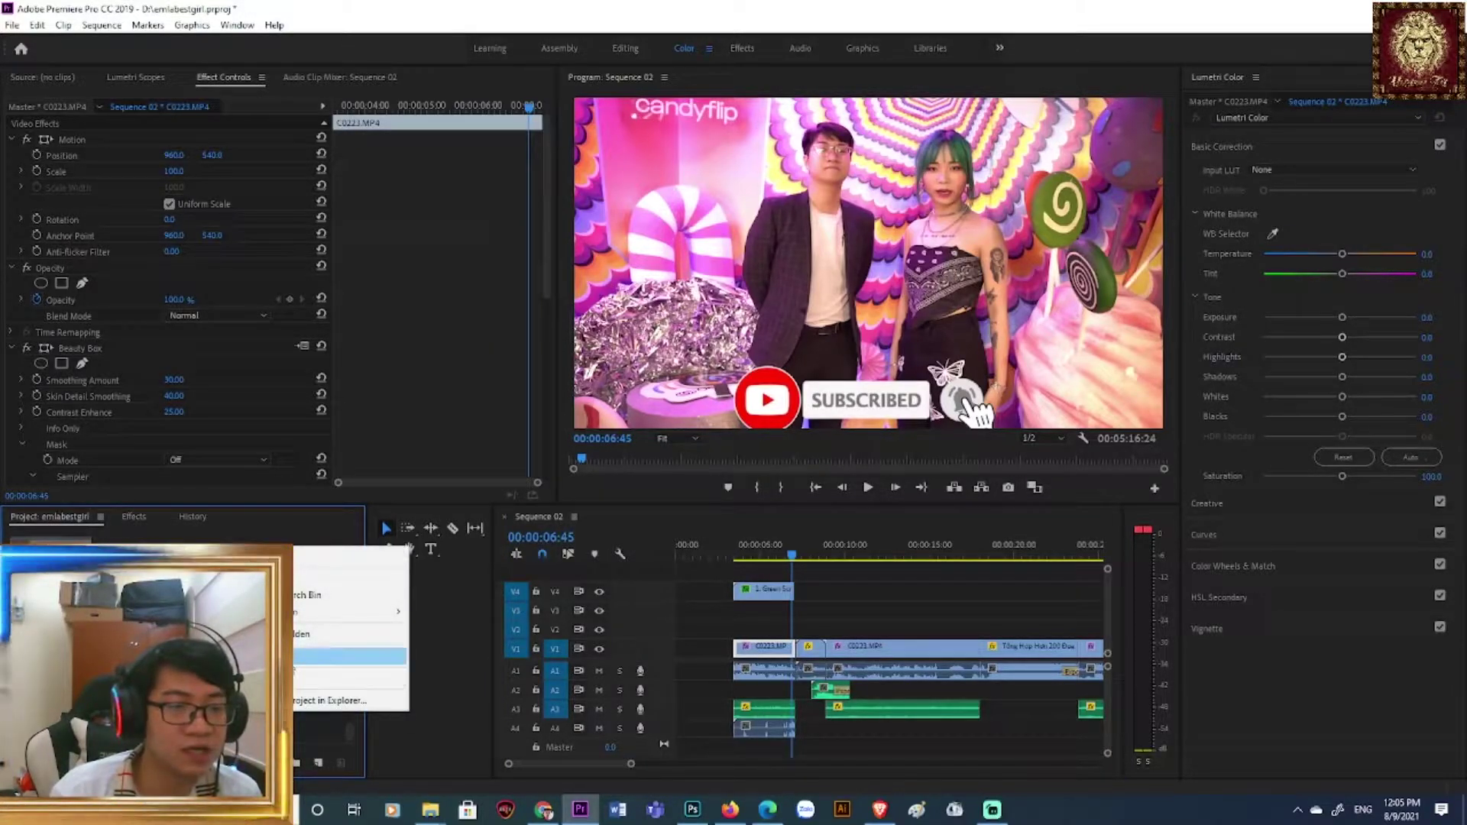
mouse_move(361, 612)
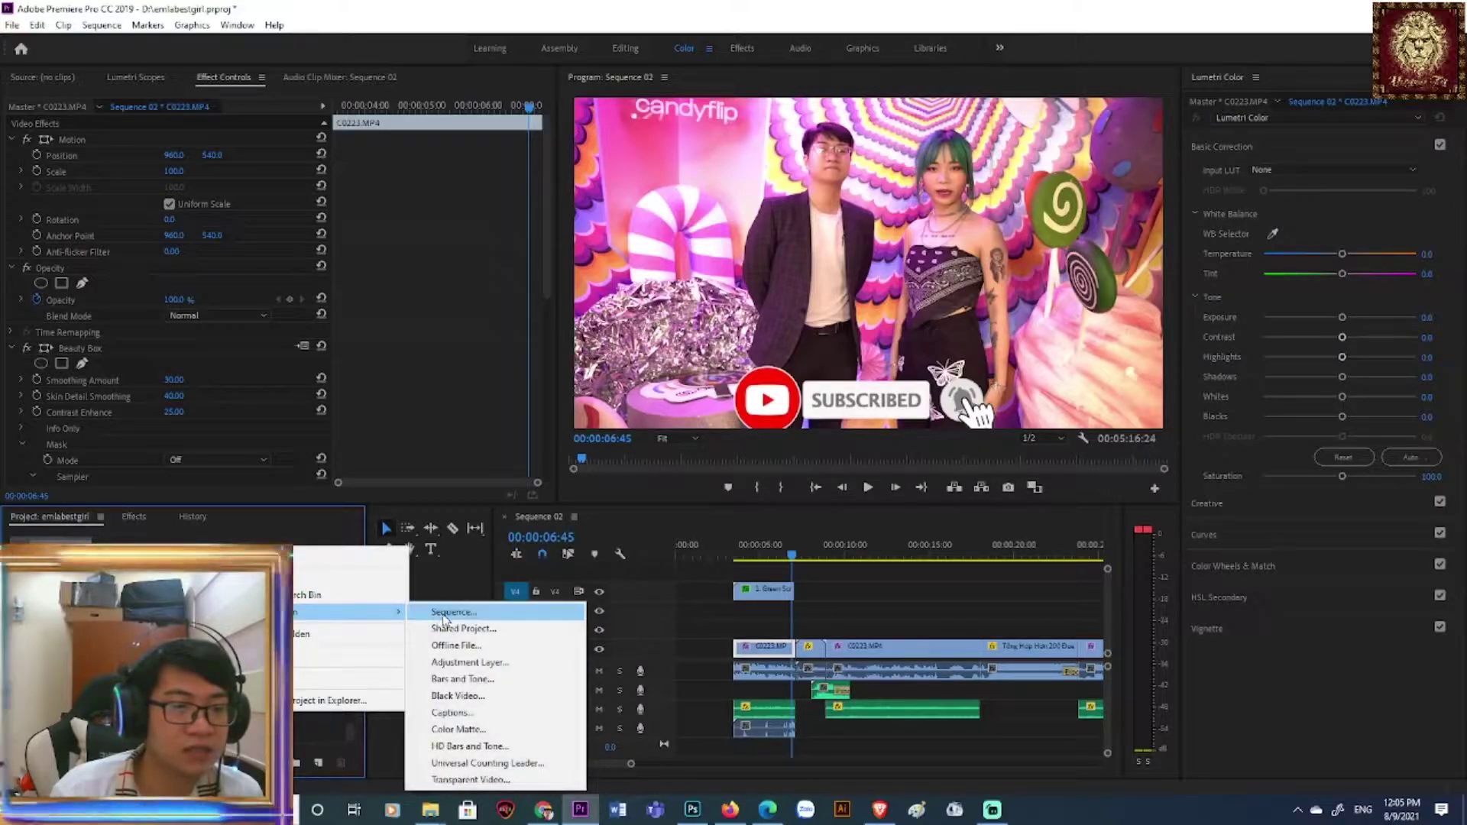
left_click(445, 615)
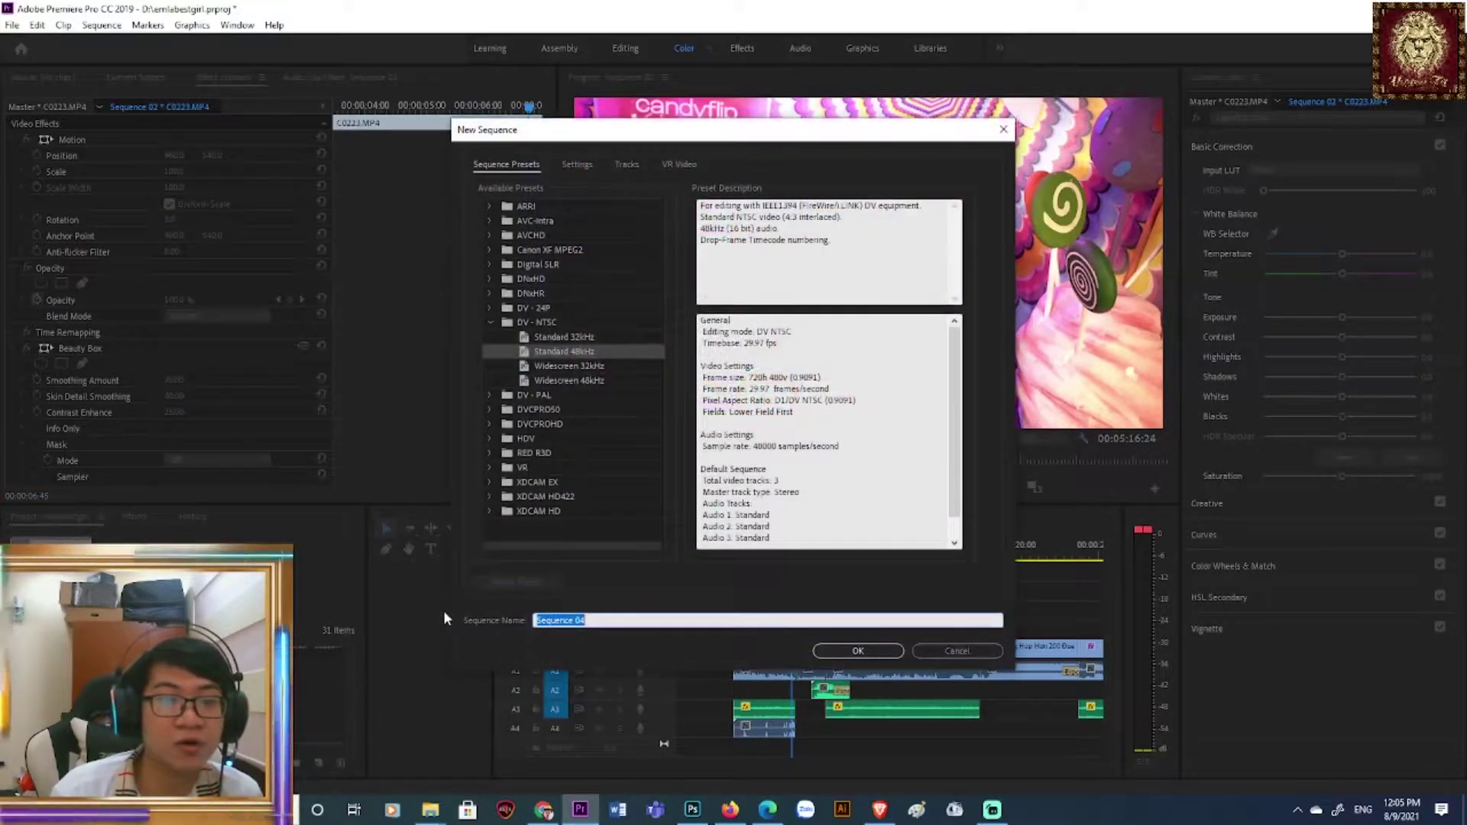
left_click(589, 164)
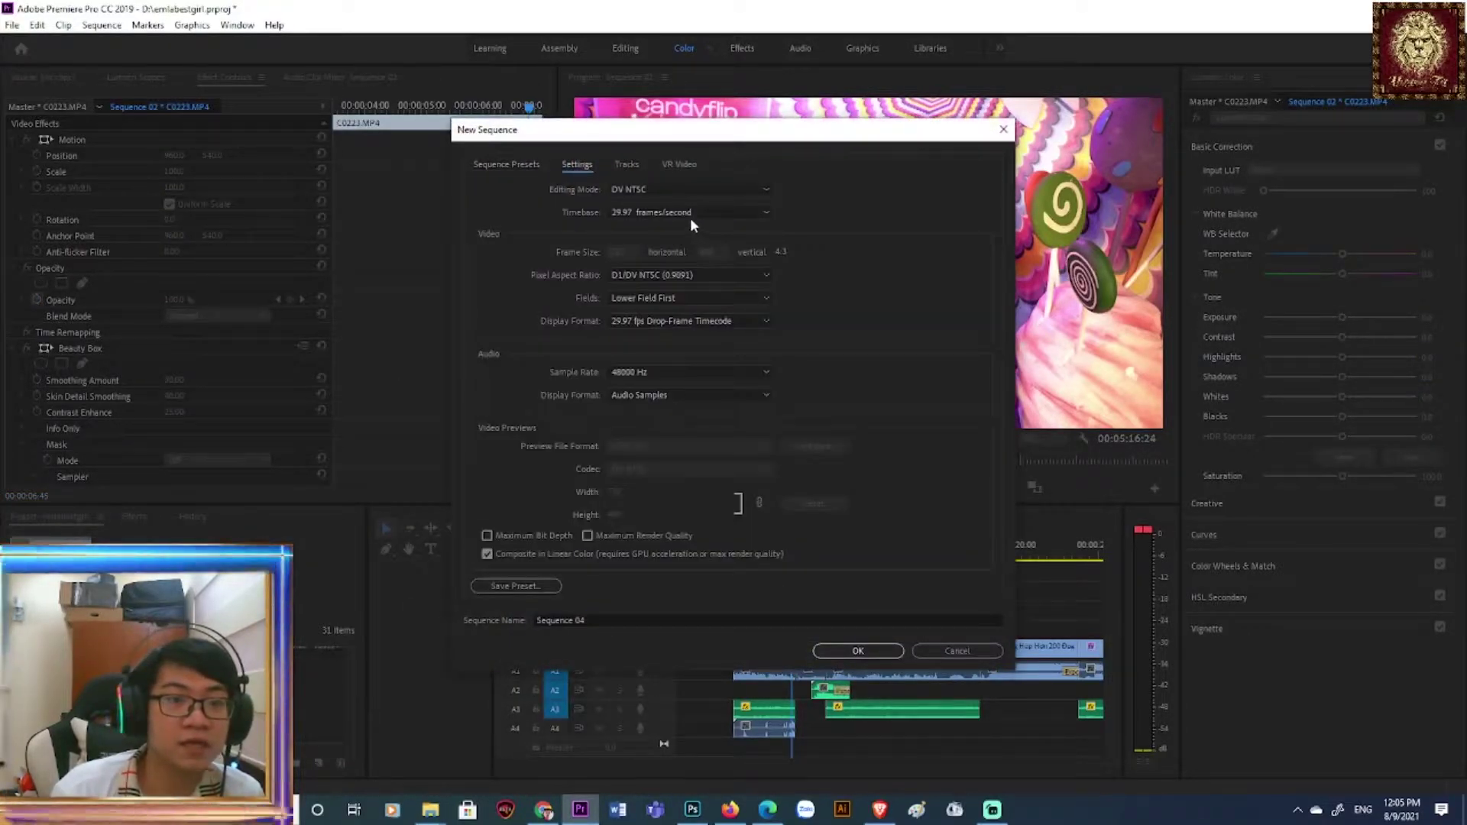
left_click(680, 189)
scroll(759, 295, "up", 4)
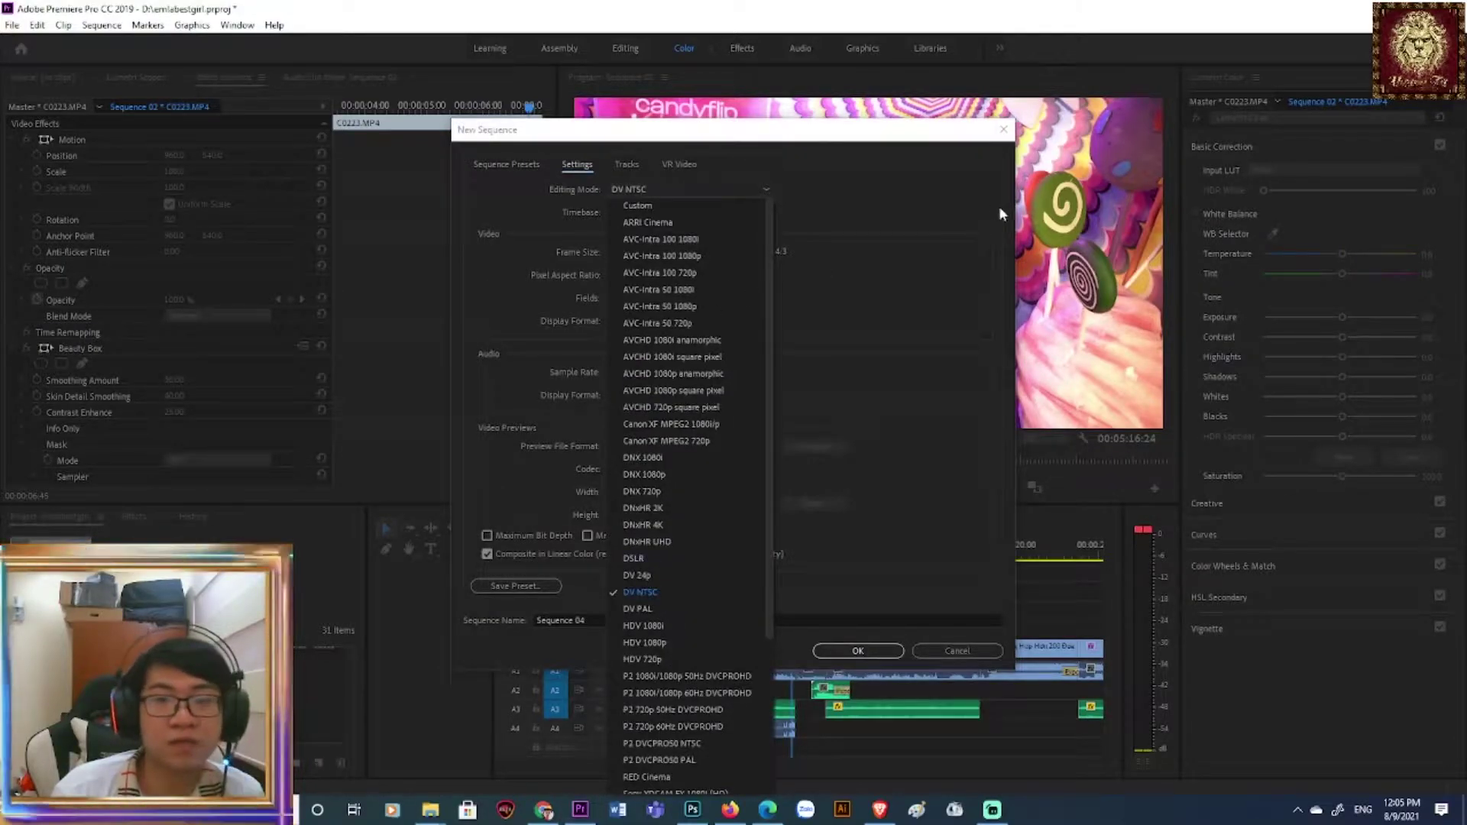
left_click_drag(883, 140, 986, 385)
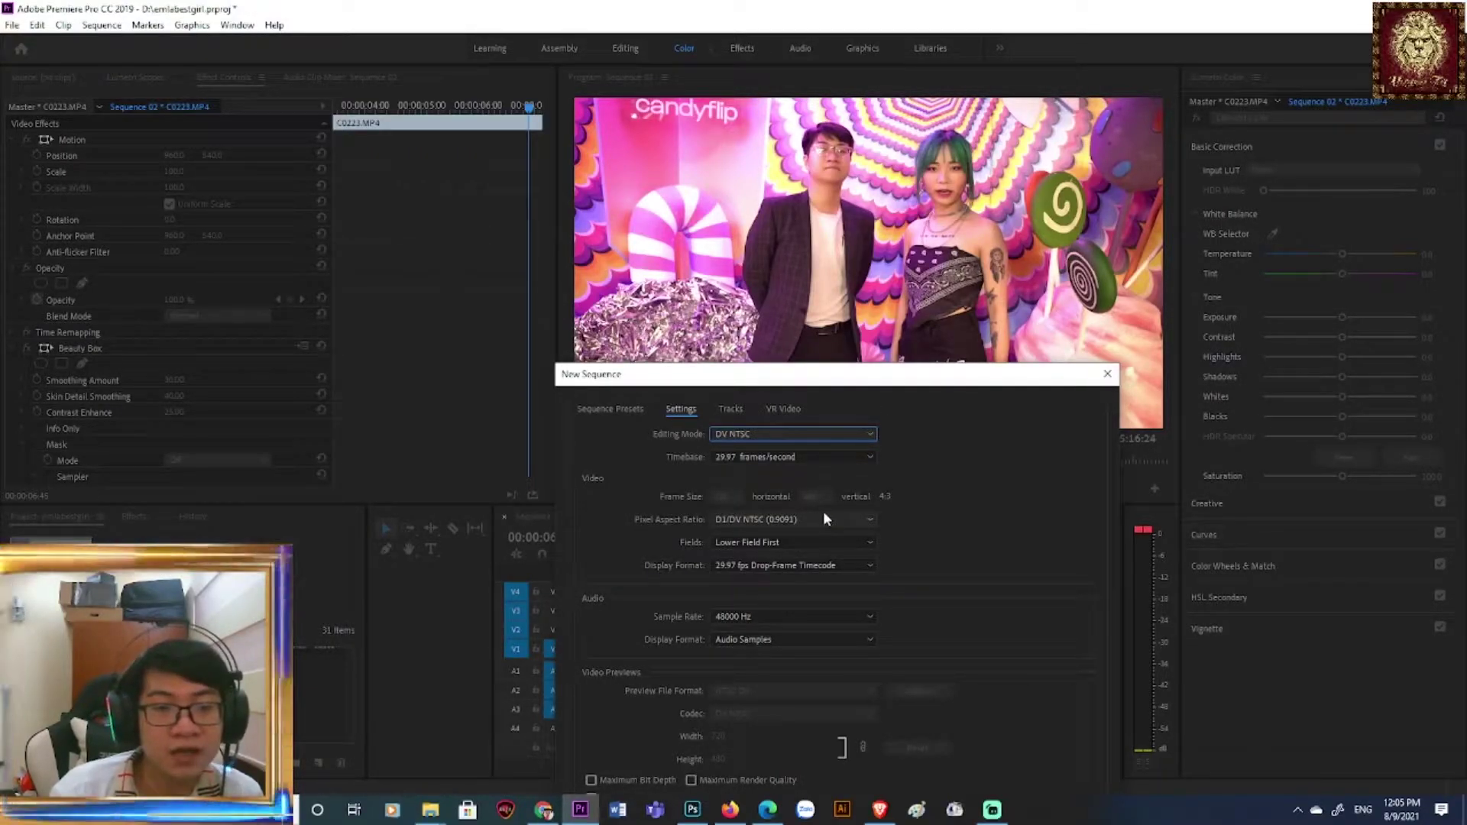
left_click(768, 435)
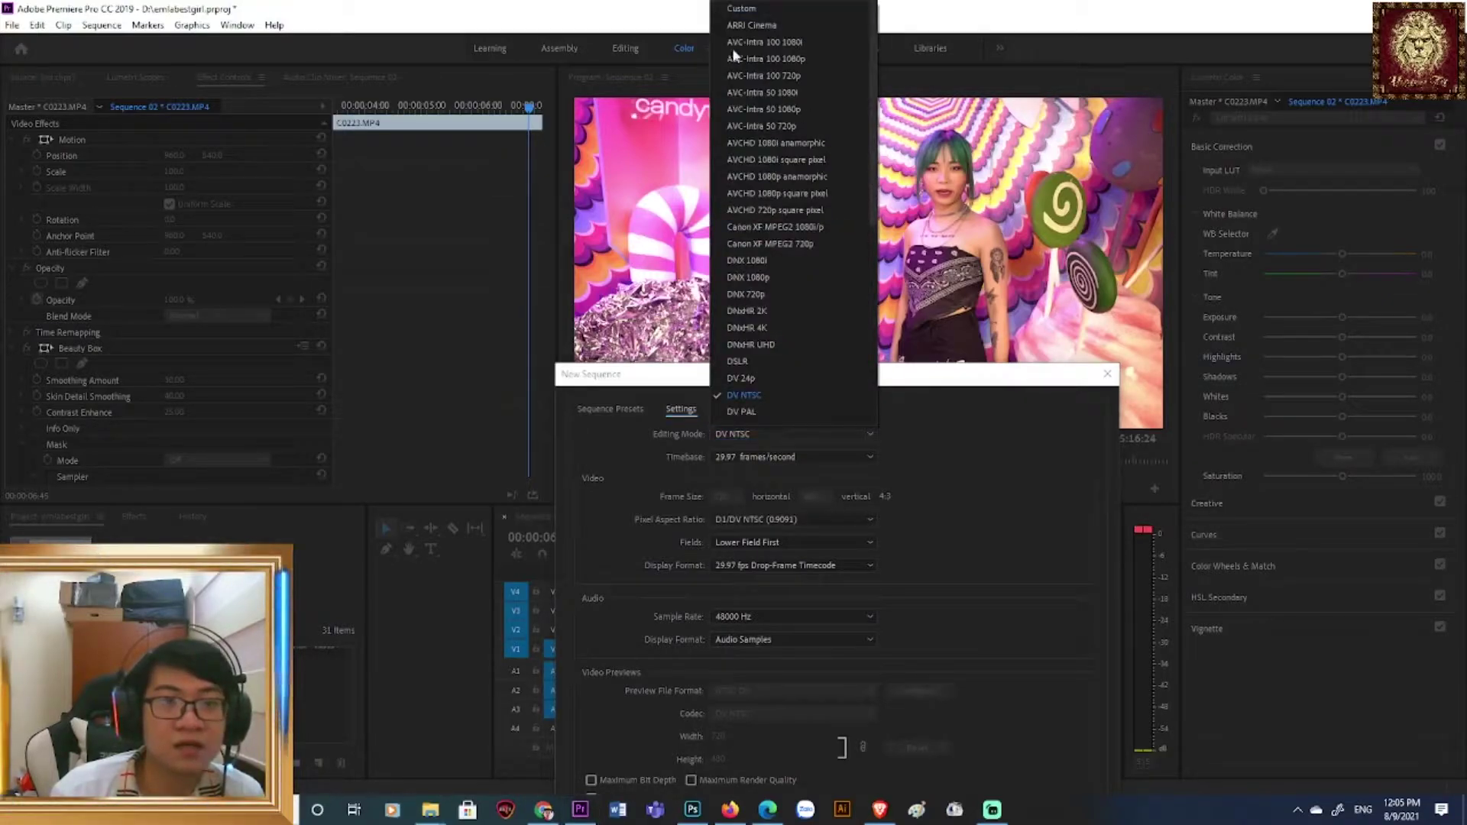
left_click(739, 8)
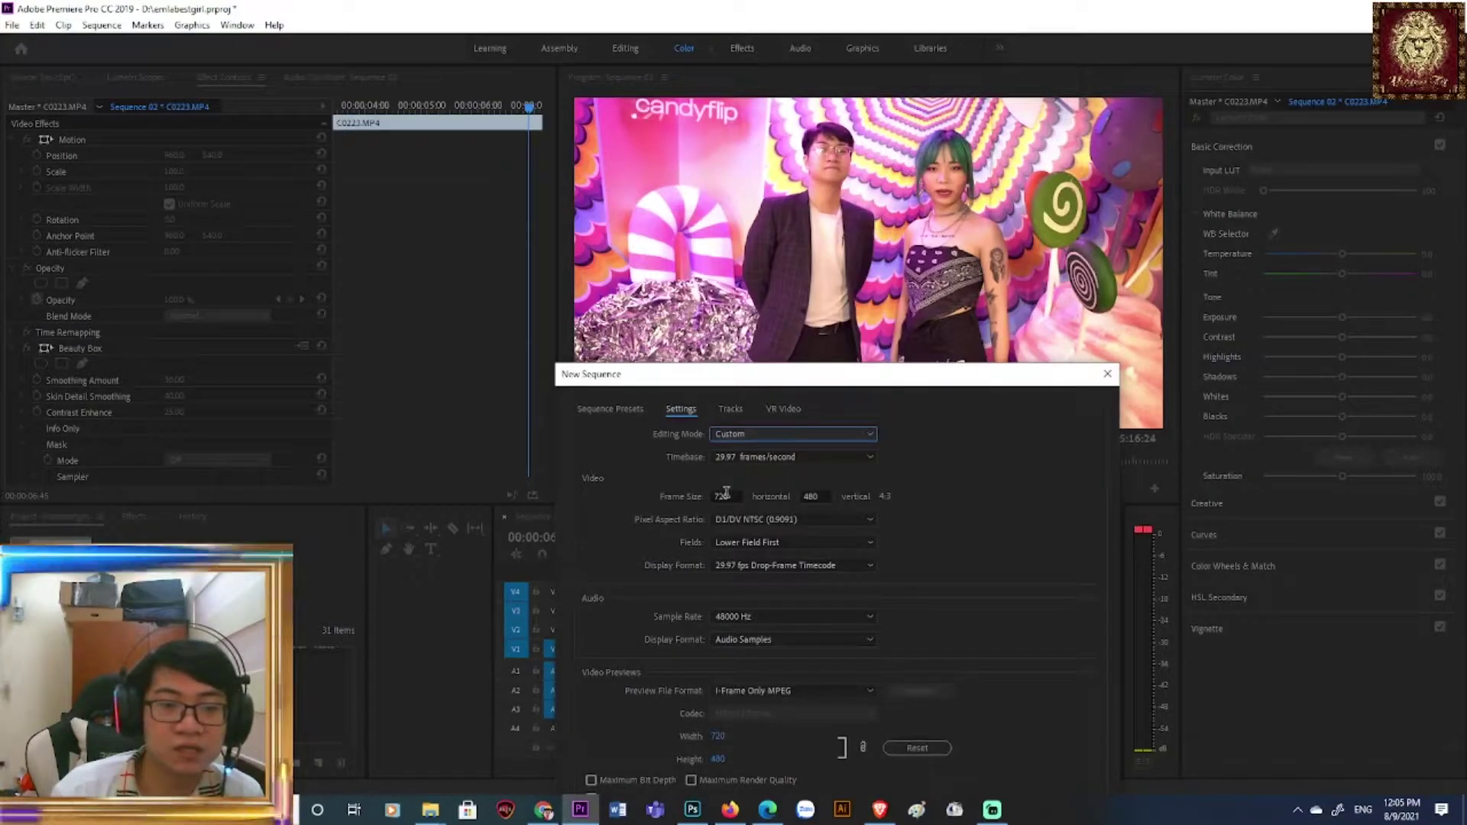
- Try to create the new sequence with a frame size of 1080 horizontal by 1920 vertical and undo its creation
left_click(732, 495)
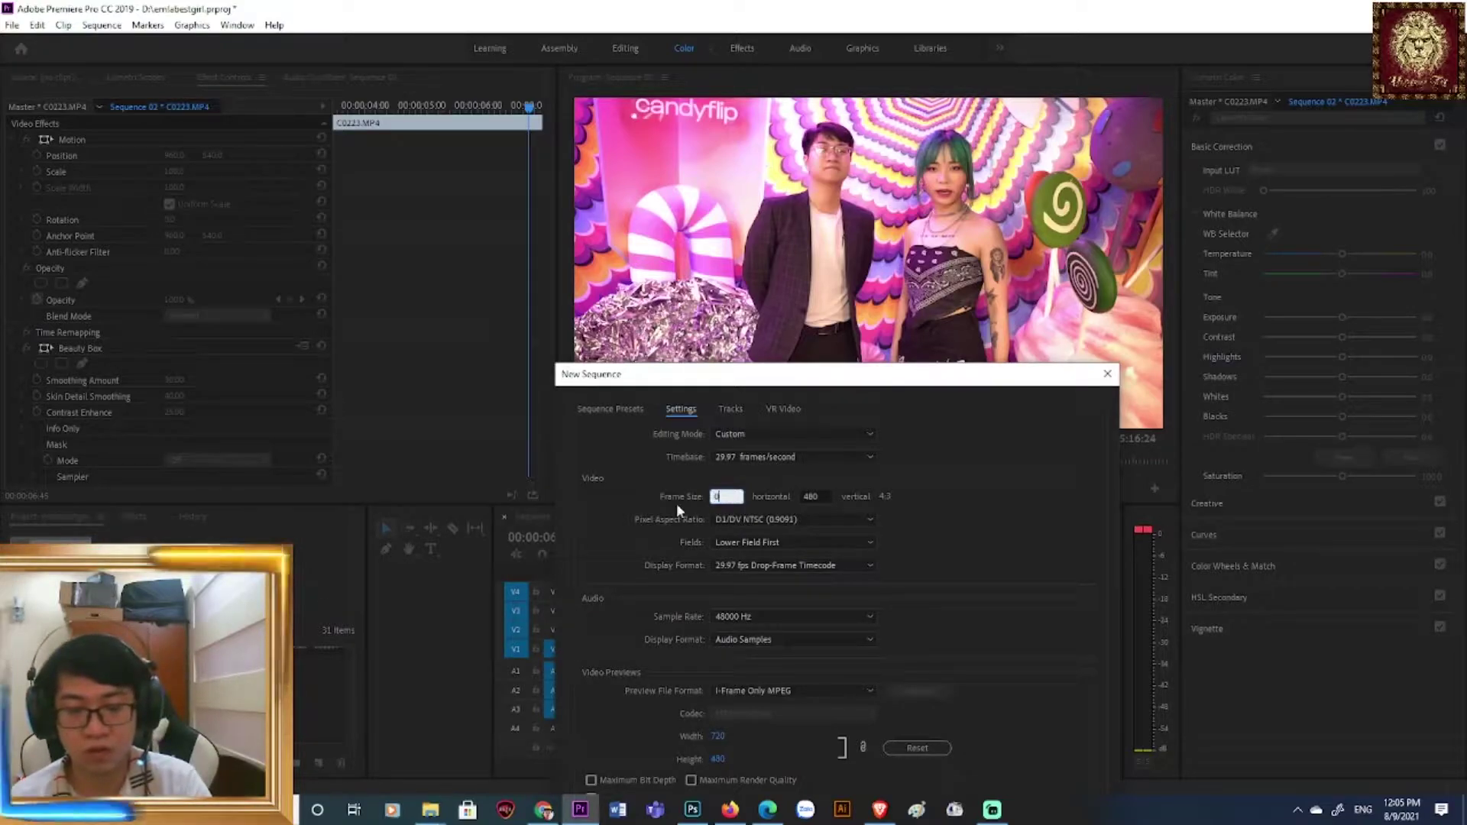
type("1080")
key("Tab")
type("1920")
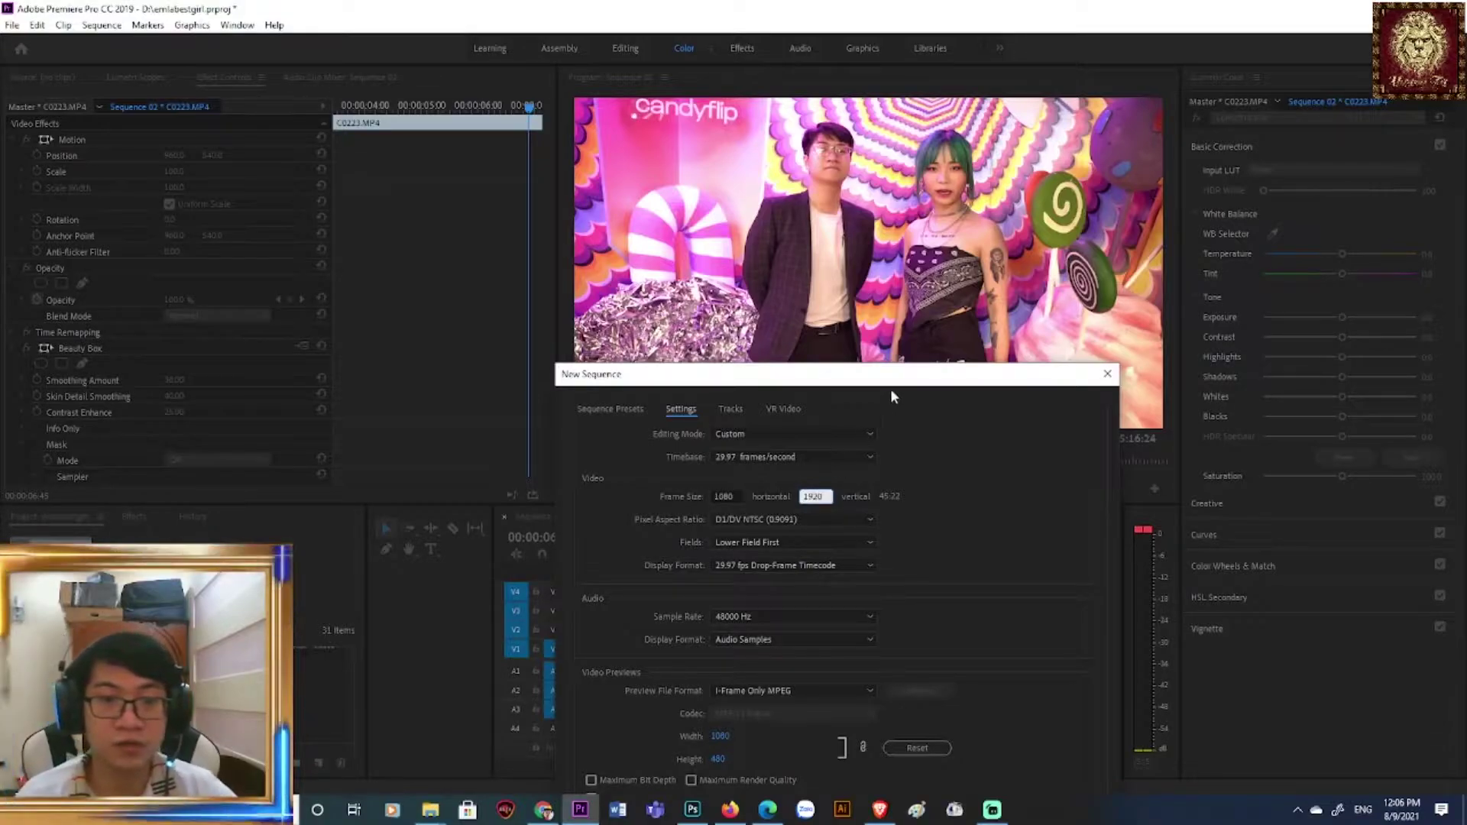
left_click_drag(892, 391, 696, 214)
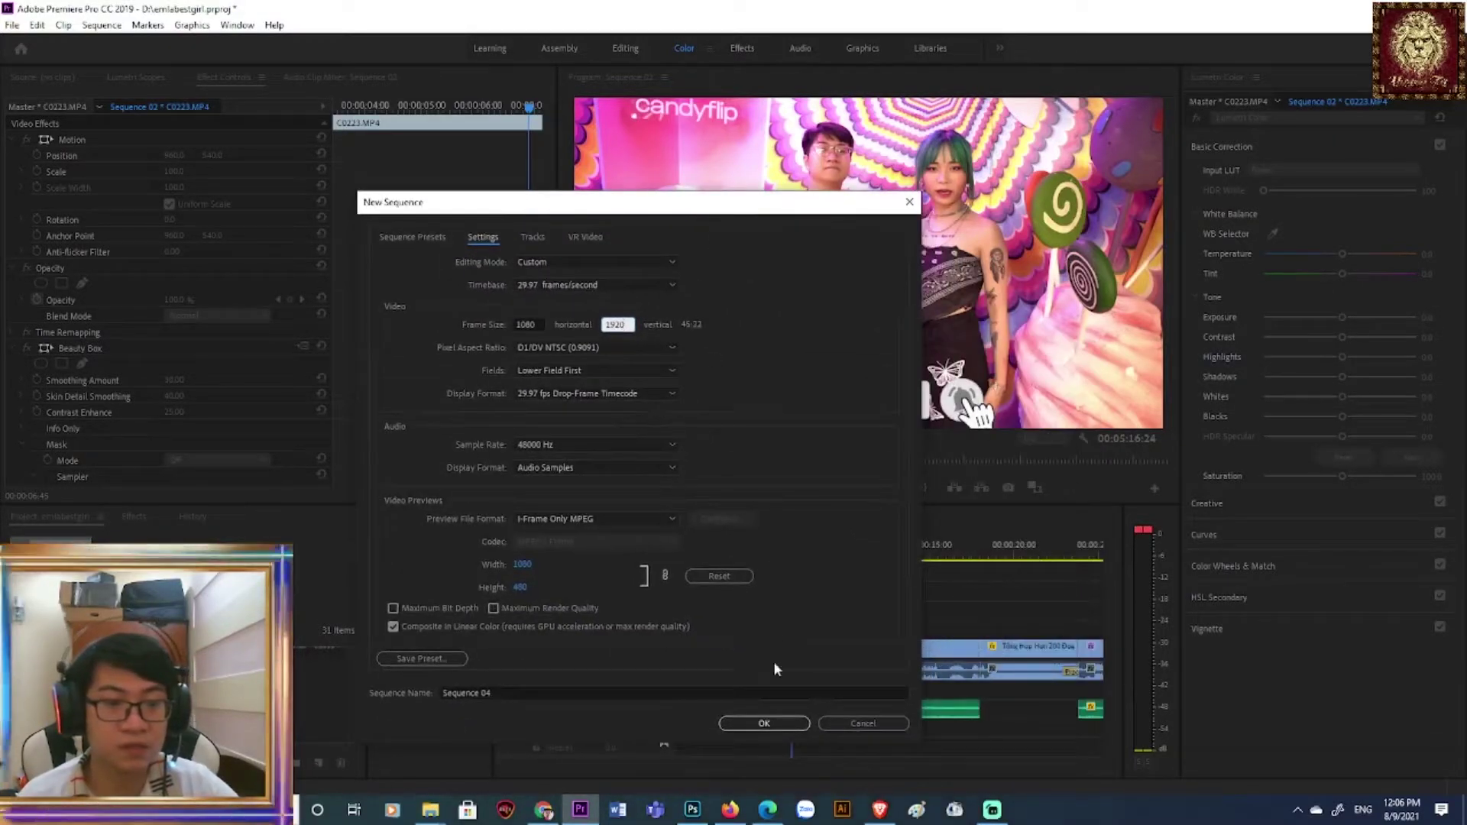
left_click(764, 723)
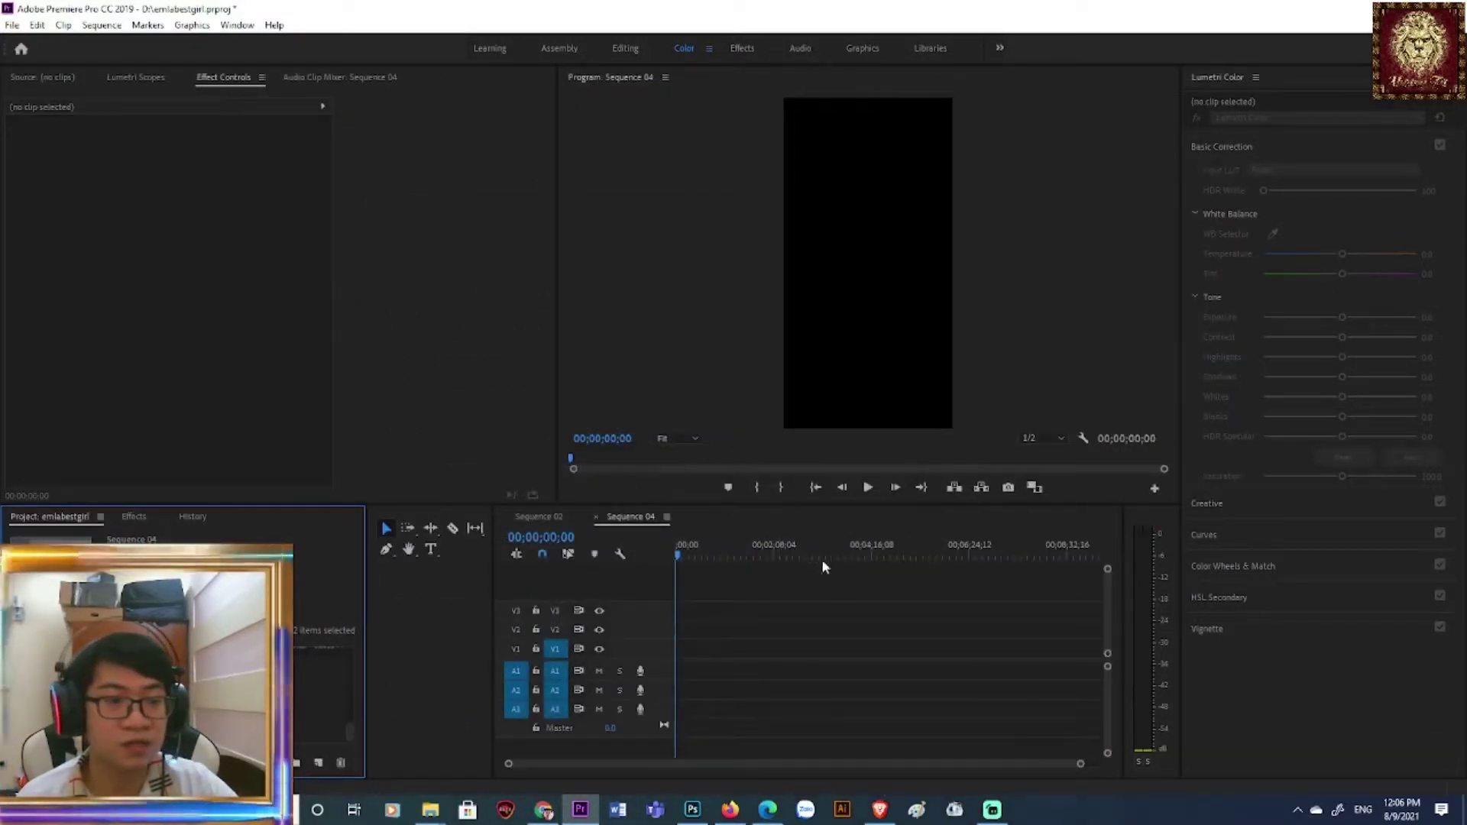
mouse_move(1079, 764)
left_mouse_down()
mouse_move(858, 765)
mouse_move(1105, 763)
left_mouse_up()
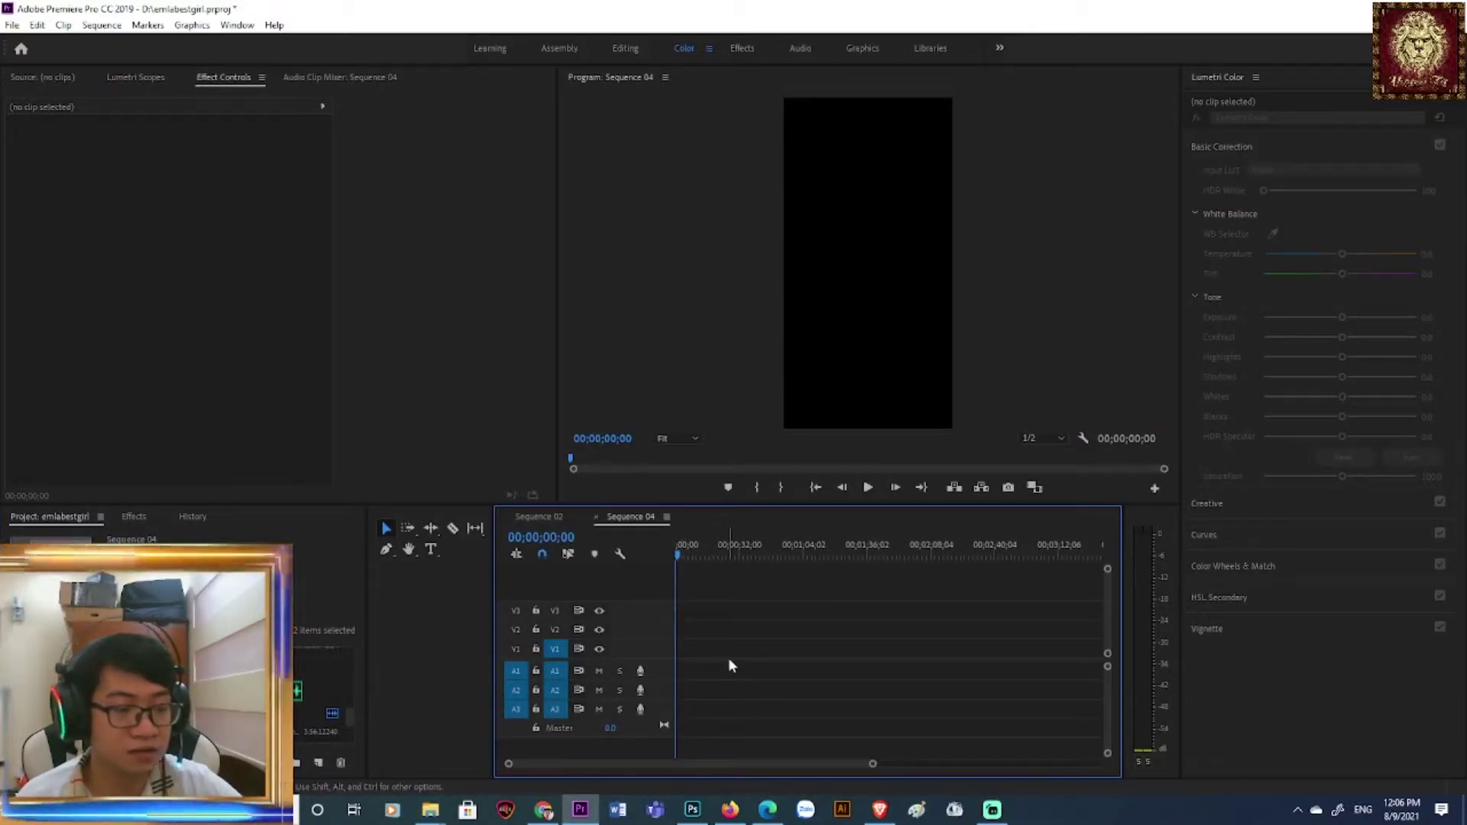
key("ctrl+z")
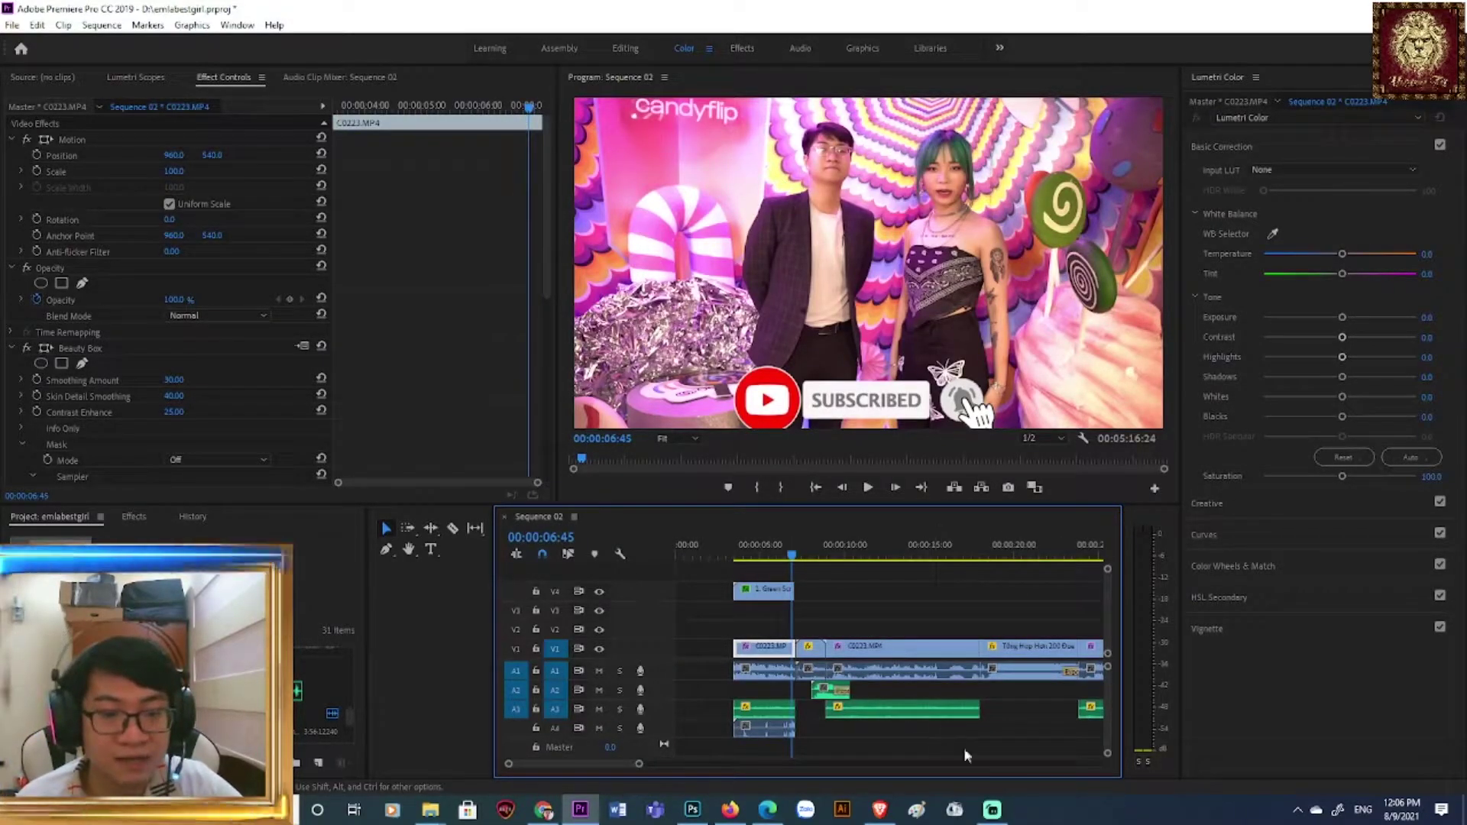
- Play Sequence 02 through the WOW clip and the C0223.MP4 clip after it to look for the next cut point
left_click_drag(638, 767, 625, 767)
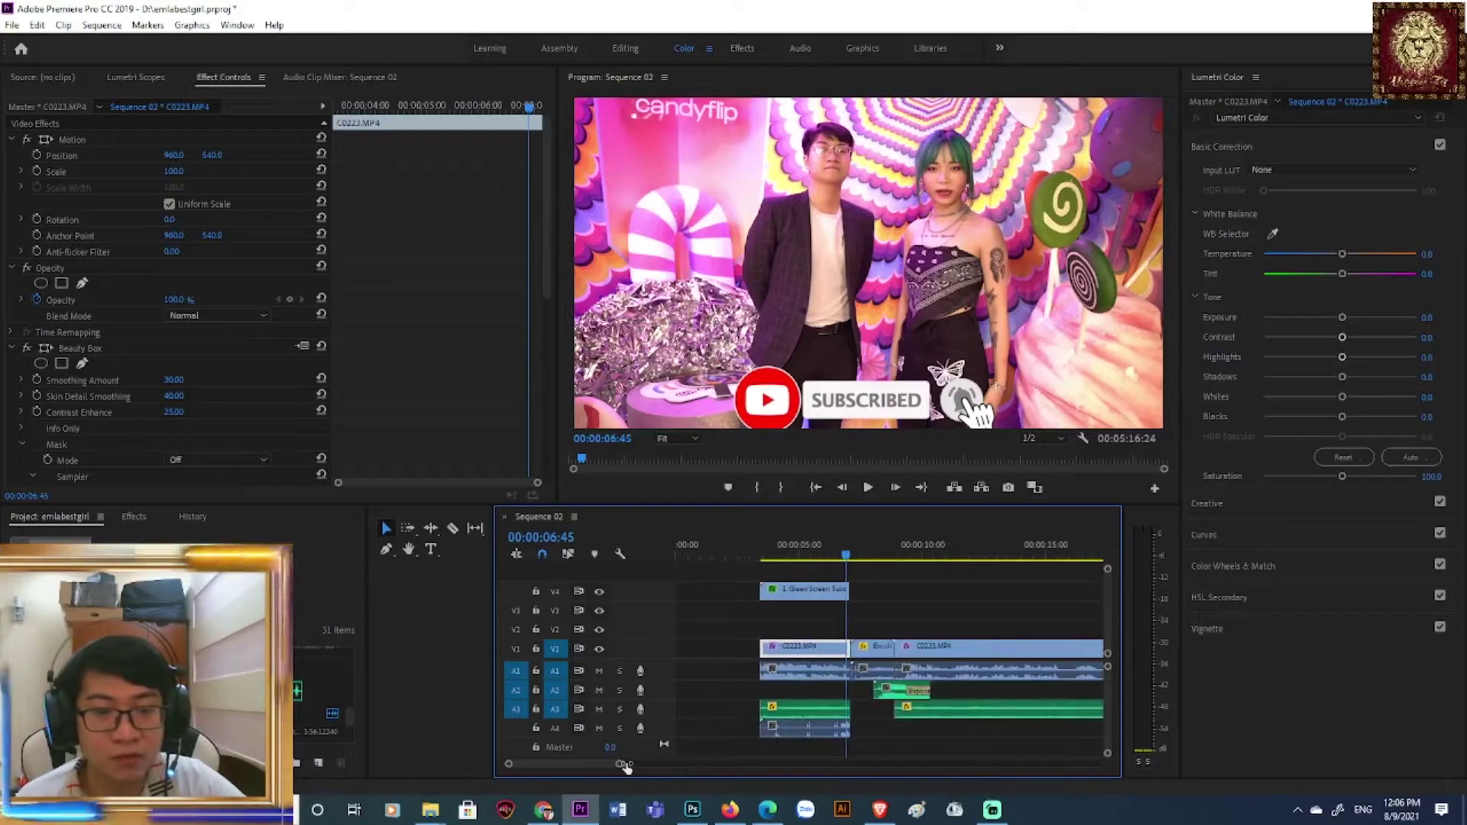
key("space")
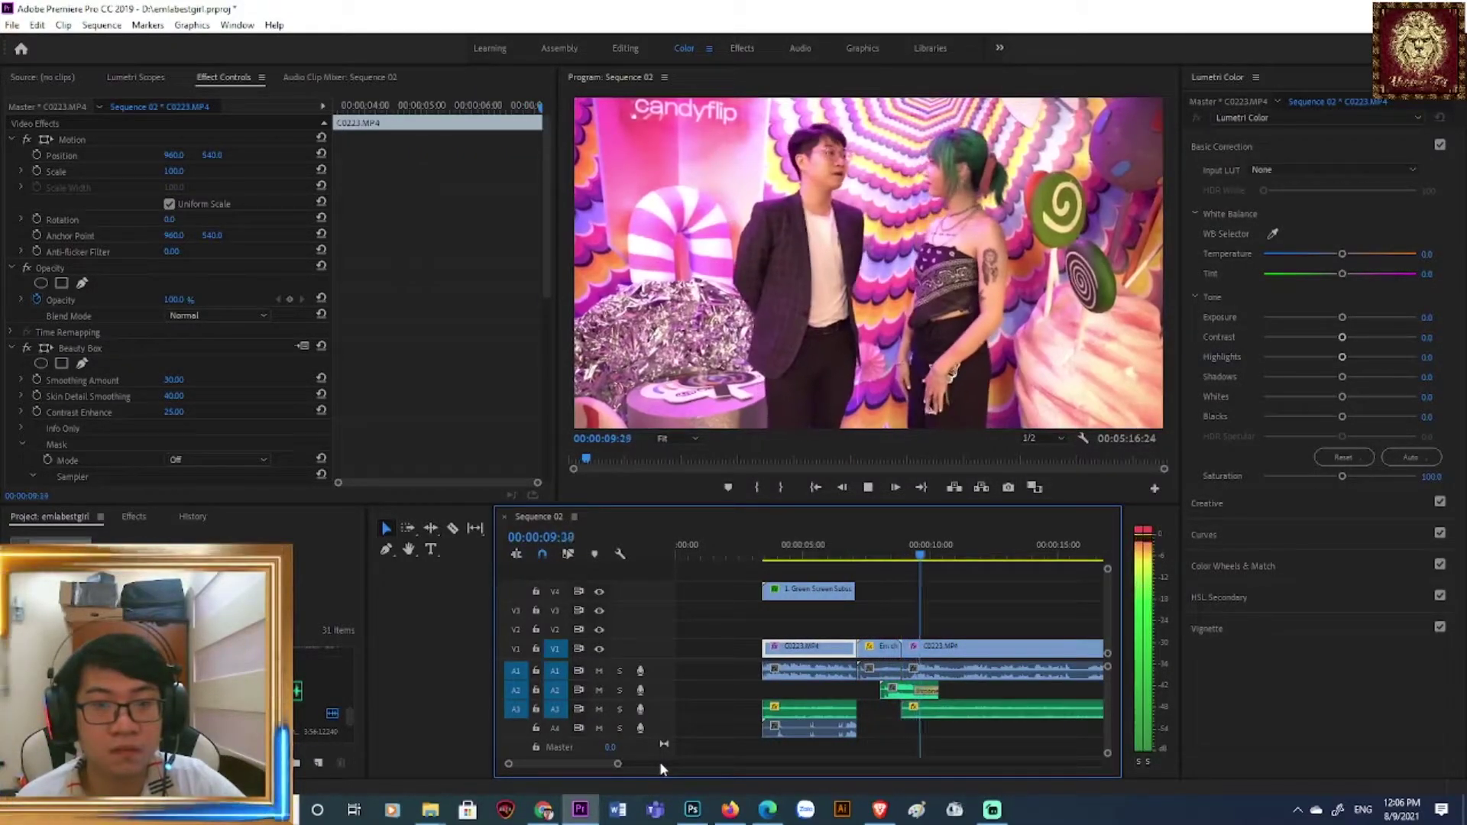
key("space")
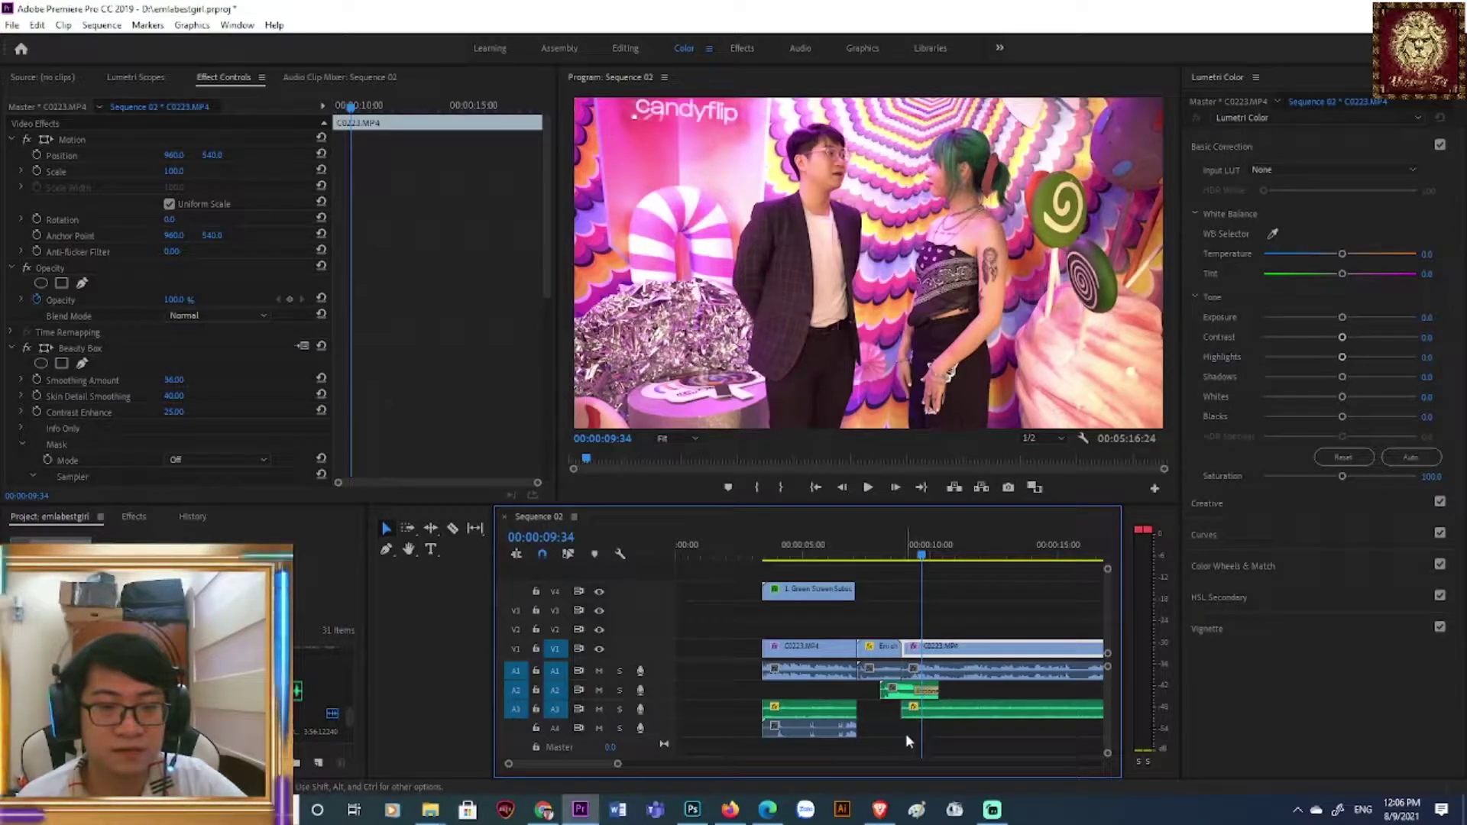
key("space")
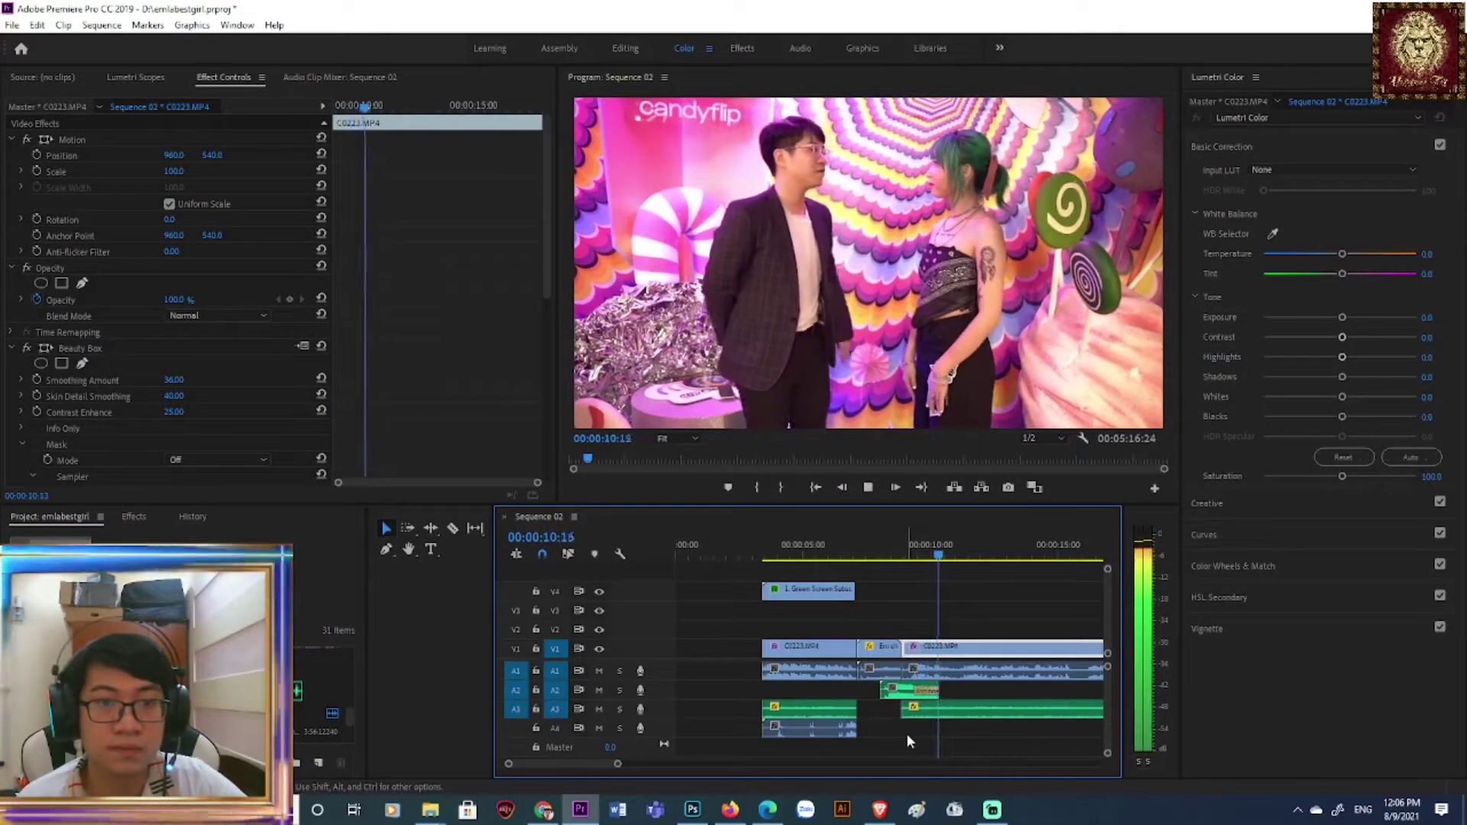
key("space")
left_click_drag(617, 764, 657, 764)
key("space")
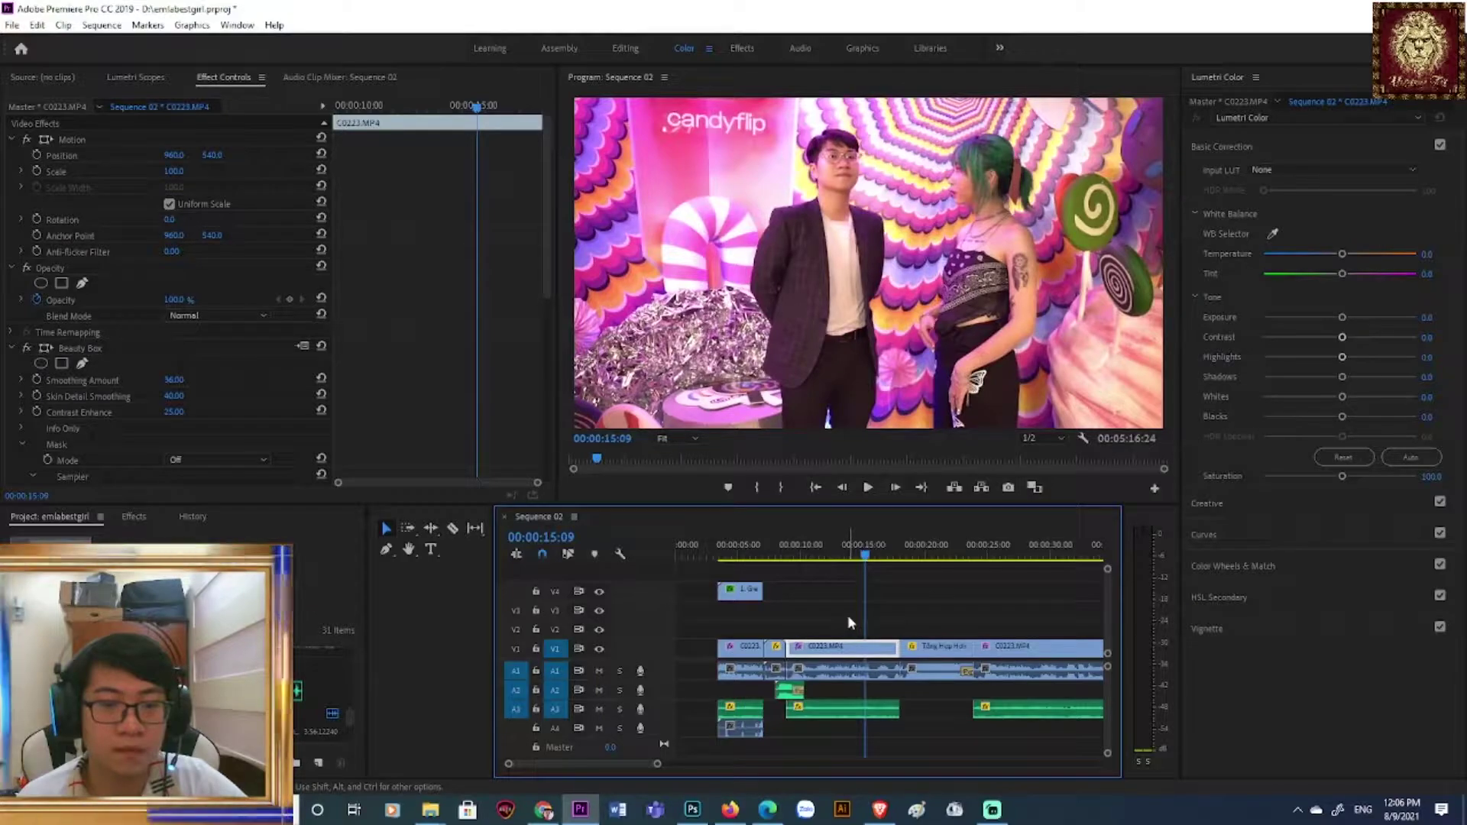
key("space")
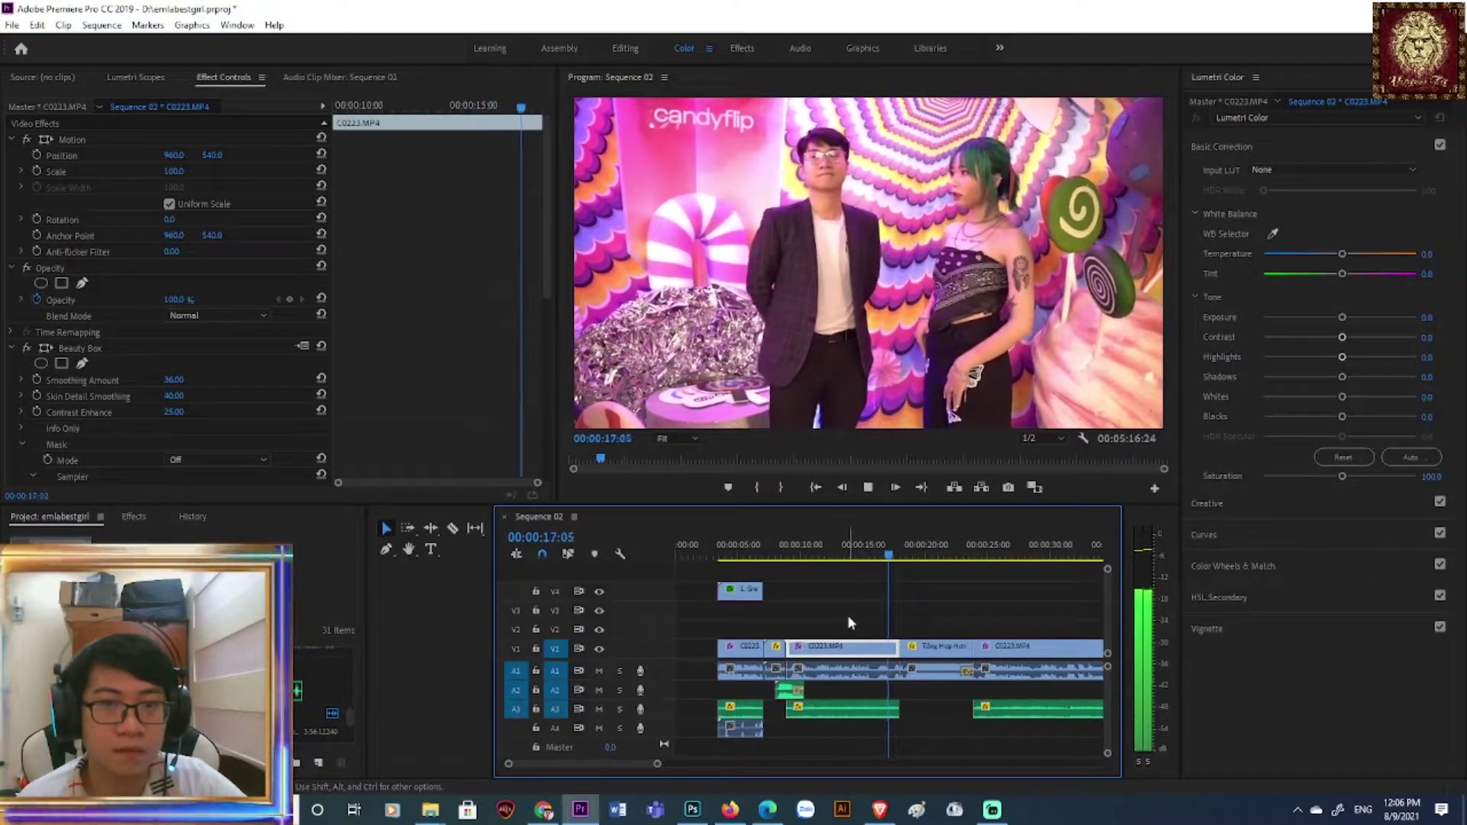
key("space")
- Split the C0223.MP4 clip after the WOW clip, together with its A1 and A3 audio, at 00:00:16:02
left_click_drag(908, 554, 862, 554)
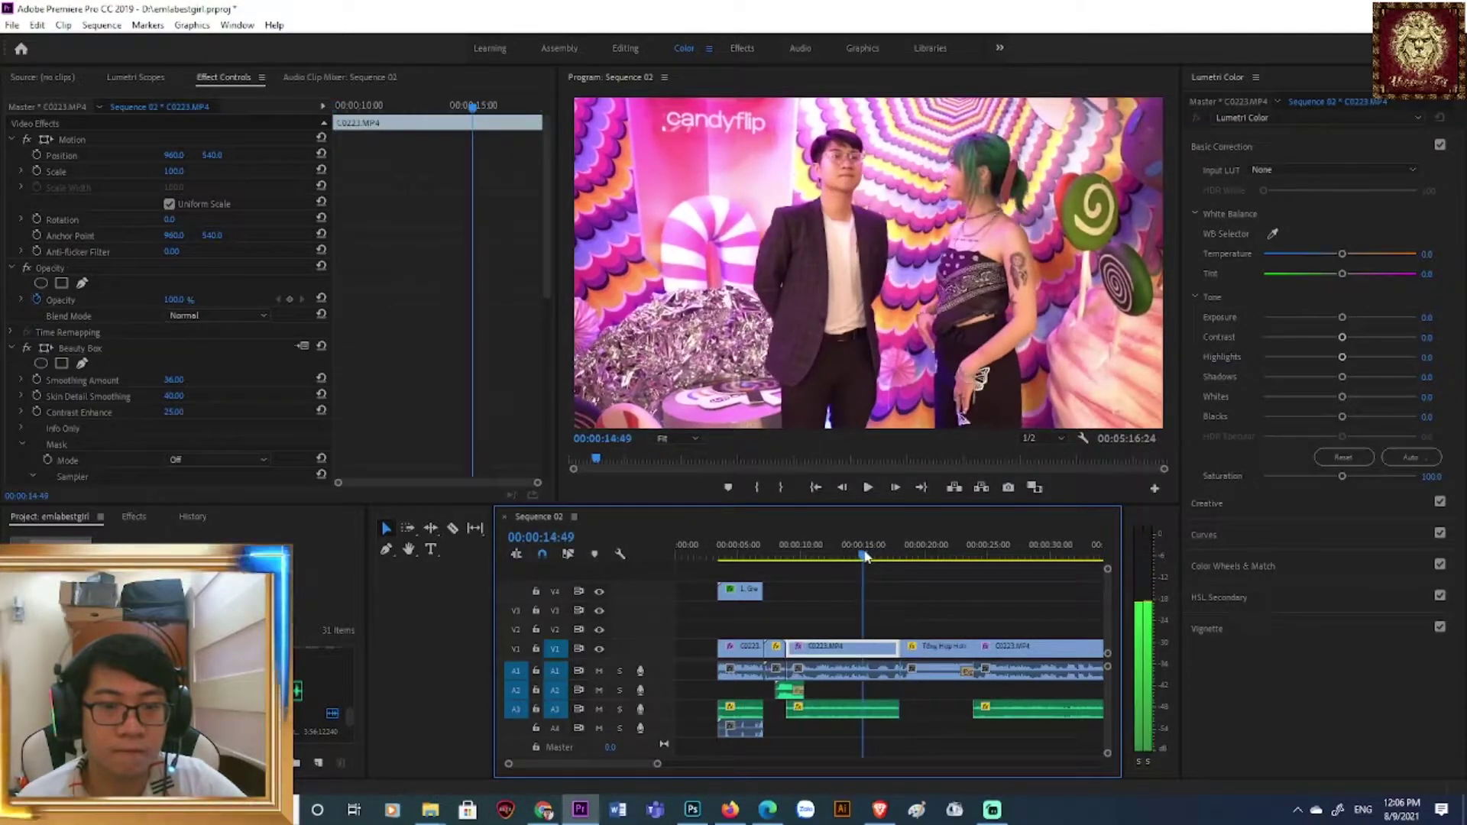
left_click(452, 530)
key("space")
key("space")
key("space")
key("space")
left_click(880, 667)
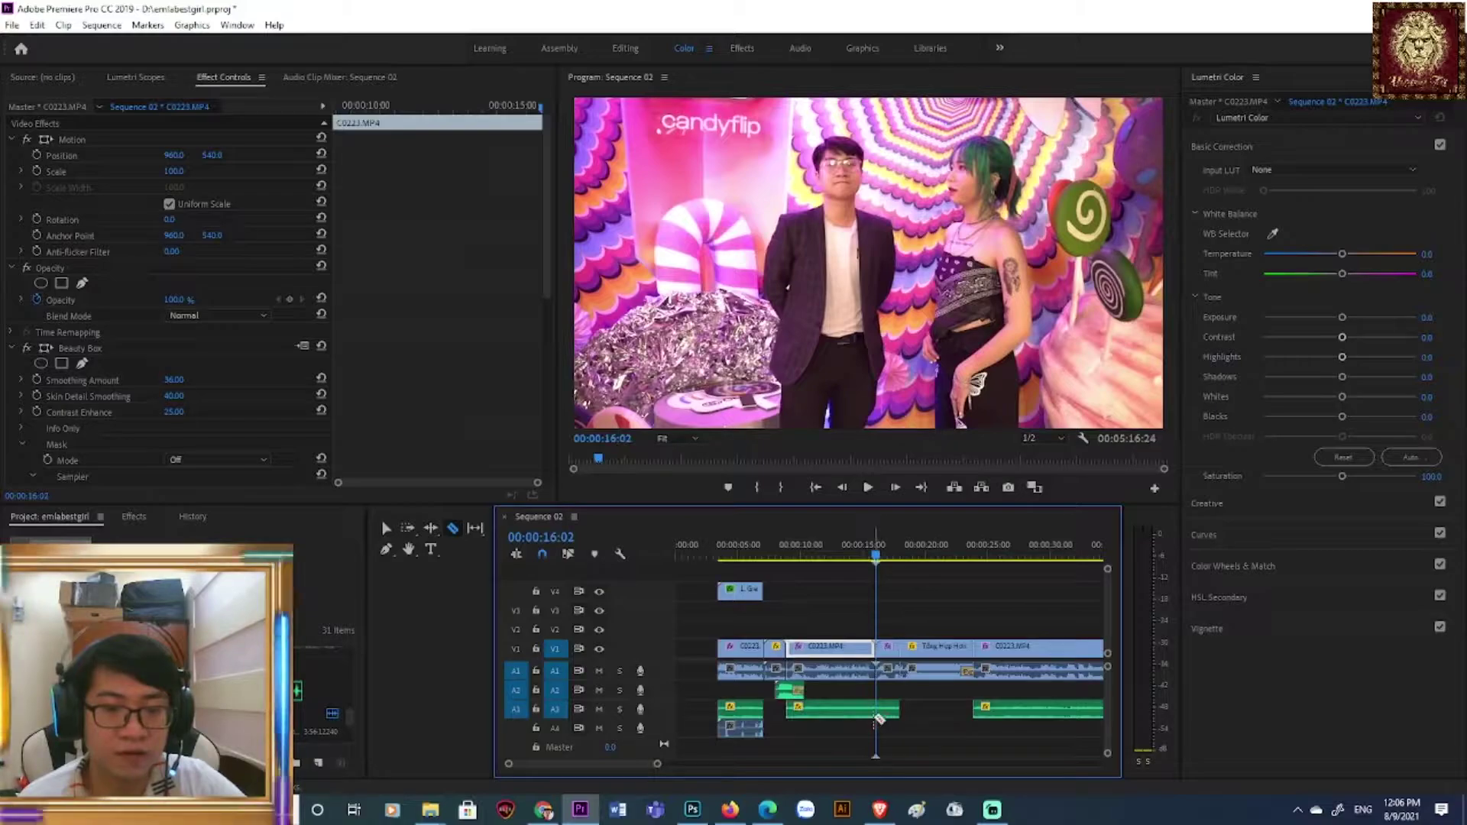
- Delete the C0223.MP4 segment between the WOW clip and the cut with its audio, and ripple delete the gap
left_click(387, 529)
left_click_drag(815, 613, 832, 677)
key("Delete")
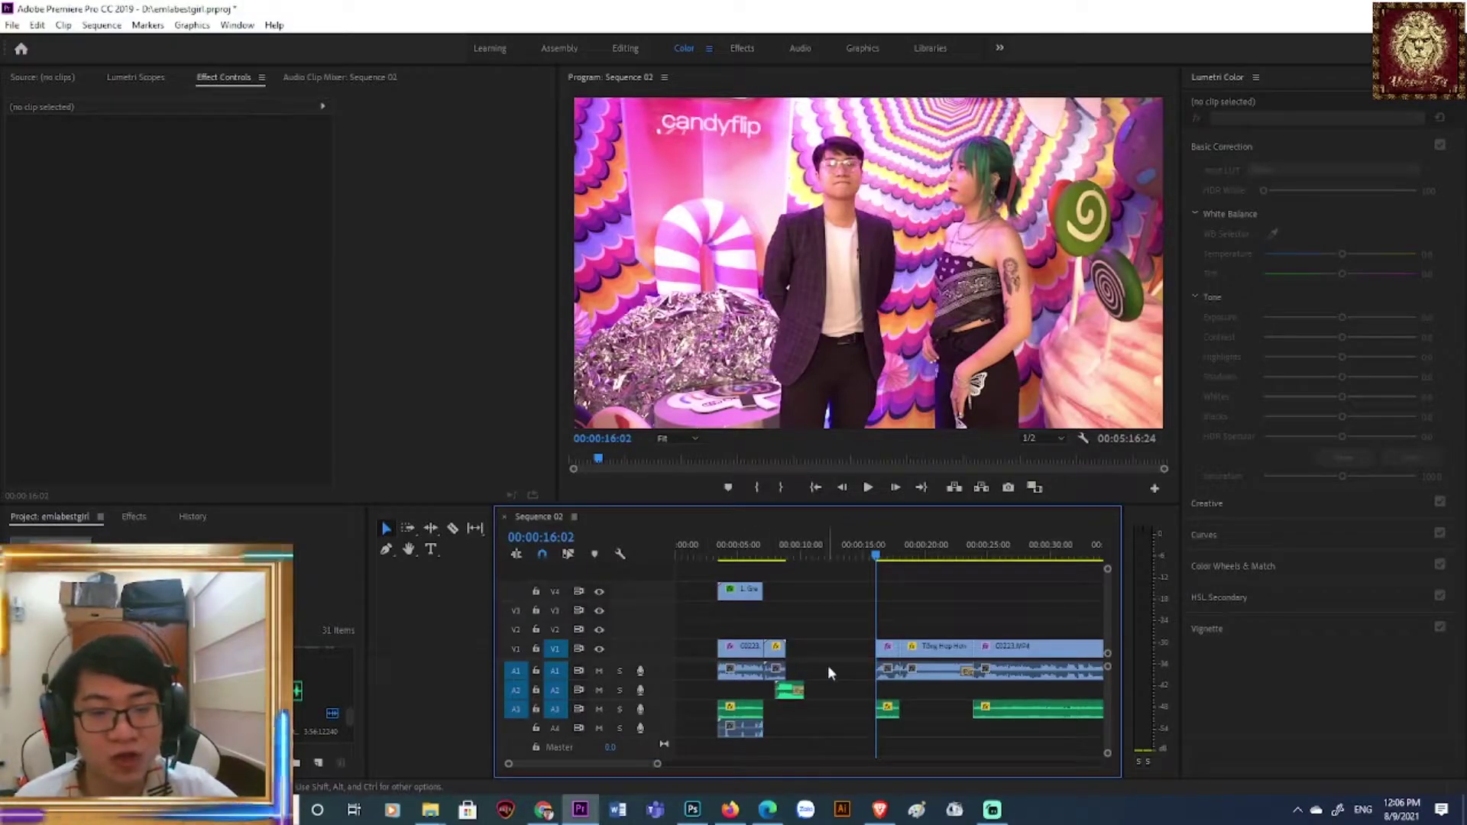
right_click(850, 647)
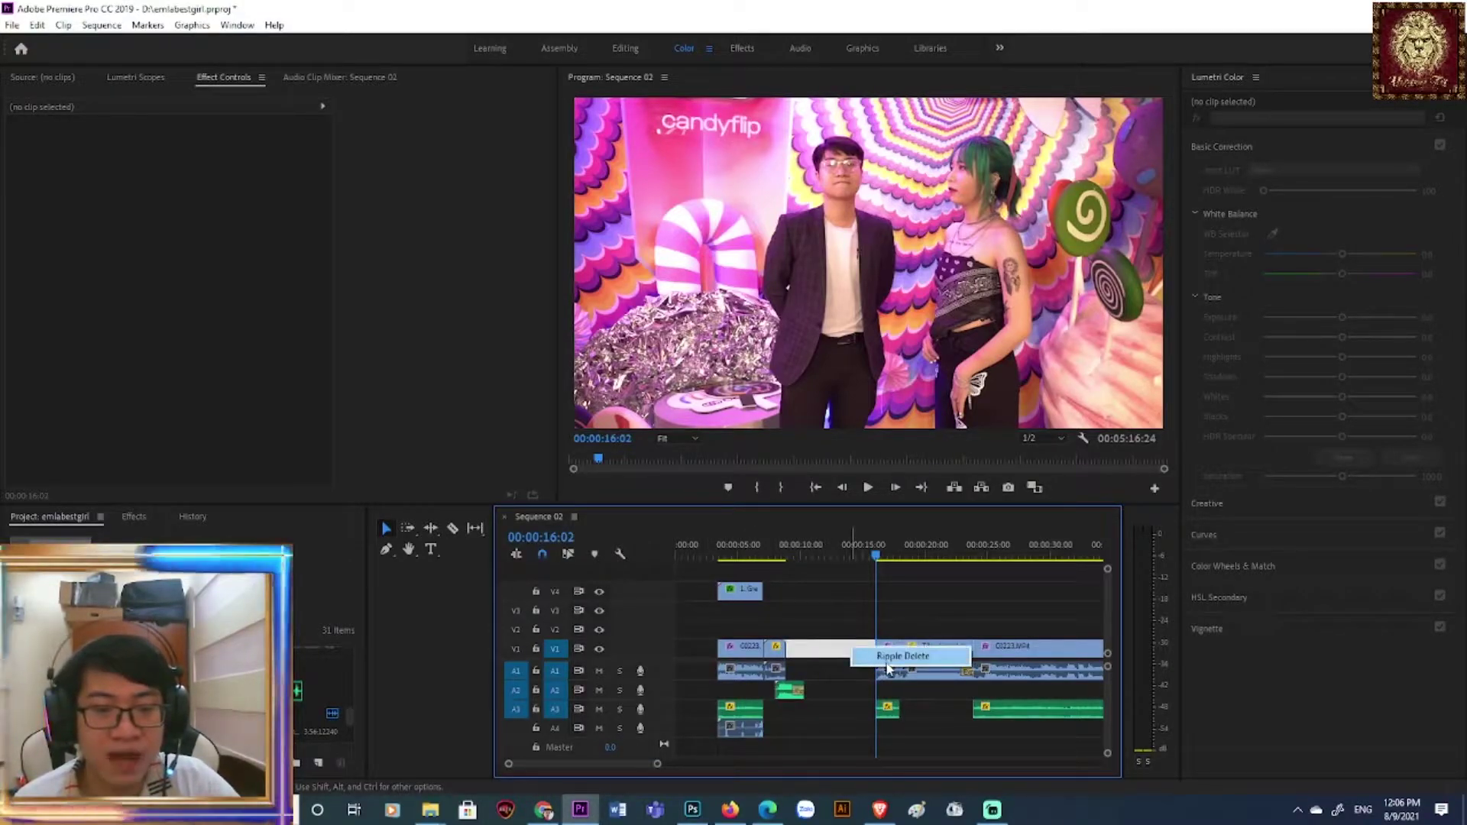
left_click(890, 659)
- Split the Tổng Hợp Hơn 200 meme clip and its audio at 00:00:13:35 and delete the part after the cut
left_click_drag(801, 554, 782, 557)
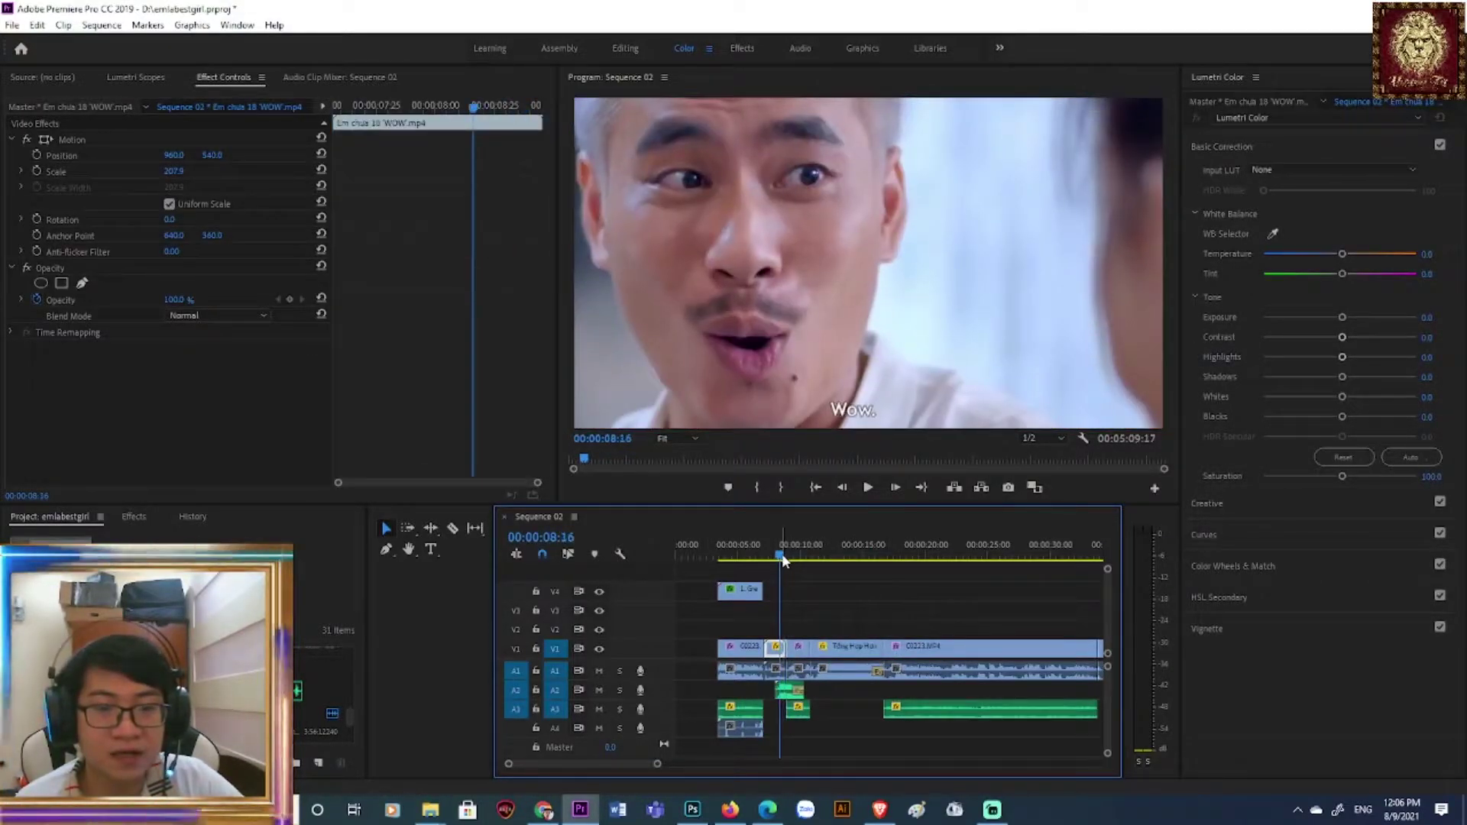
key("space")
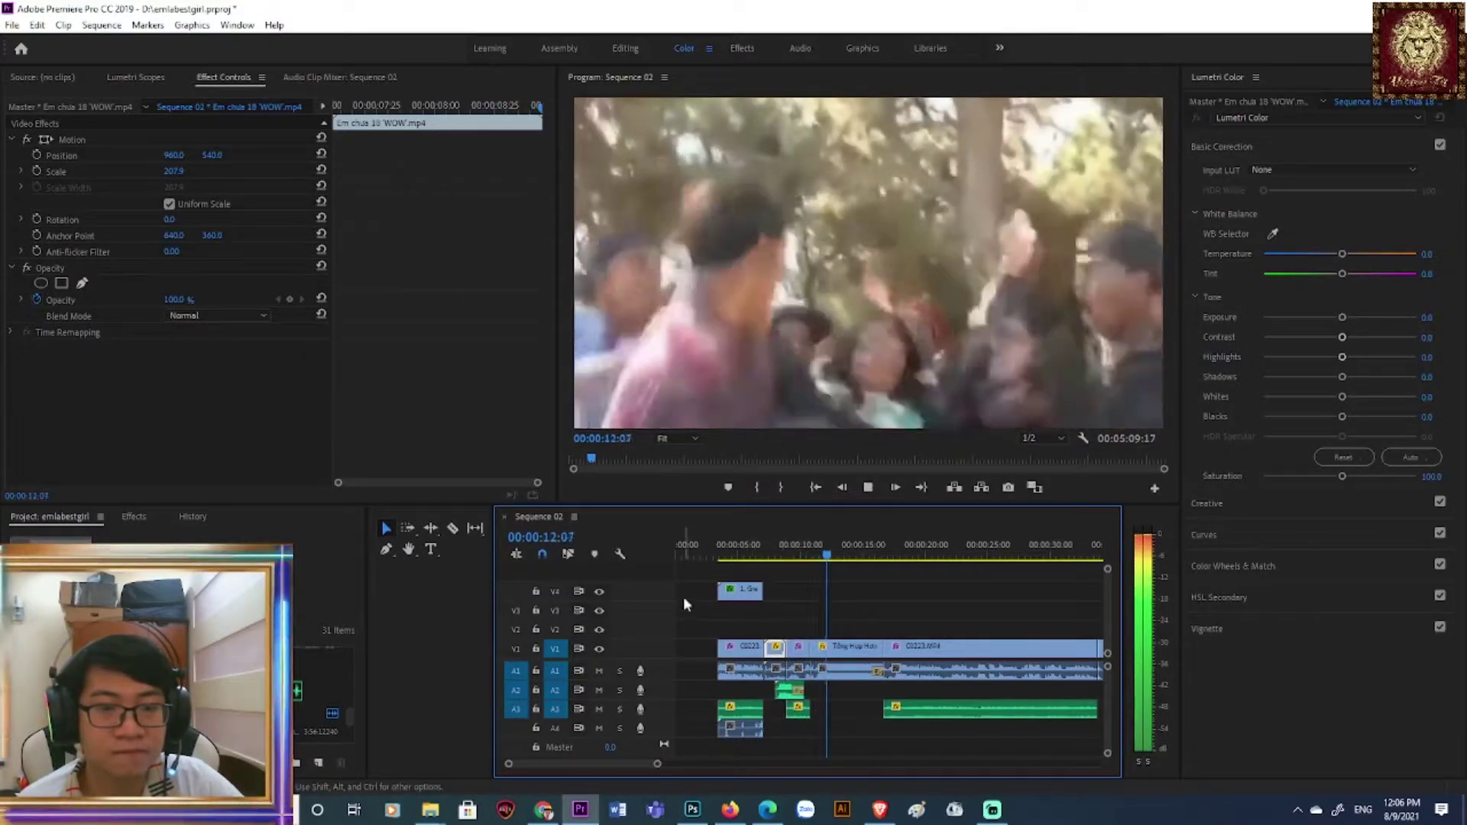
left_click(453, 528)
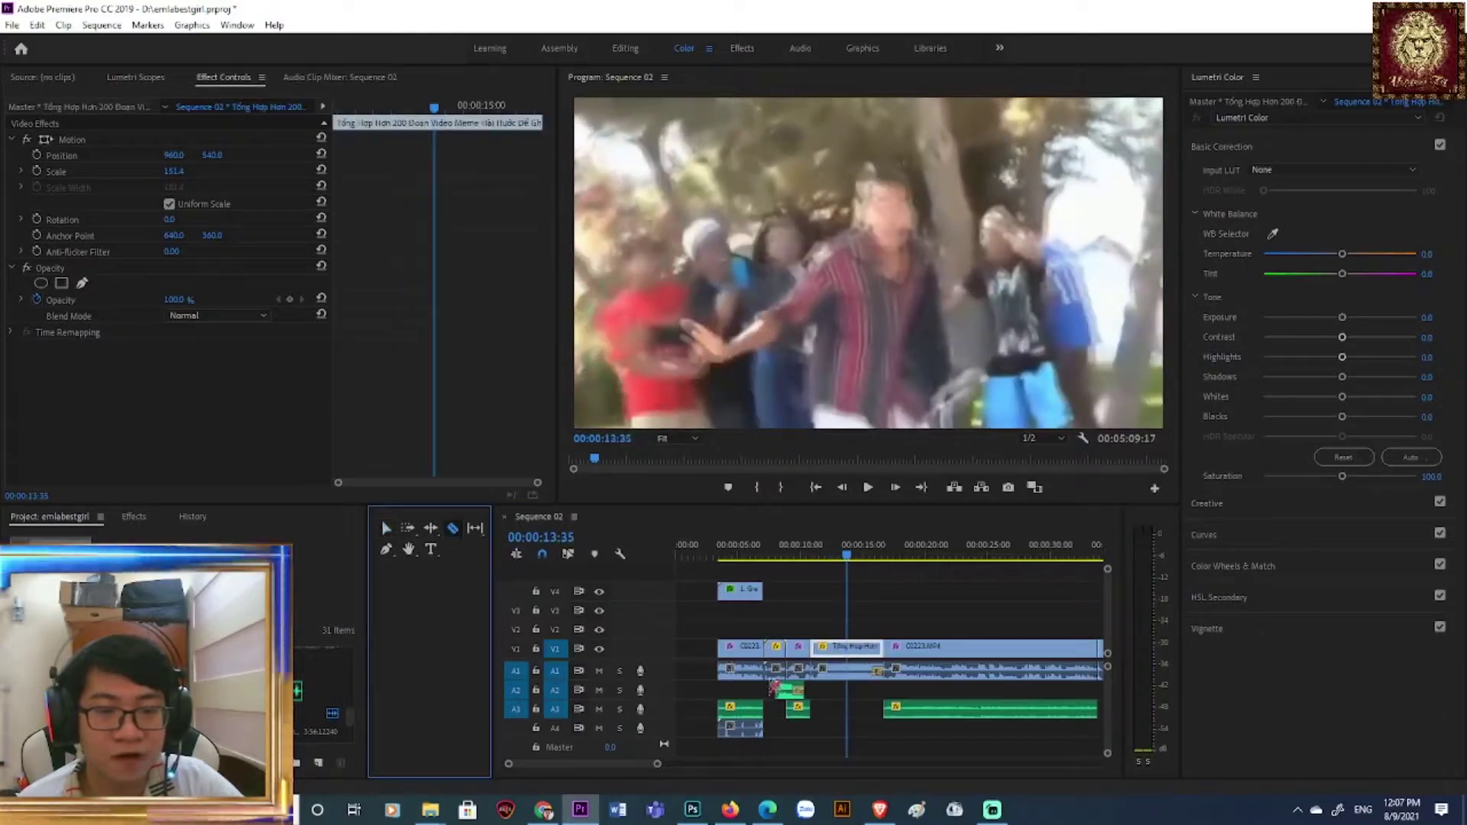
left_click(846, 646)
left_click(386, 528)
left_click(864, 646)
key("Delete")
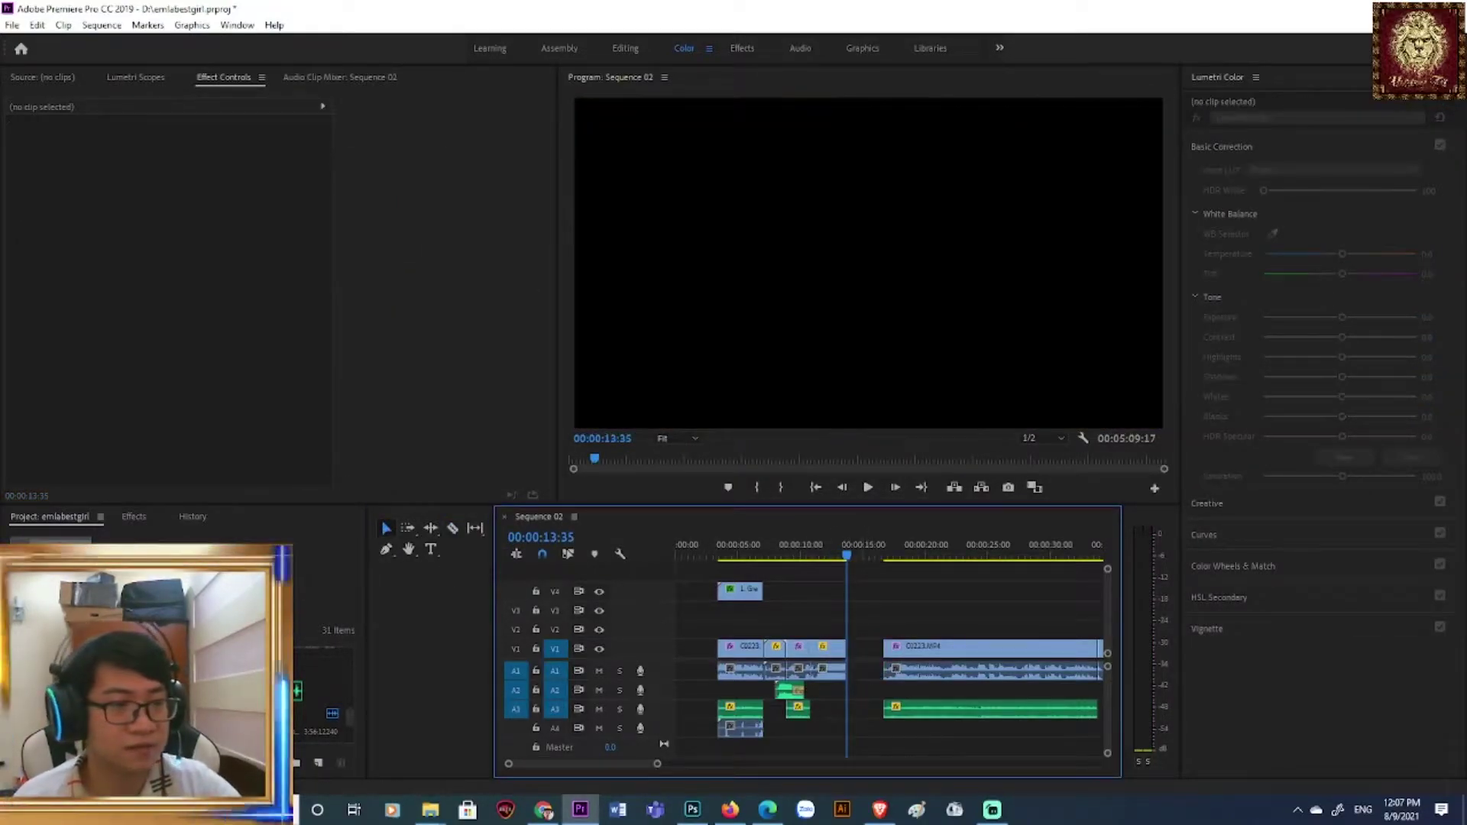
- Add an audio transition to the end of the shortened meme clip's audio and close the gap after the clip
left_click(134, 517)
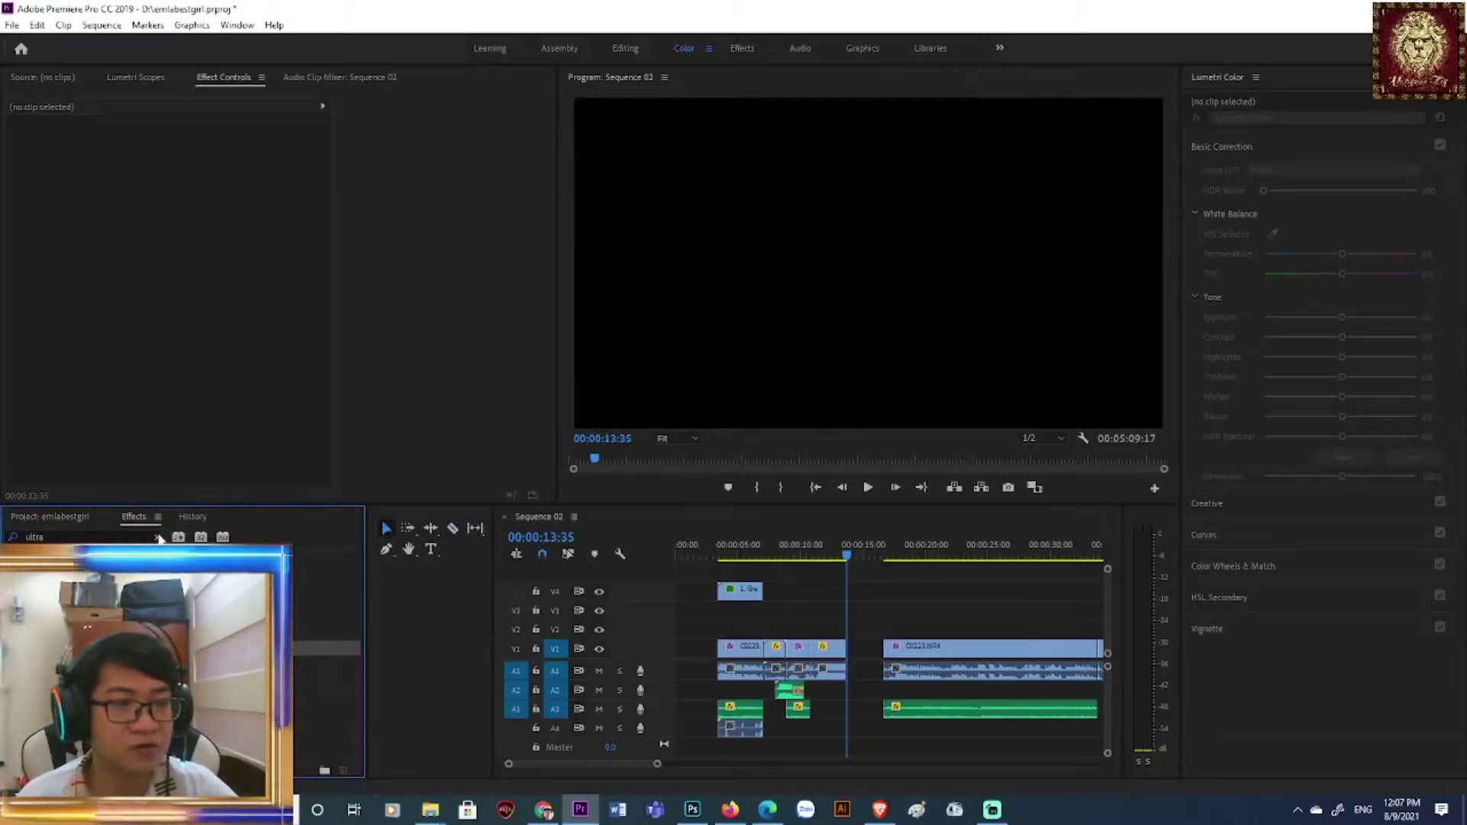
left_click(159, 538)
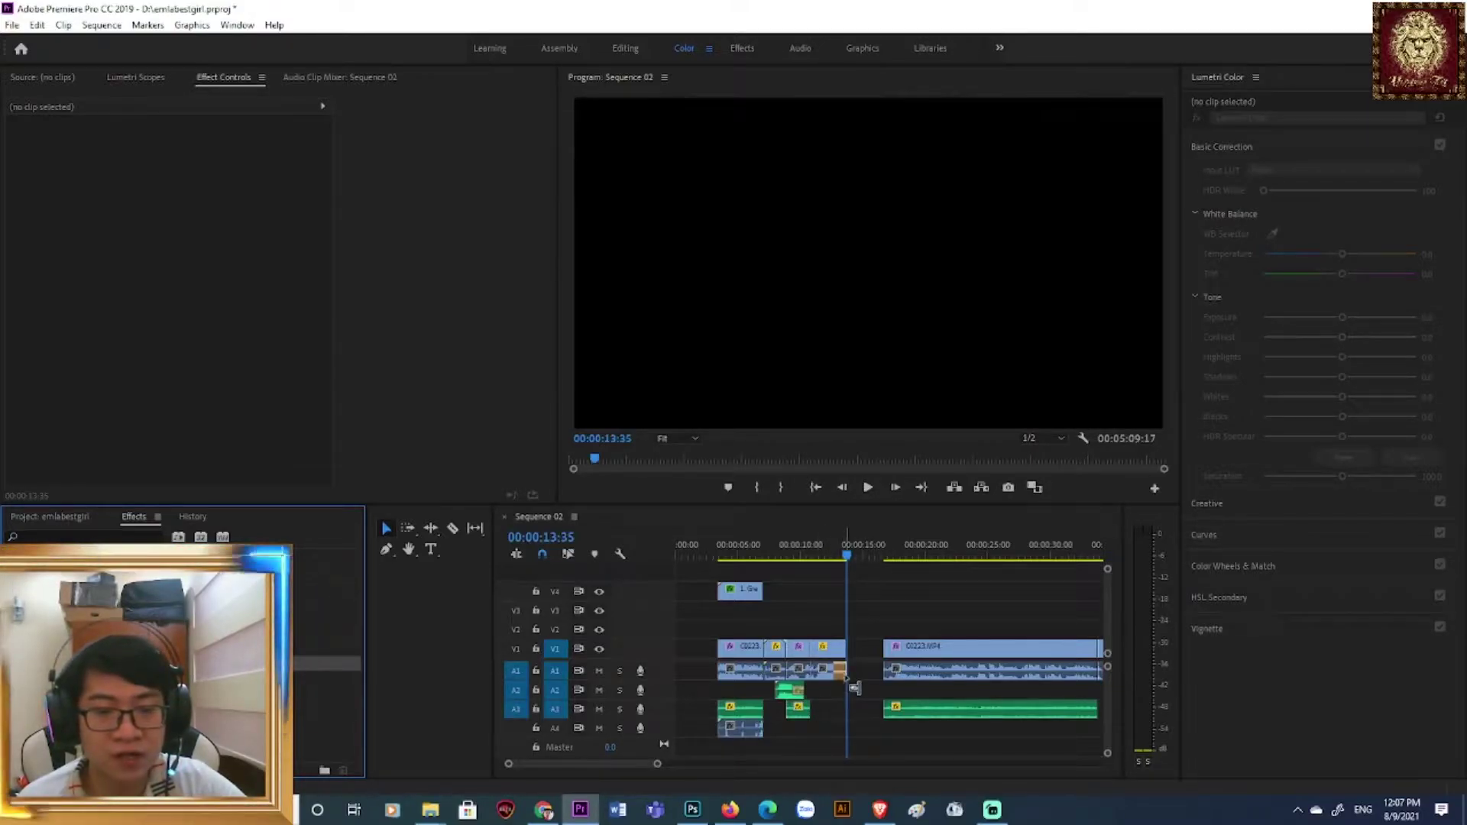
left_click(864, 646)
key("Delete")
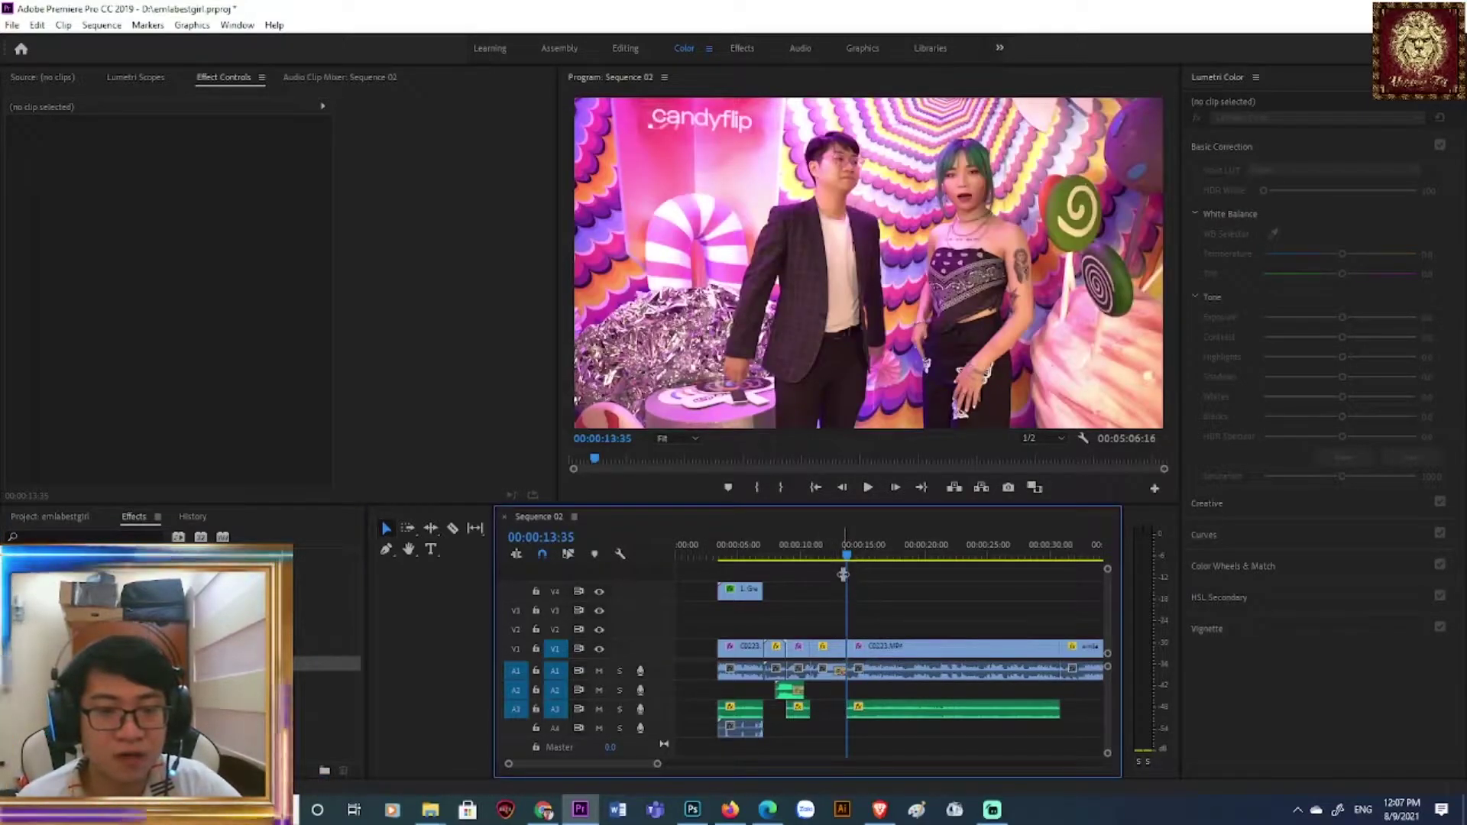
- Play the C0223.MP4 clip that follows the meme clip to look for its next cut point
key("space")
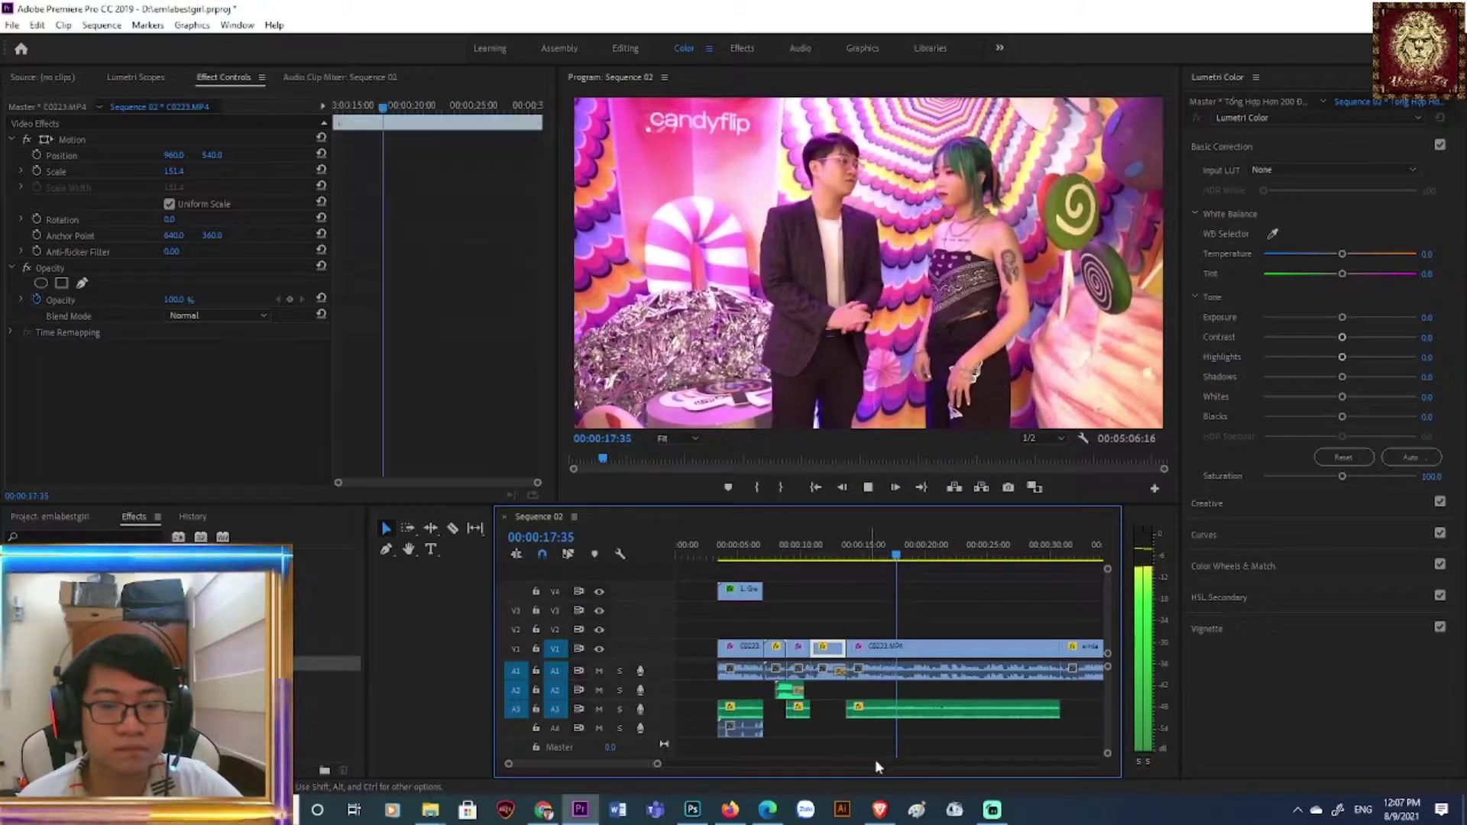
key("space")
left_click(992, 810)
left_click(992, 810)
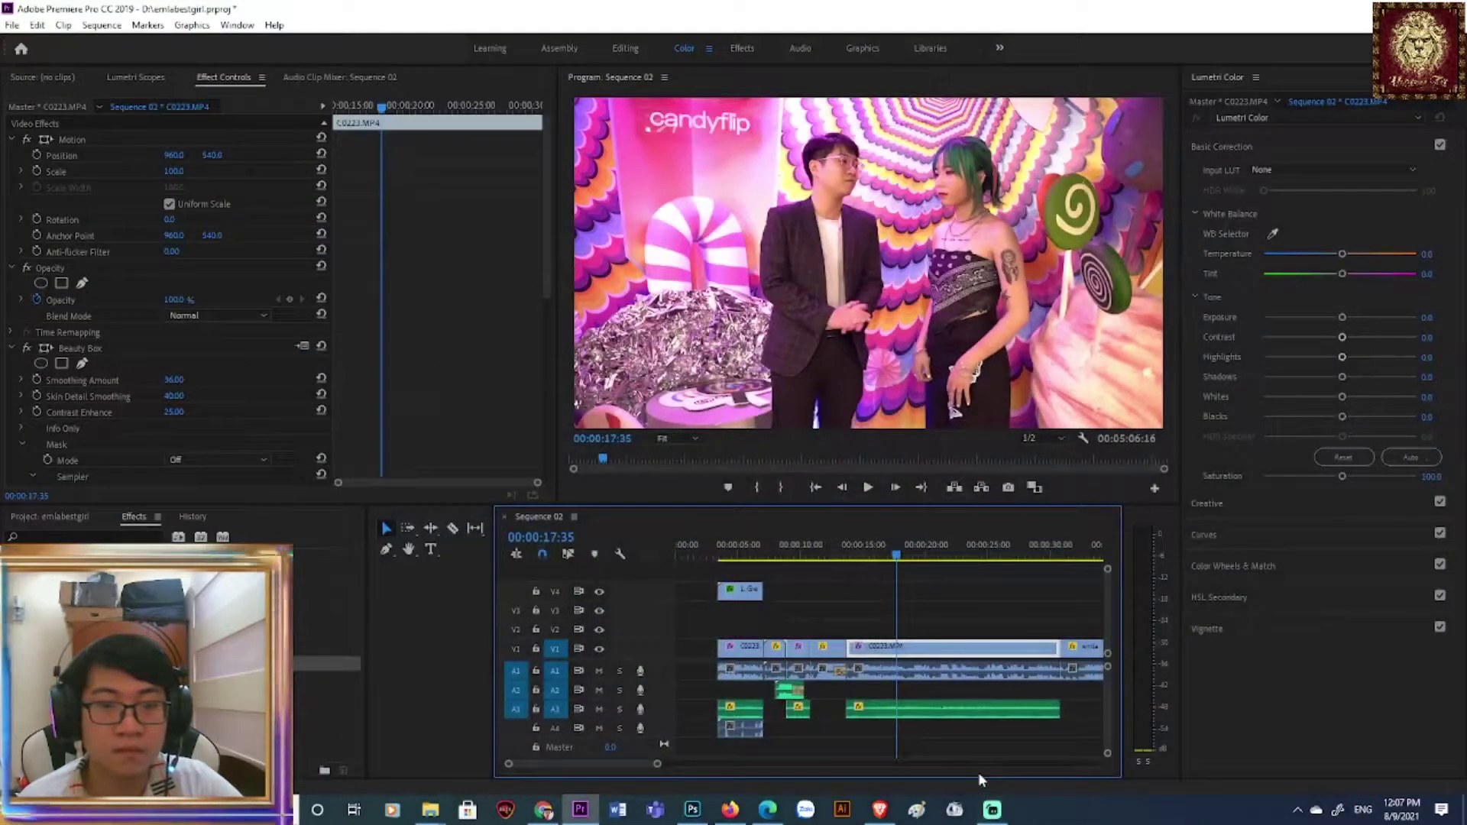
key("space")
left_click(453, 528)
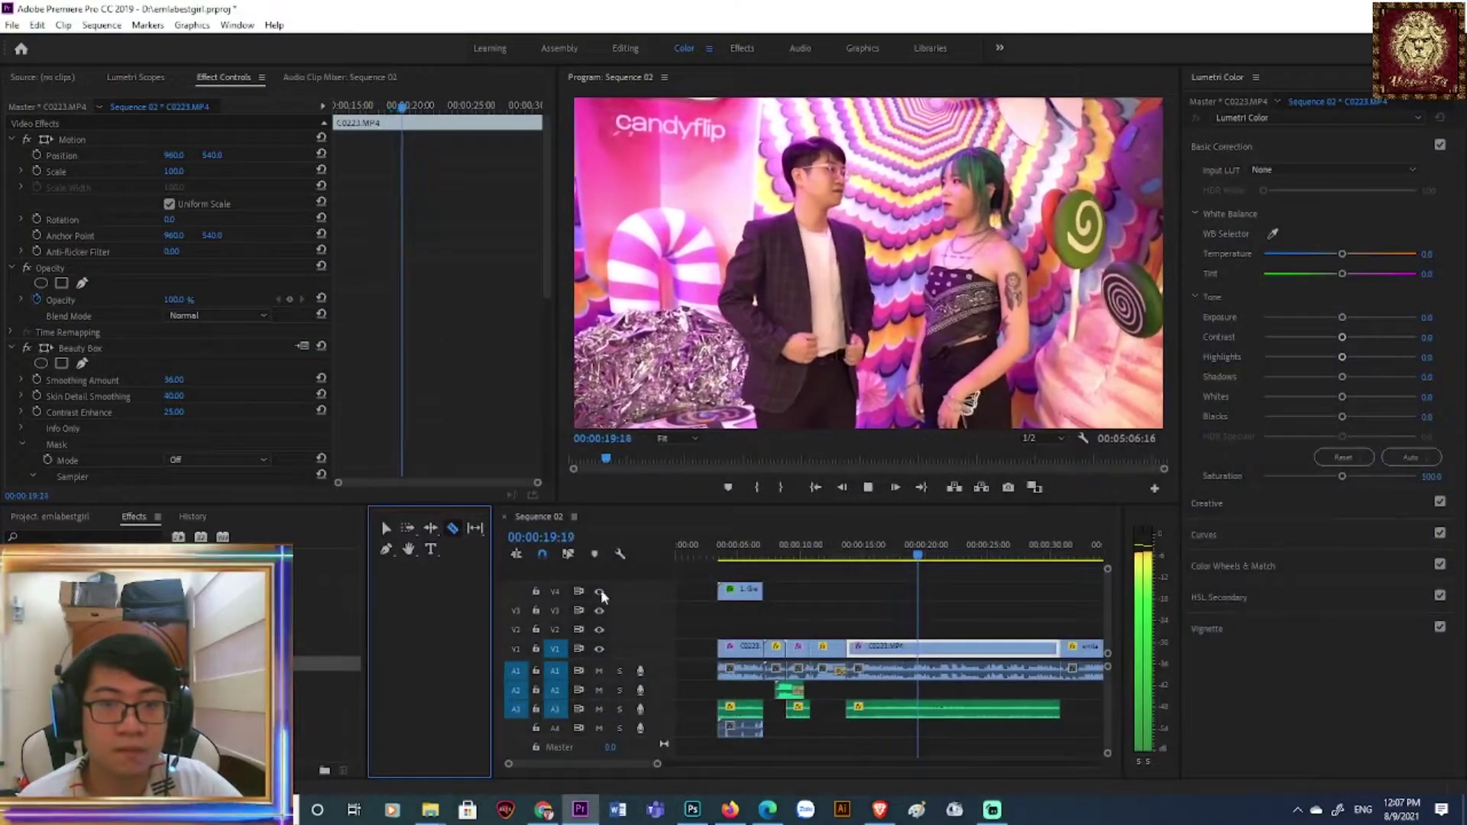
key("space")
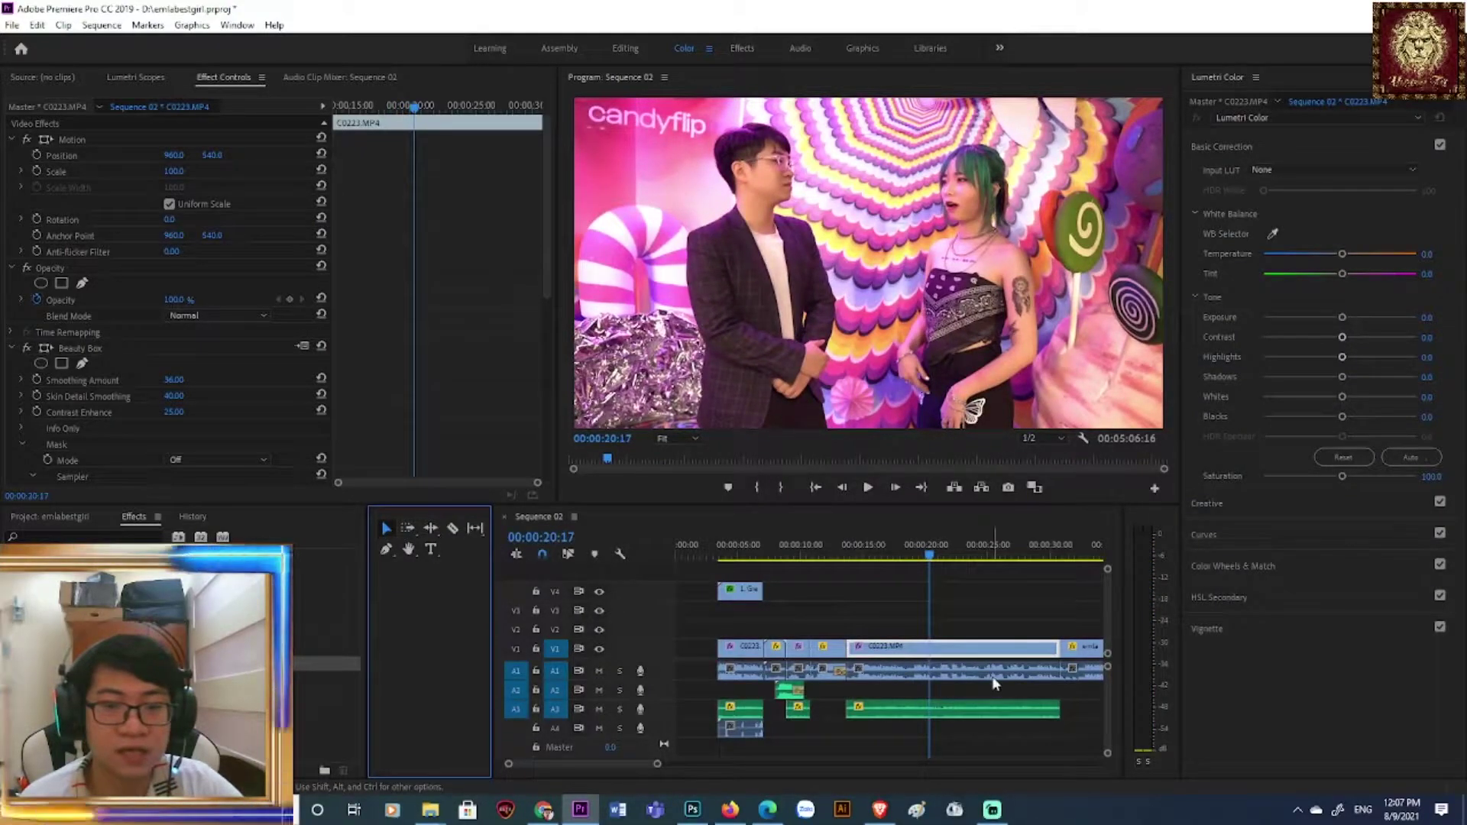
key("space")
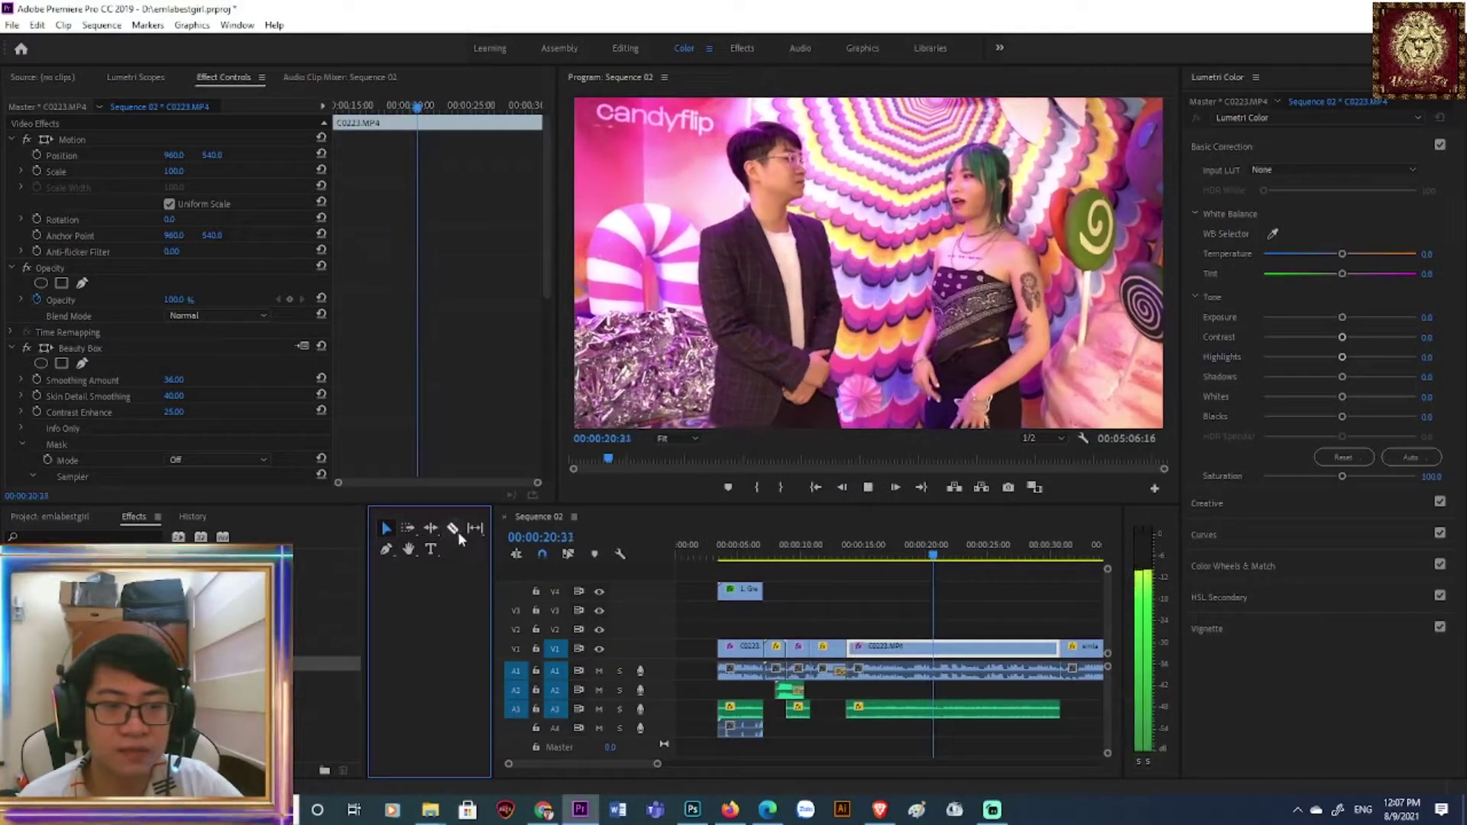
left_click(456, 529)
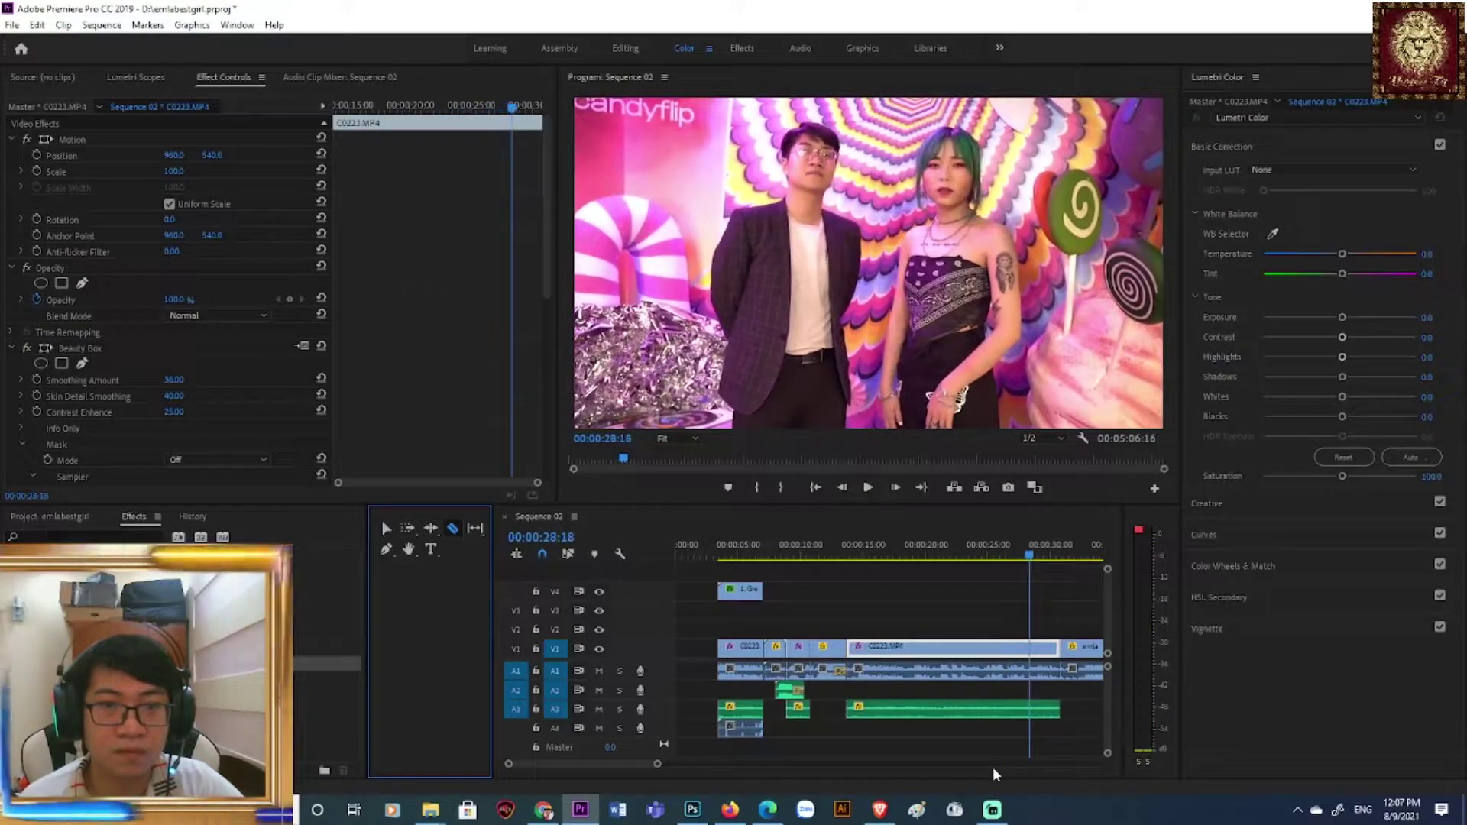
key("space")
- Split the C0223.MP4 clip after the meme clip, together with its A1 and A3 audio, at 00:00:24:24
left_click_drag(1008, 566, 992, 566)
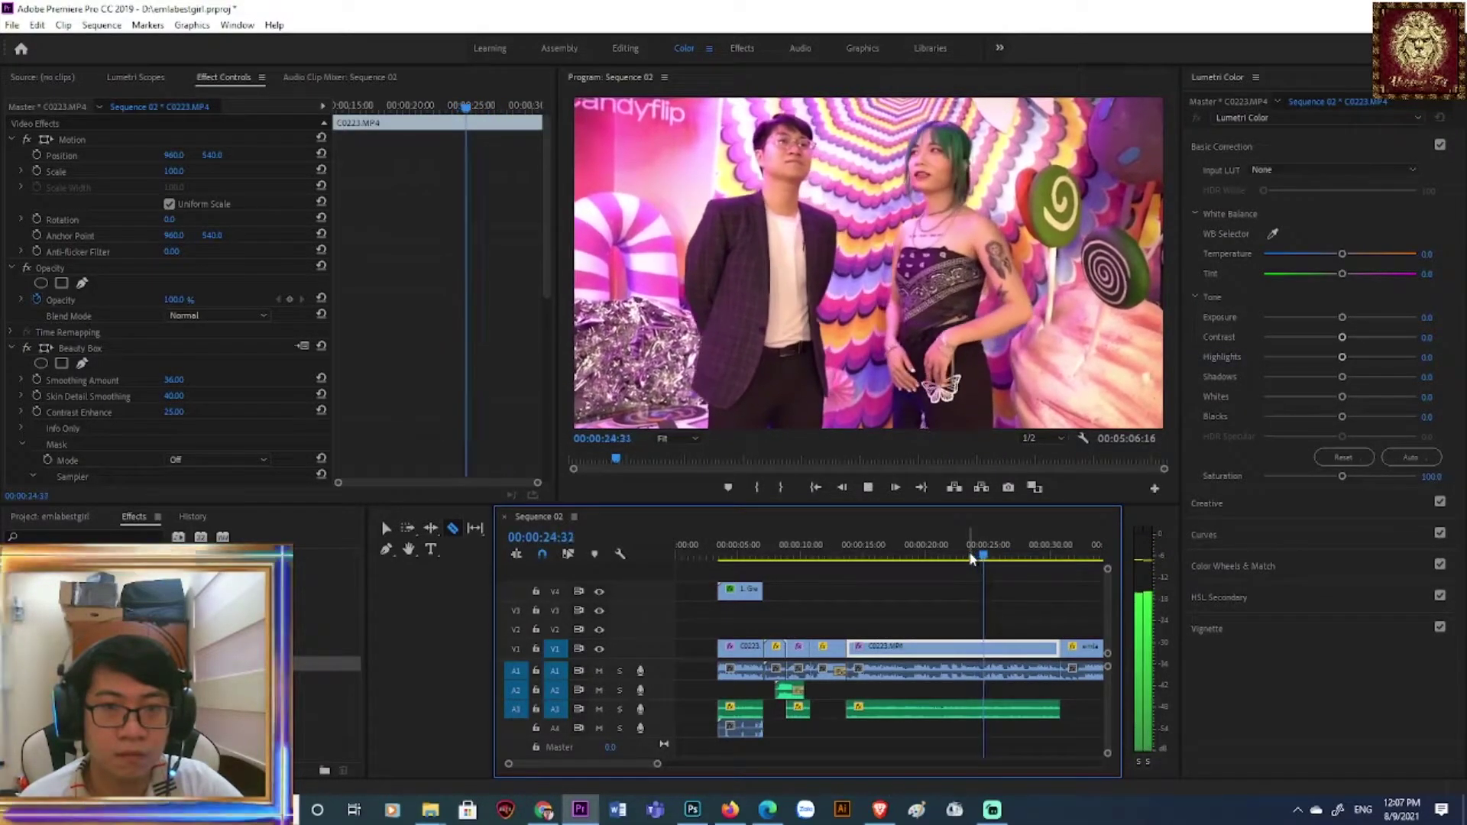
key("space")
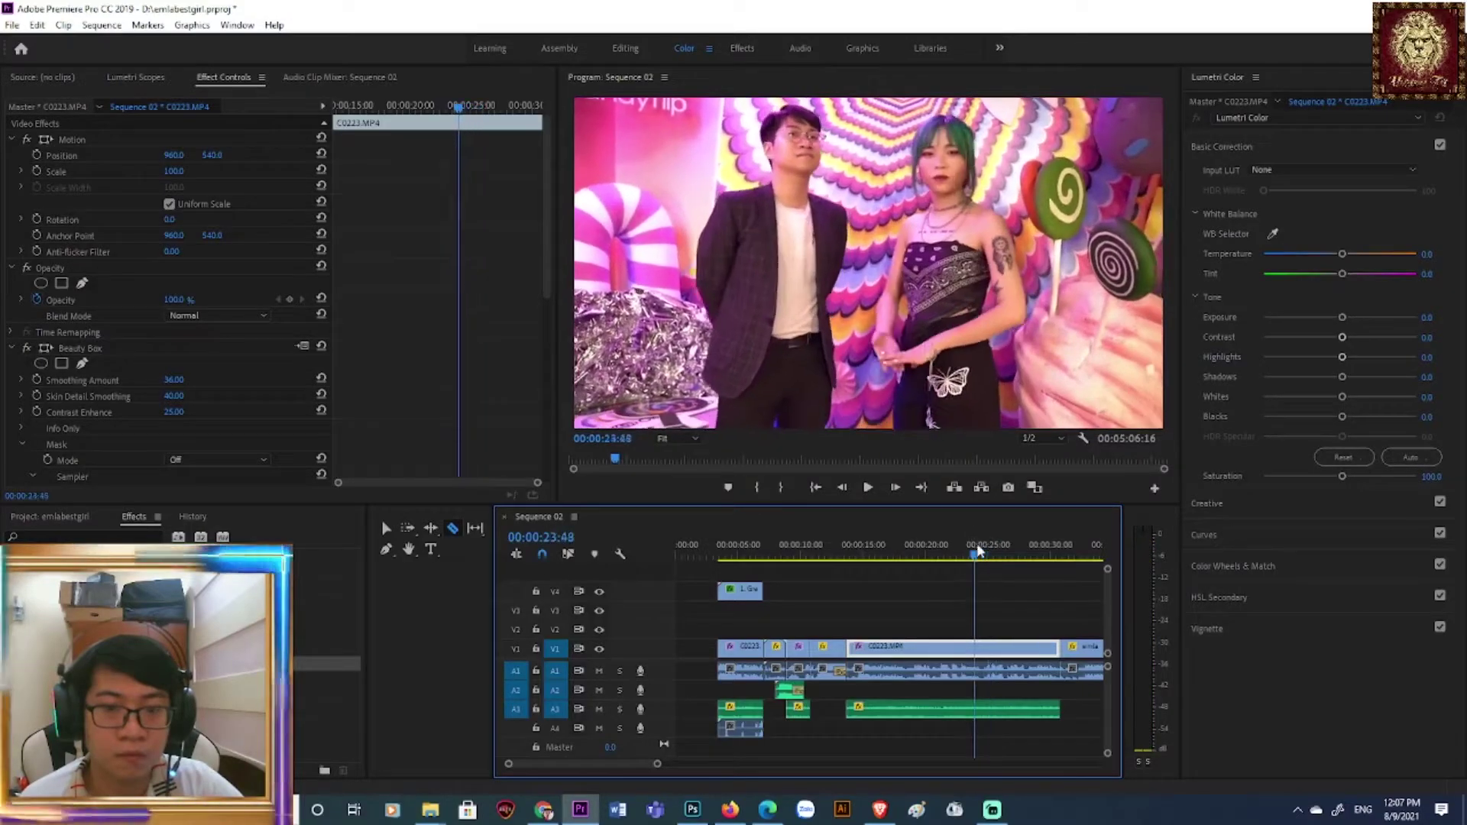
key("space")
left_click(990, 650)
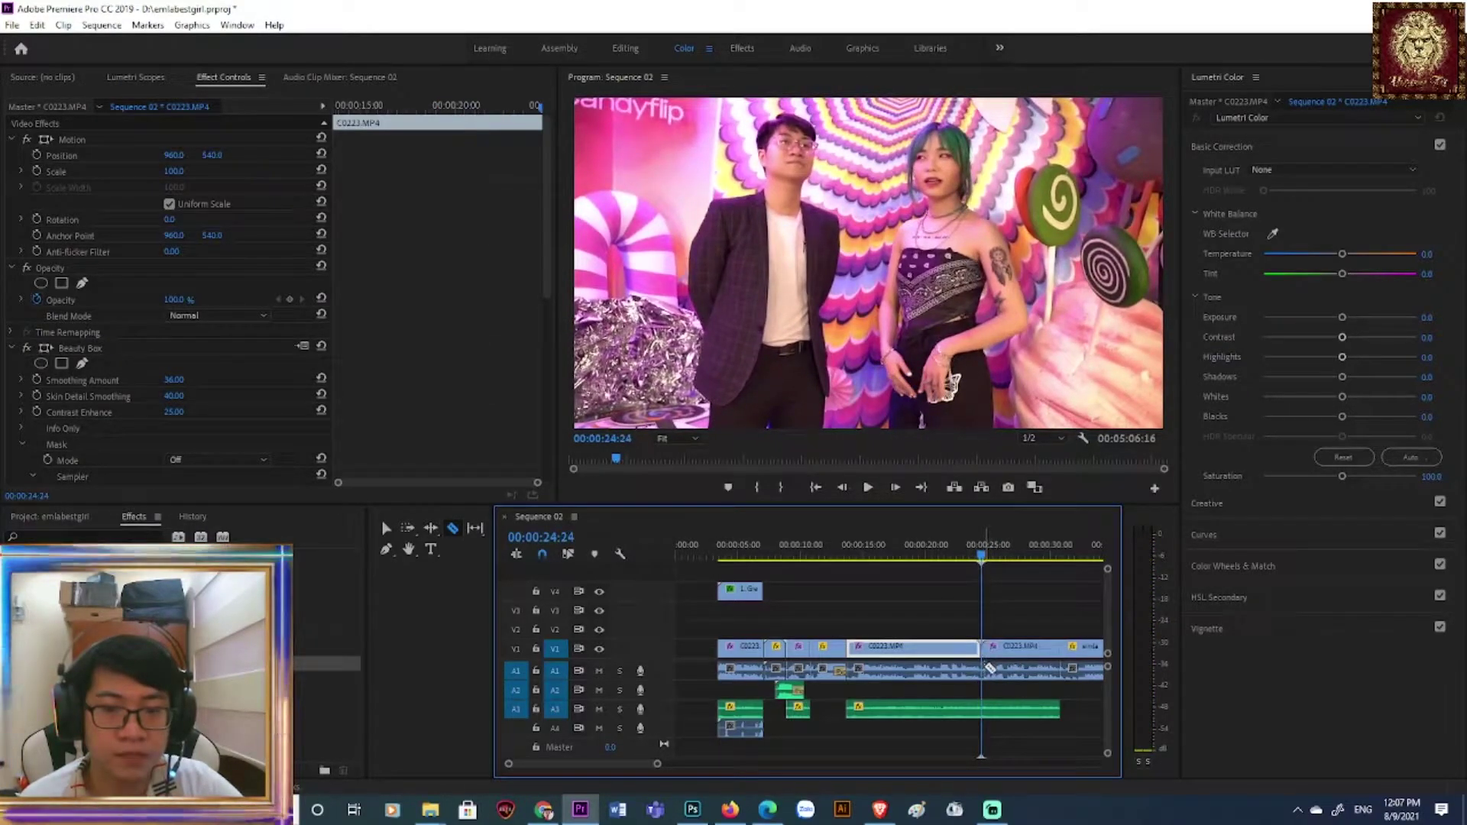
- Delete the C0223.MP4 part between the meme clip and the cut with its audio, and close the gap
left_click(386, 528)
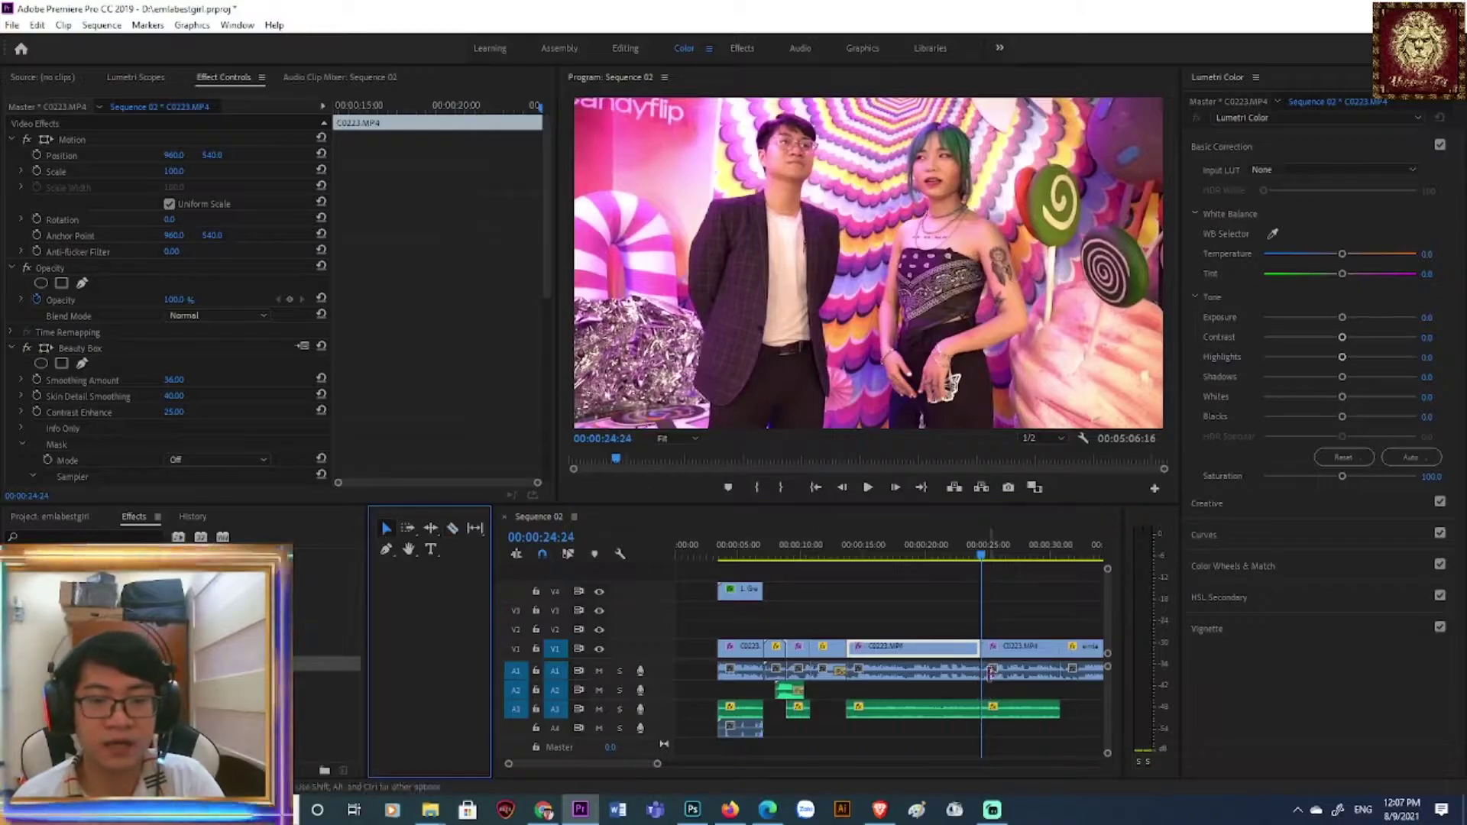
left_click(932, 657)
key("Delete")
left_click(981, 659)
key("Up")
- Play on into the emlabestgirl.mp4 clip and split it with its audio at 00:00:29:49
key("space")
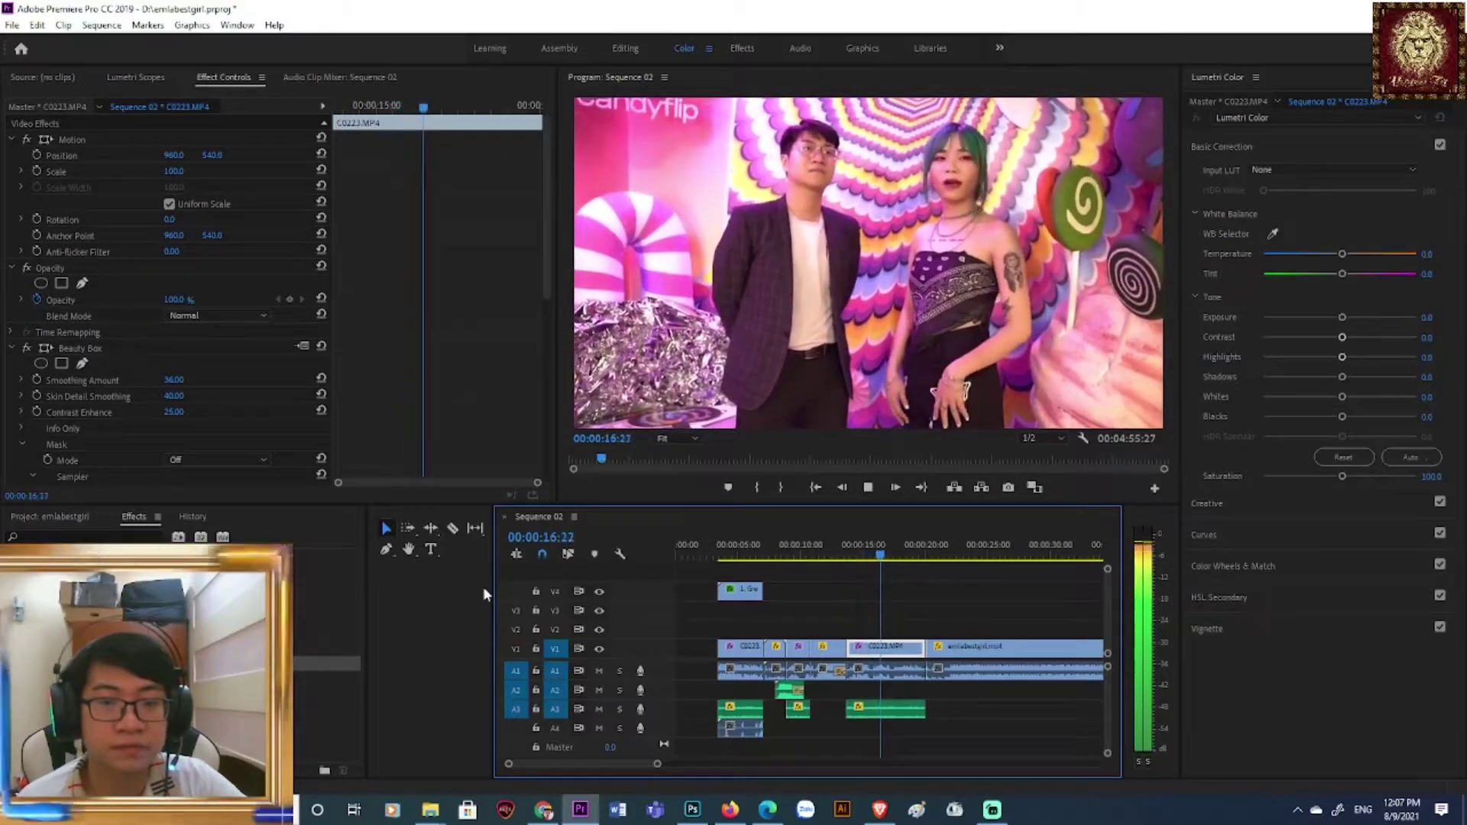
left_click(452, 529)
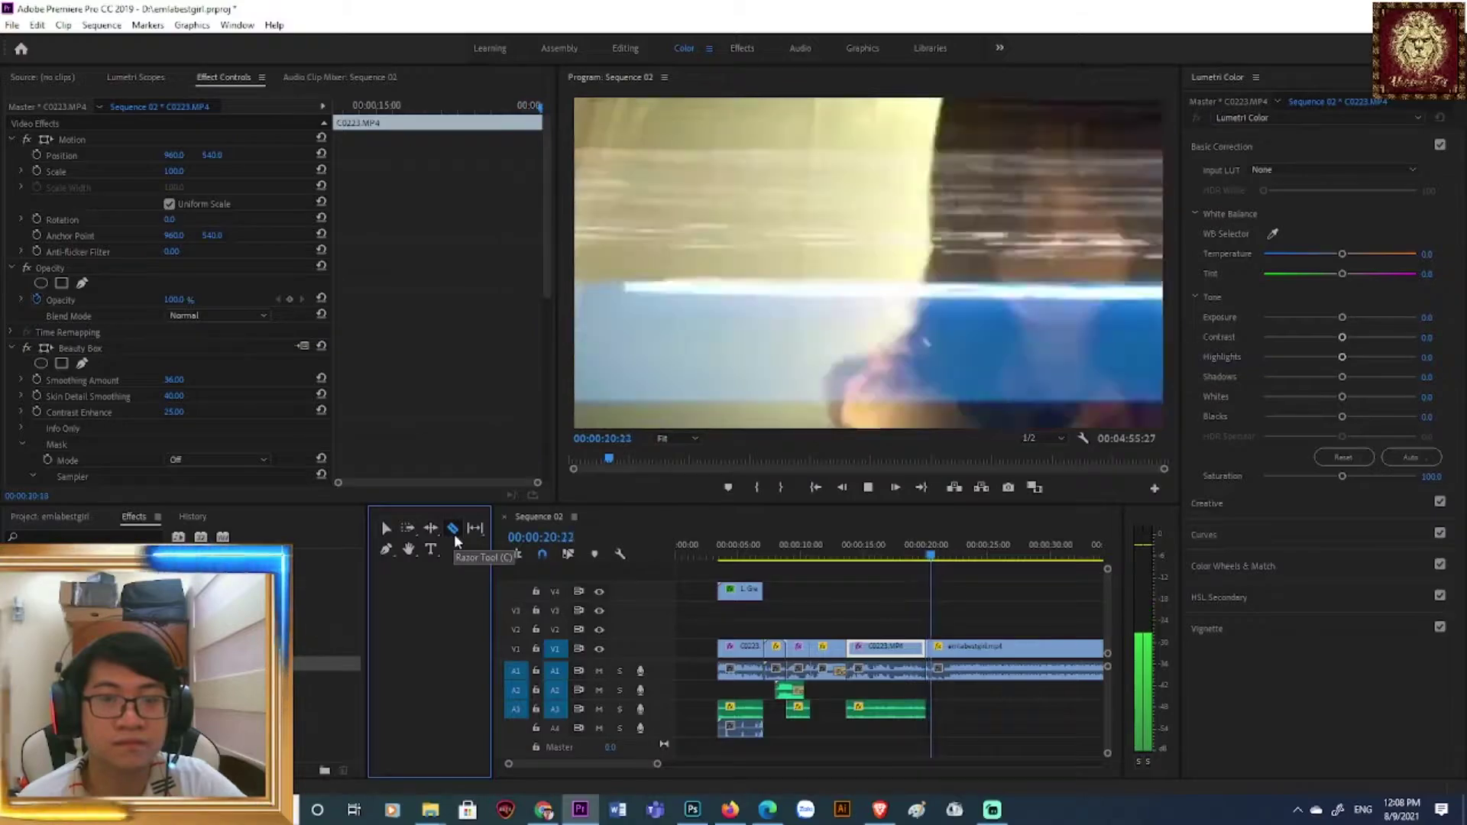
left_click_drag(656, 763, 638, 770)
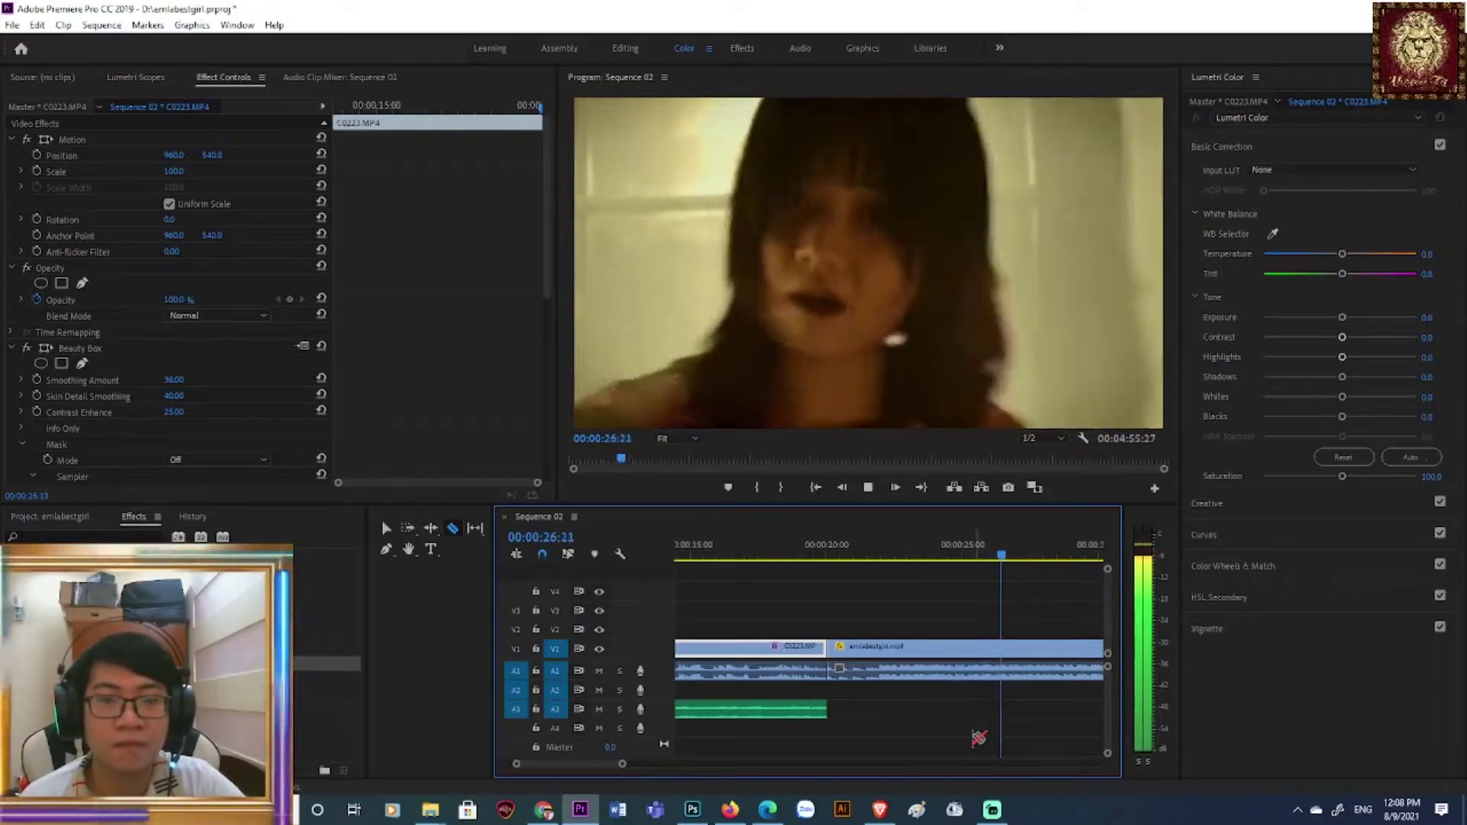
left_click_drag(622, 763, 650, 768)
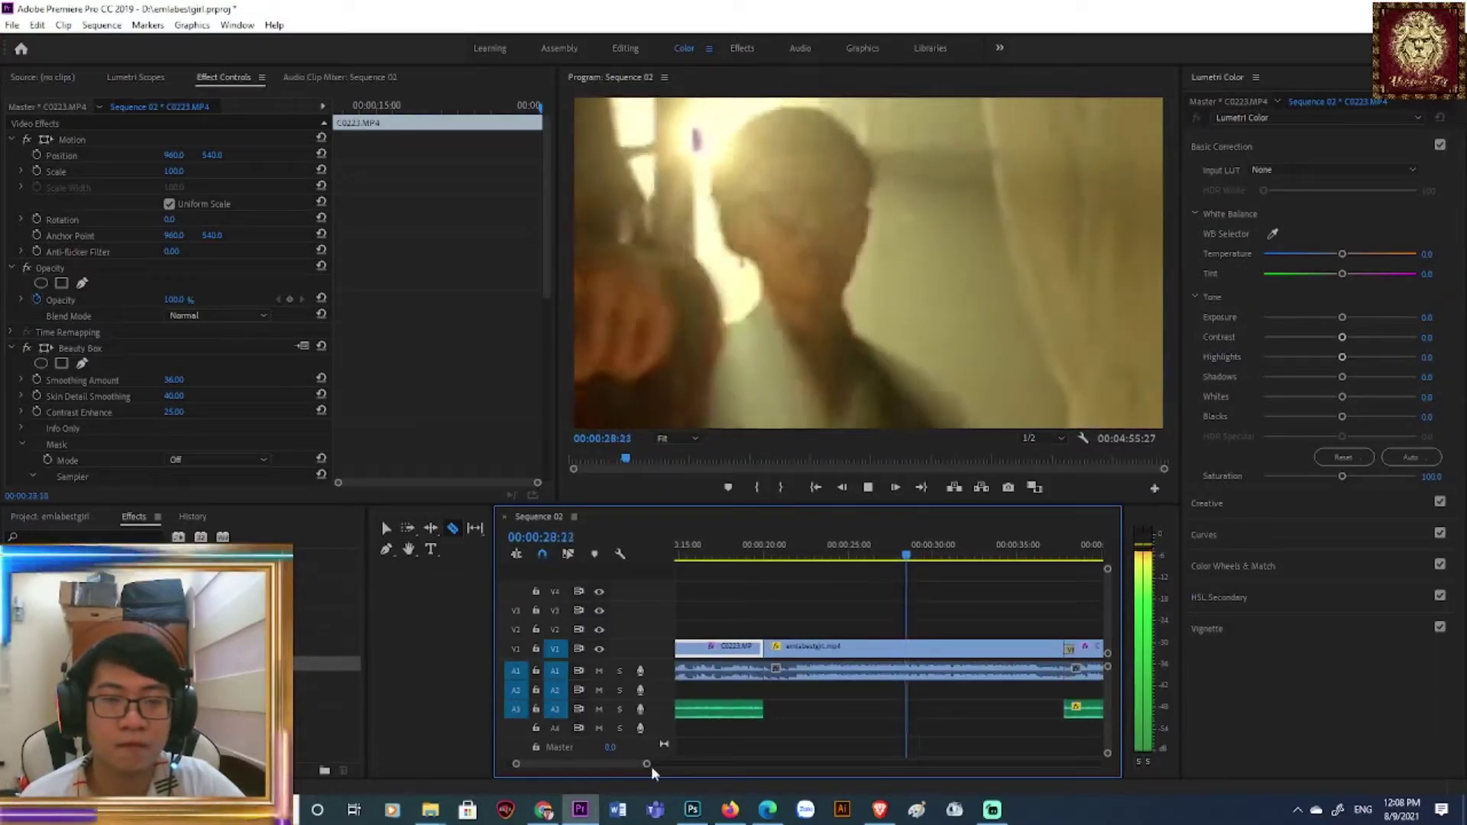
key("space")
left_click(931, 649)
- Delete the emlabestgirl.mp4 part after the cut with its audio and ripple delete the gap
left_click(386, 528)
left_click(997, 659)
key("Delete")
right_click(1011, 664)
left_click(1078, 655)
- Play the C0223.MP4 clip right after emlabestgirl.mp4, and delete it together with its A1 and A3 audio
left_click(76, 523)
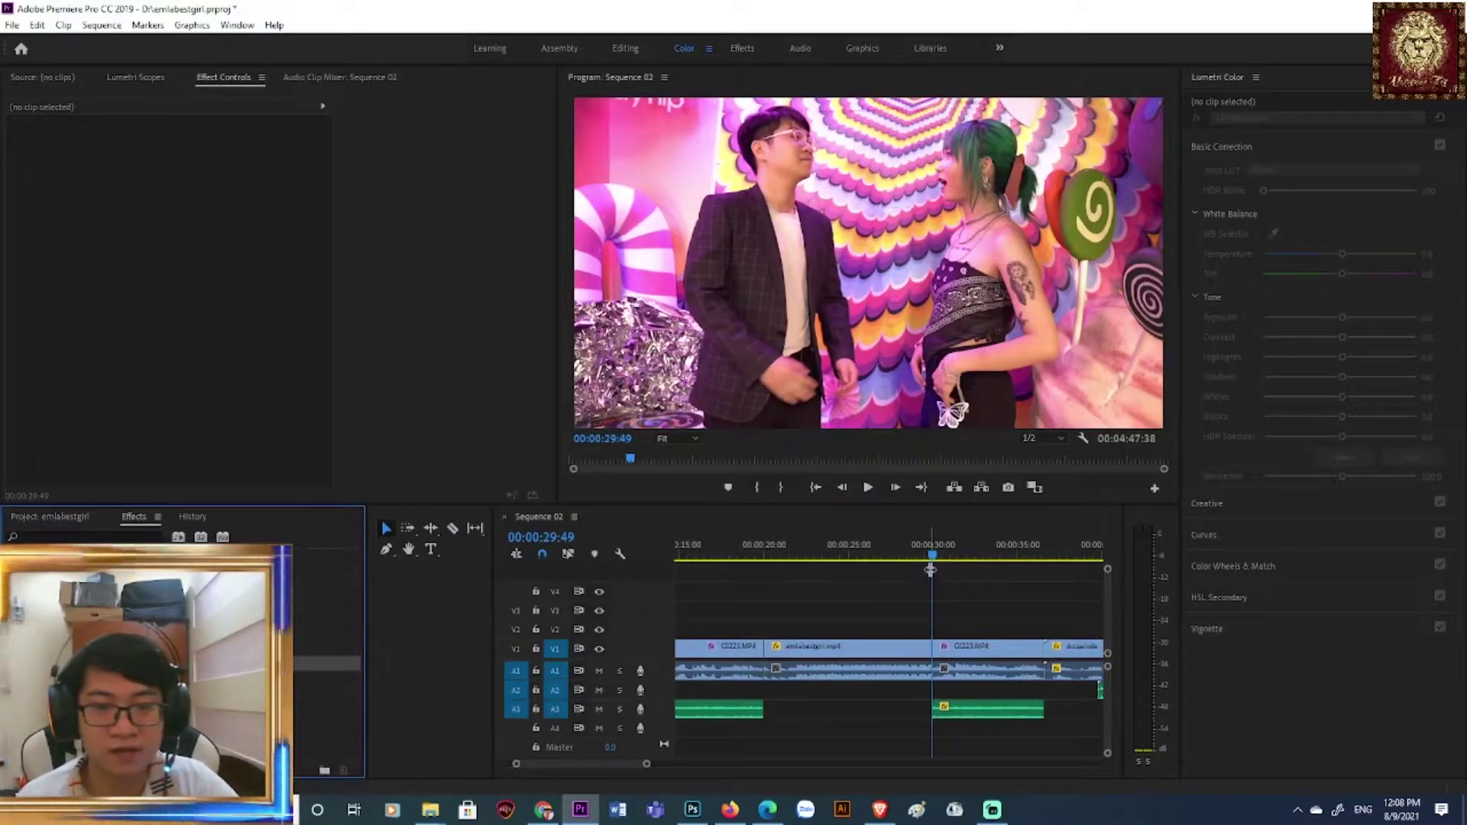
left_click(930, 560)
key("space")
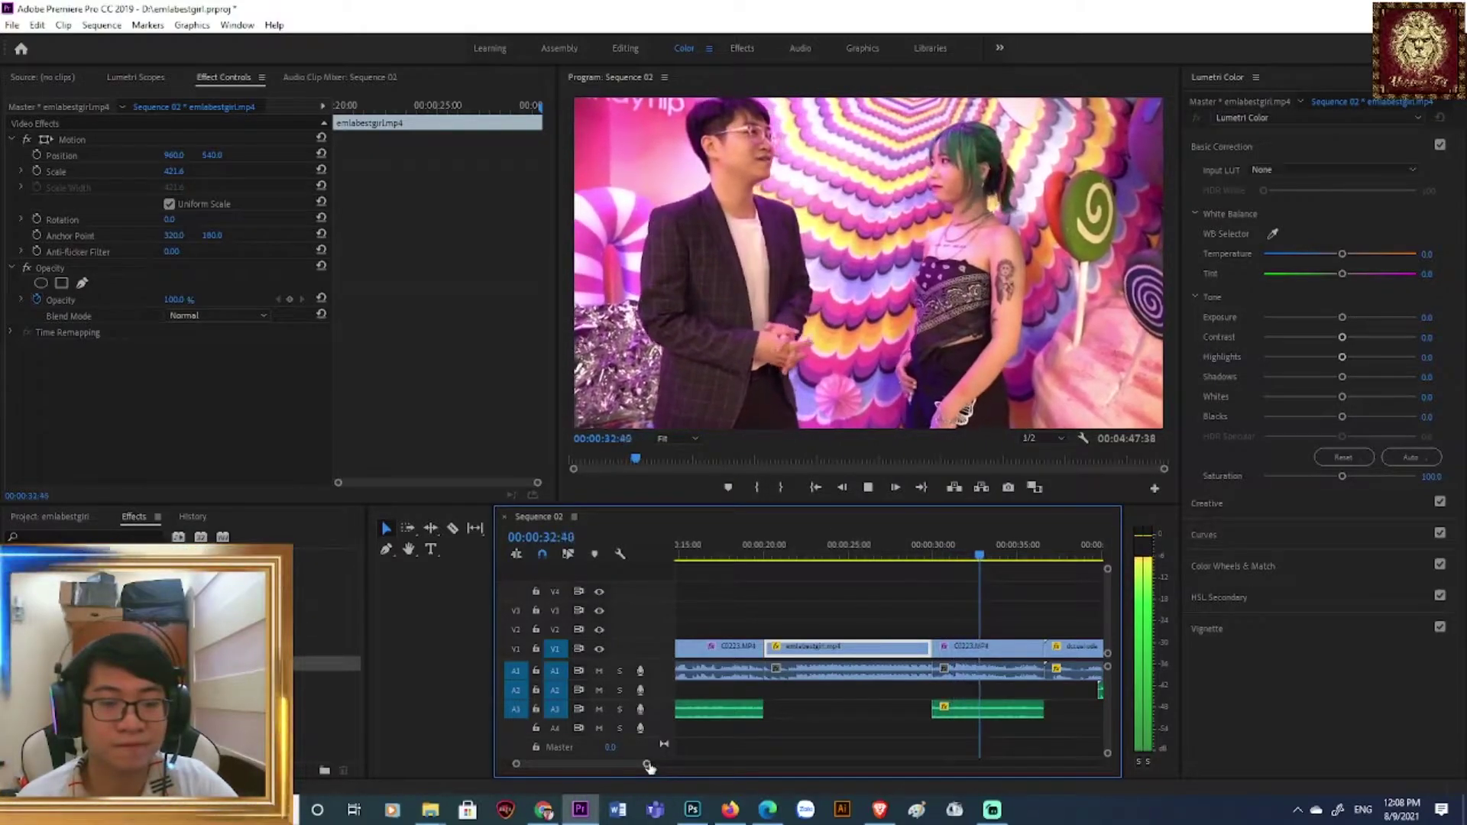
left_click_drag(649, 767, 715, 764)
key("space")
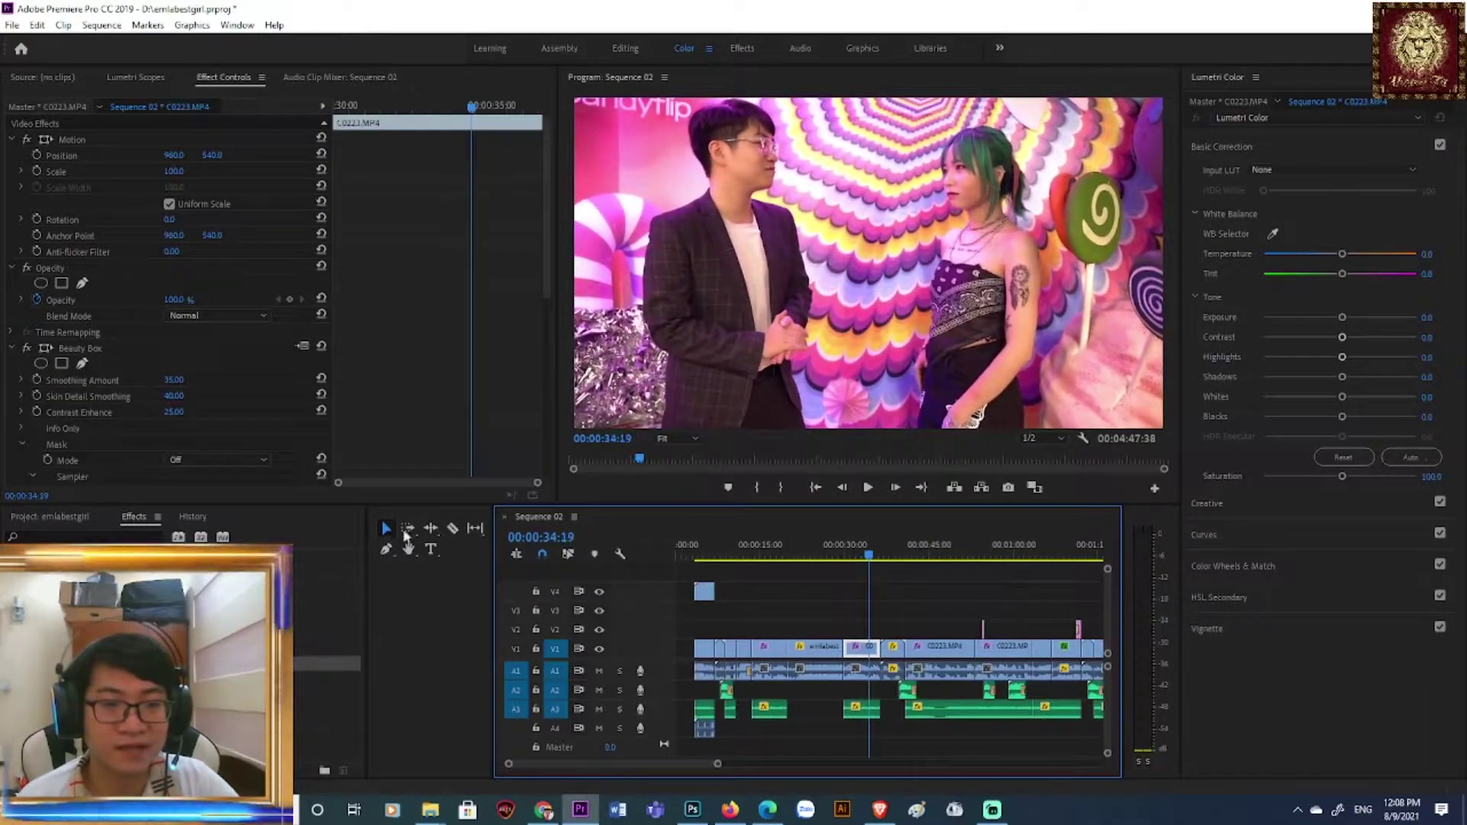
left_click_drag(863, 615, 880, 712)
key("Delete")
left_click(877, 557)
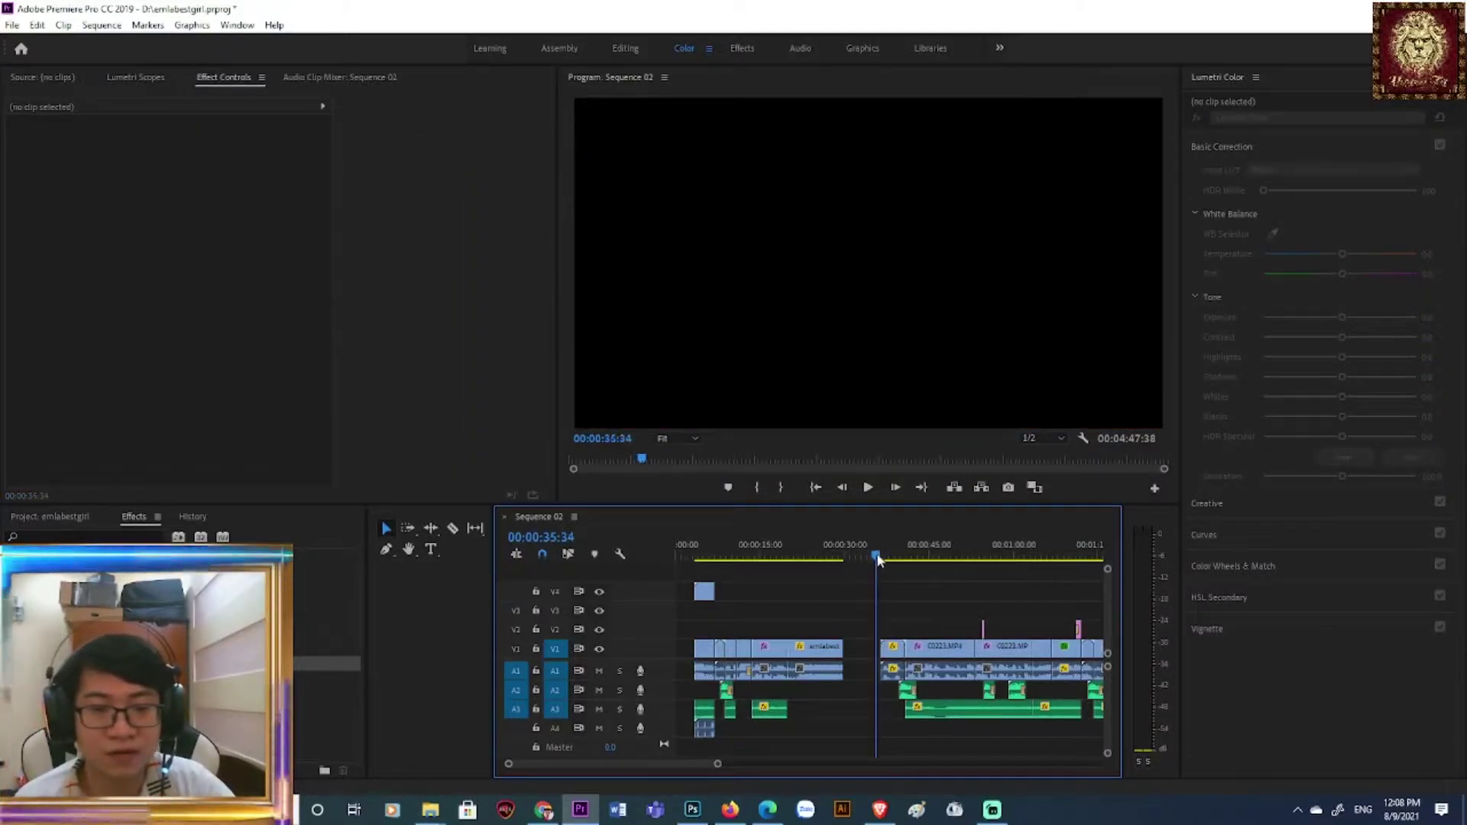
- Delete the short clip right after the timeline gap together with its A1 and A2 audio
left_click_drag(877, 559, 891, 560)
left_click_drag(884, 635, 916, 699)
key("Delete")
- Play the start of the C0223.MP4 clip after the gap and split the Dulce Reggaeton music on A3 at that clip's end
left_click(908, 557)
key("space")
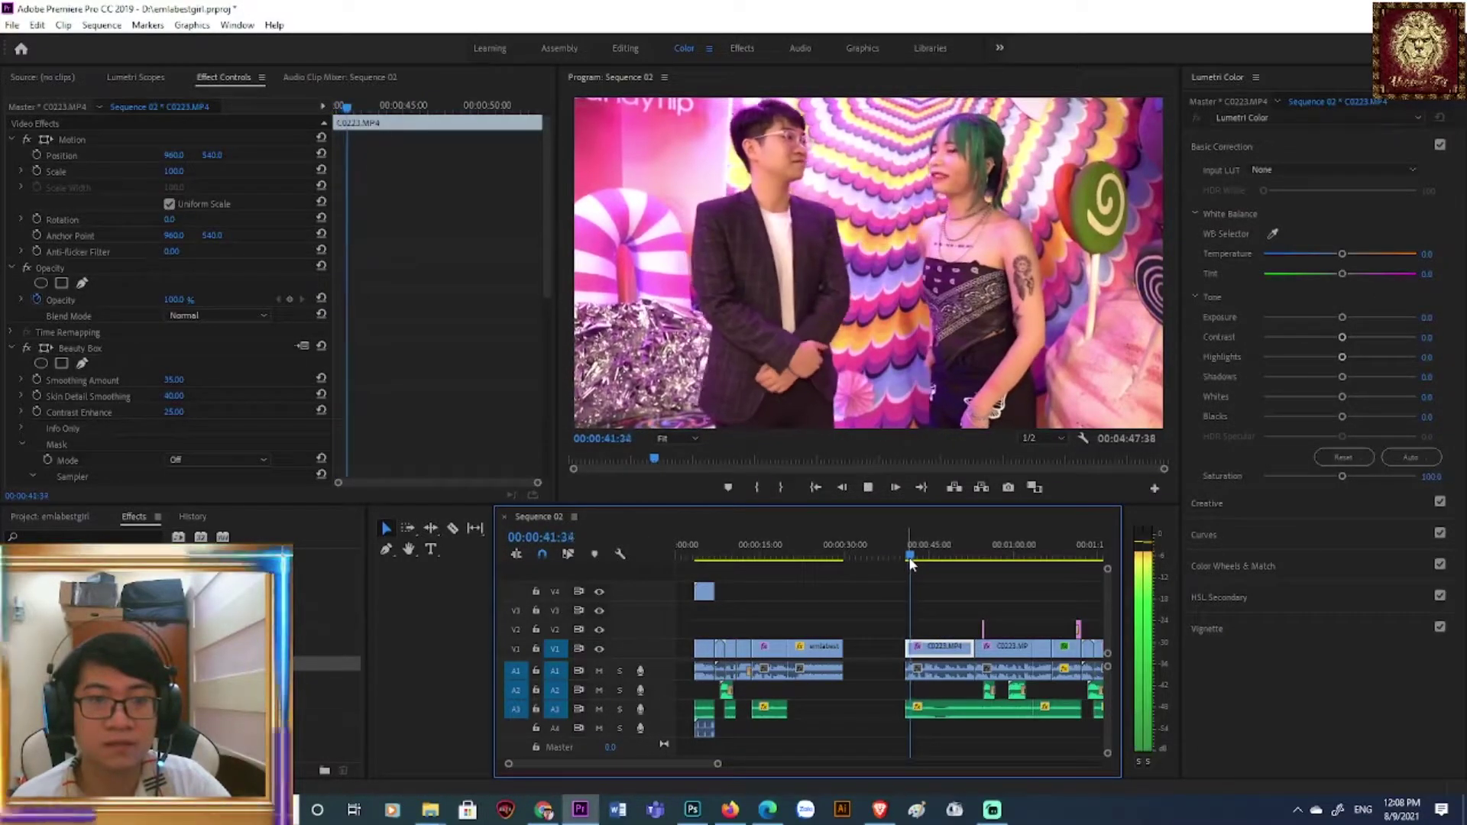
key("space")
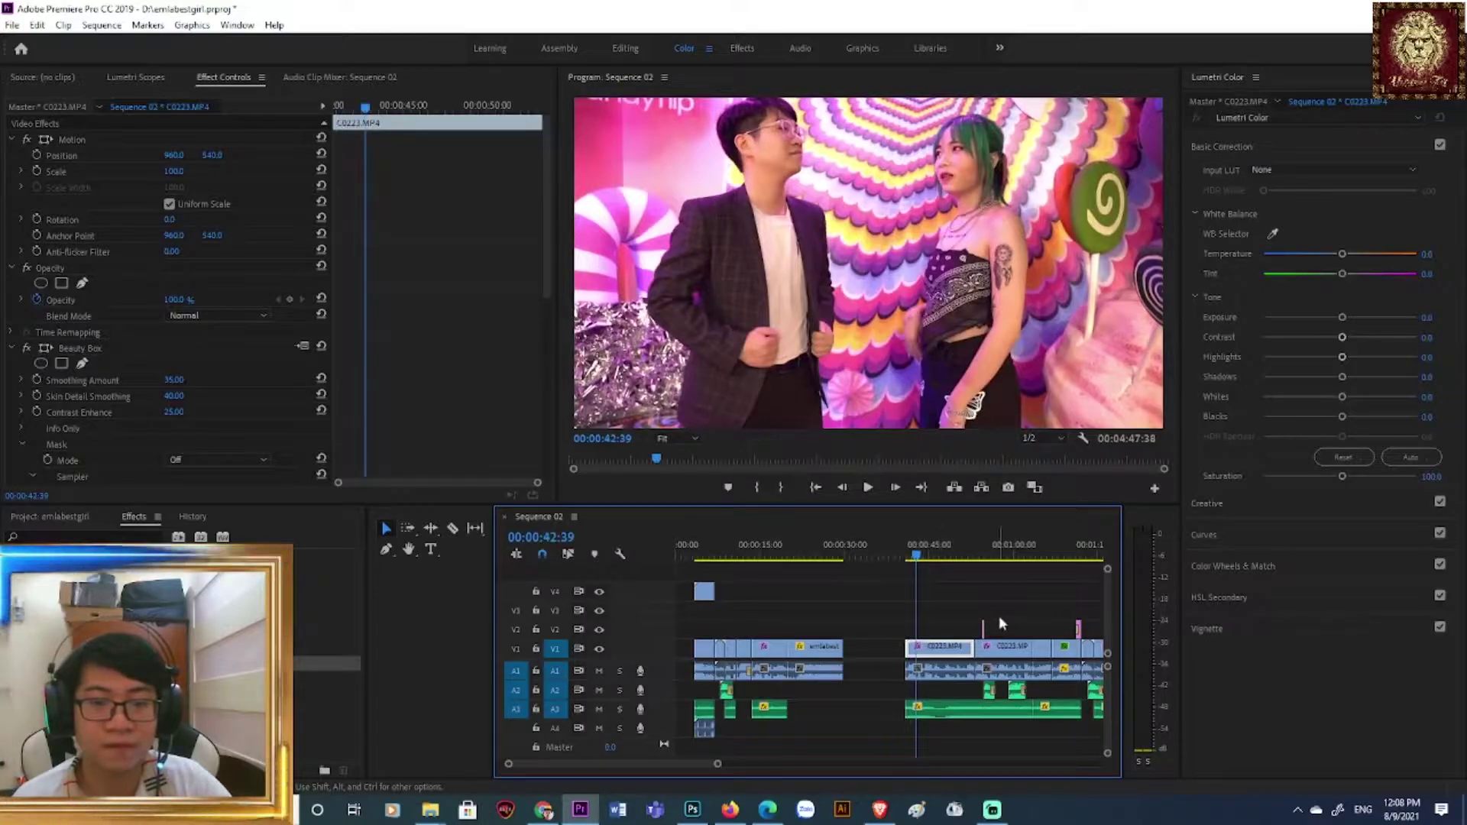
left_click(1004, 564)
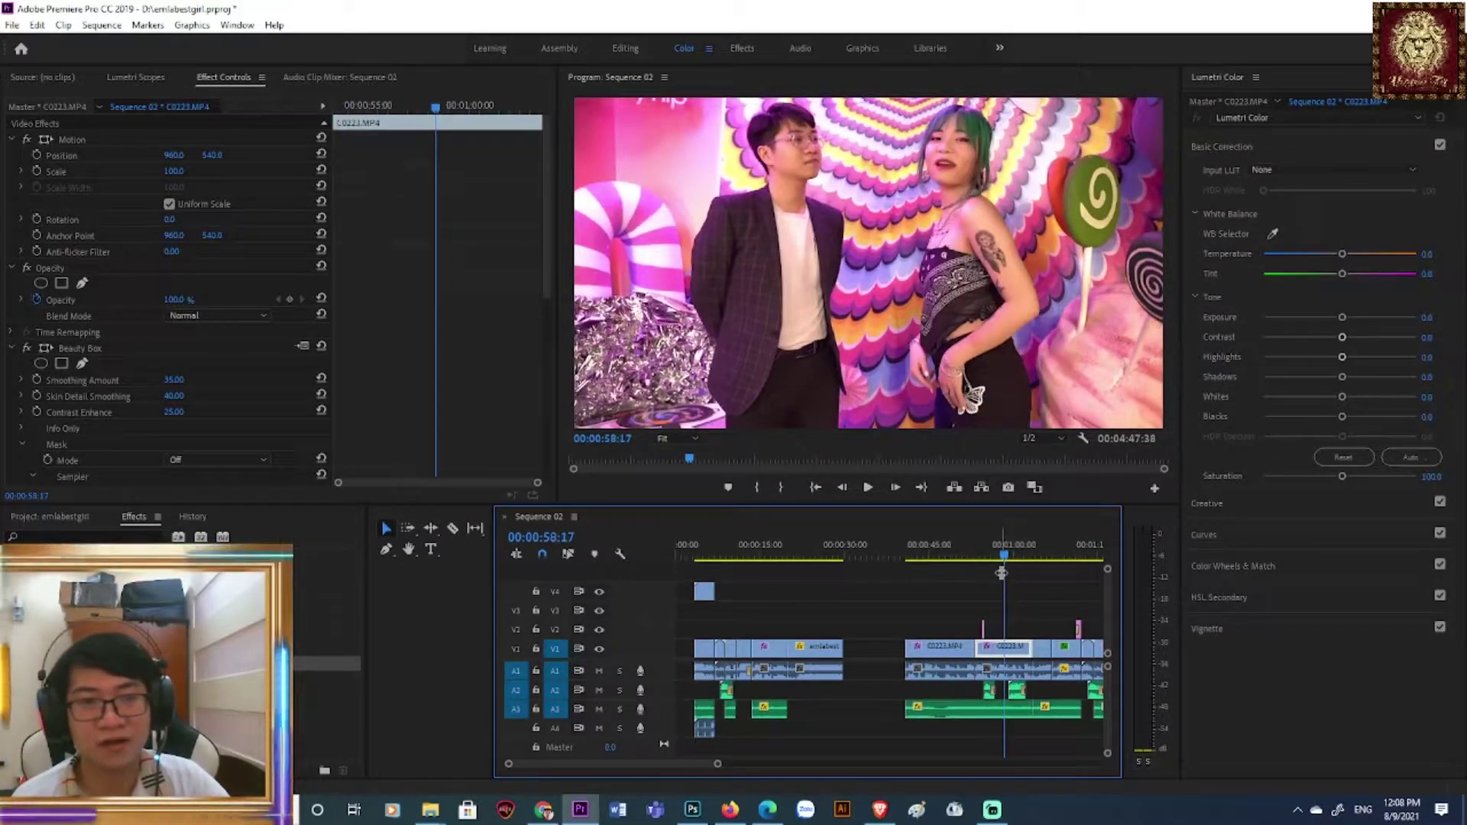
left_click(452, 529)
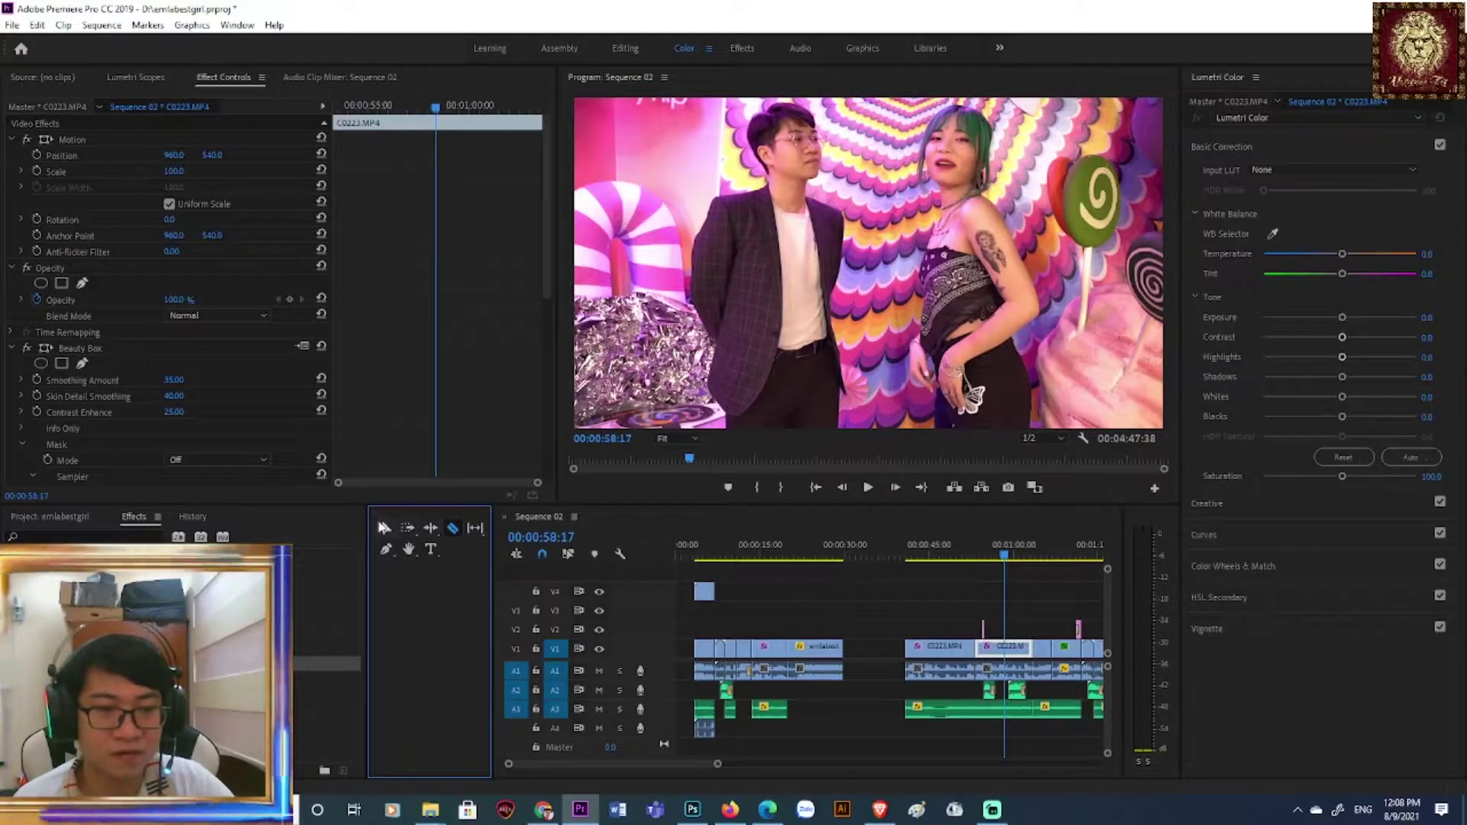
left_click(996, 716)
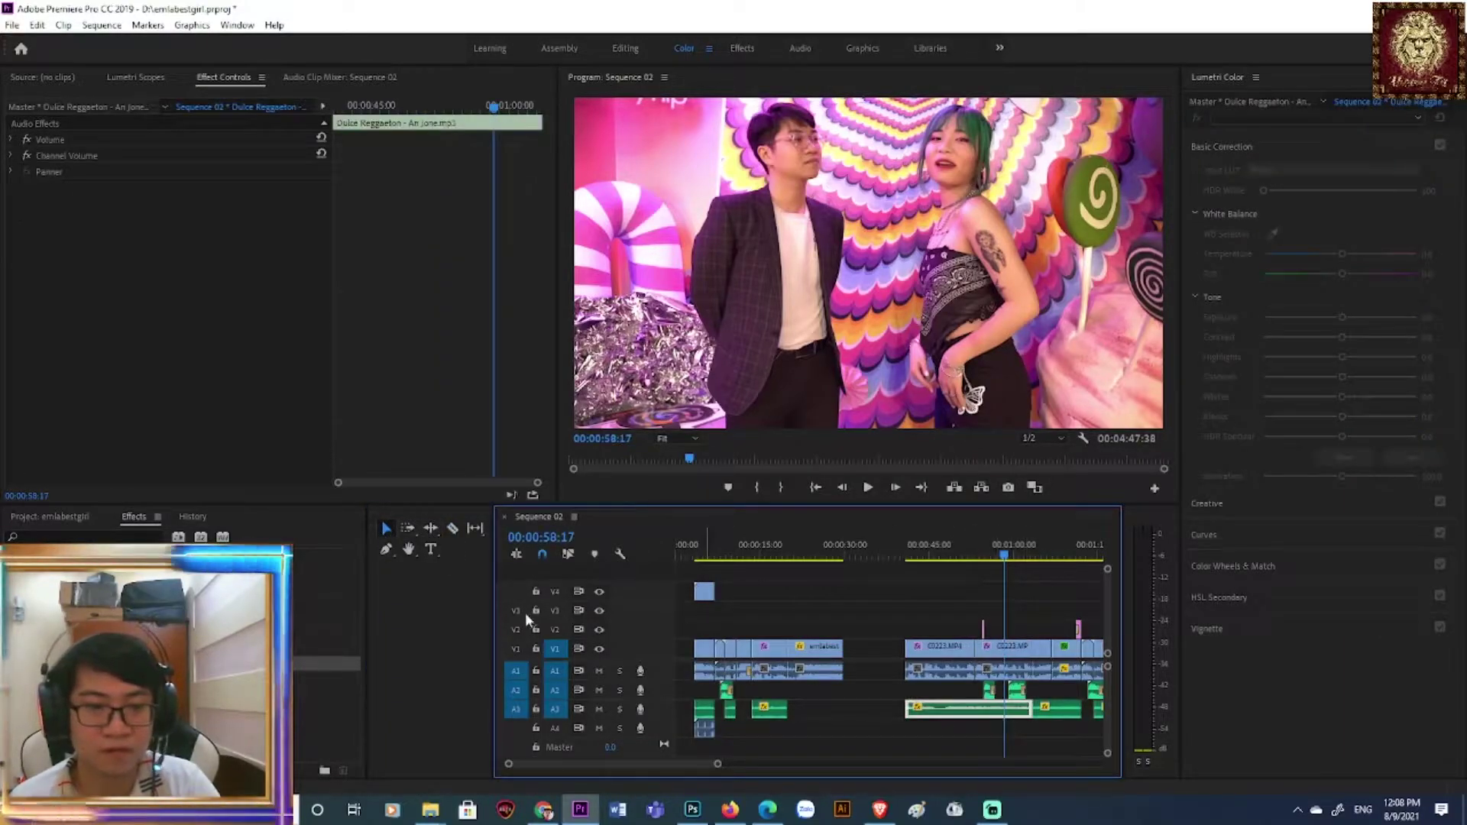
left_click(452, 529)
left_click(974, 711)
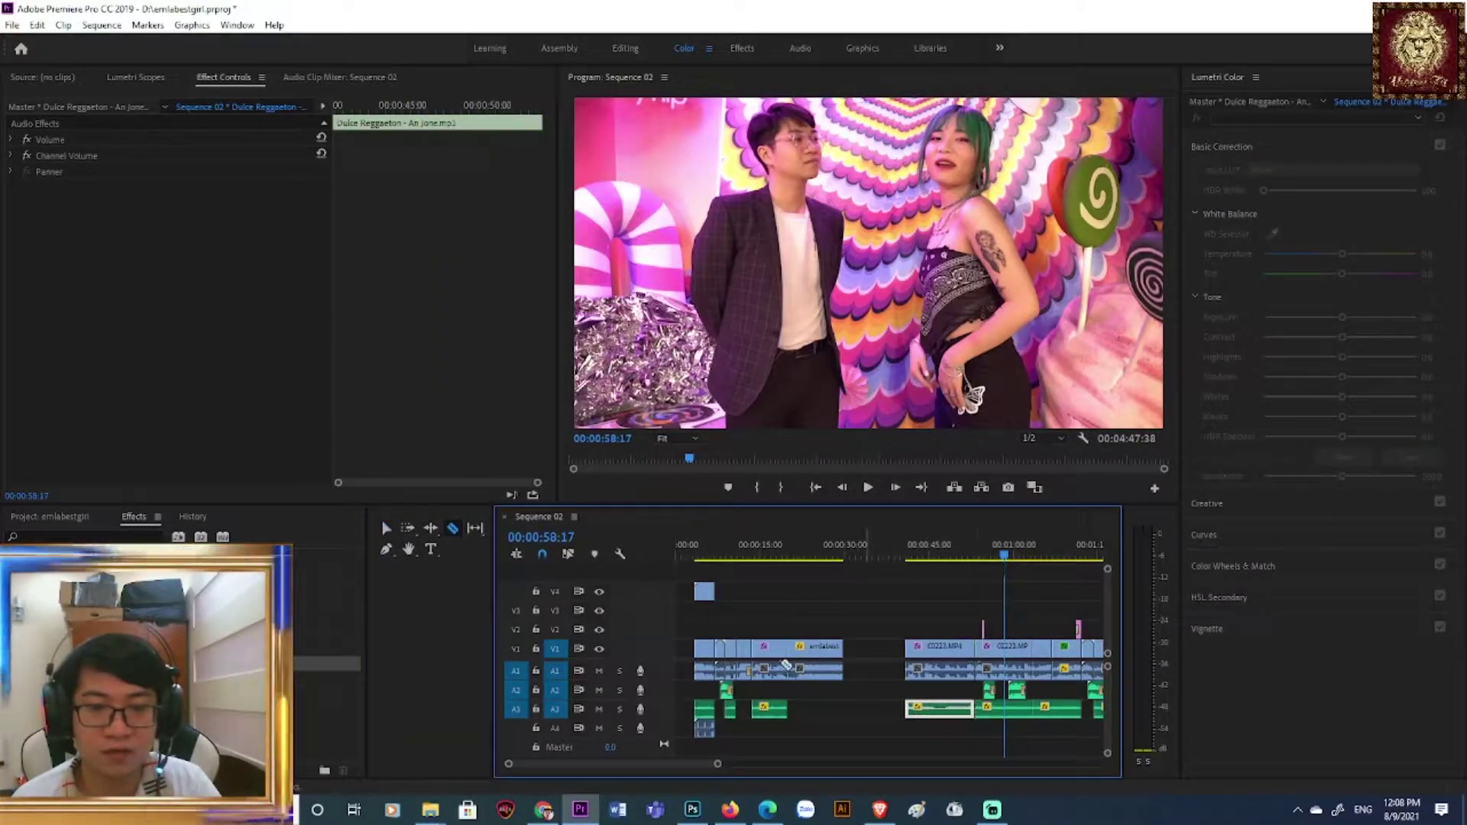
- Delete that C0223.MP4 clip with its A1 audio and A3 music part, and ripple delete the gap after emlabestgirl.mp4
left_click(385, 528)
left_click_drag(957, 615, 953, 730)
key("Delete")
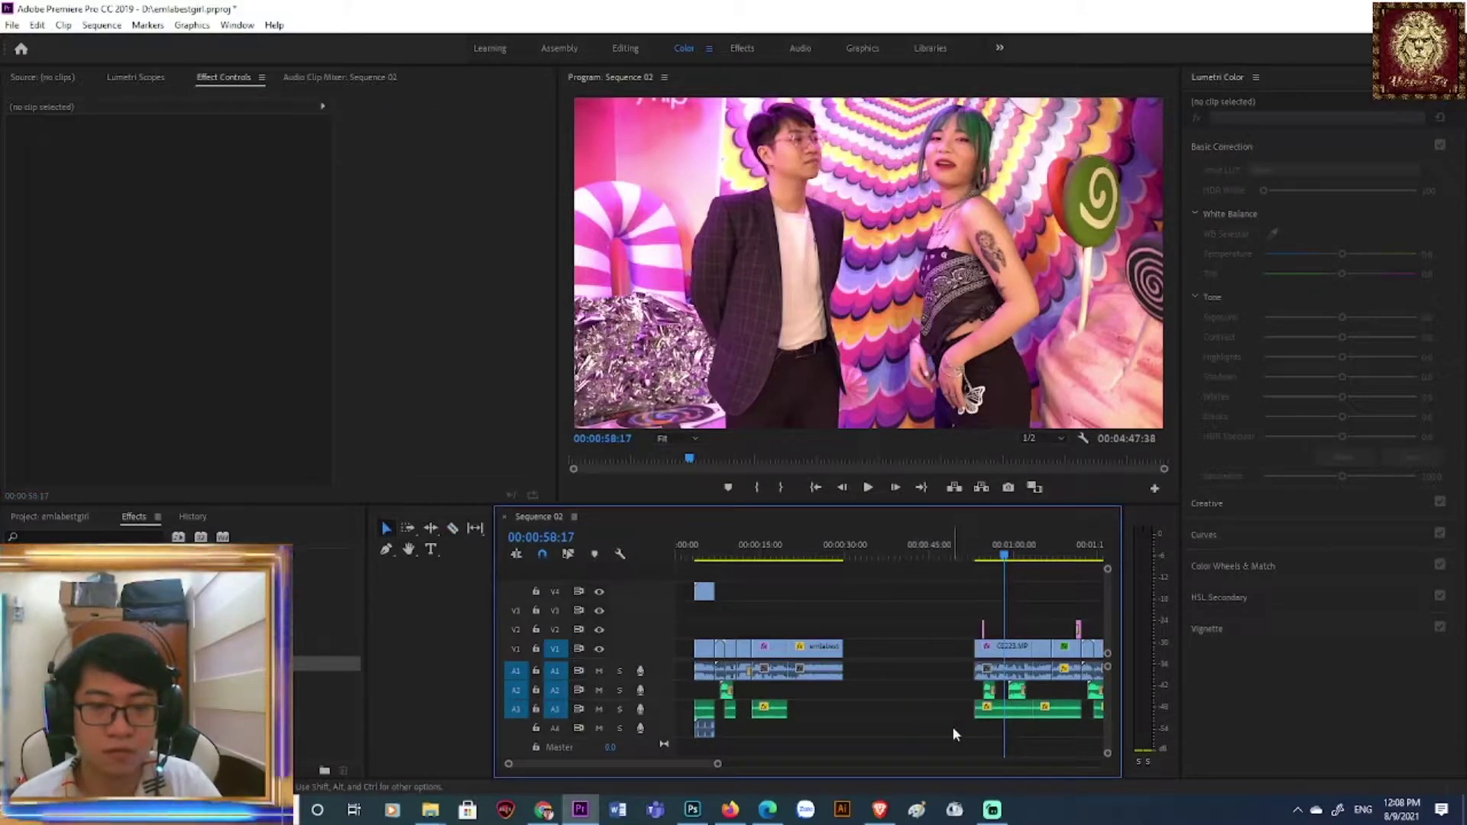
left_click(955, 658)
- Play from the end of emlabestgirl.mp4 into the following C0223.MP4 clip and split its video, audio and music at 00:00:35:37
left_click(845, 556)
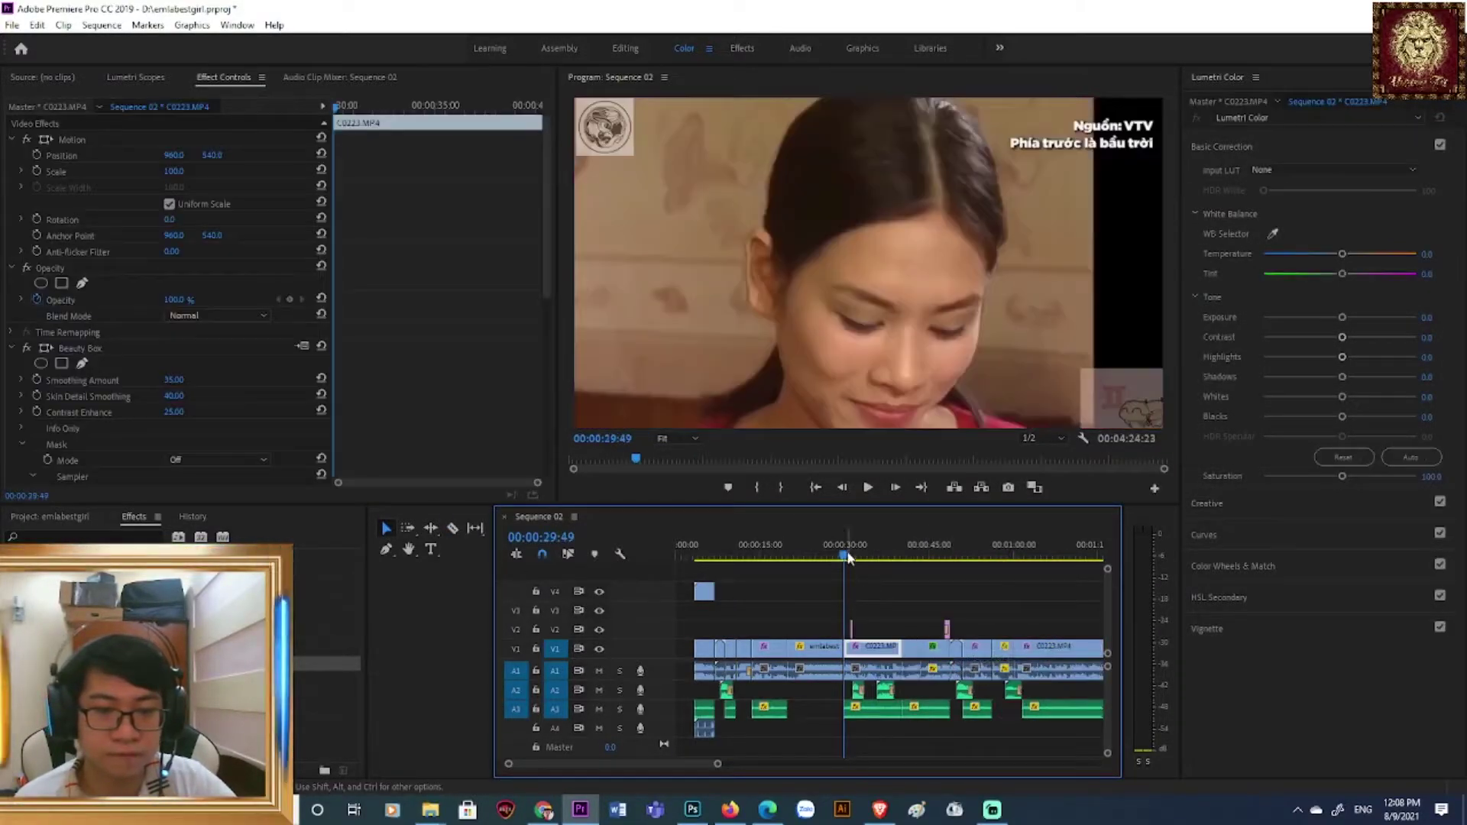
left_click(836, 556)
key("space")
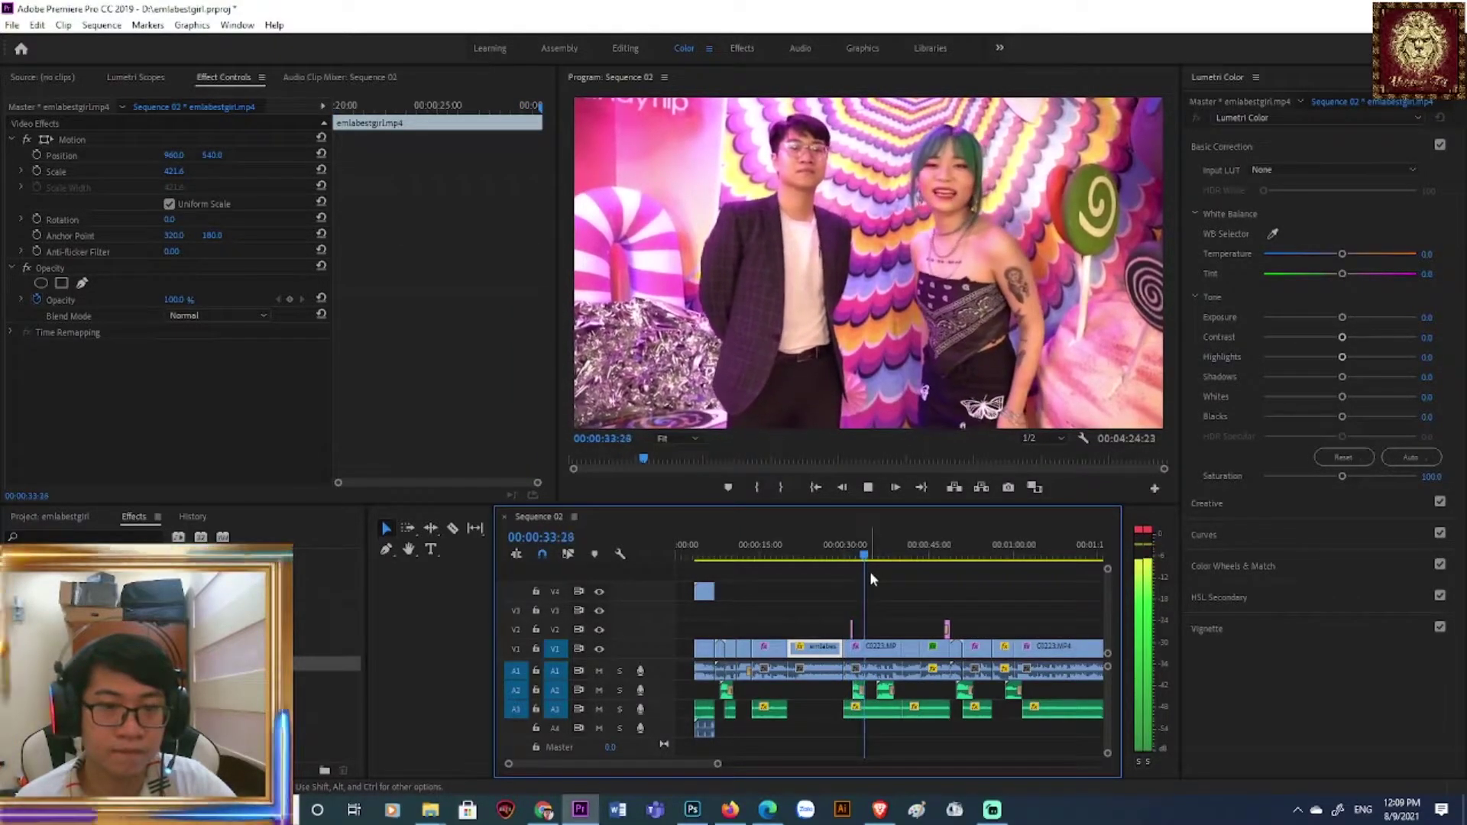
left_click(875, 646)
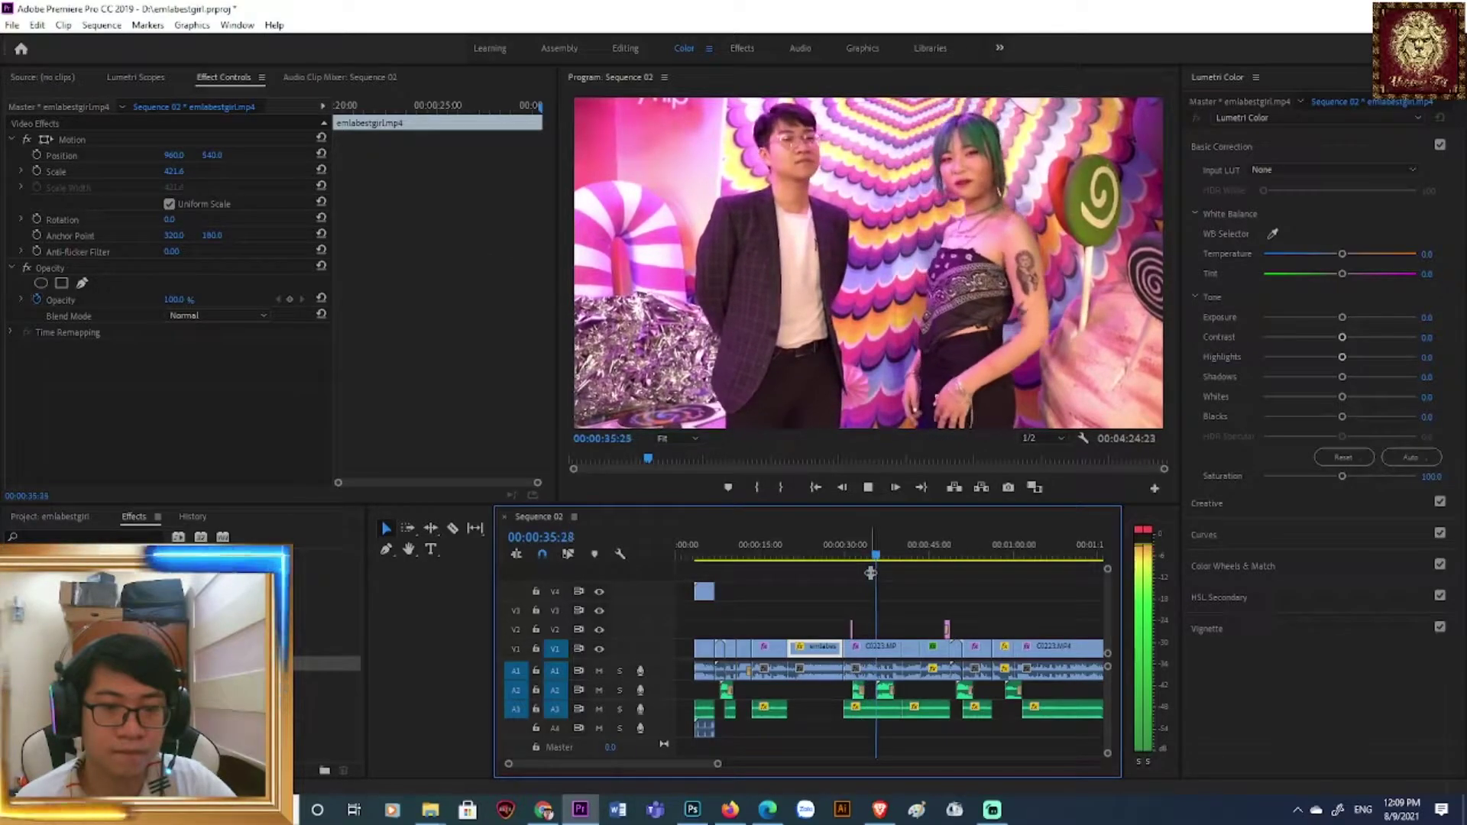
key("space")
left_click(453, 530)
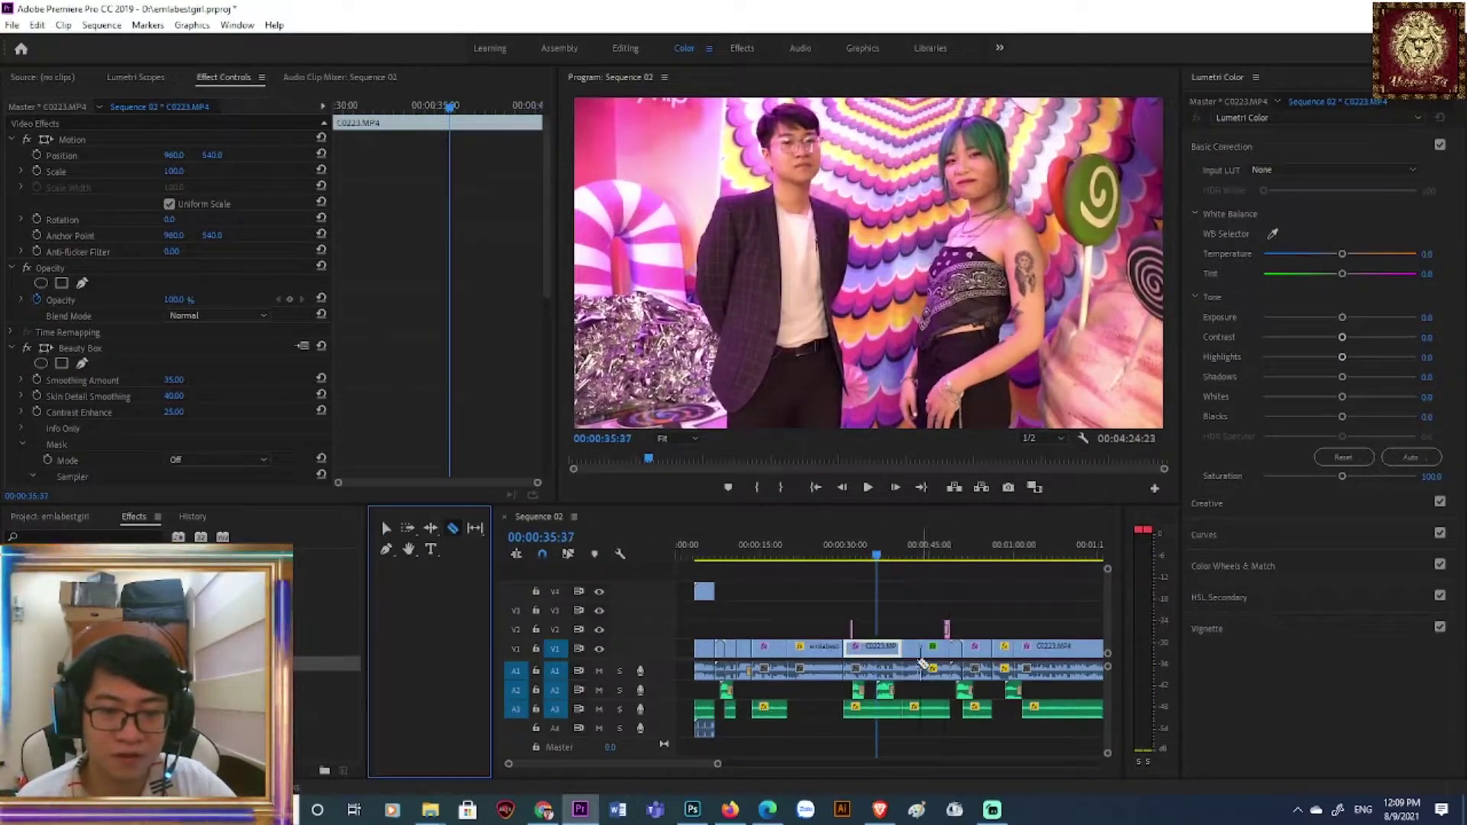
left_click(878, 647)
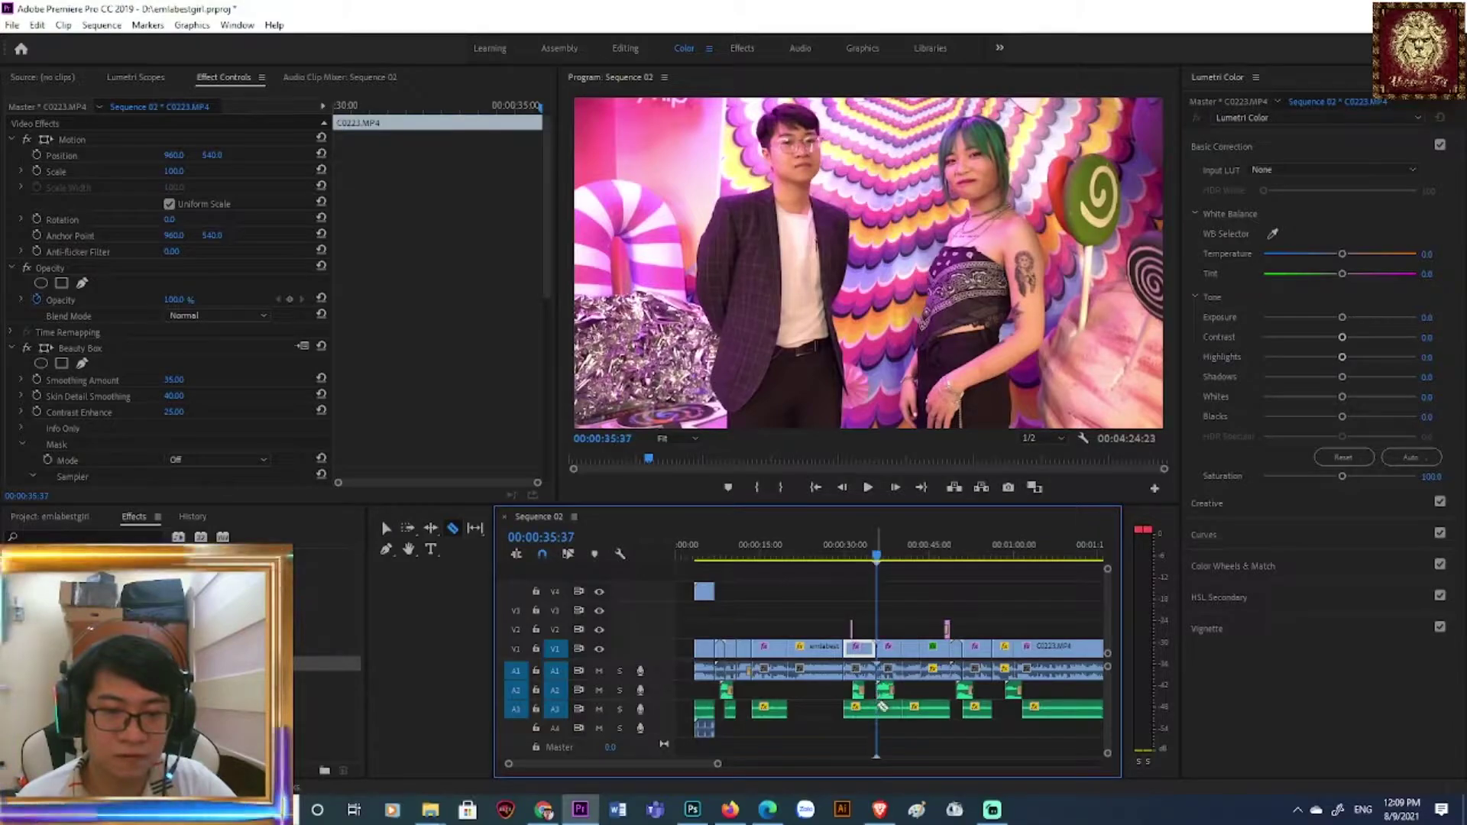
- Delete the C0223.MP4 part after the cut with its A1, A2 and A3 audio, and close the gap
left_click(383, 529)
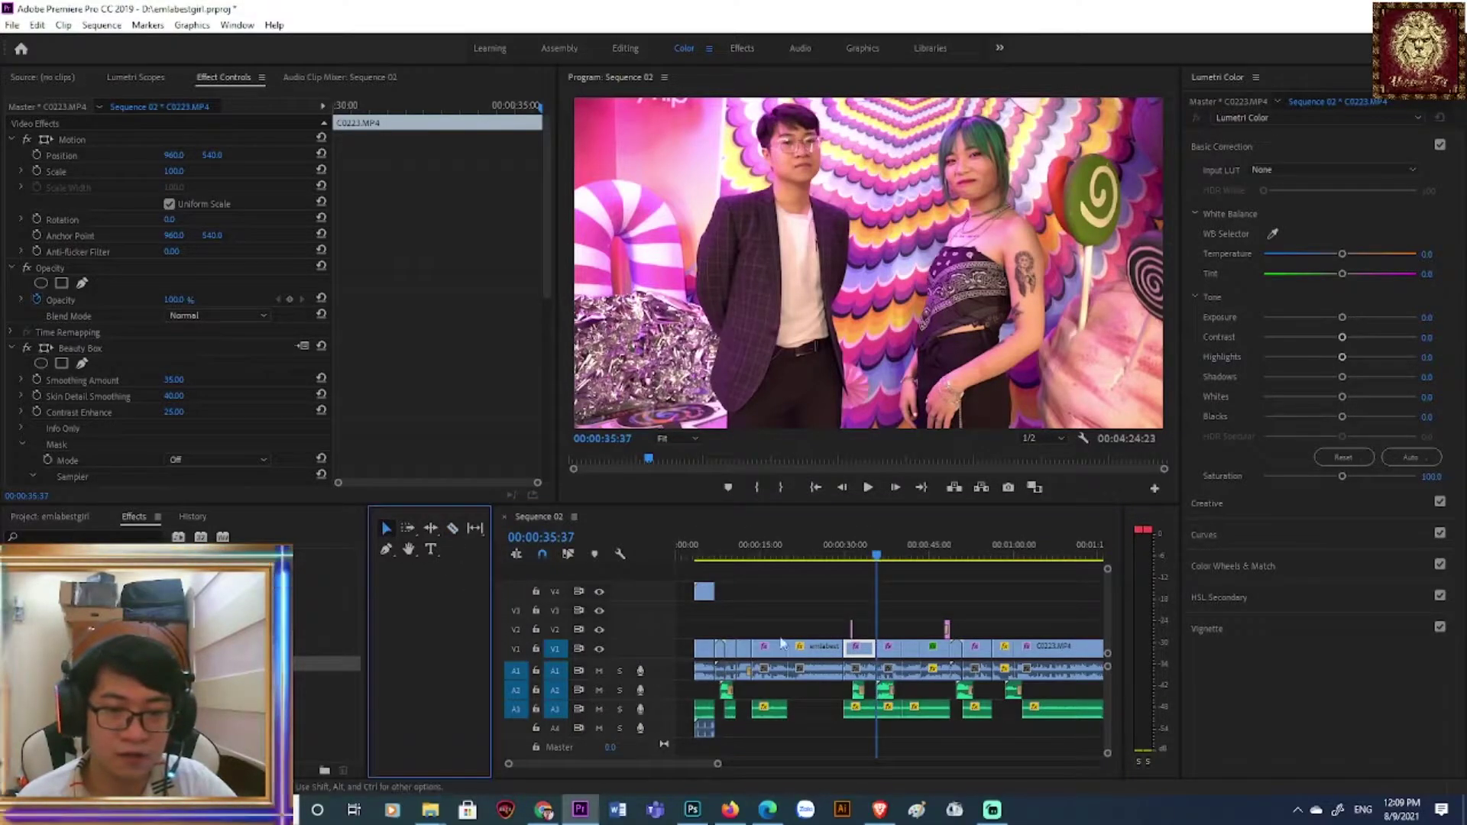
left_click(885, 635)
key("Delete")
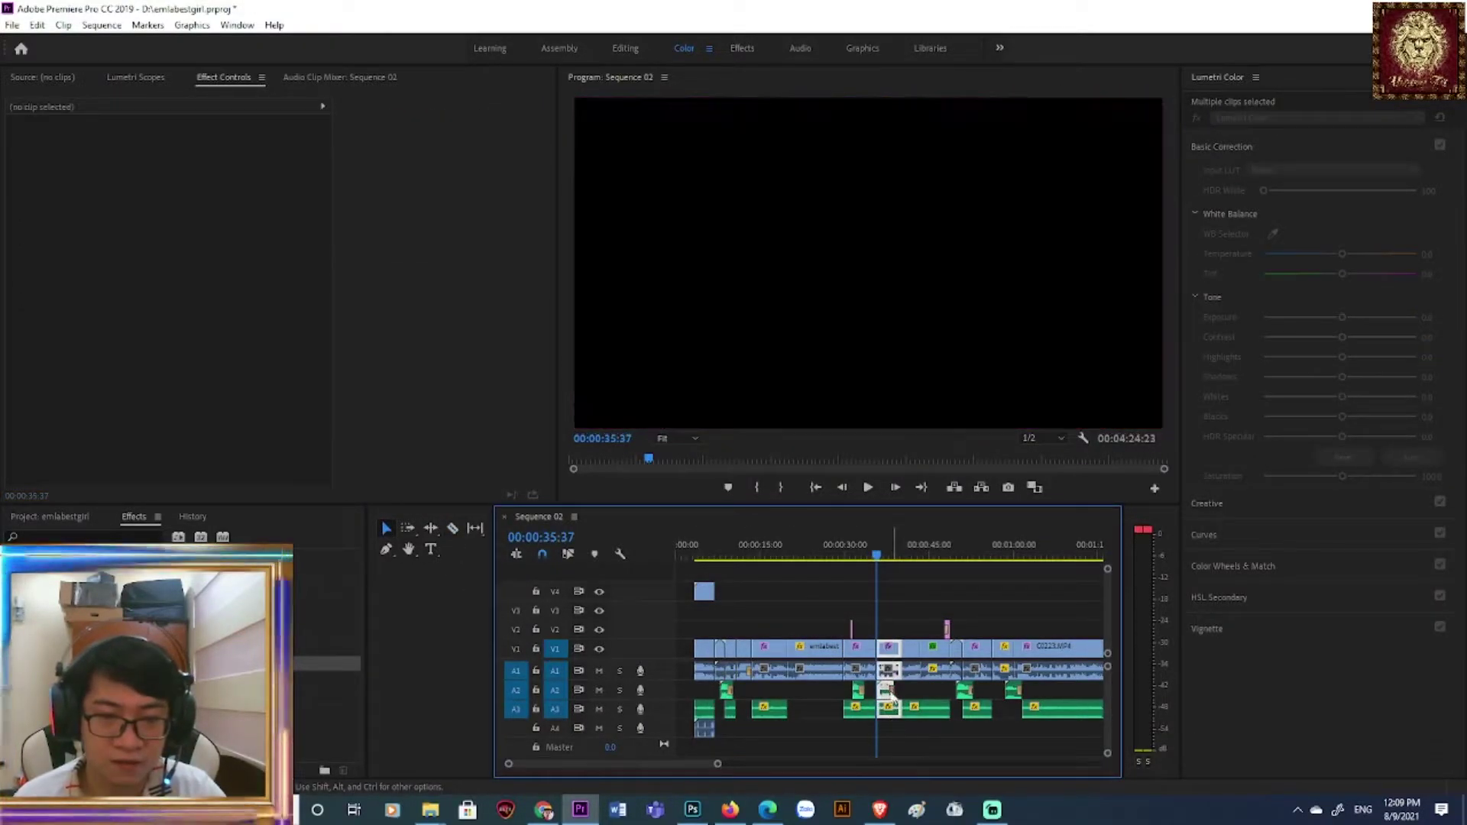
left_click(900, 665)
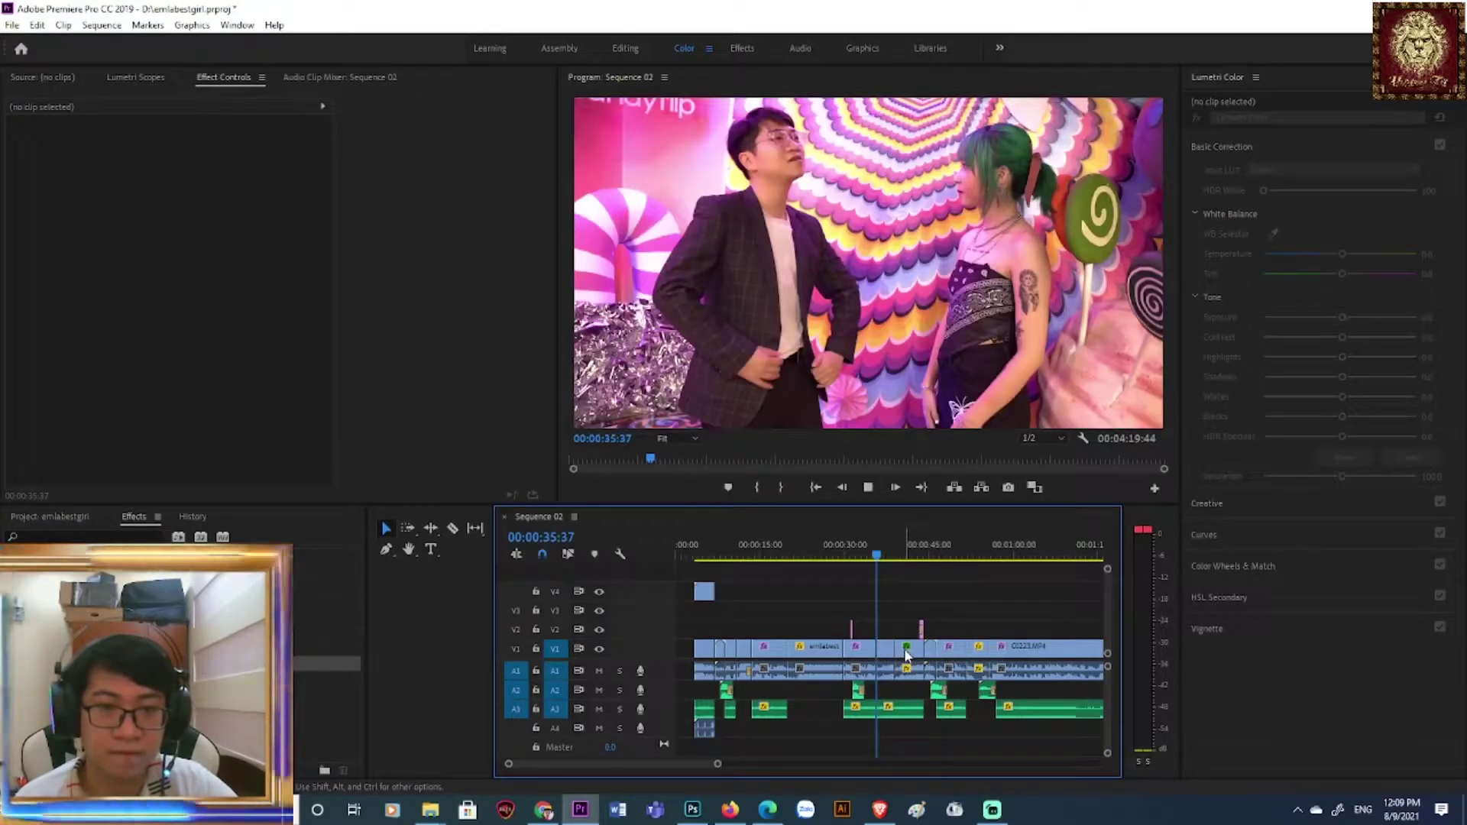
- Play the next C0223.MP4 piece and split the A3 music where the desaturated clip begins
key("space")
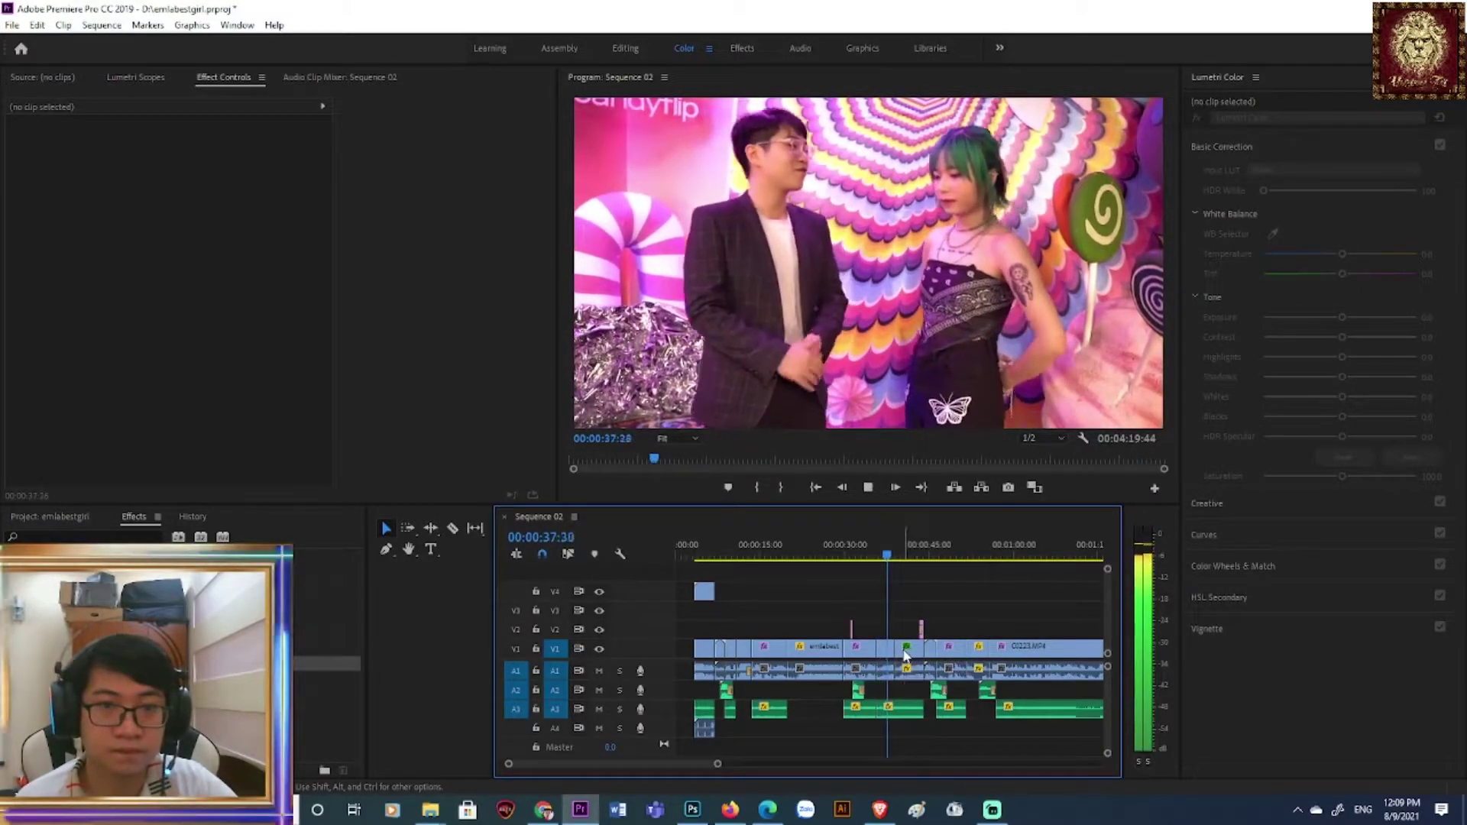
left_click(906, 648)
left_click(886, 555)
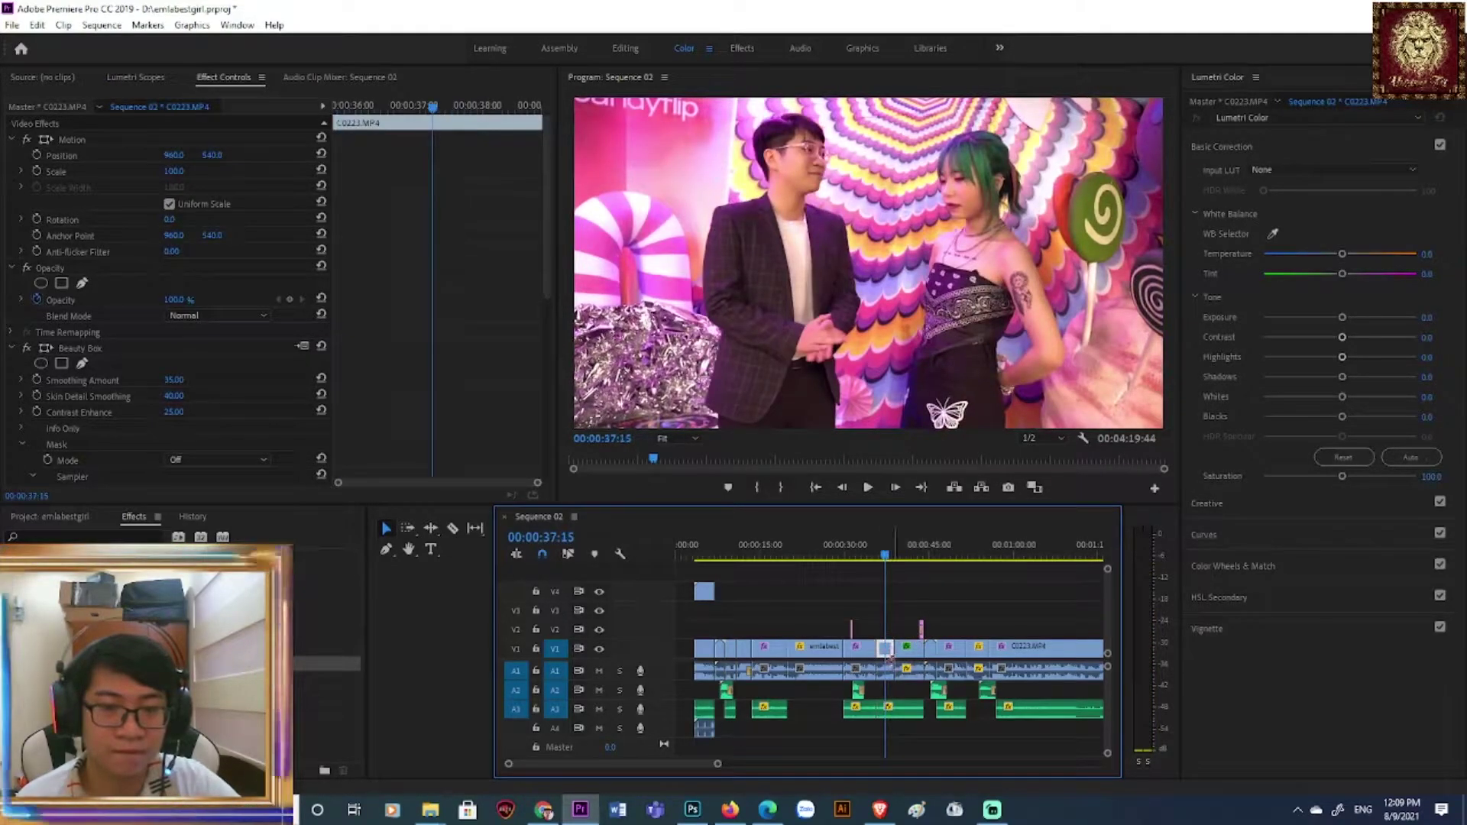
left_click(453, 529)
left_click(387, 529)
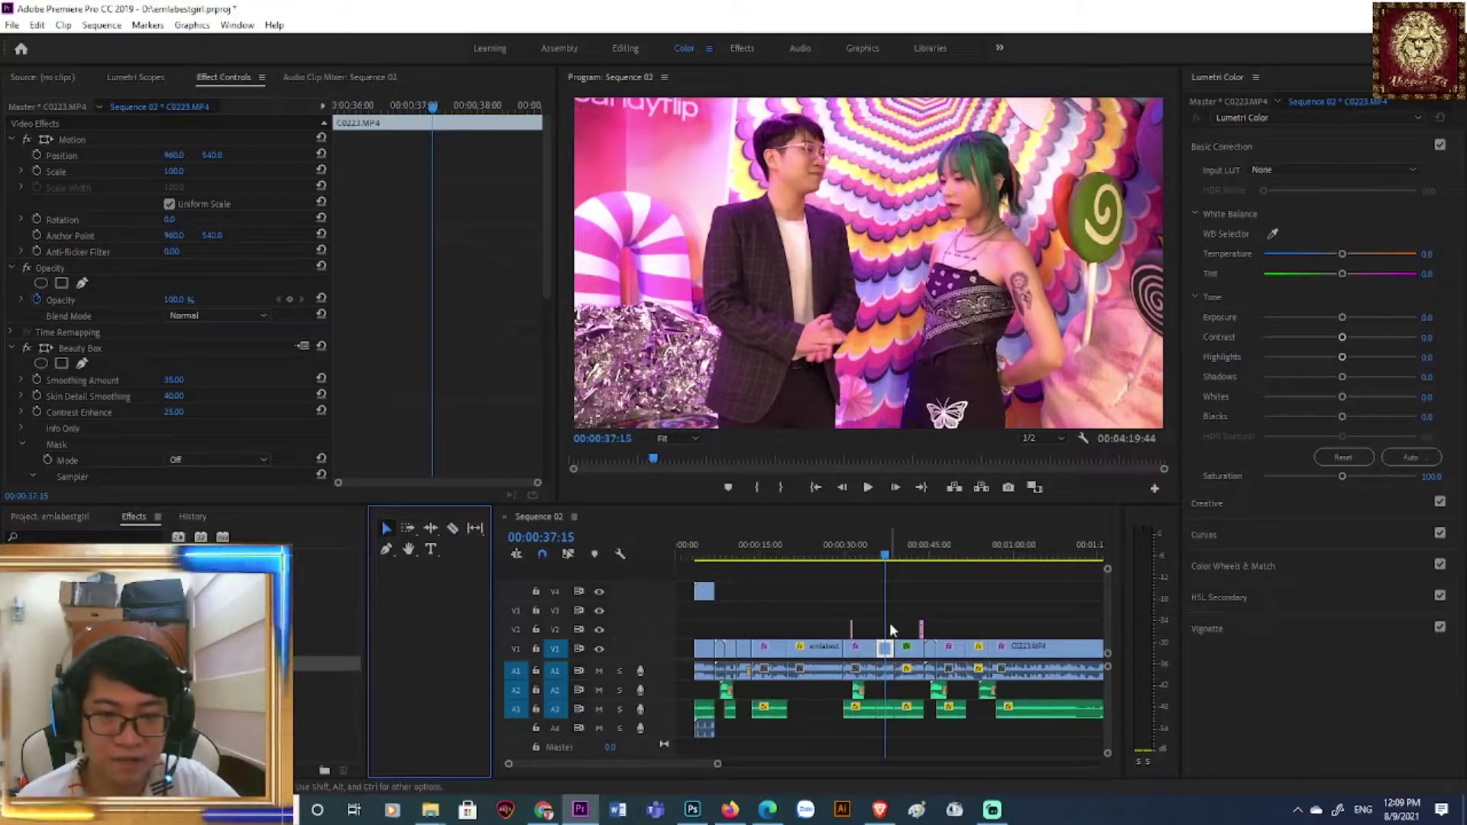
- Try deleting the short C0223.MP4 piece before the desaturated clip with its audio and closing the gap
left_click_drag(882, 558, 865, 578)
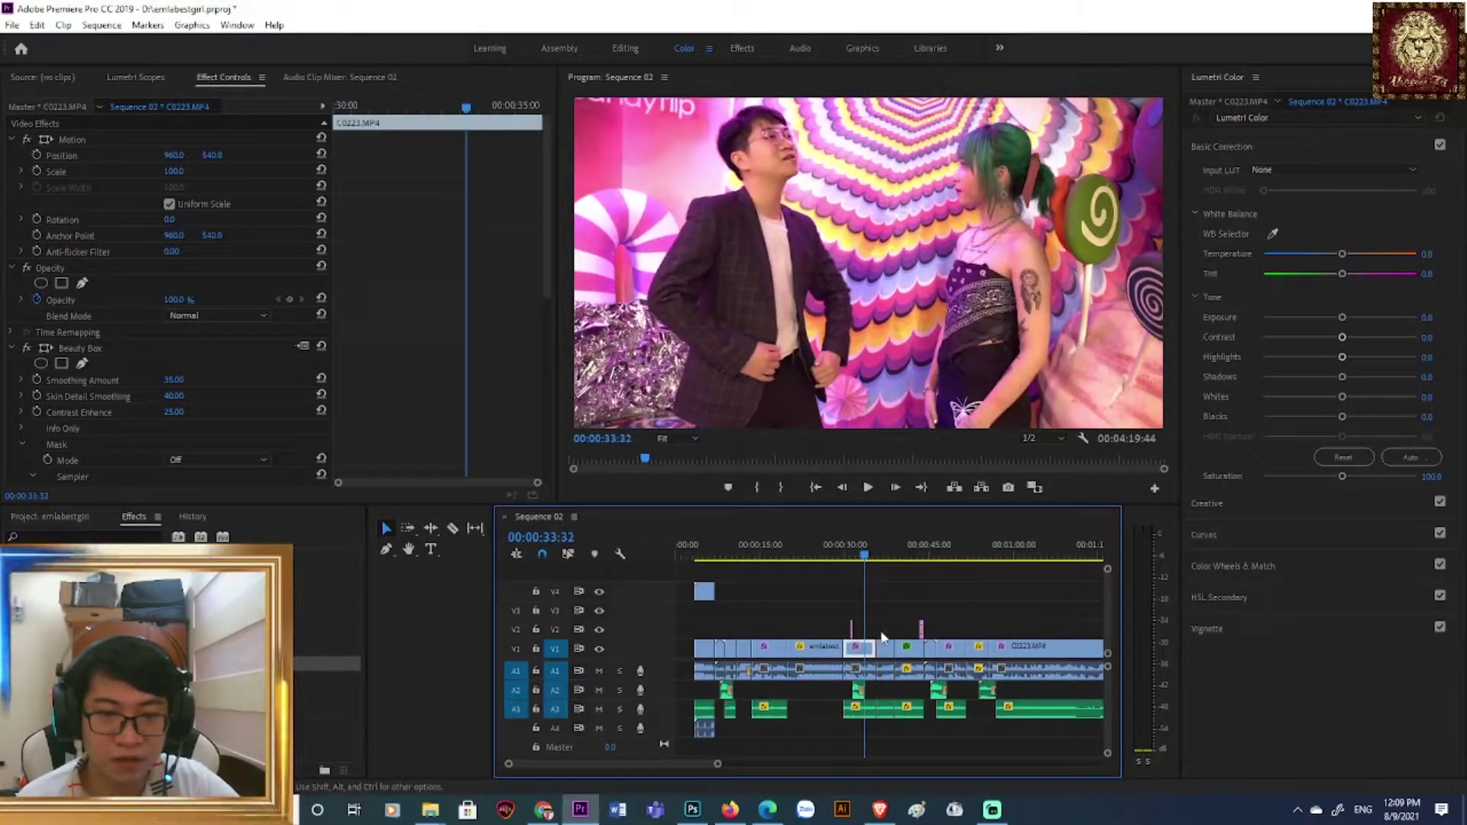
left_click_drag(886, 648, 889, 740)
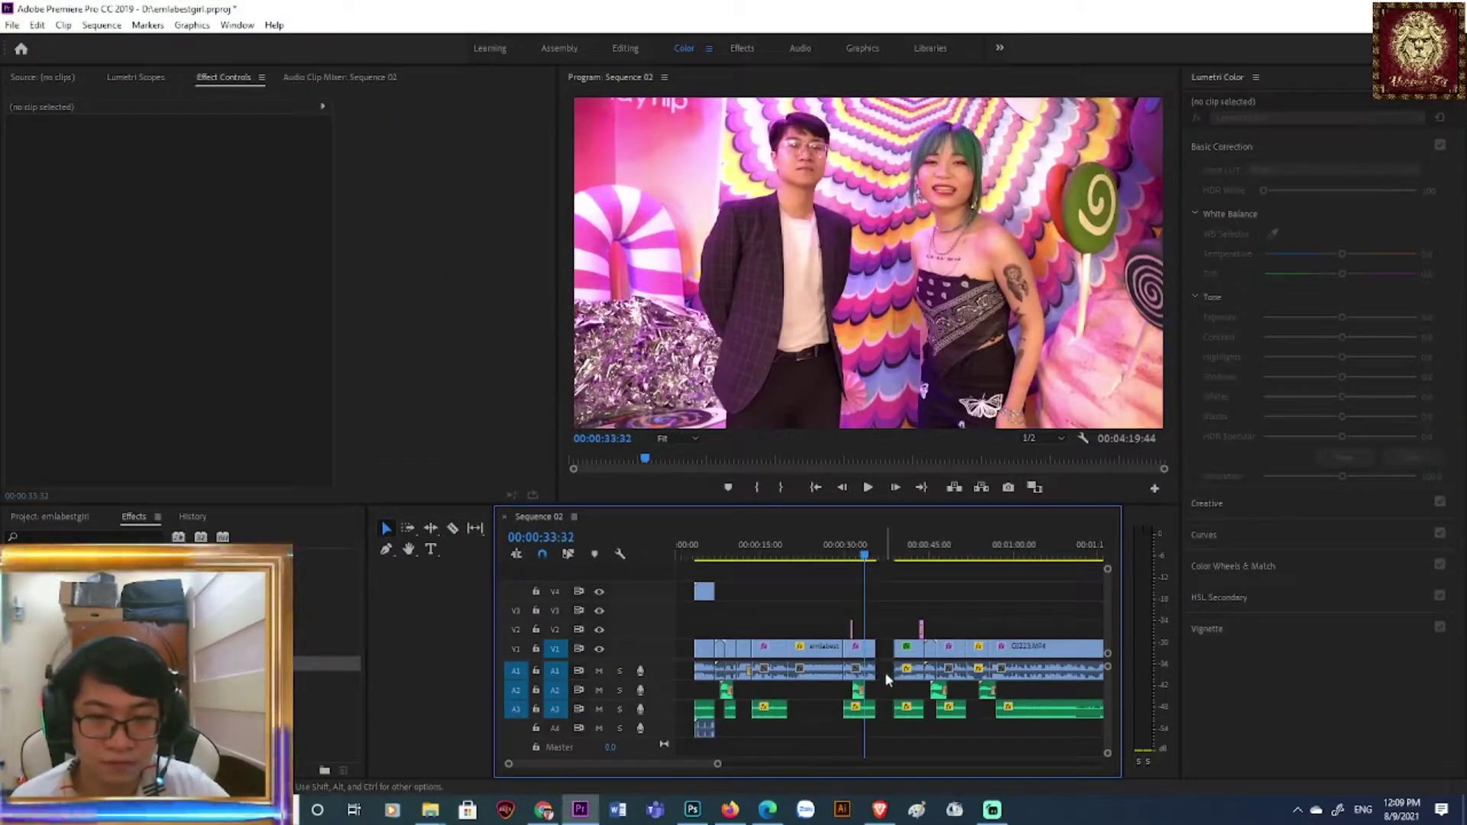
left_click(940, 659)
- Play the desaturated C0223.MP4 clip, and undo the deletion of the piece before it
key("space")
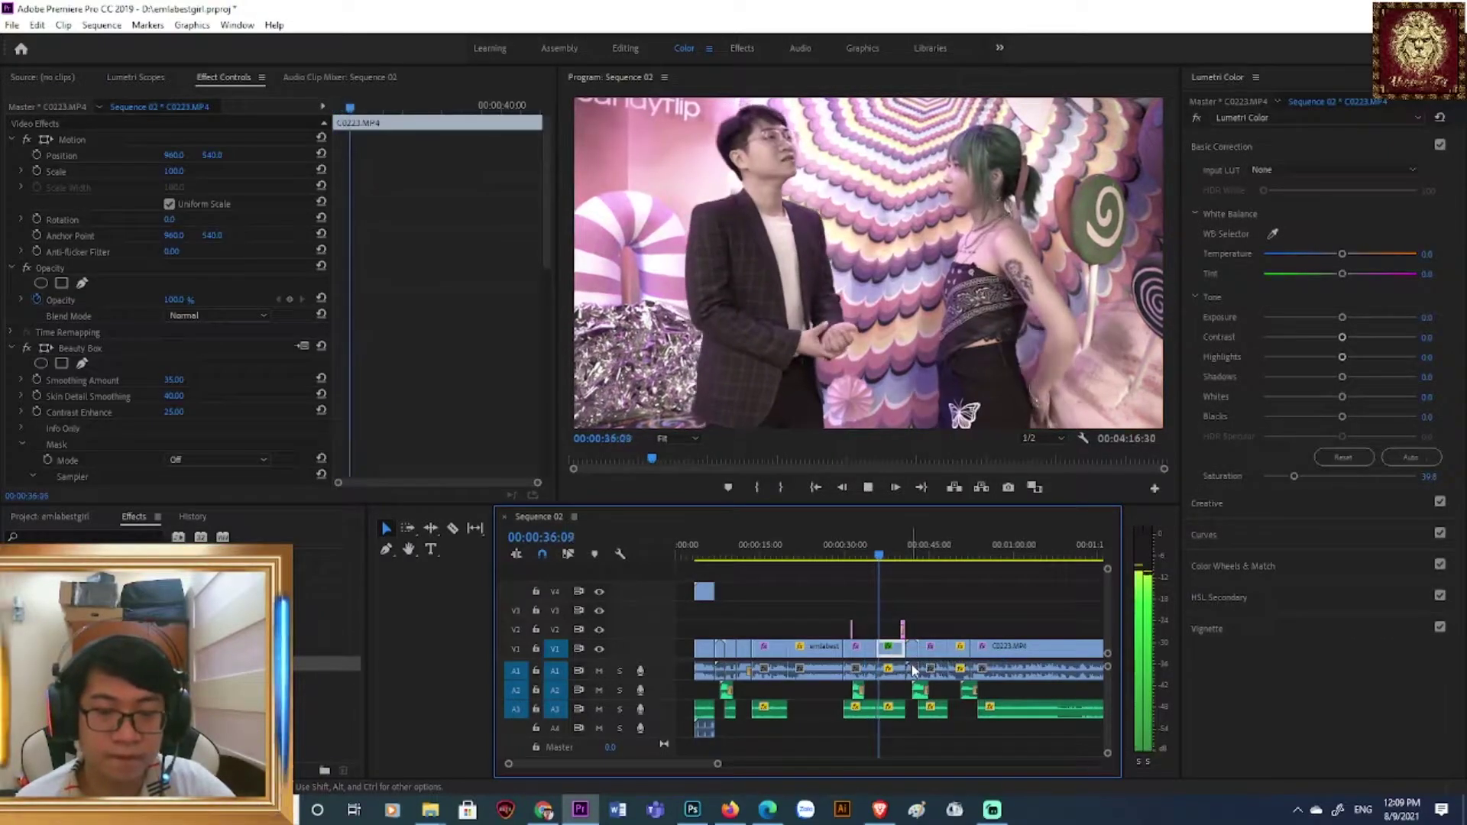
key("space")
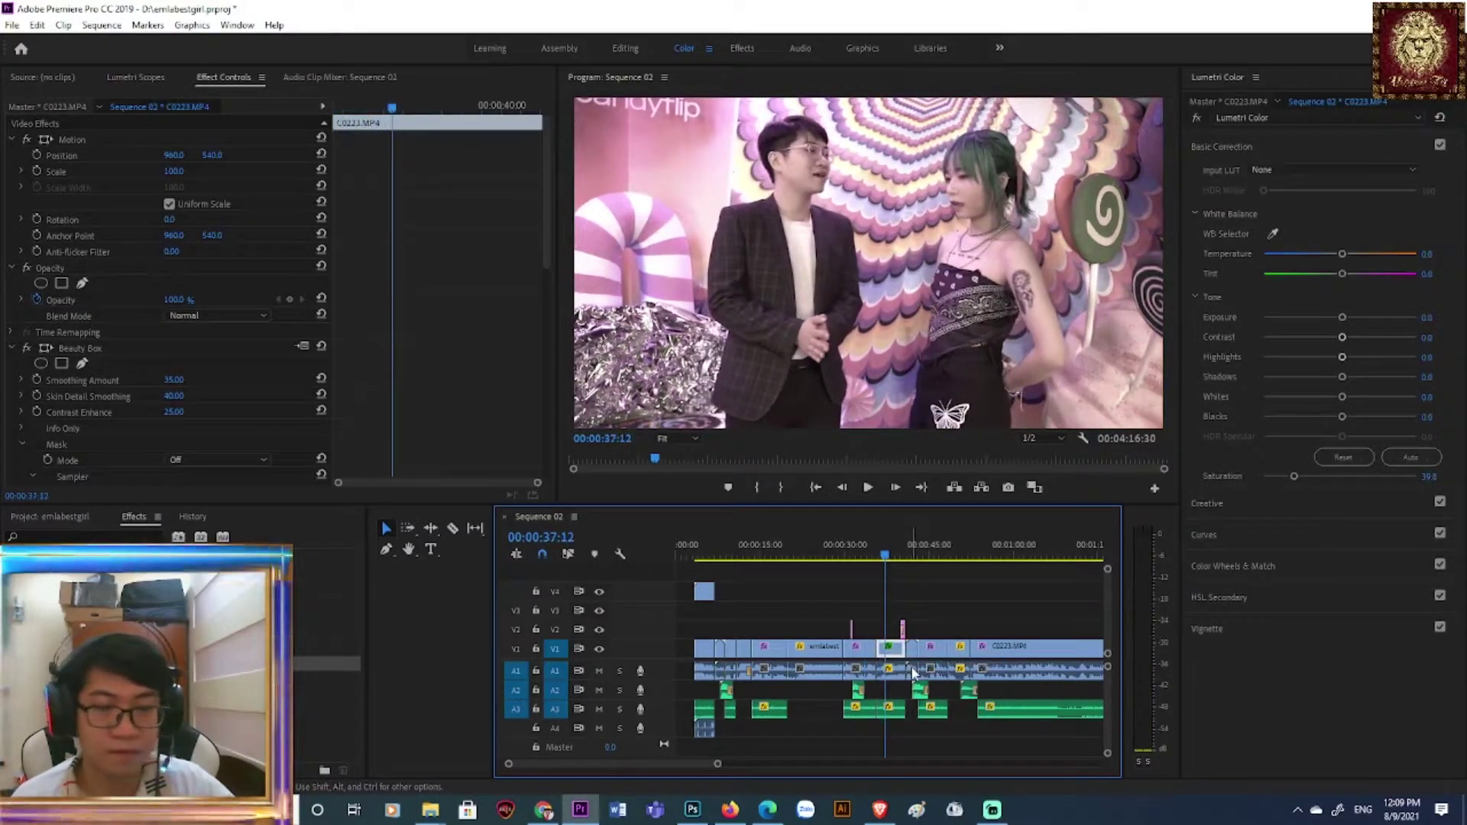
left_click_drag(924, 690, 942, 690)
key("ctrl+z")
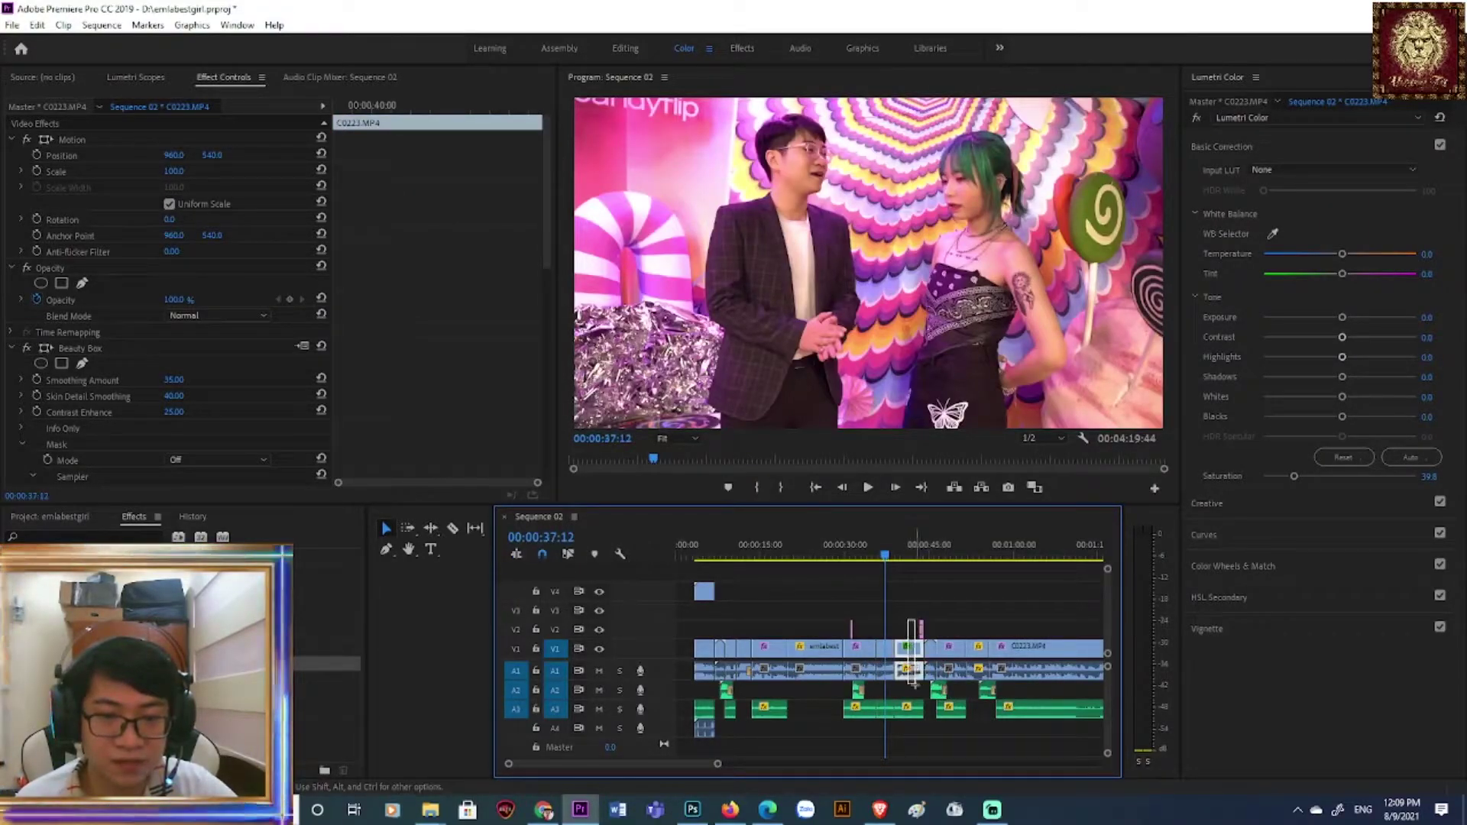
- Delete the desaturated C0223.MP4 clip with its V2 graphic, A1 audio and A3 music, and play the piece before the gap
left_click_drag(922, 729, 920, 753)
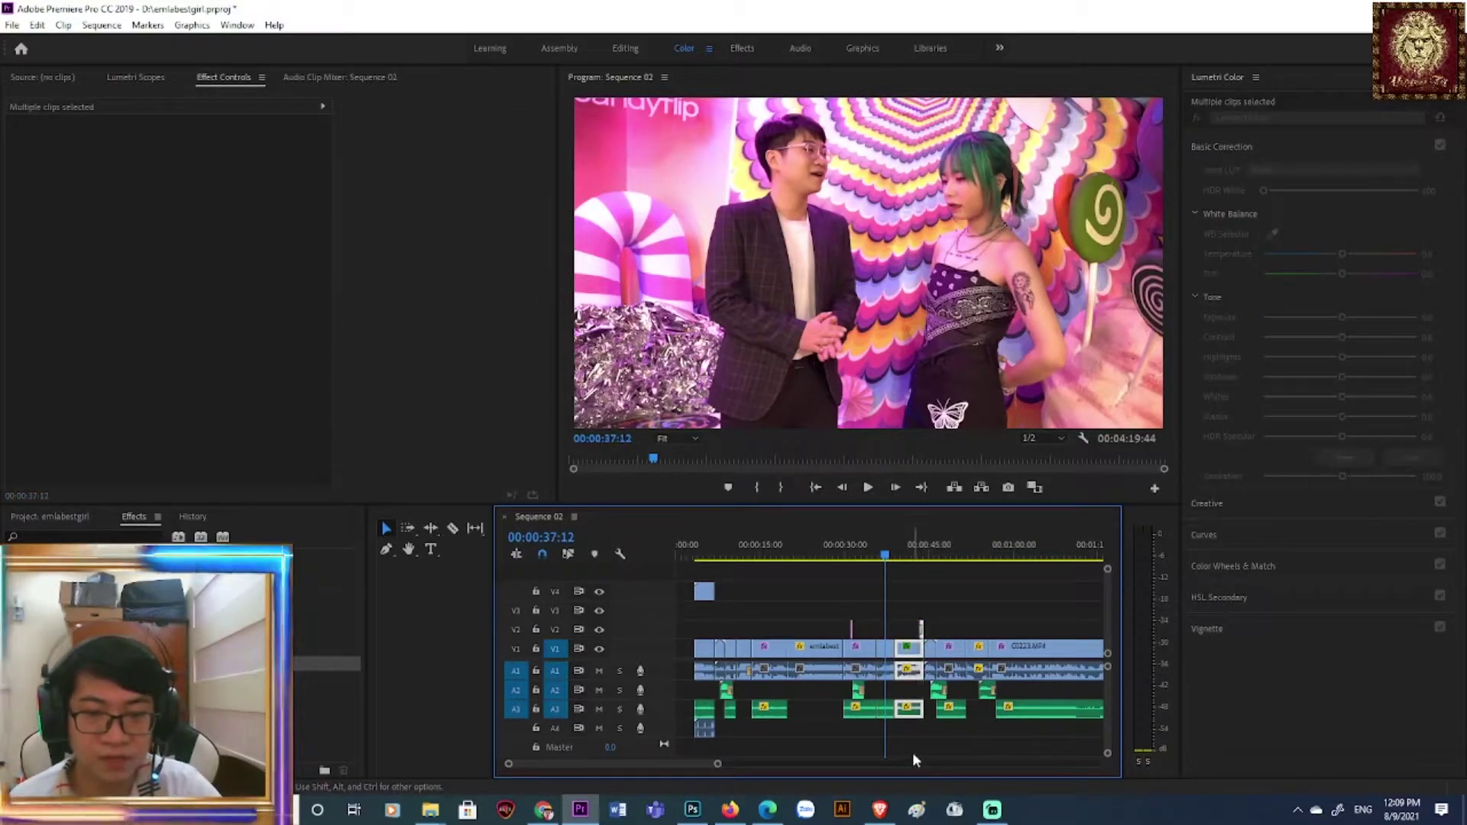
key("Delete")
left_click(875, 552)
key("space")
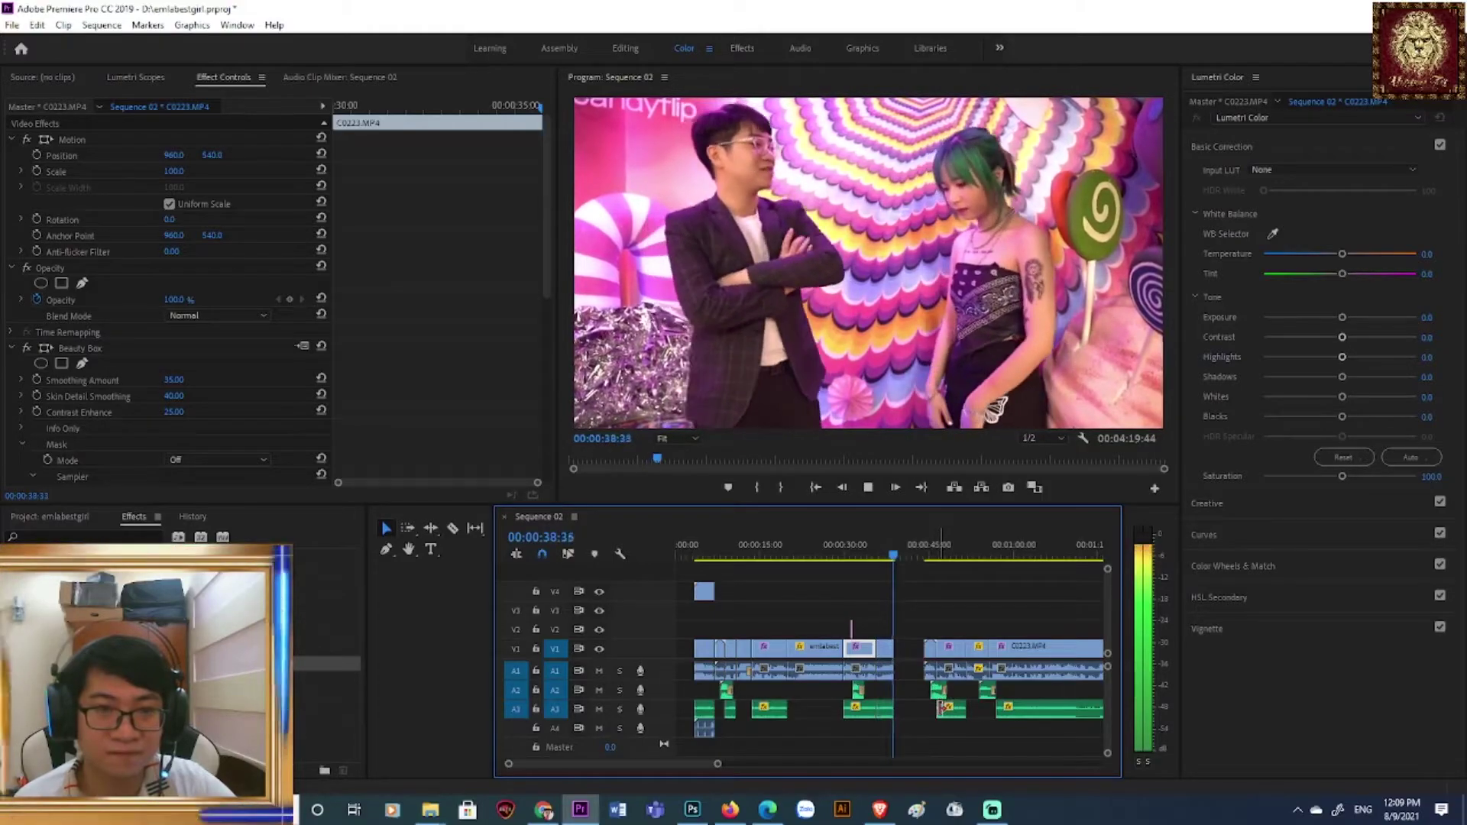
key("space")
- Move the audience laughter sound on A2 from after the gap under the last C0223.MP4 piece, starting at about 00:00:36:39
left_click_drag(939, 697, 891, 695)
left_click_drag(895, 558, 872, 562)
left_click_drag(718, 764, 658, 782)
left_click_drag(982, 694, 1009, 694)
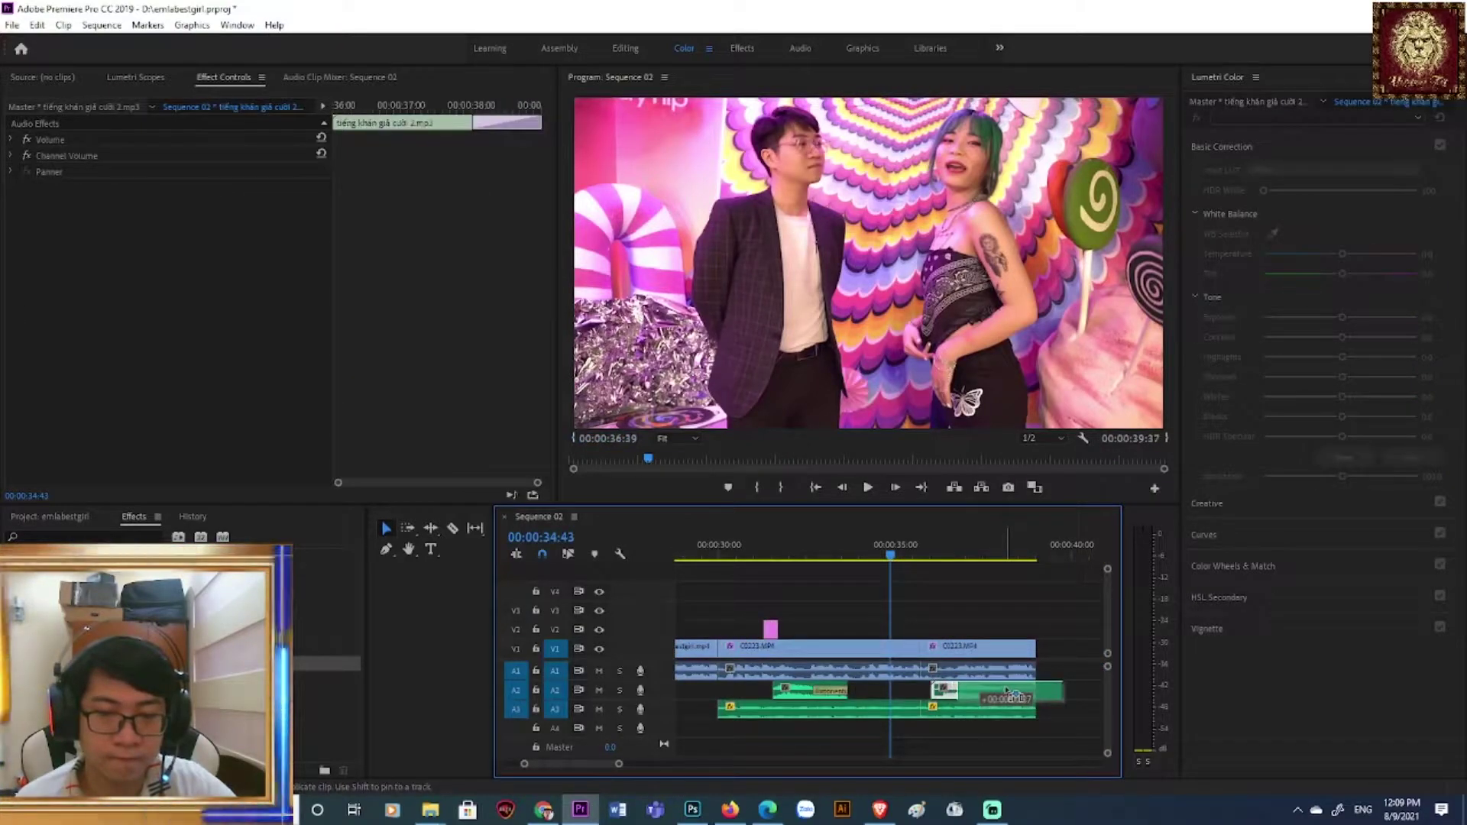
key("space")
left_click_drag(619, 768, 655, 765)
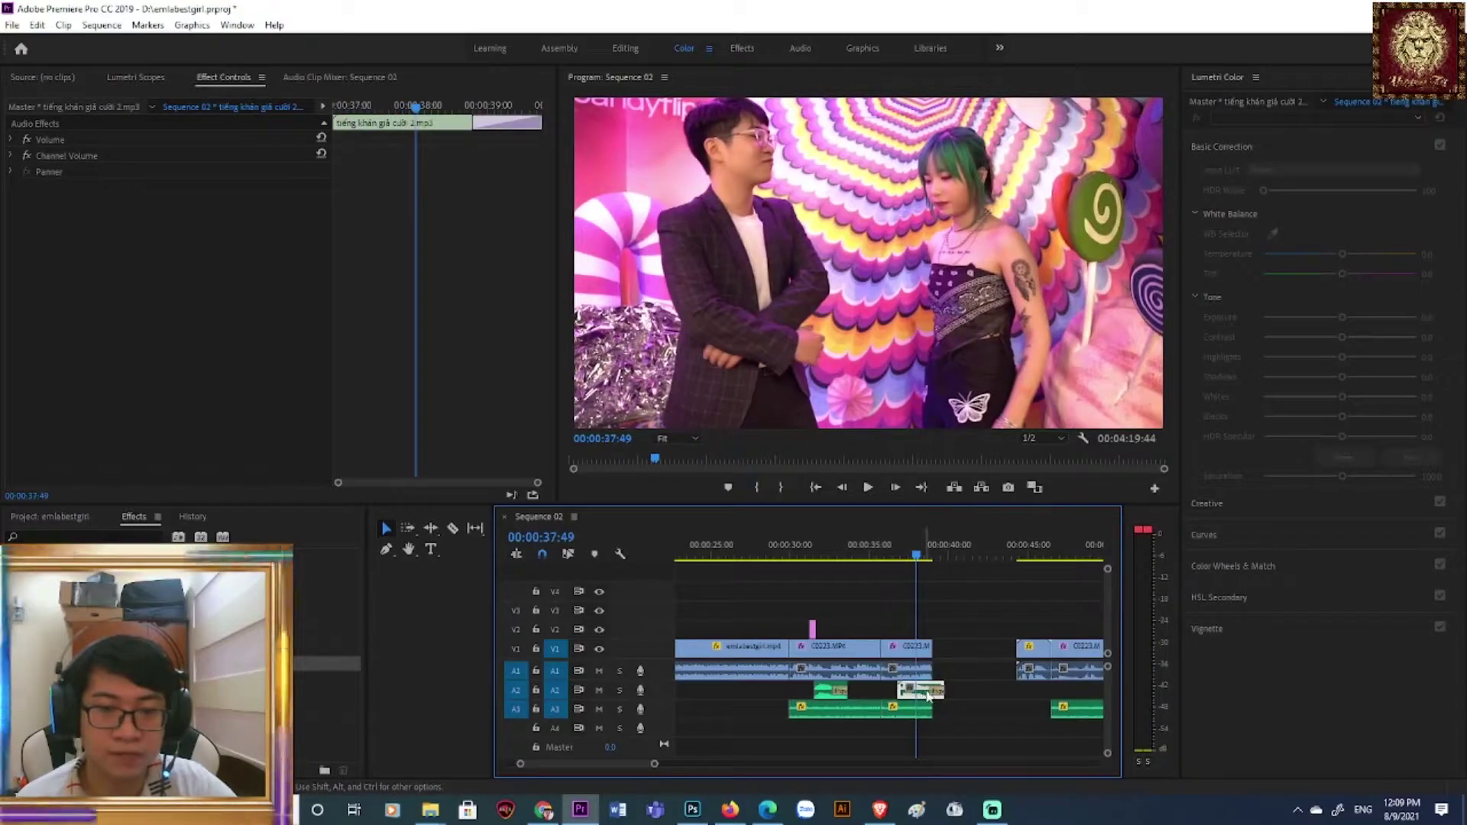
- Shift the laughter sound on A2 to start at about 00:00:38:29, playing the passage to check its timing
left_click_drag(940, 696, 940, 691)
left_click_drag(912, 558, 904, 556)
key("space")
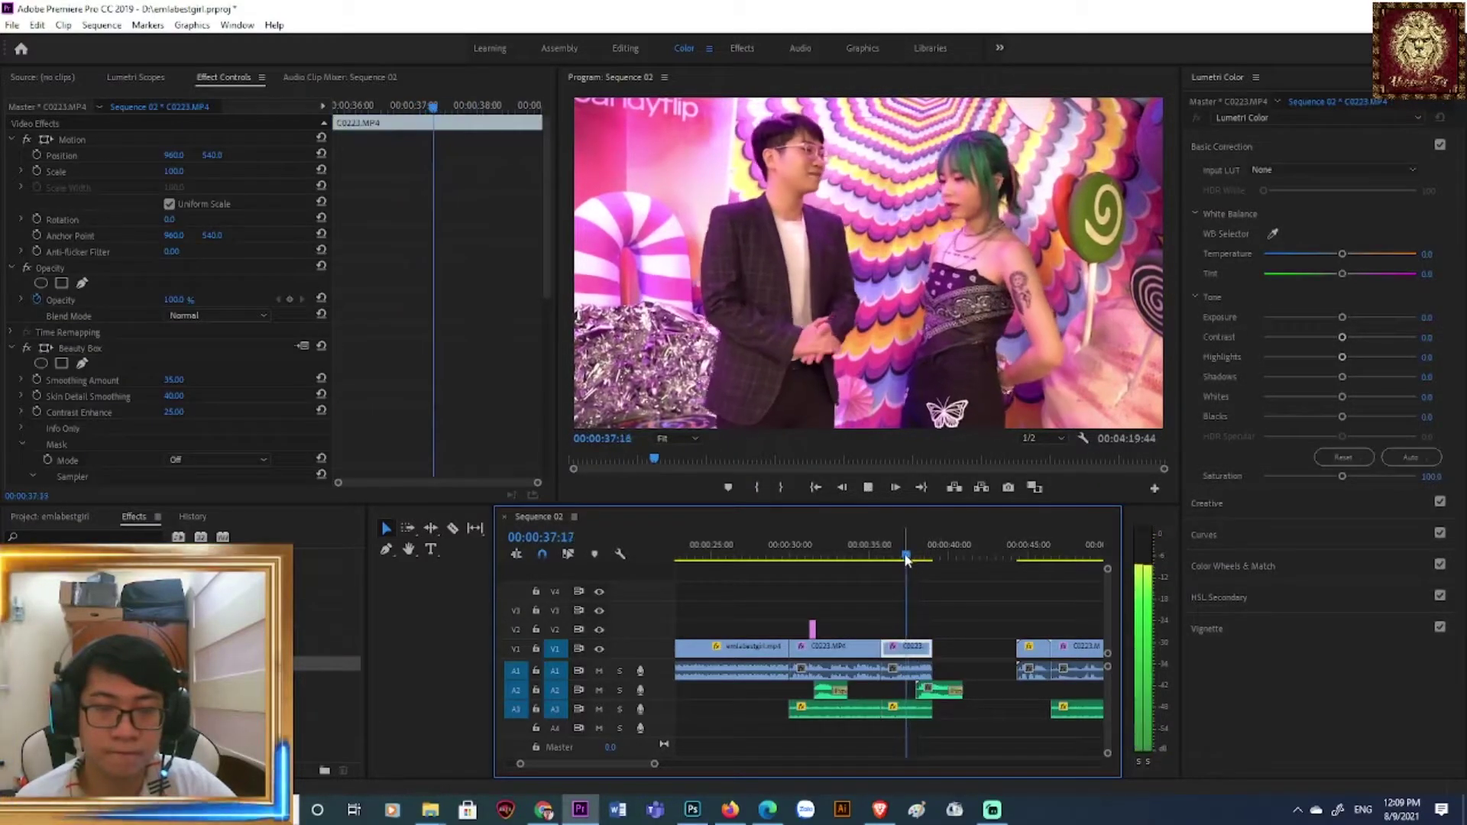
key("space")
left_click_drag(940, 690, 951, 690)
left_click(927, 556)
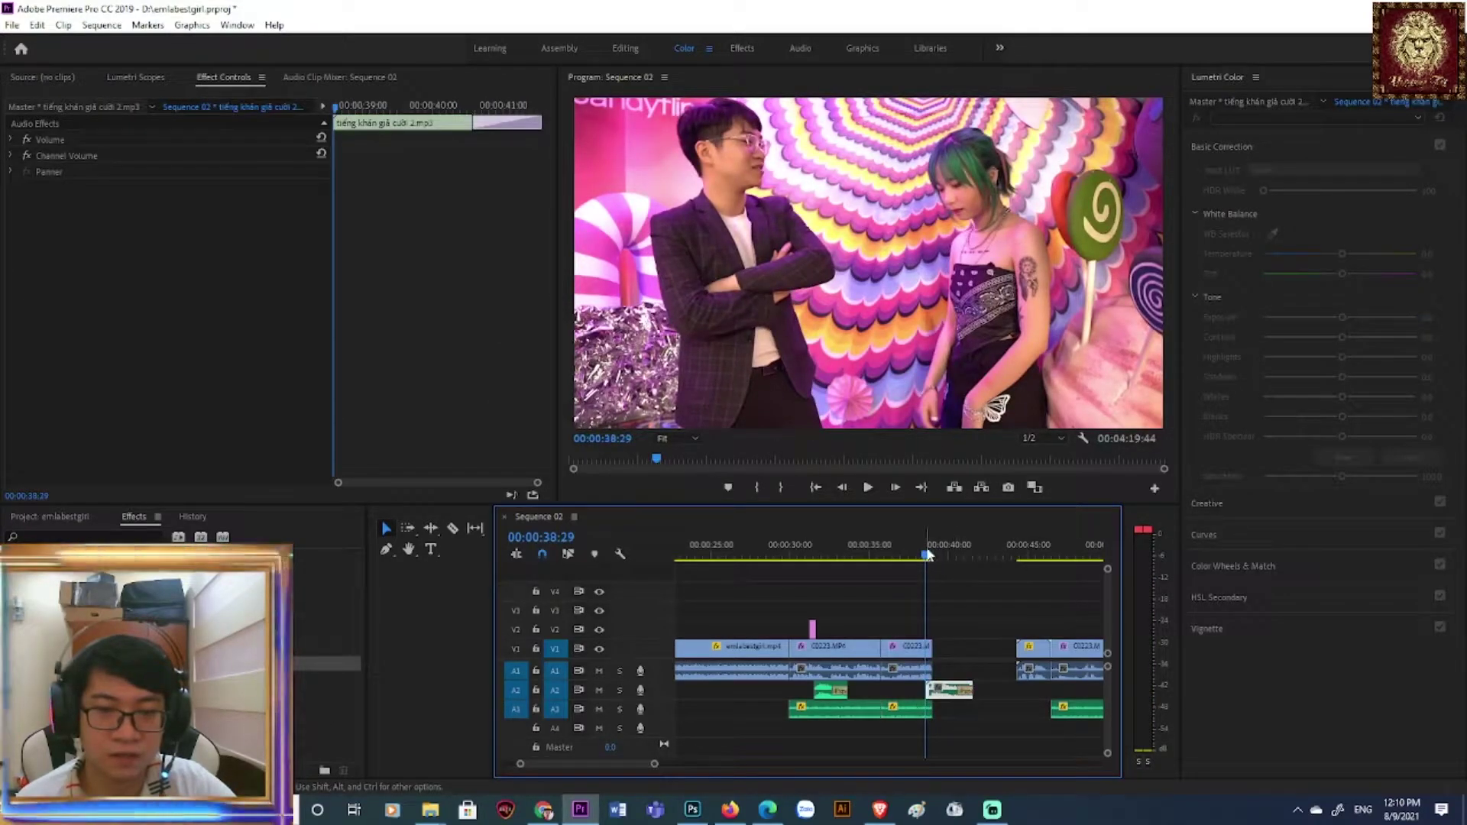
left_click(911, 556)
key("space")
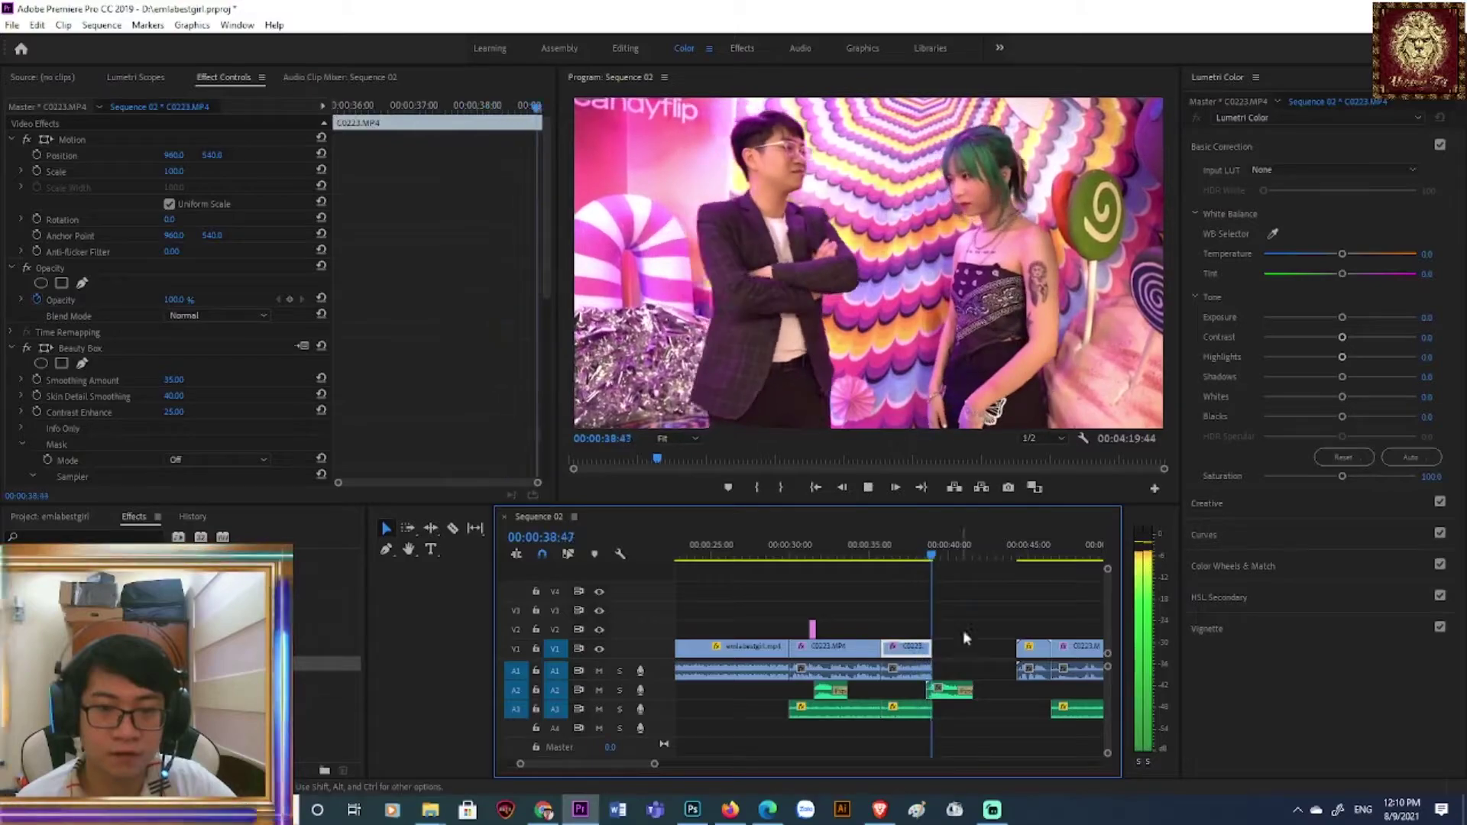
- Ripple delete the gap after the C0223.MP4 piece and play across the join through the deohieukieugi.mp4 clip
left_click(985, 646)
right_click(985, 646)
left_click(1001, 659)
left_click(931, 552)
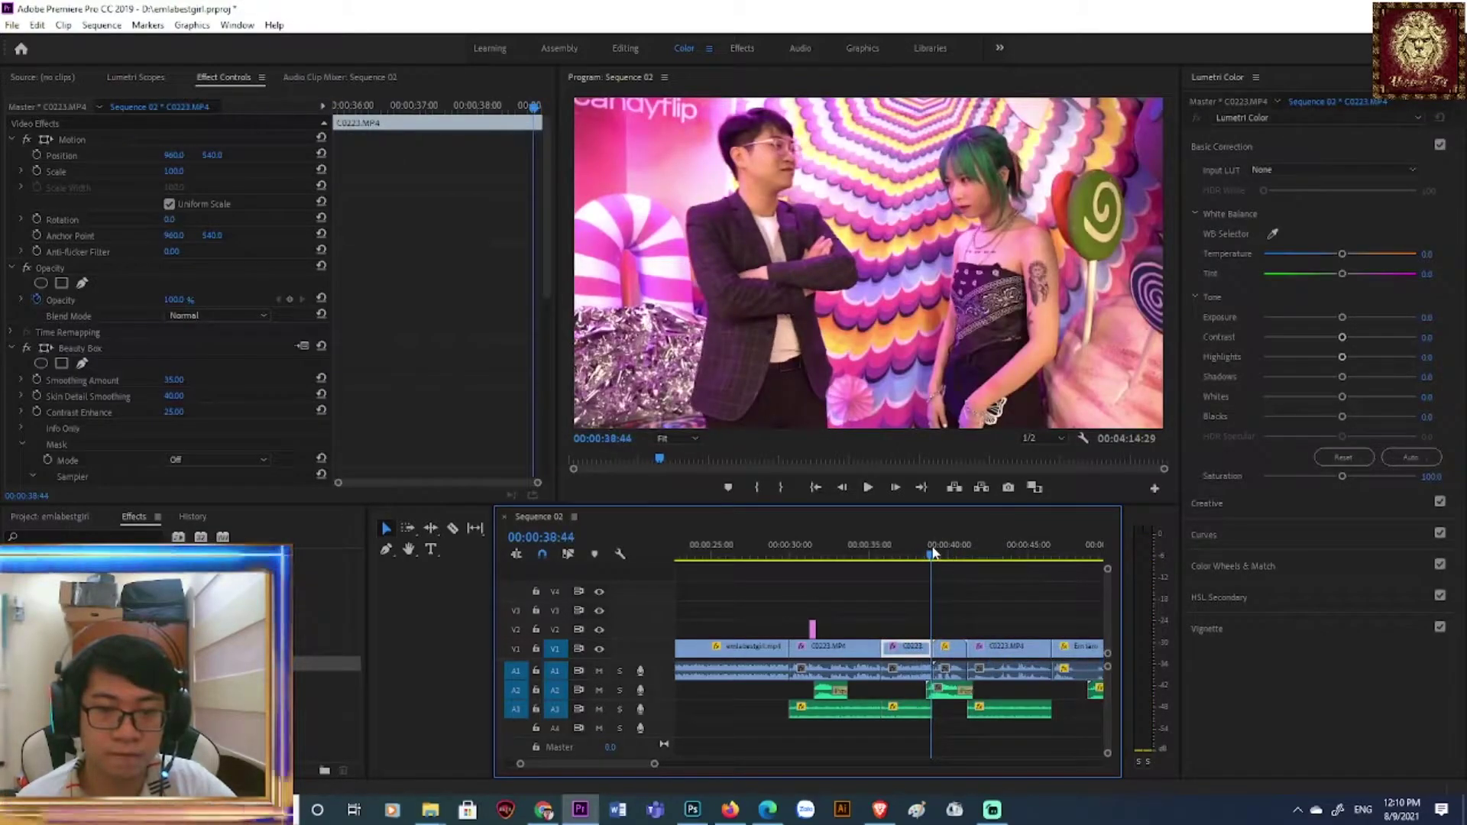
key("space")
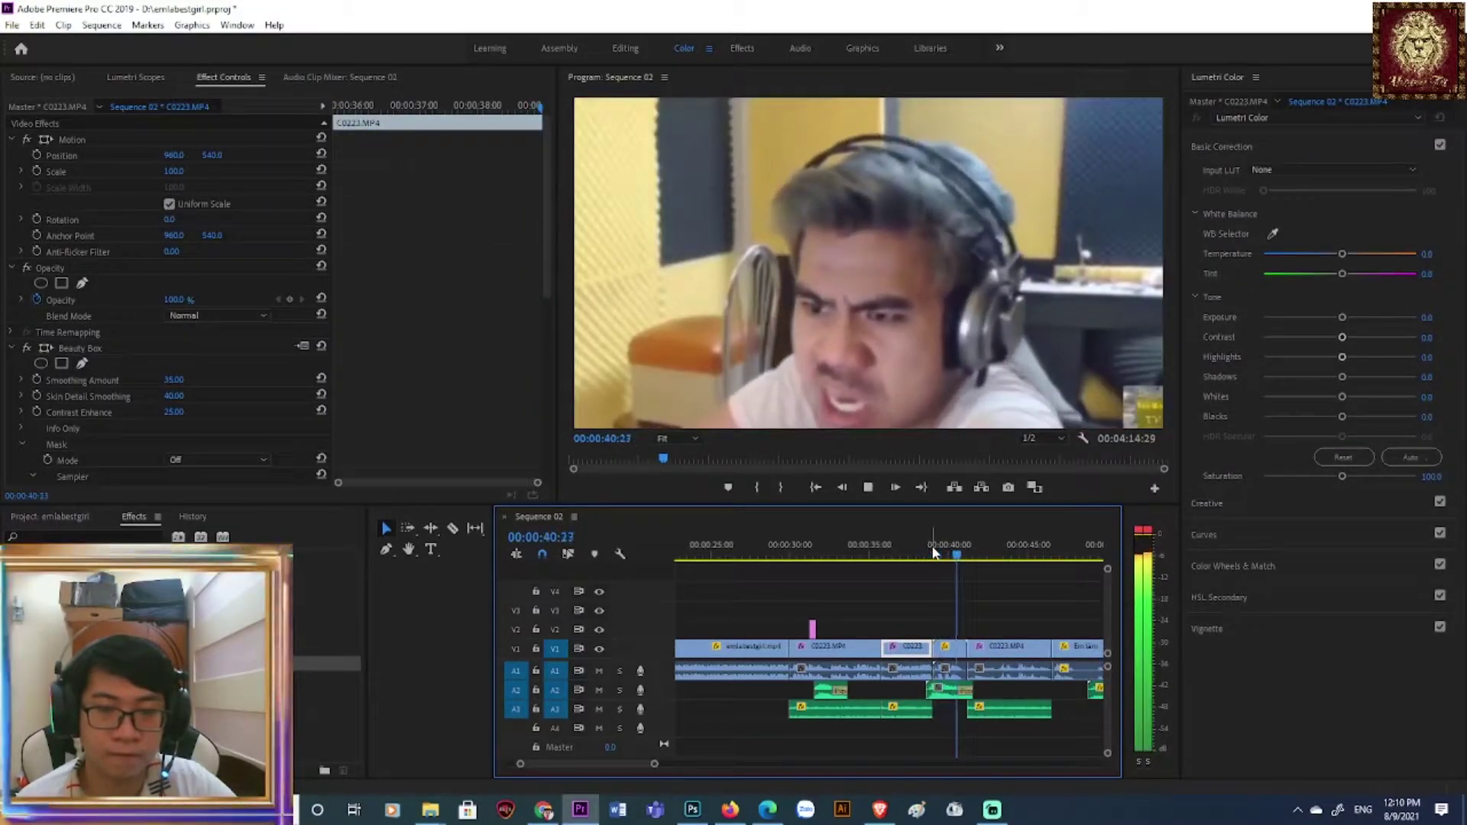
key("space")
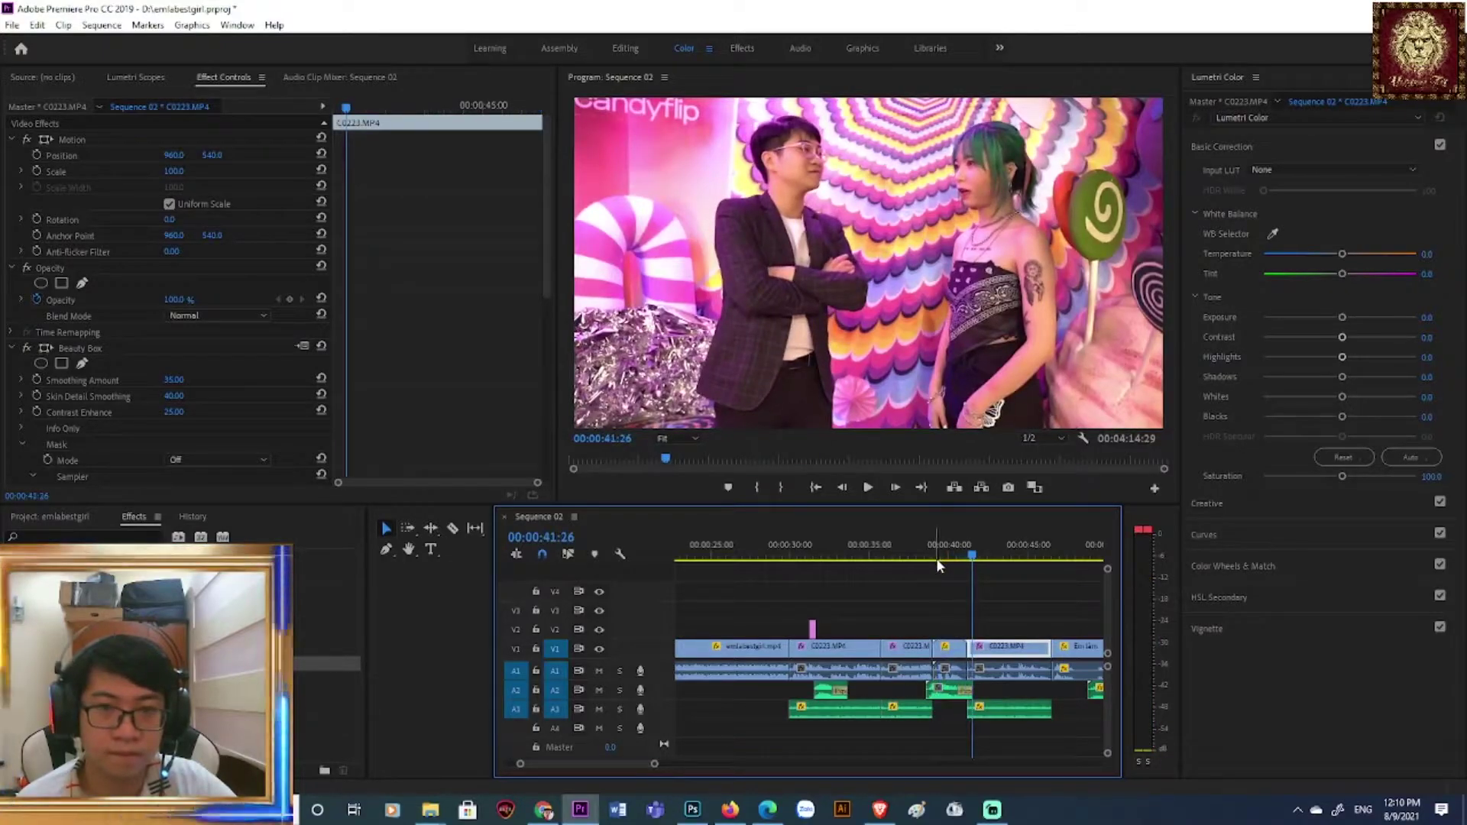
- Cut the C0223.MP4 clip and its A3 music at 00:00:42:35 and delete the part after the cut with its audio
key("space")
key("space")
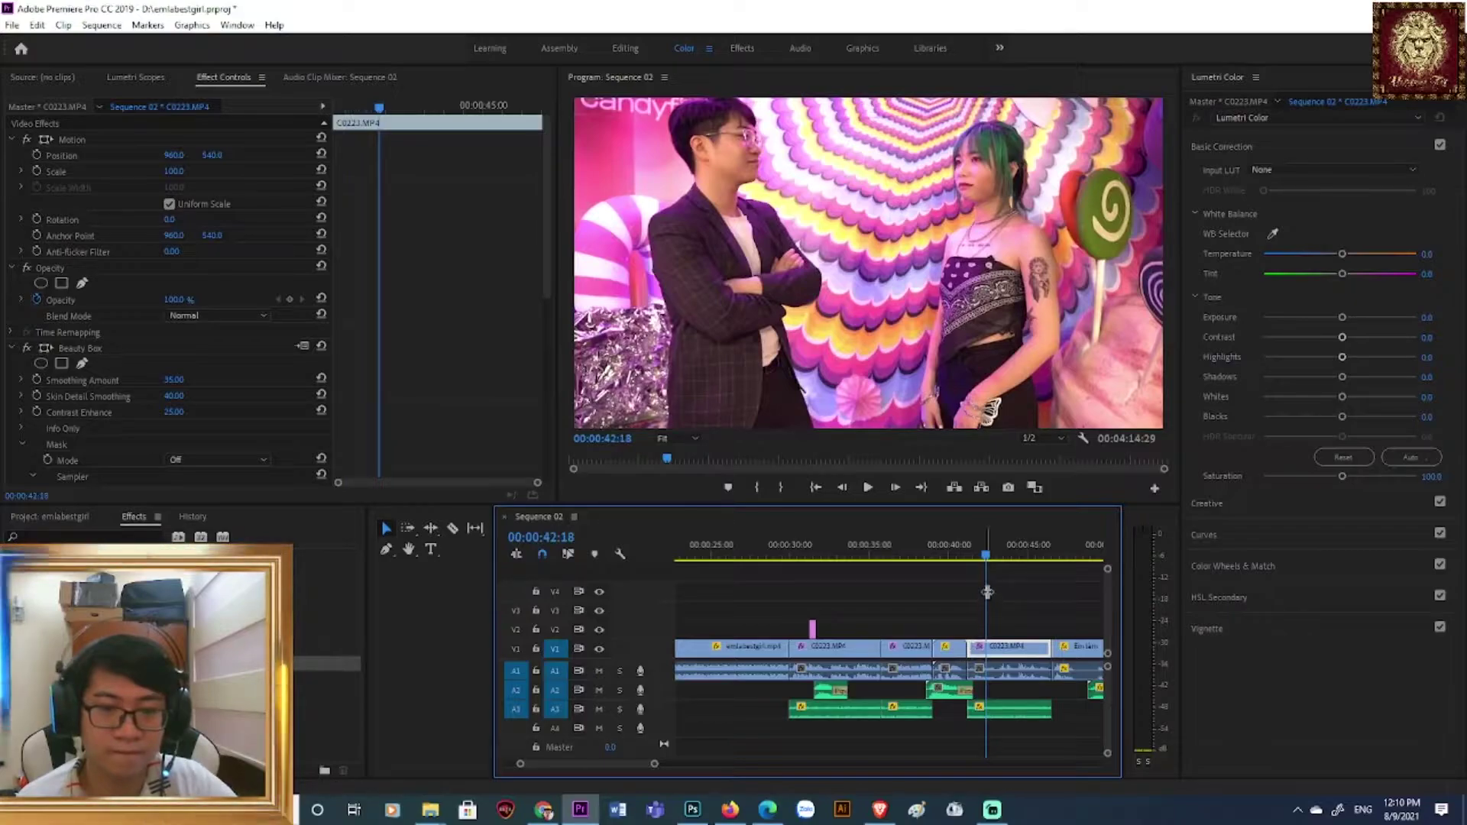
mouse_move(988, 573)
left_mouse_down()
mouse_move(993, 557)
mouse_move(961, 564)
left_mouse_up()
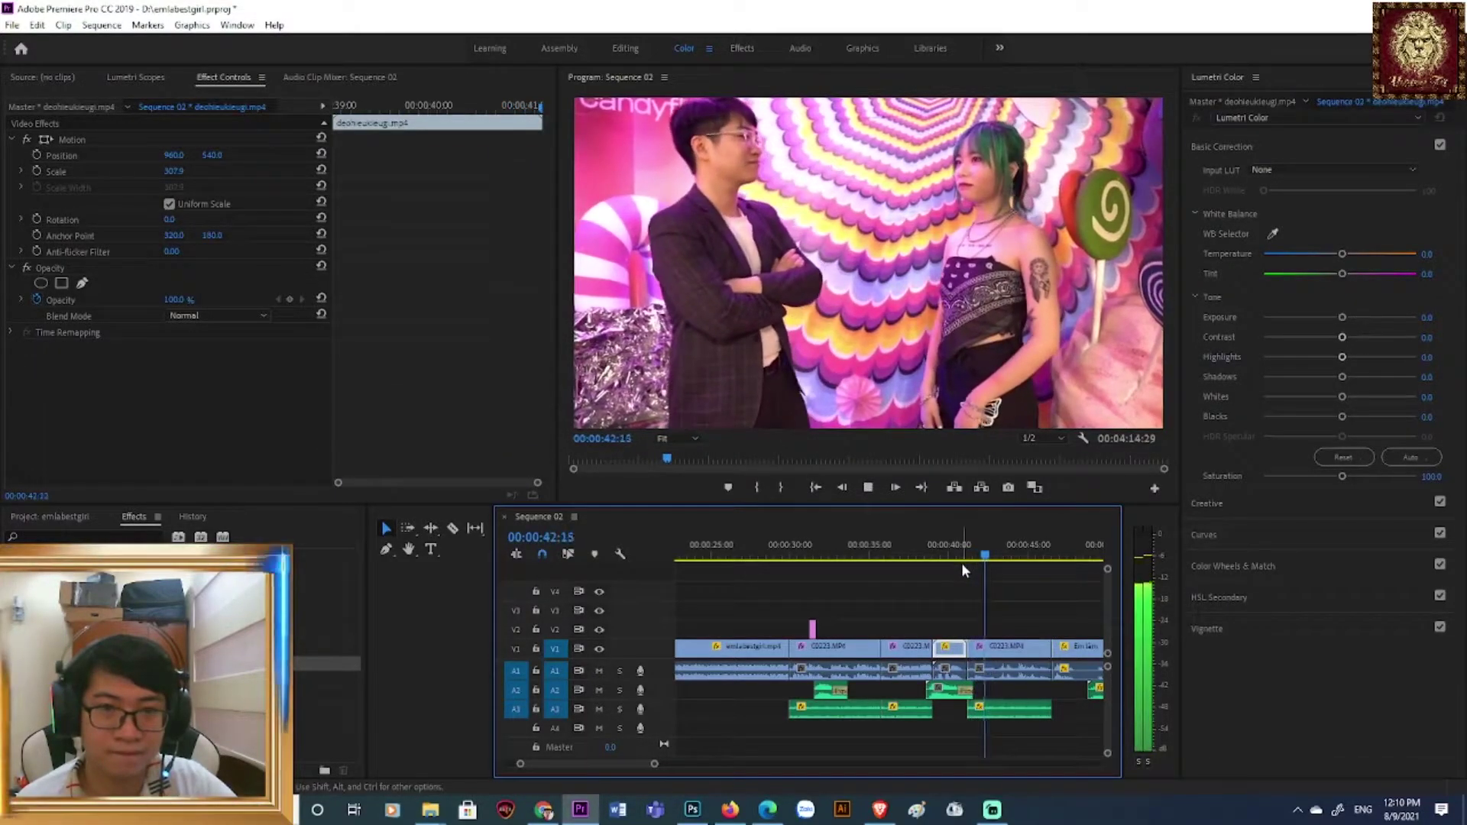
key("space")
left_click(453, 529)
left_click(1001, 649)
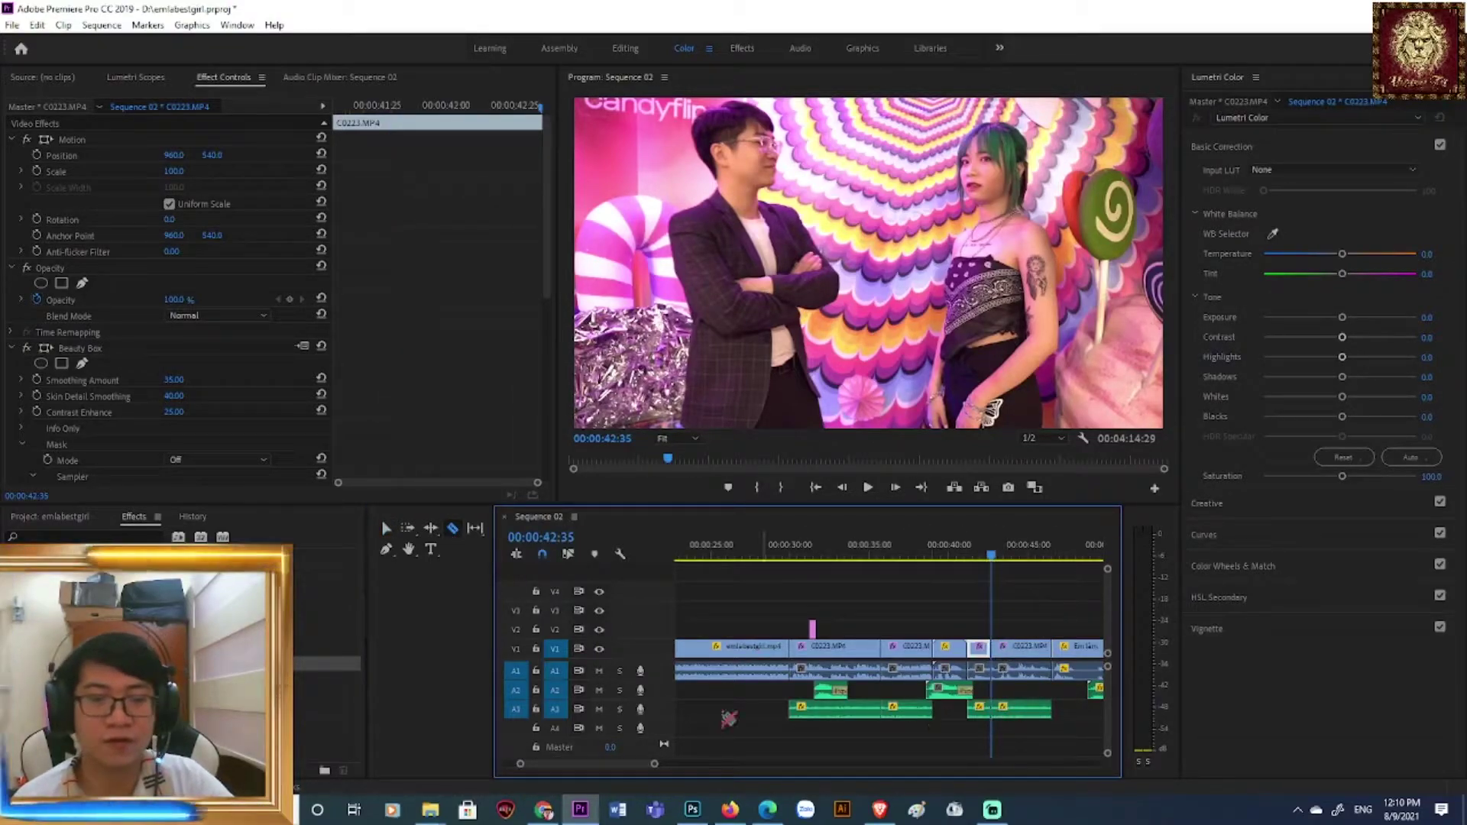
left_click(386, 528)
left_click(1022, 646)
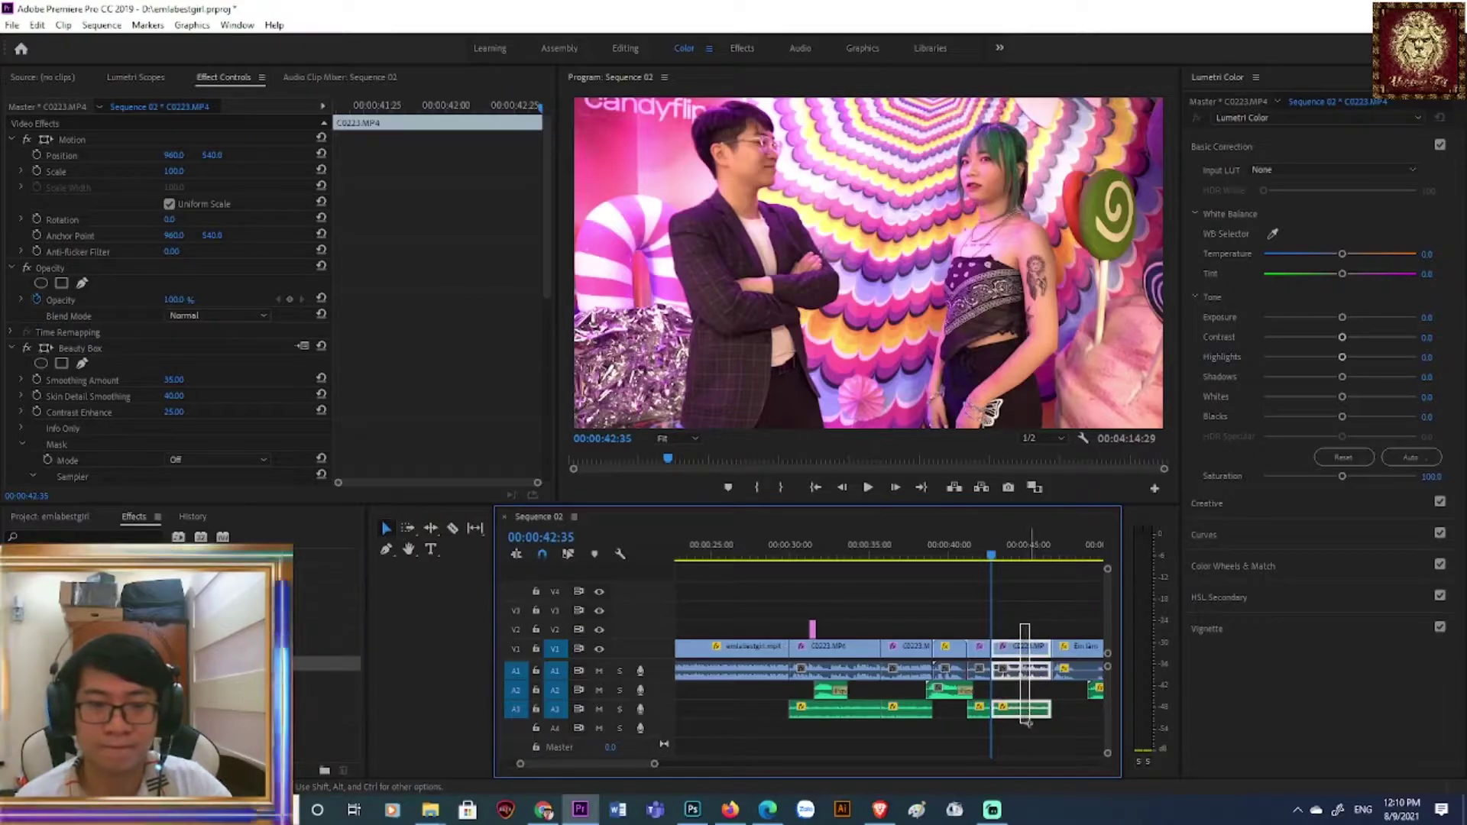
key("Delete")
- Play a passage of the next long C0223.MP4 clip, then delete it with the short clip before it and their audio
left_click_drag(654, 764, 703, 764)
left_click_drag(899, 553, 991, 552)
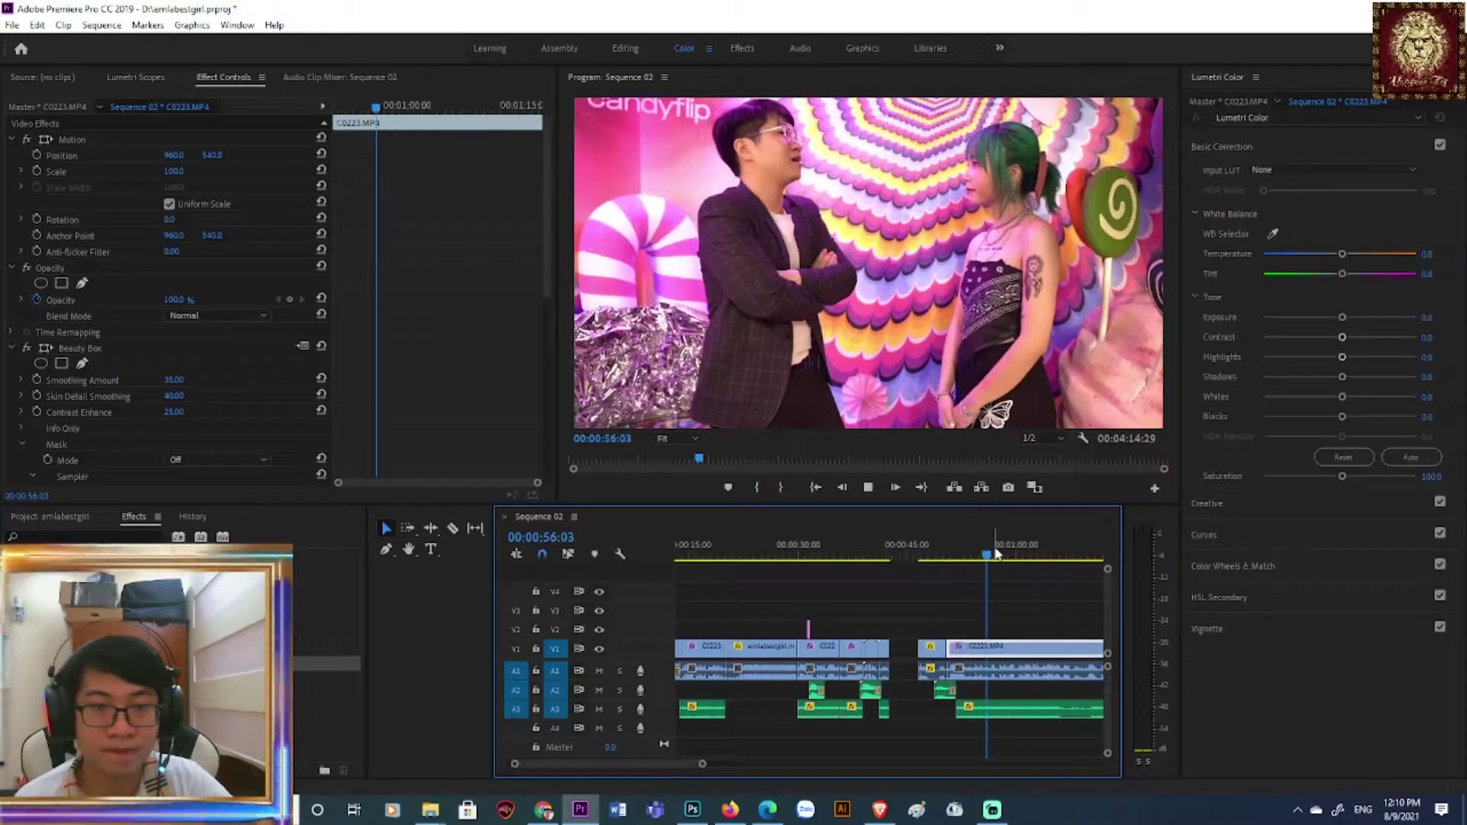
key("space")
left_click_drag(704, 765, 746, 766)
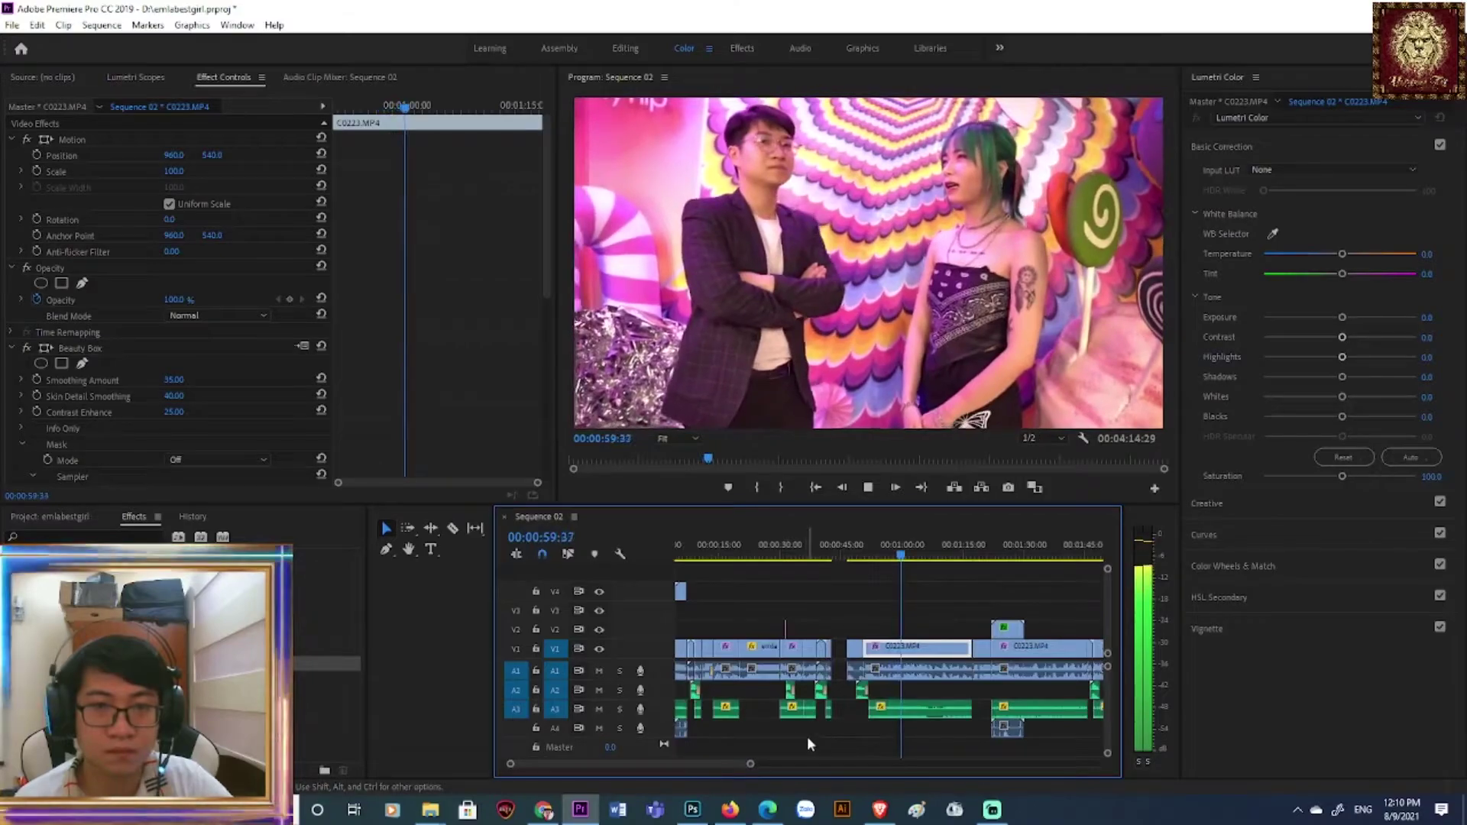
key("space")
left_click_drag(858, 603, 932, 728)
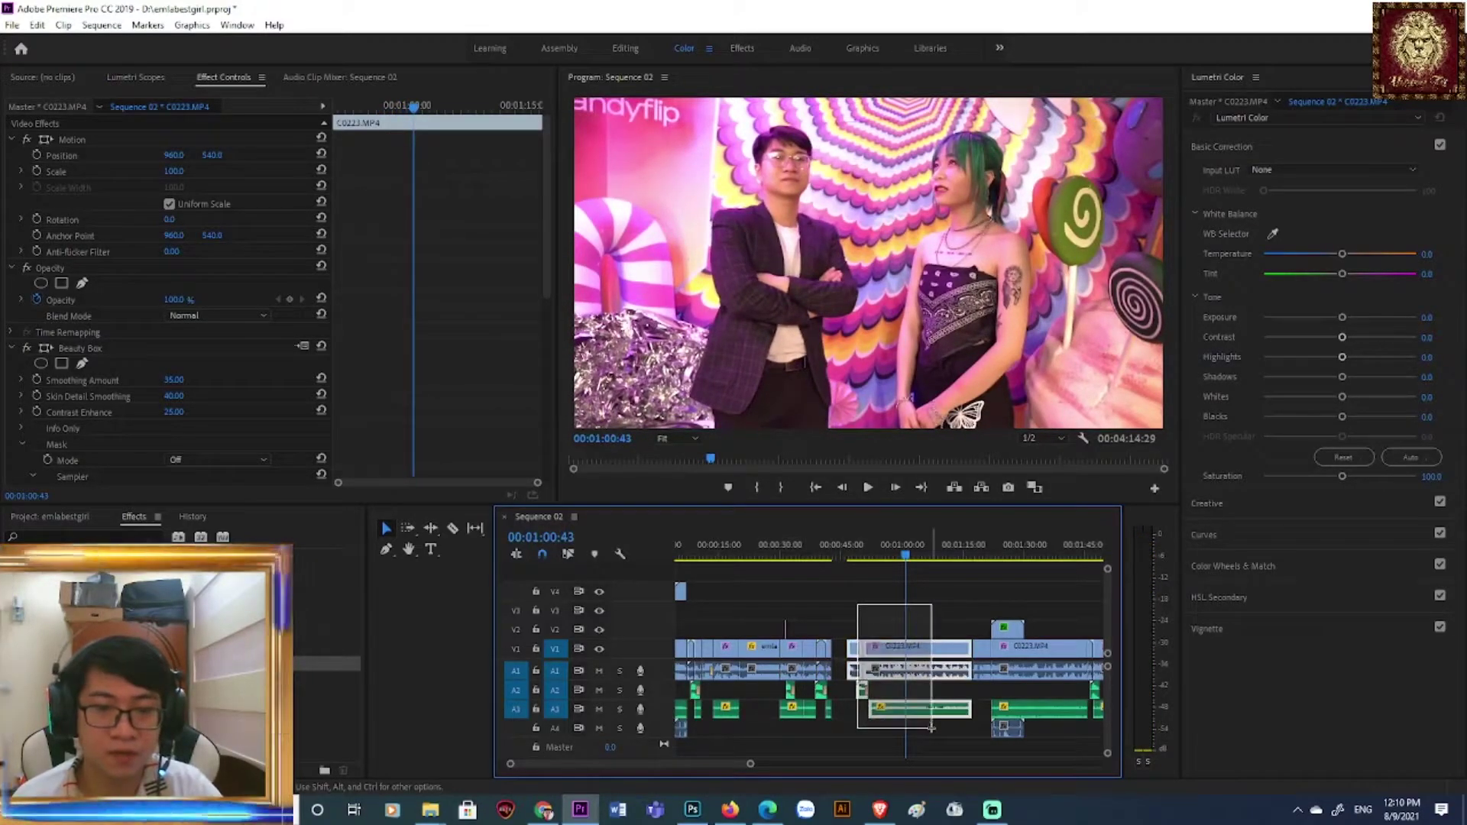
key("Delete")
- Check the short reaction clip at 00:01:18:45 and delete it together with its audio
left_click_drag(906, 558, 980, 563)
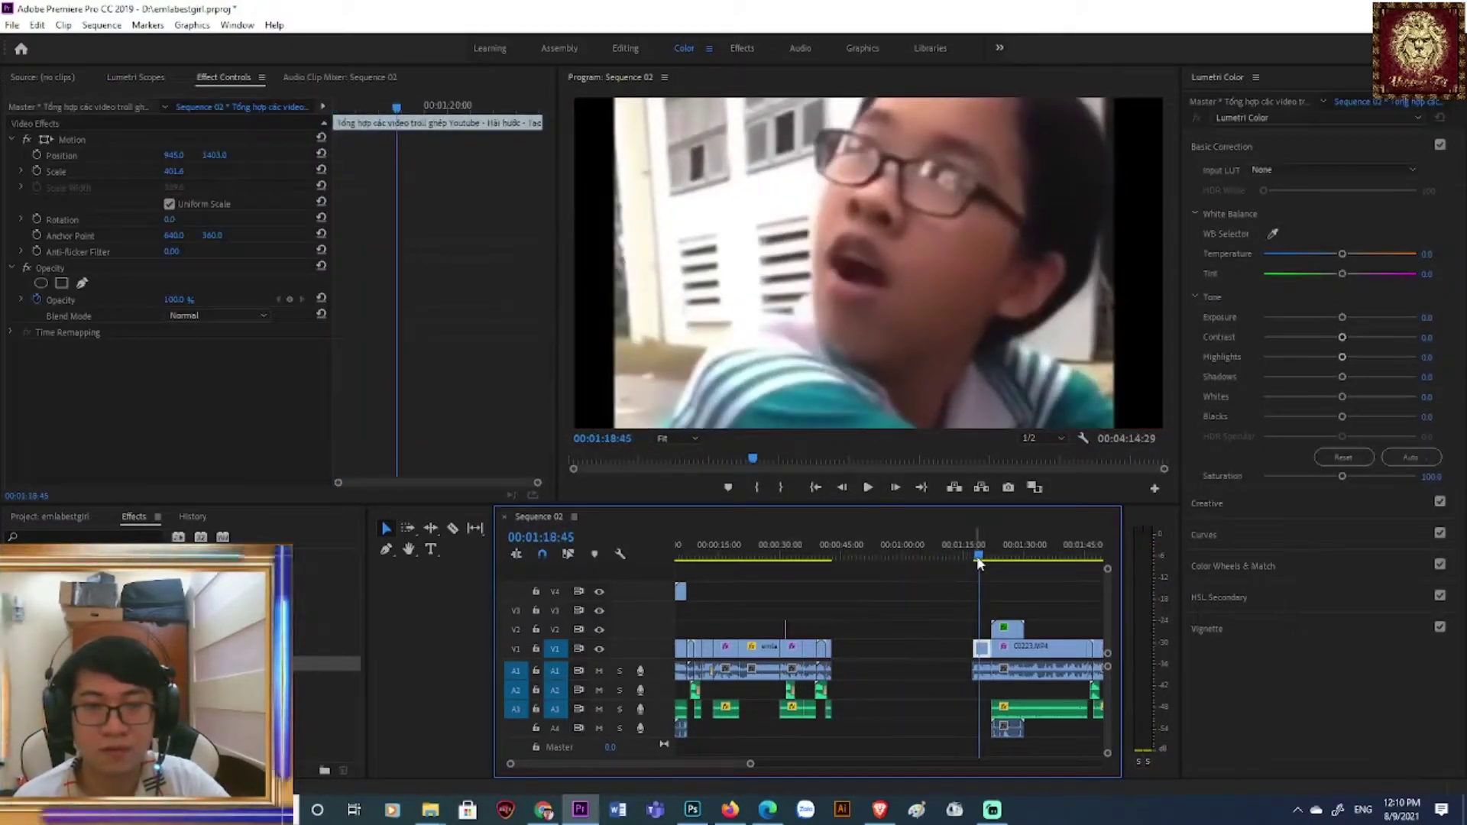
left_click_drag(981, 684, 979, 683)
key("Delete")
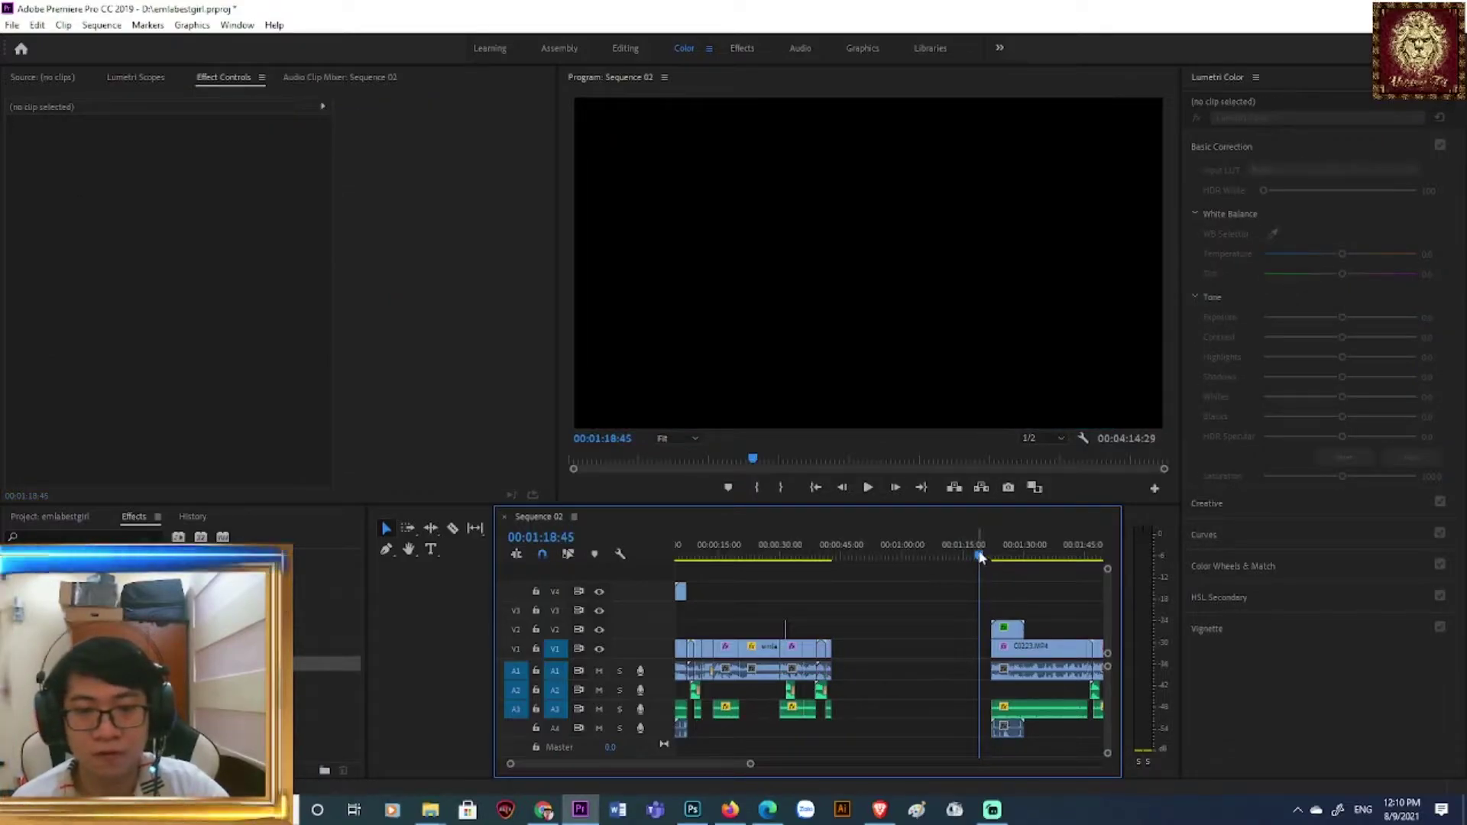
- Ripple delete the long gap before the C0223.MP4 clip with the subscribe graphic on V2 and play across the join
left_click_drag(980, 558, 1005, 559)
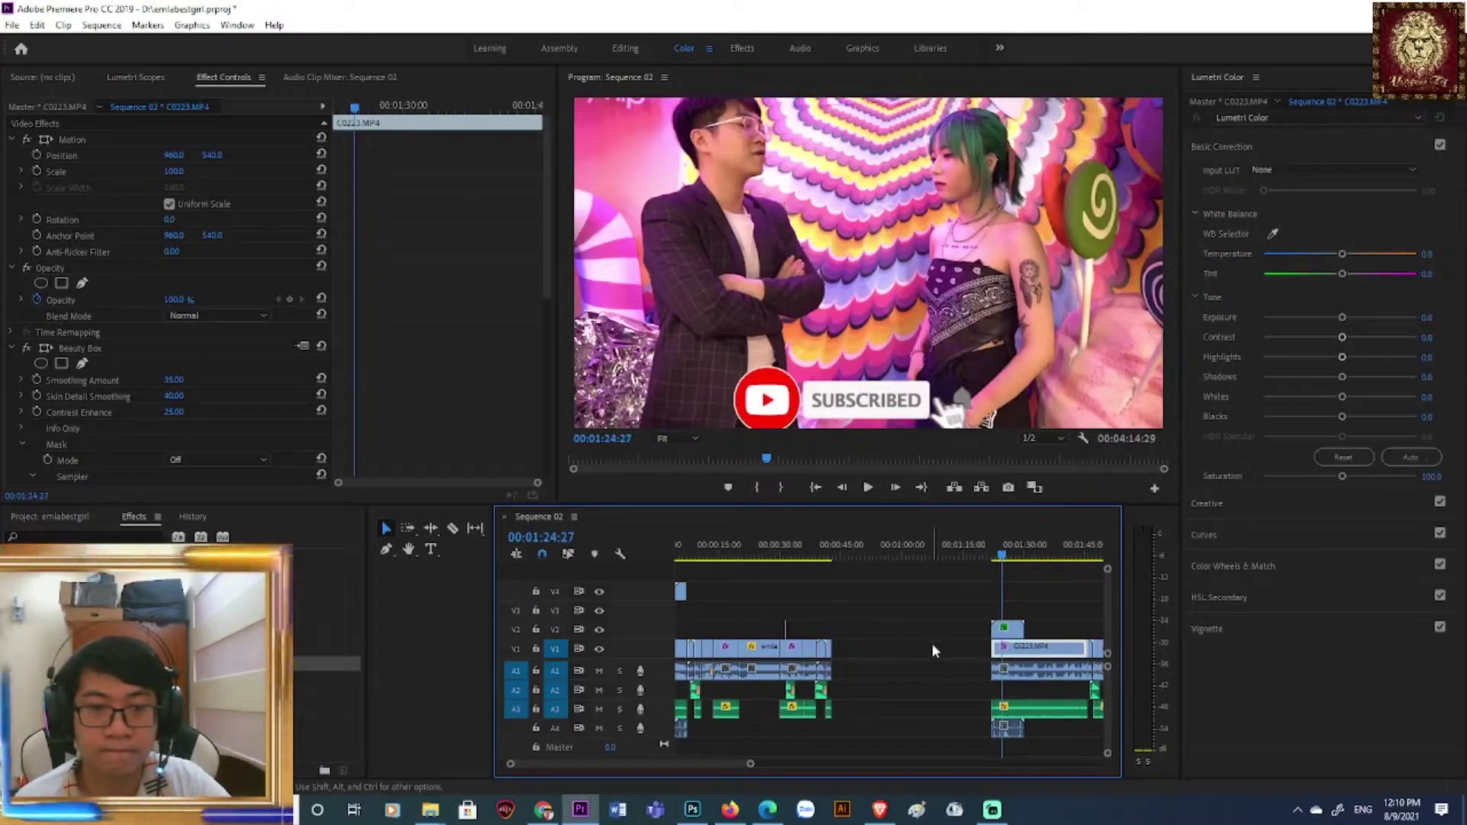
right_click(932, 646)
left_click(974, 660)
left_click(842, 562)
key("space")
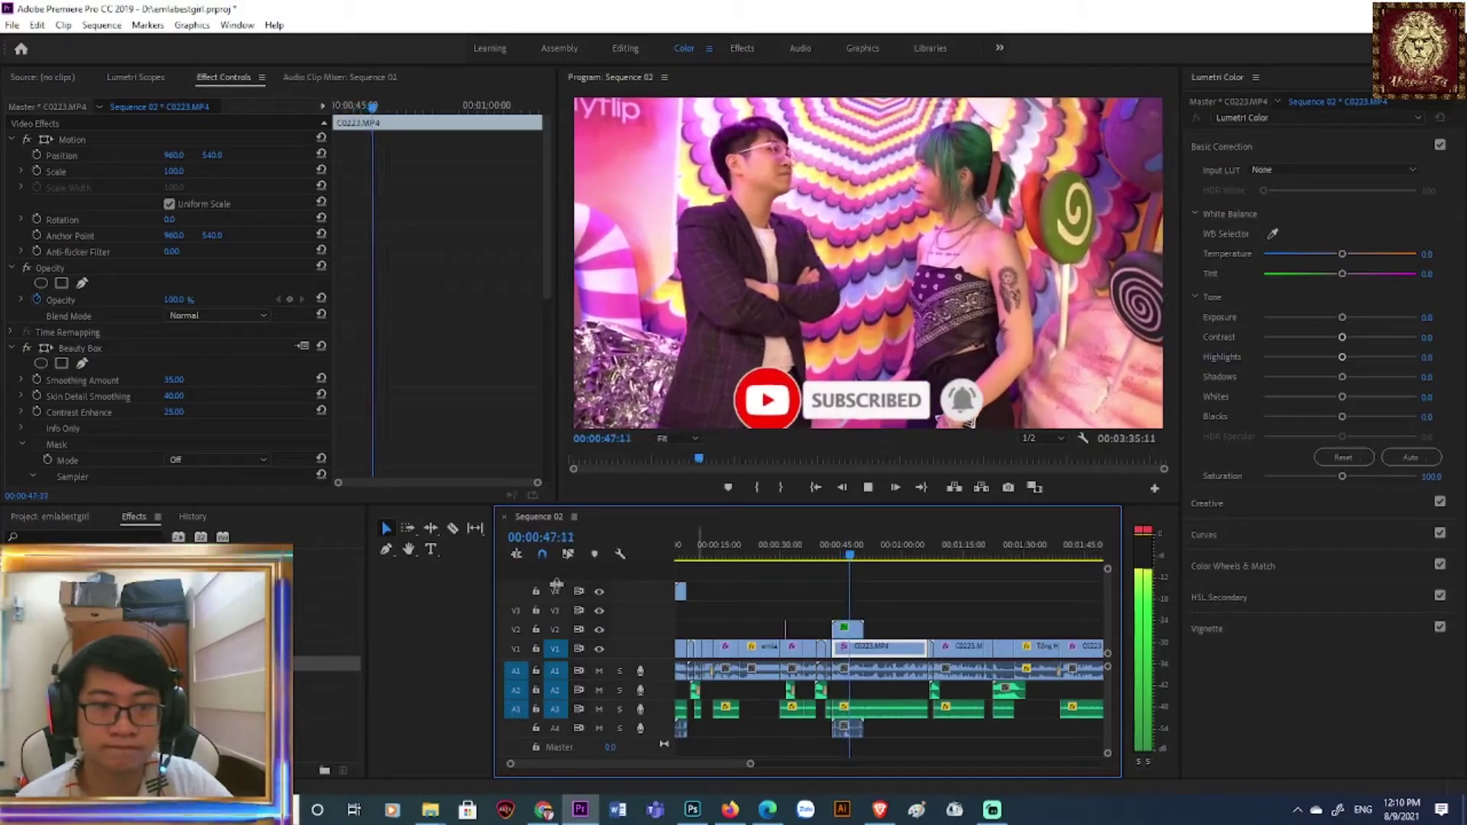
- Cut the C0223.MP4 clip under the subscribe graphic at 00:00:51:49 and delete the part after the cut with its music
left_click(453, 528)
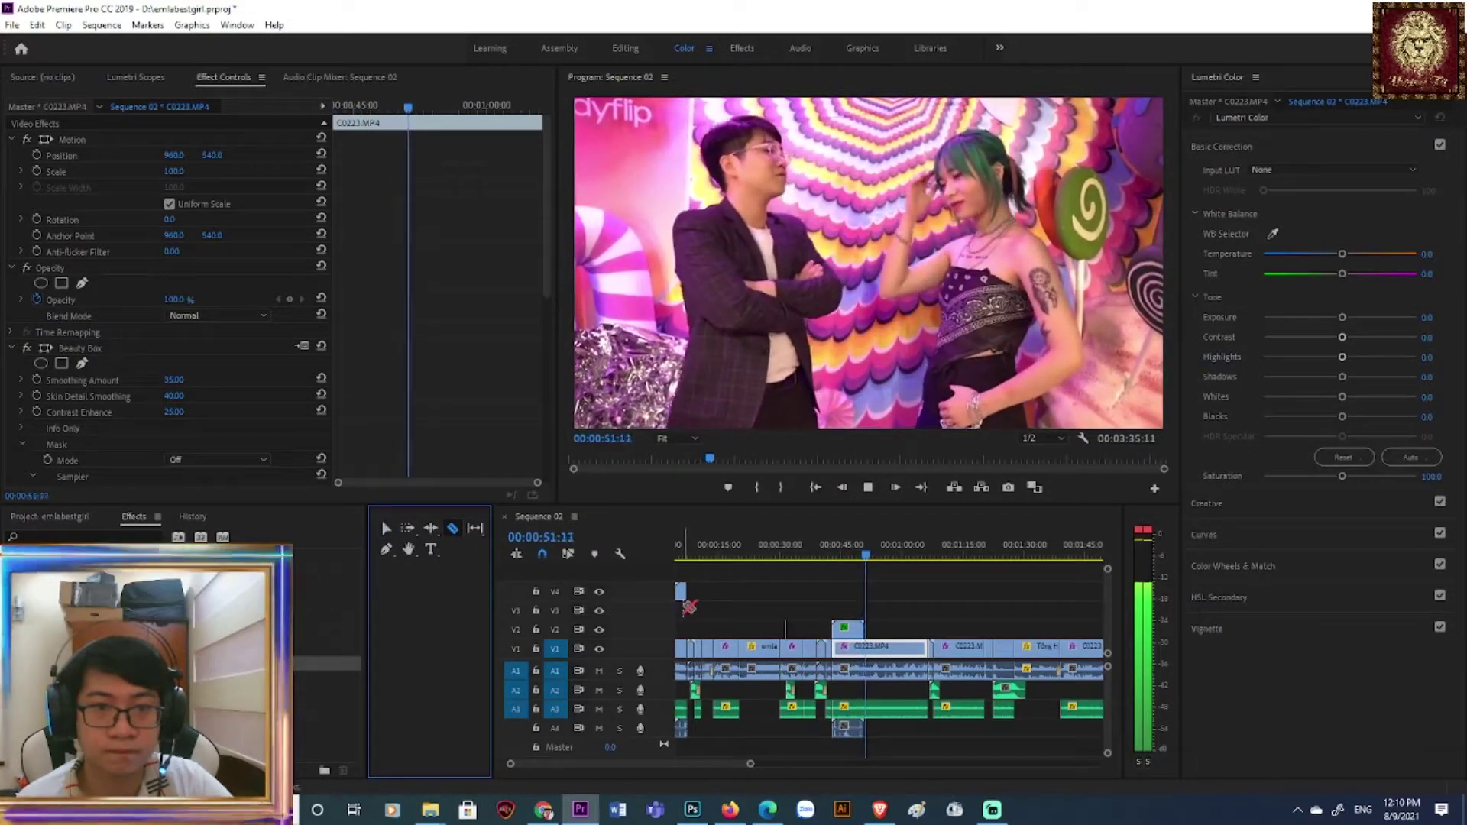
key("space")
left_click(876, 649)
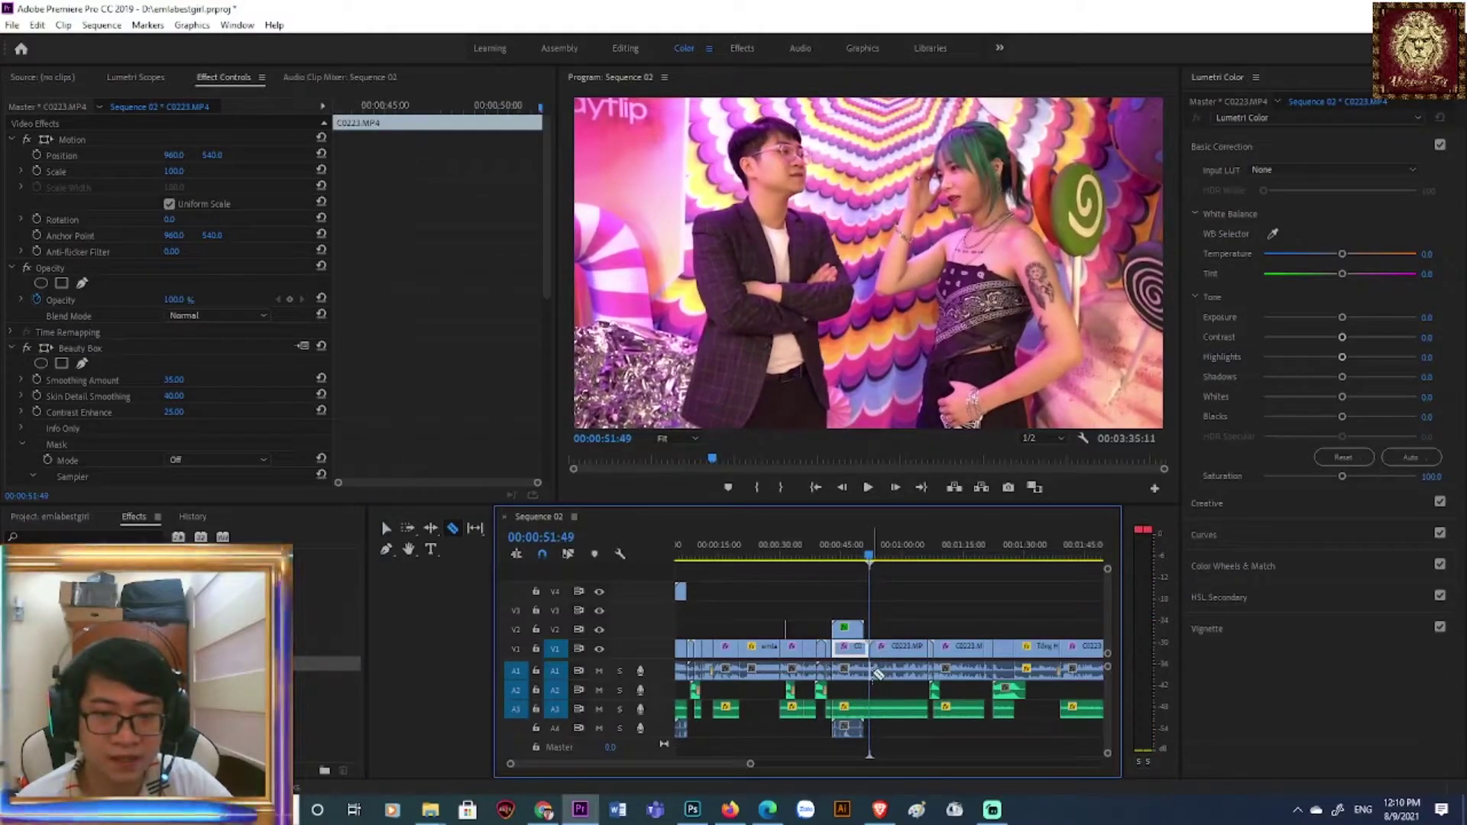
left_click(386, 528)
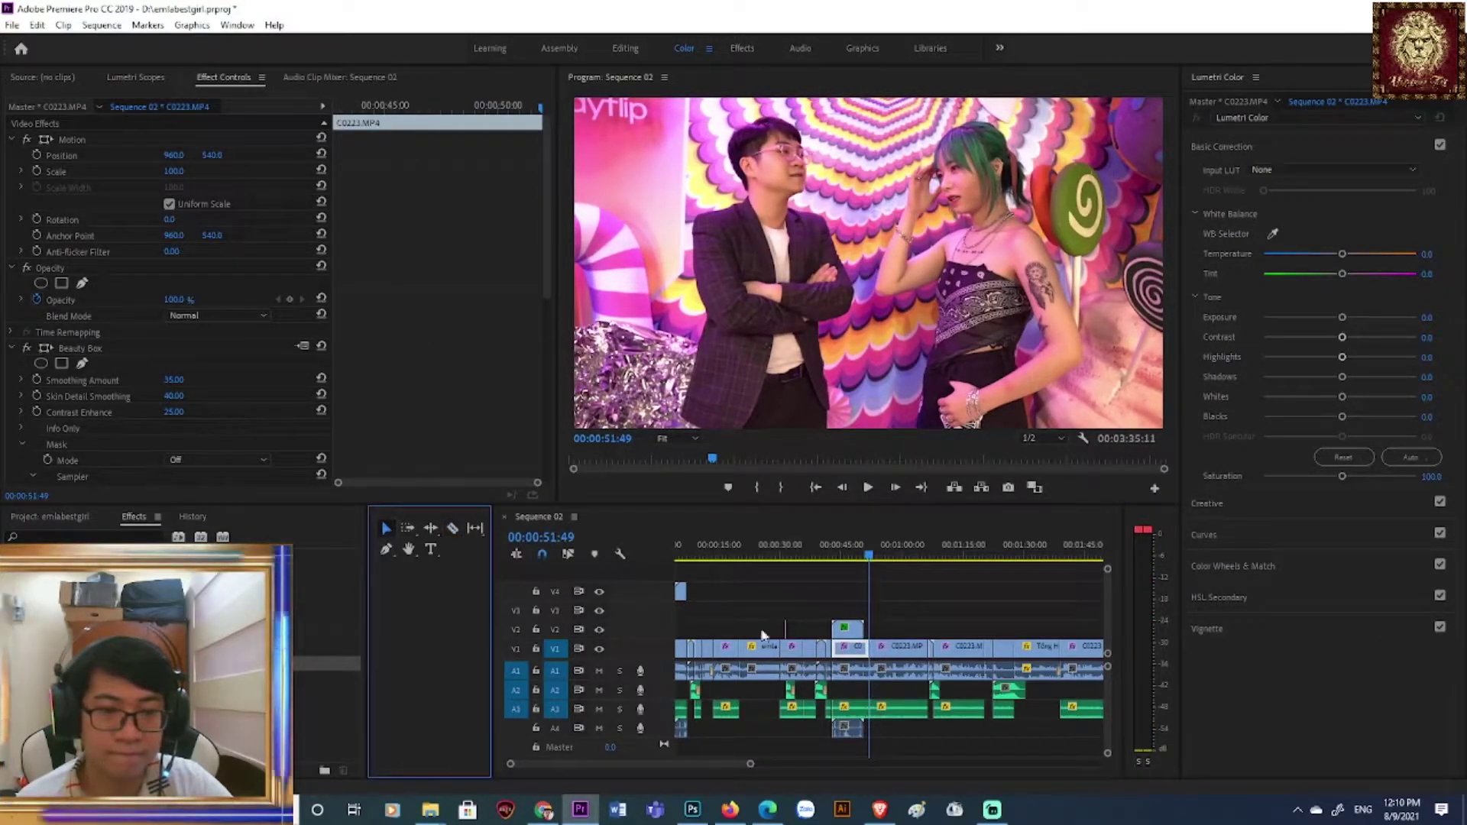
left_click(902, 648)
key("Delete")
- Preview the reaction clip after the gap, ripple delete the gap following the 00:00:51:49 cut, and play the joined passage
left_click_drag(878, 556, 925, 553)
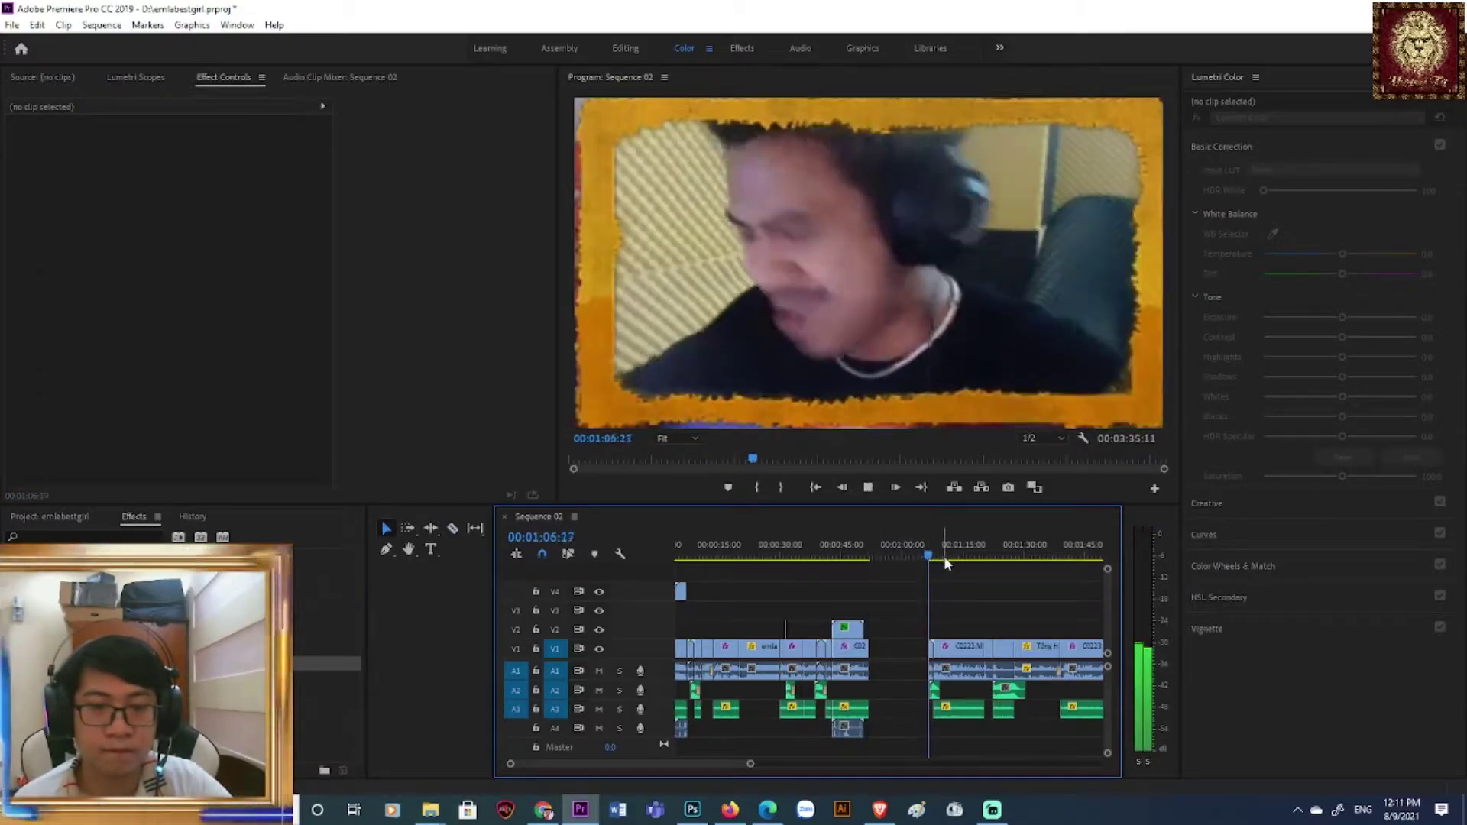
left_click(933, 648)
right_click(908, 647)
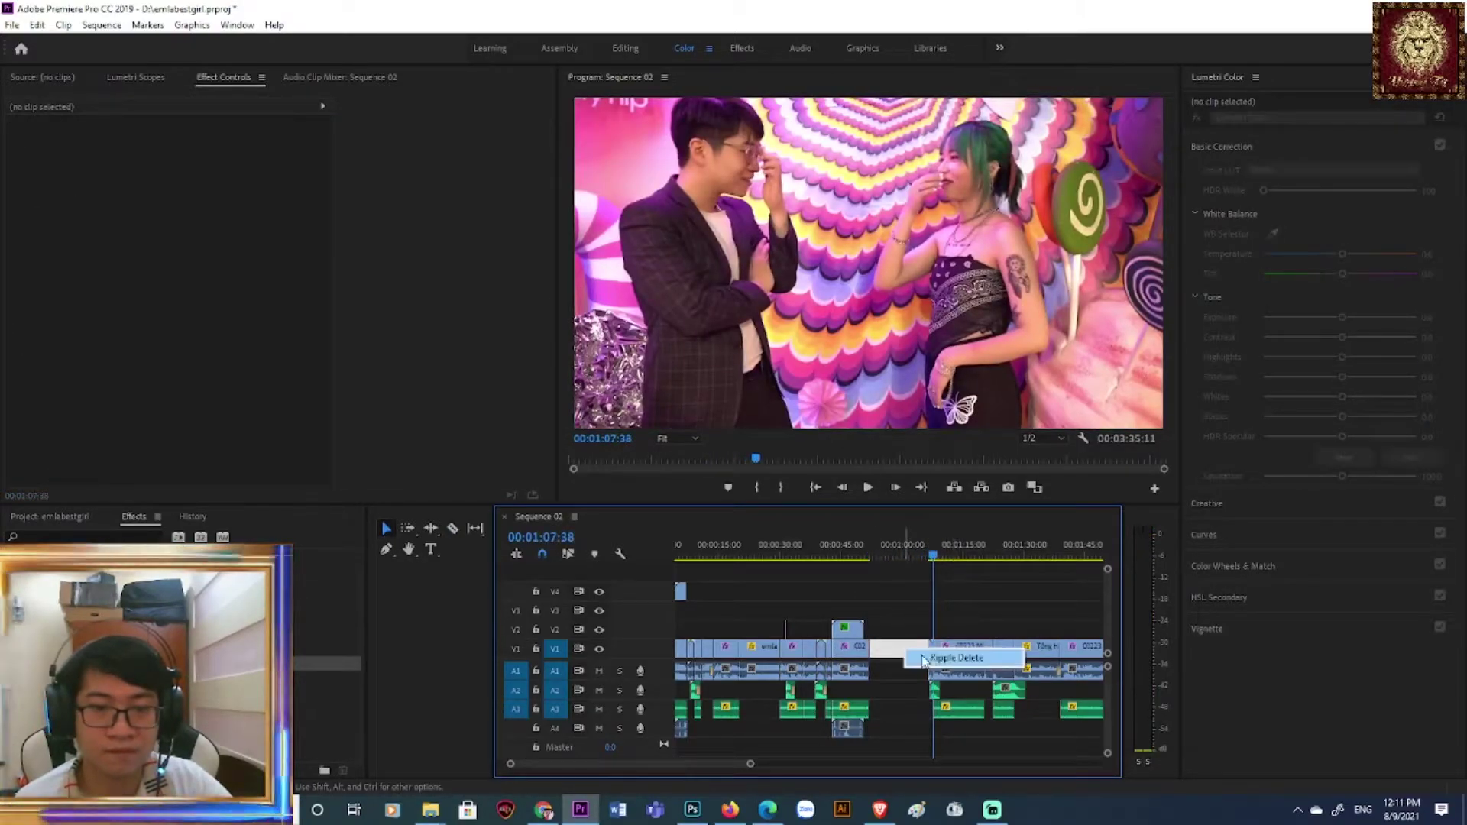
left_click(929, 658)
key("space")
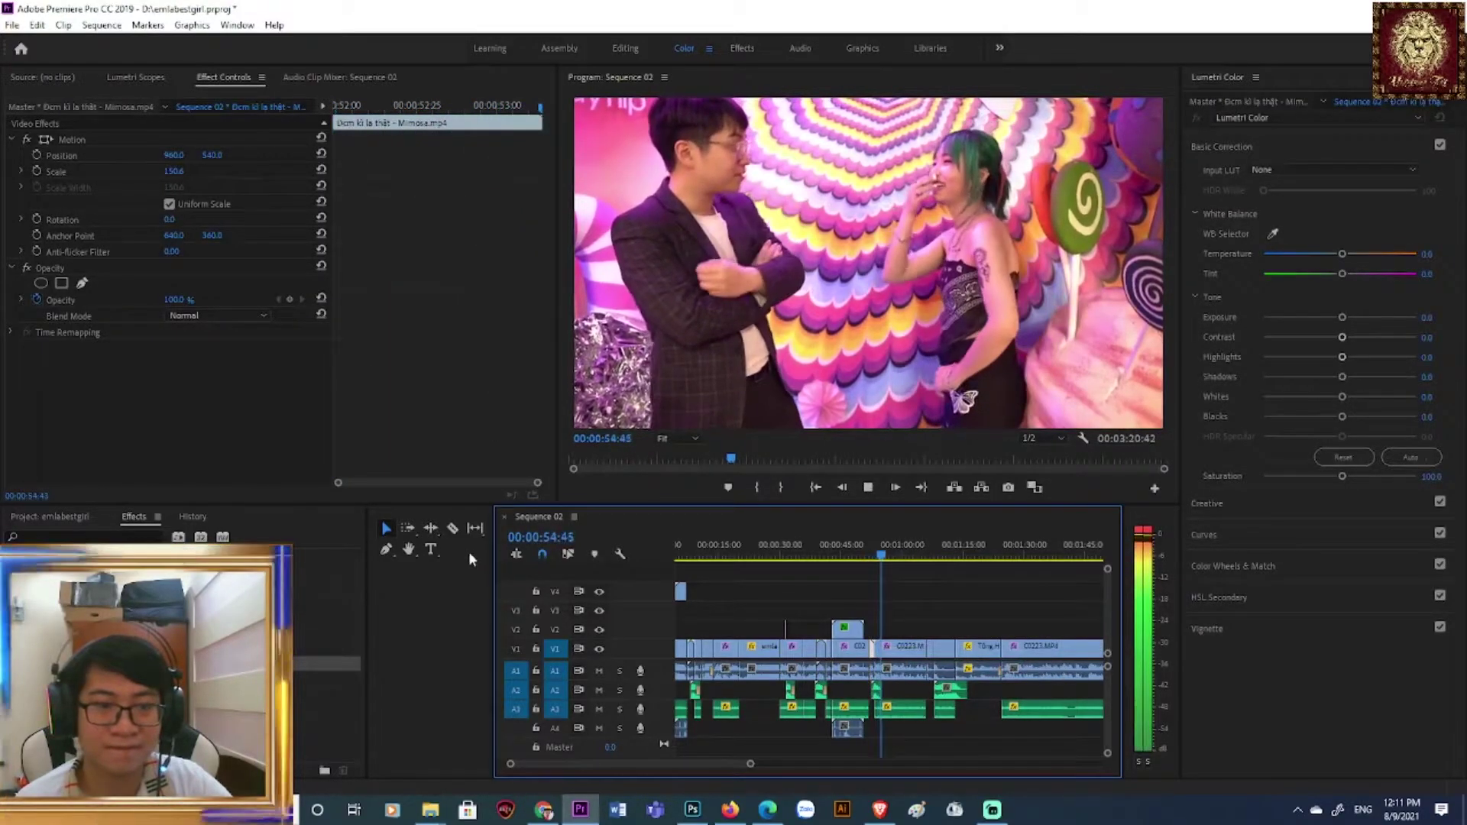
- Replay the joined passage and cut the C0223.MP4 clip after the reaction clip at 00:00:54:47
left_click(452, 528)
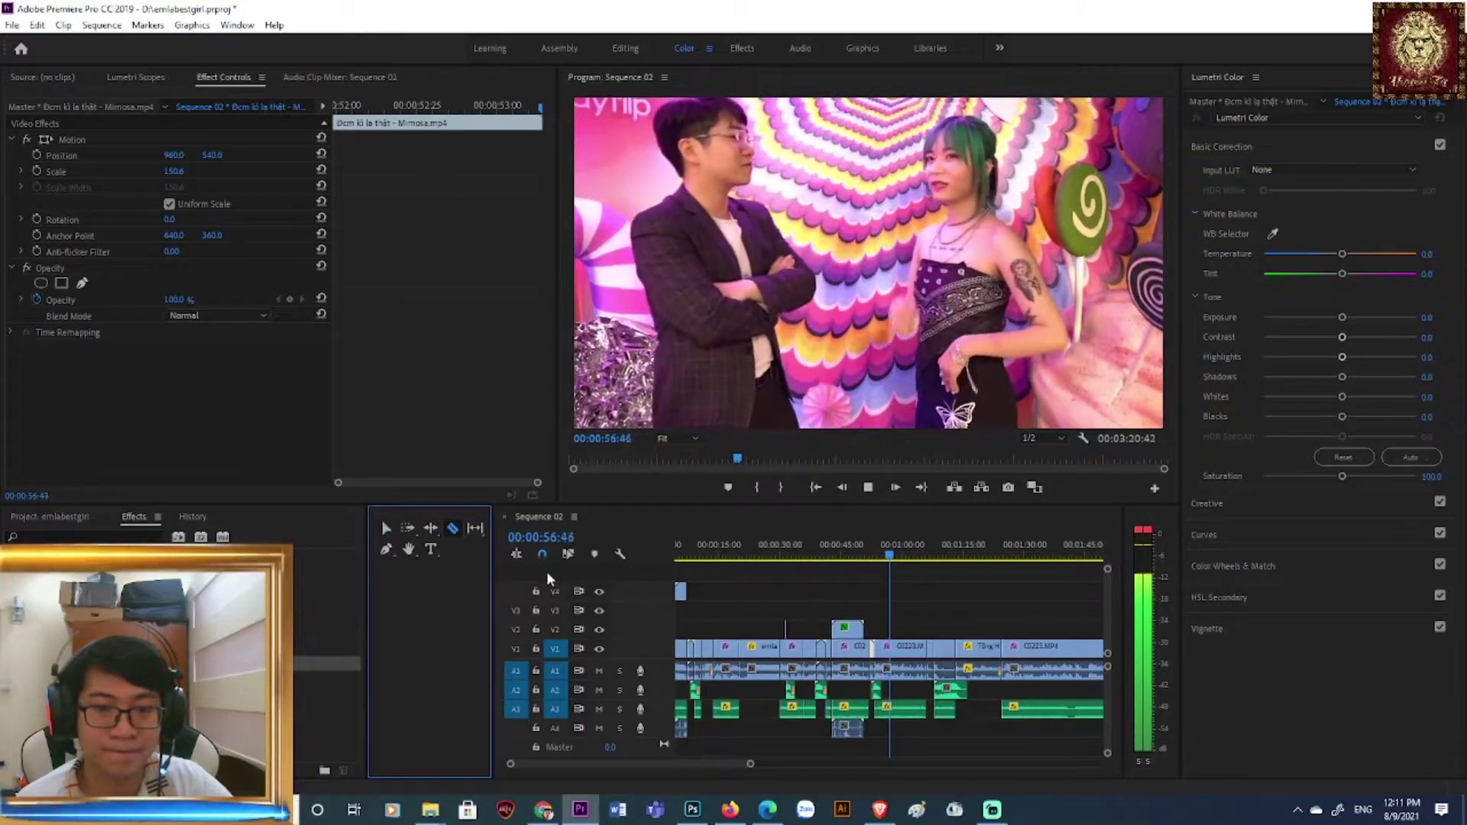
left_click(866, 557)
key("space")
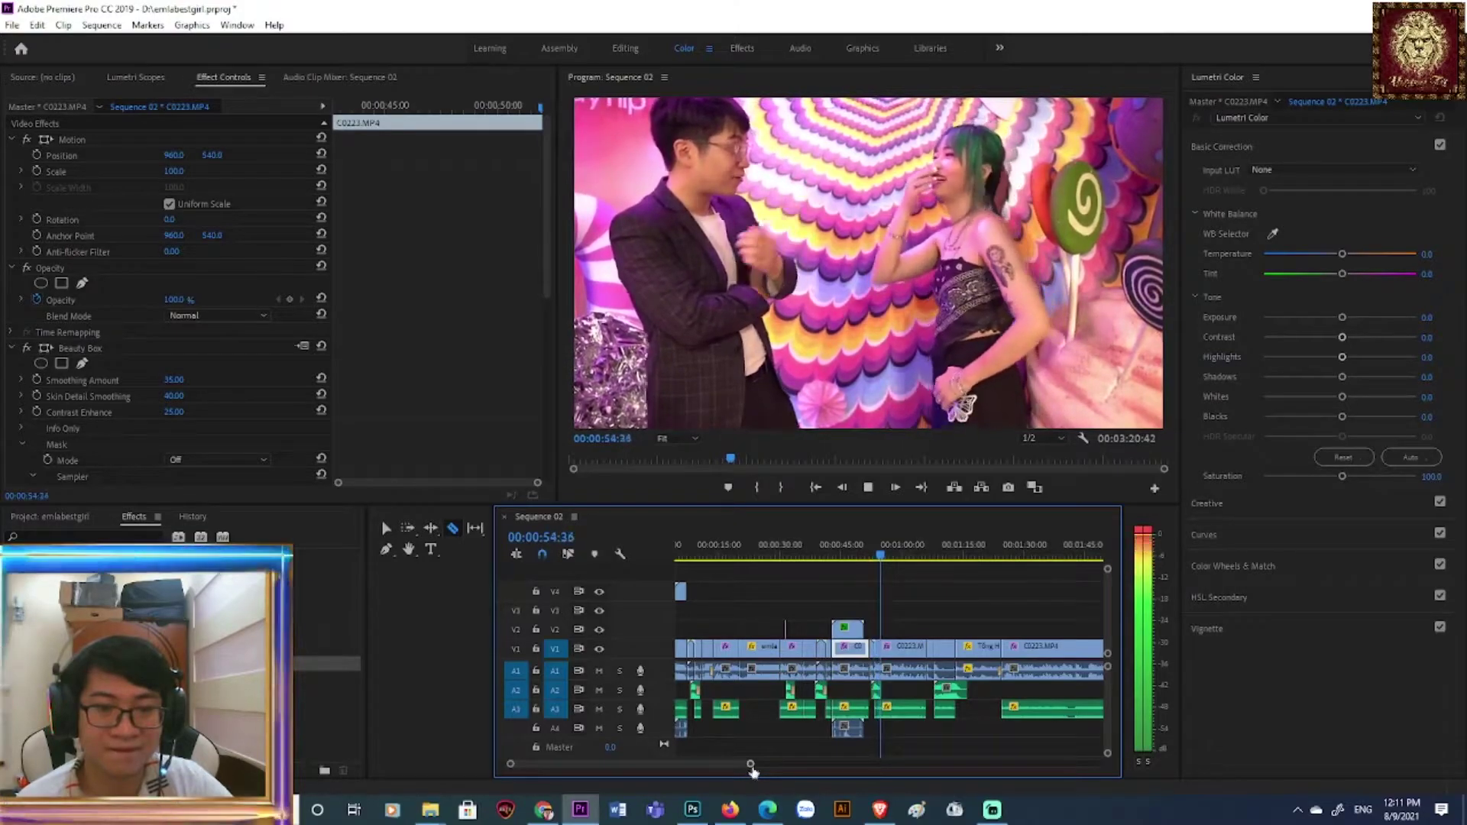
key("space")
left_click_drag(751, 766, 668, 765)
left_click(898, 647)
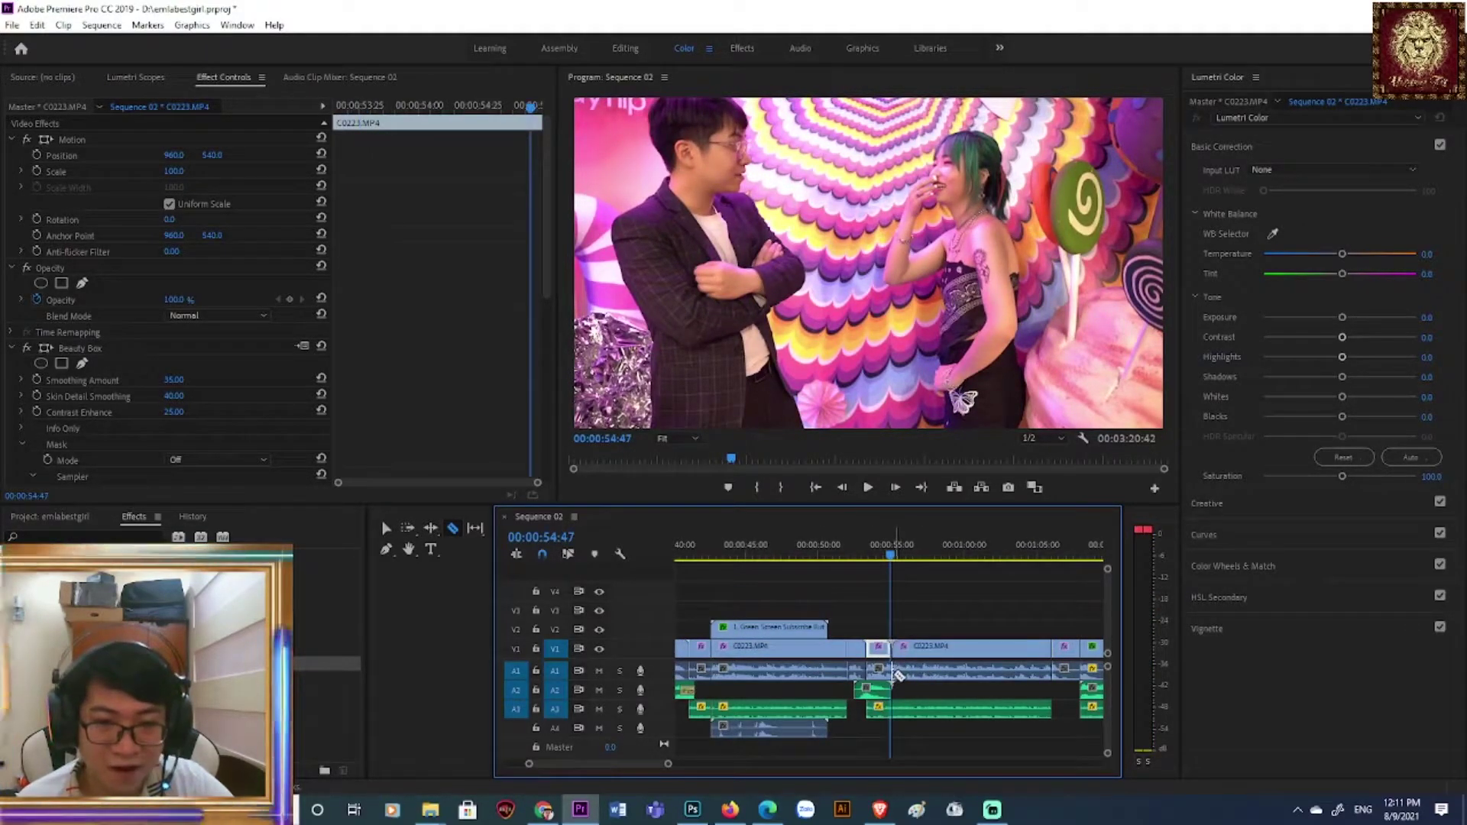
- Delete all remaining video, graphic and audio clips after the 00:00:54:47 cut
left_click_drag(670, 765, 774, 768)
left_click(384, 529)
left_click_drag(818, 598, 1093, 738)
key("Delete")
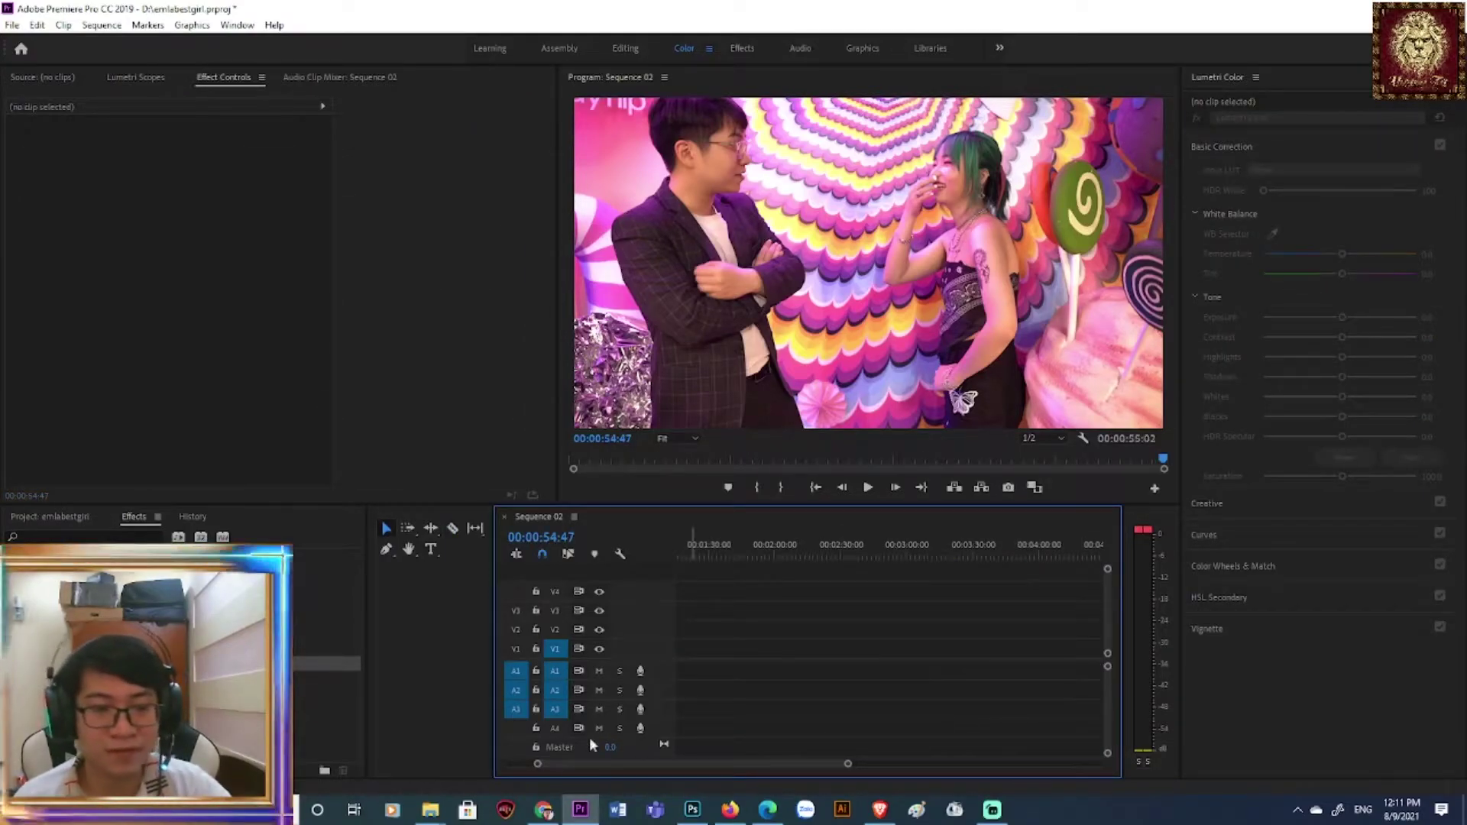
- Ripple delete the empty gap at the beginning of the sequence and play from the start
left_click_drag(535, 764, 405, 766)
left_click_drag(711, 558, 618, 622)
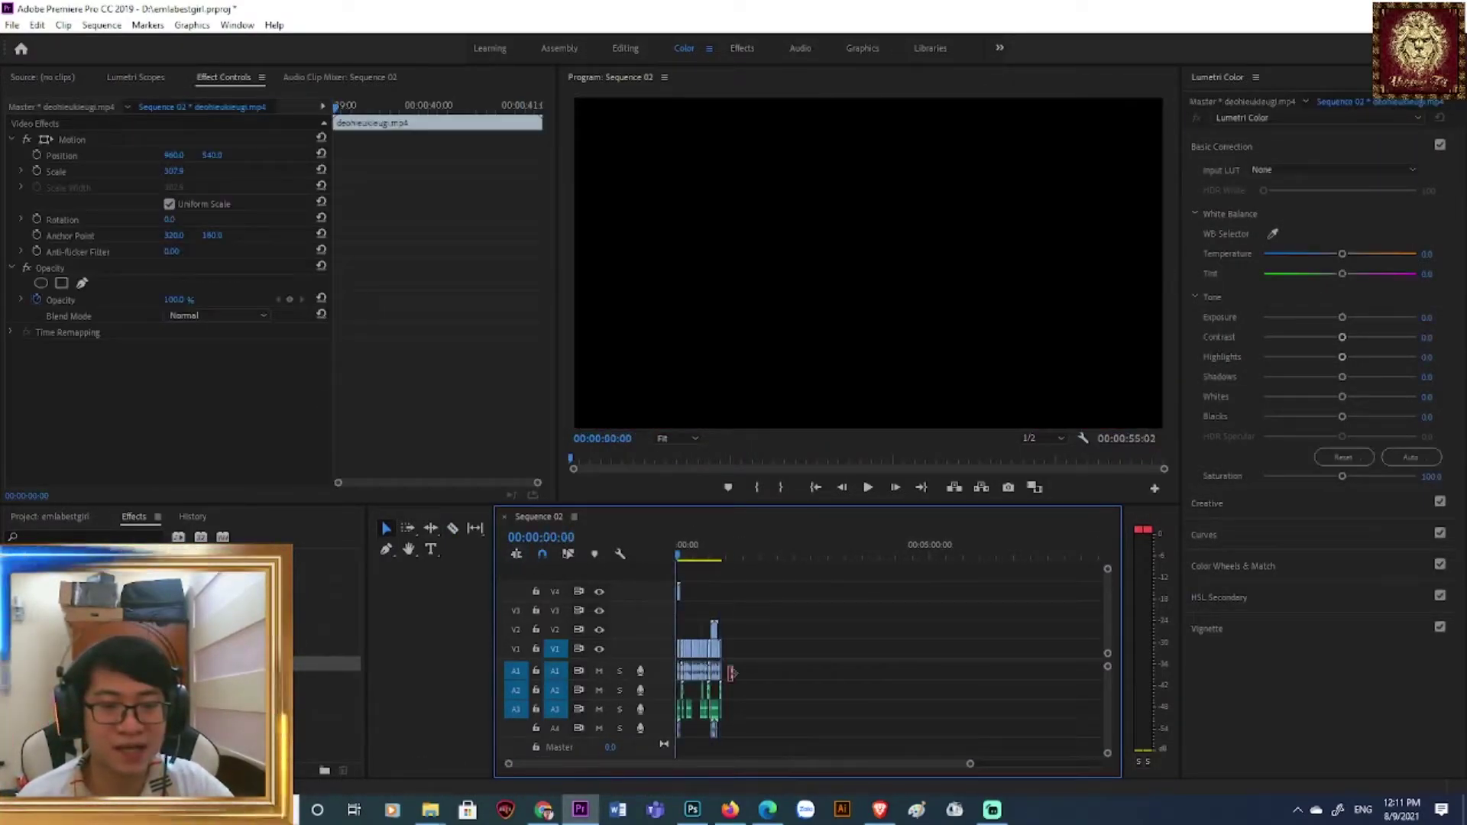
left_click_drag(969, 767, 681, 764)
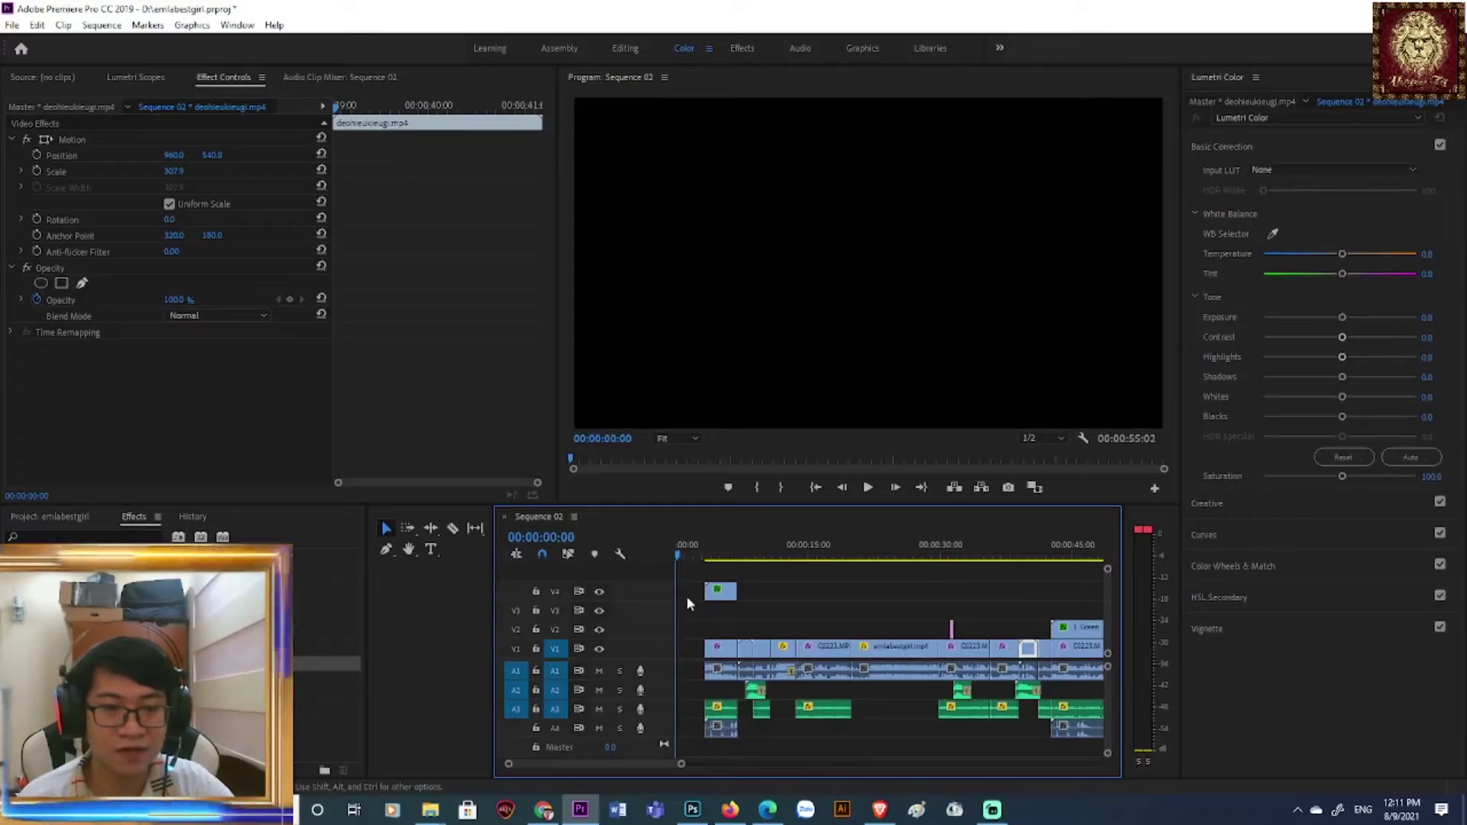
right_click(687, 601)
left_click(725, 606)
key("space")
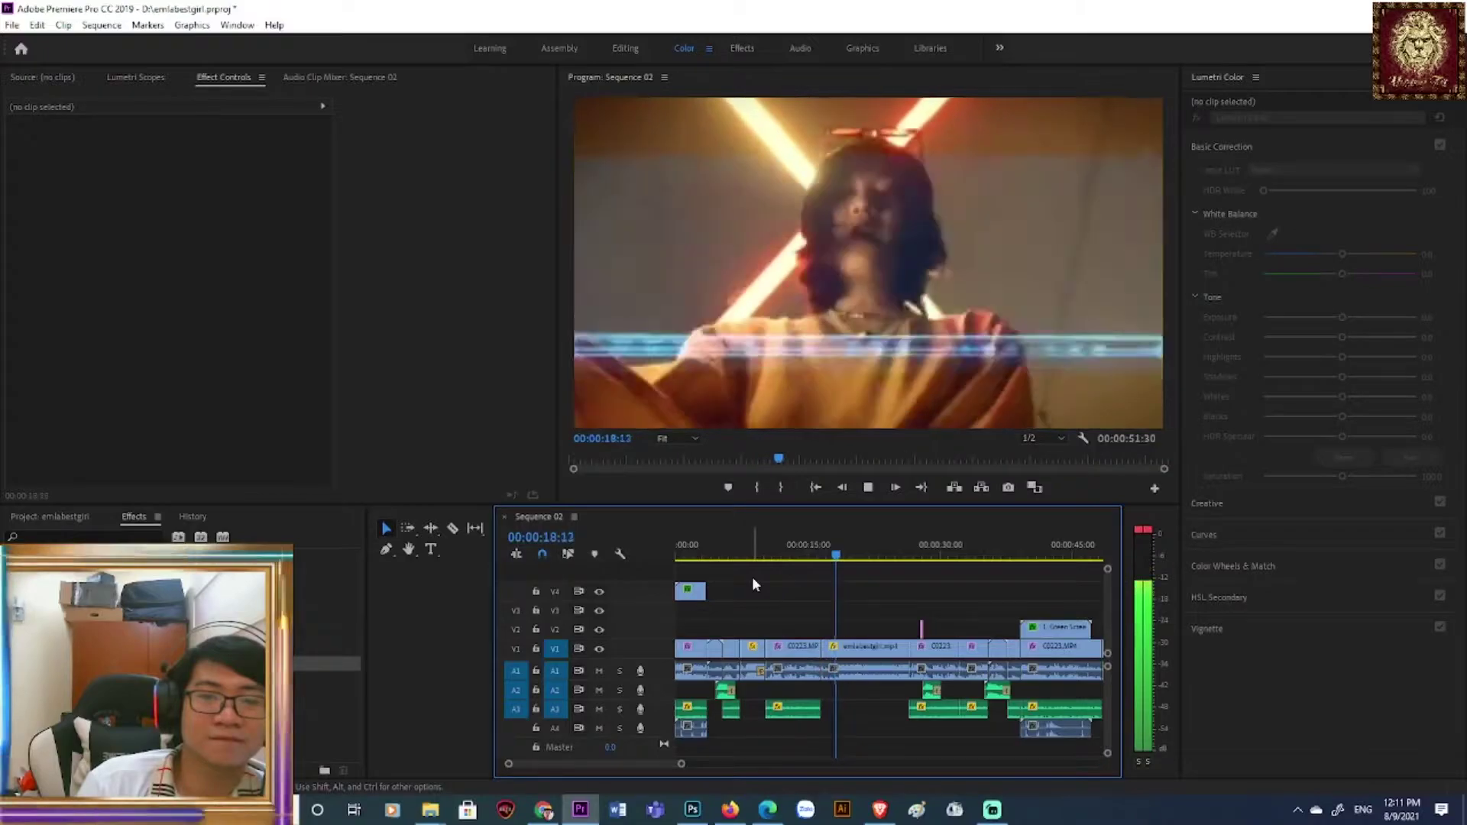
- Trim the start of the emlabestgirl.mp4 clip to about 00:00:18:23
key("space")
left_click_drag(680, 767, 626, 764)
left_click_drag(833, 648, 879, 673)
left_click_drag(886, 556, 874, 563)
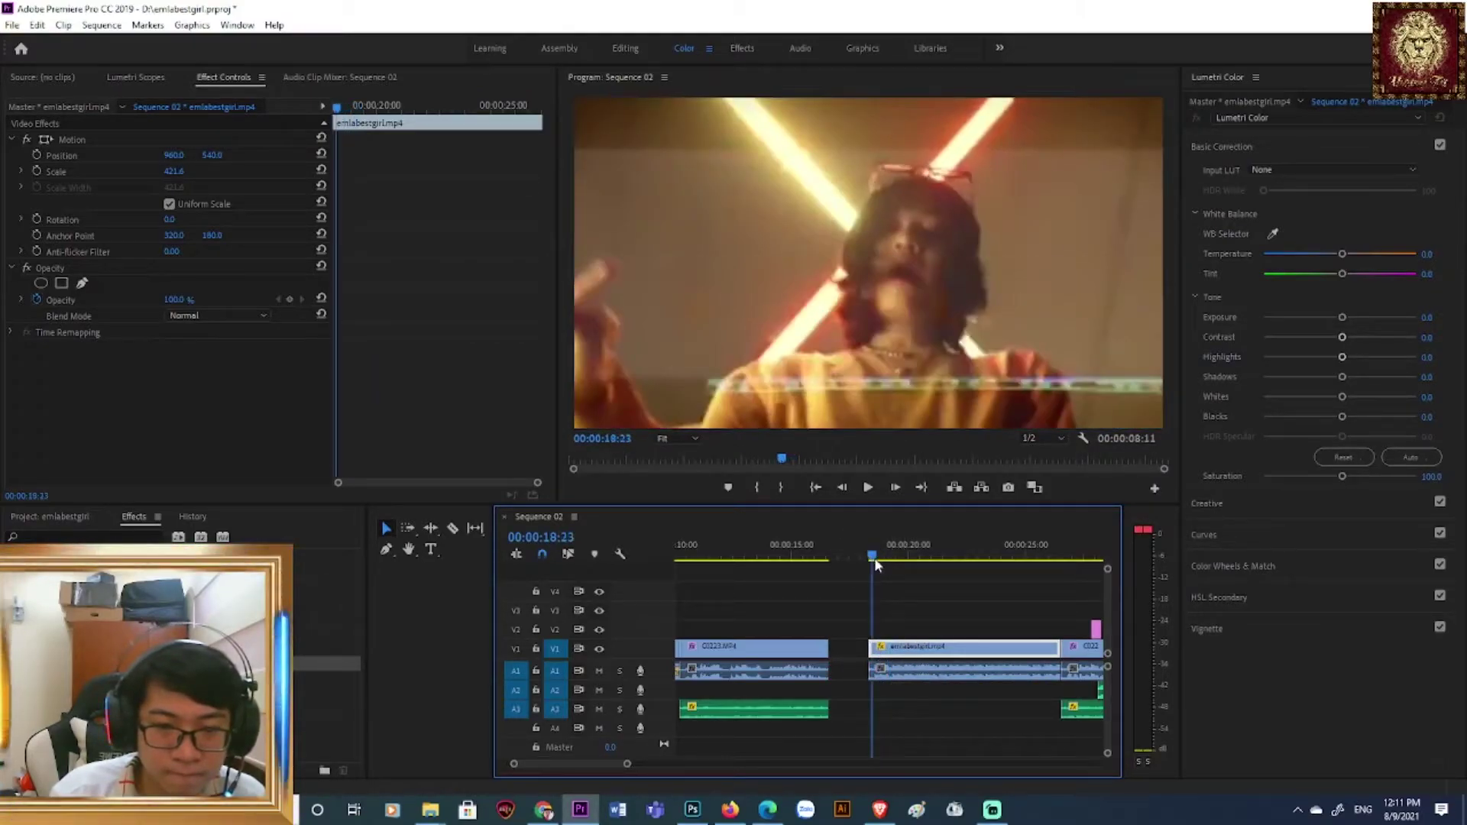
- Ripple delete the gap before the emlabestgirl.mp4 clip and play through the join and the following clips
left_click(875, 668)
right_click(851, 651)
left_click(898, 663)
left_click(816, 541)
key("space")
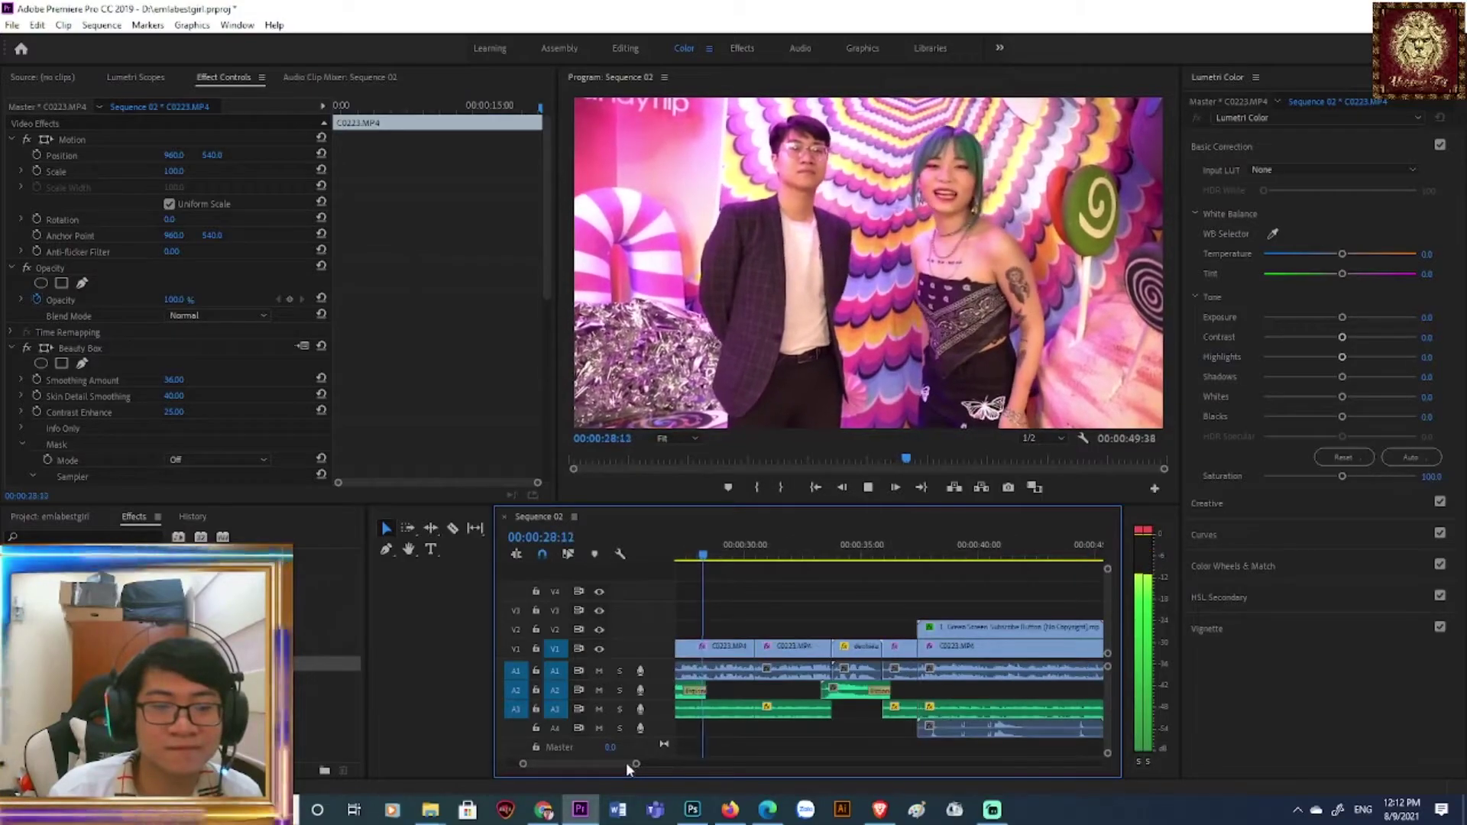
left_click_drag(642, 762, 677, 764)
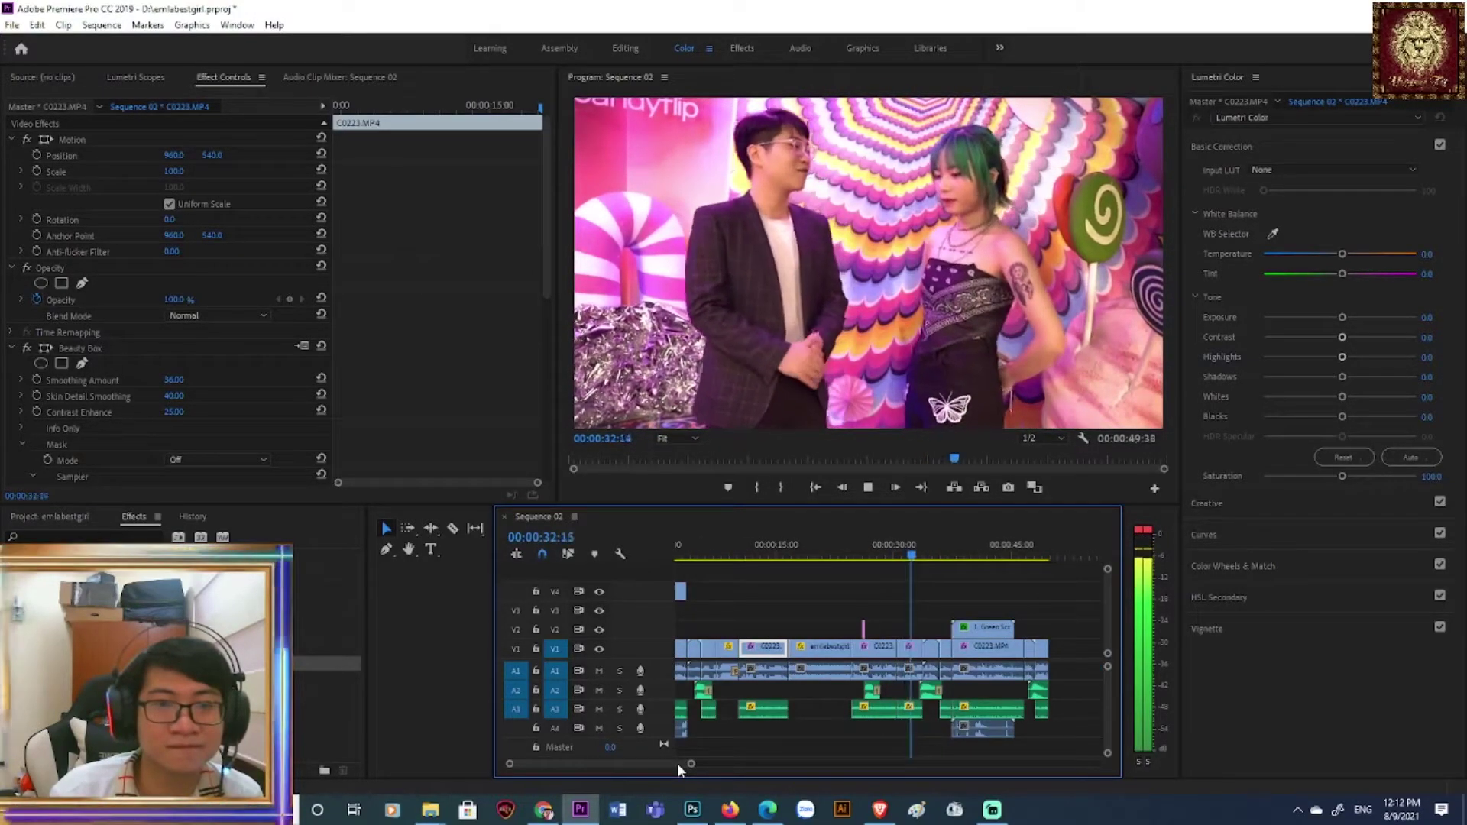
key("space")
- Replay the emlabestgirl.mp4 clip and trim its end to 00:00:22:36
left_click_drag(908, 552, 813, 581)
key("space")
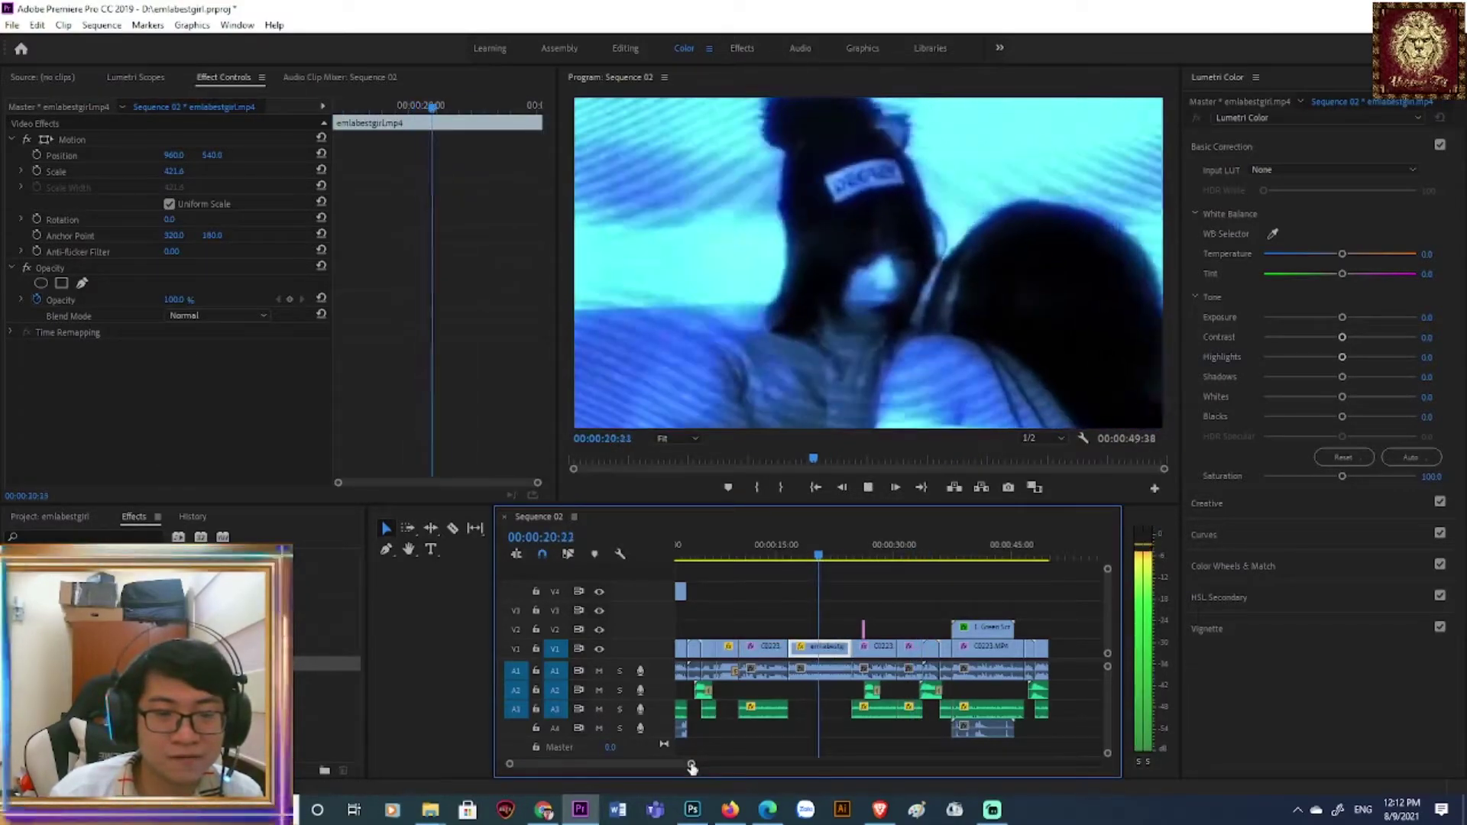
left_click_drag(691, 764, 641, 763)
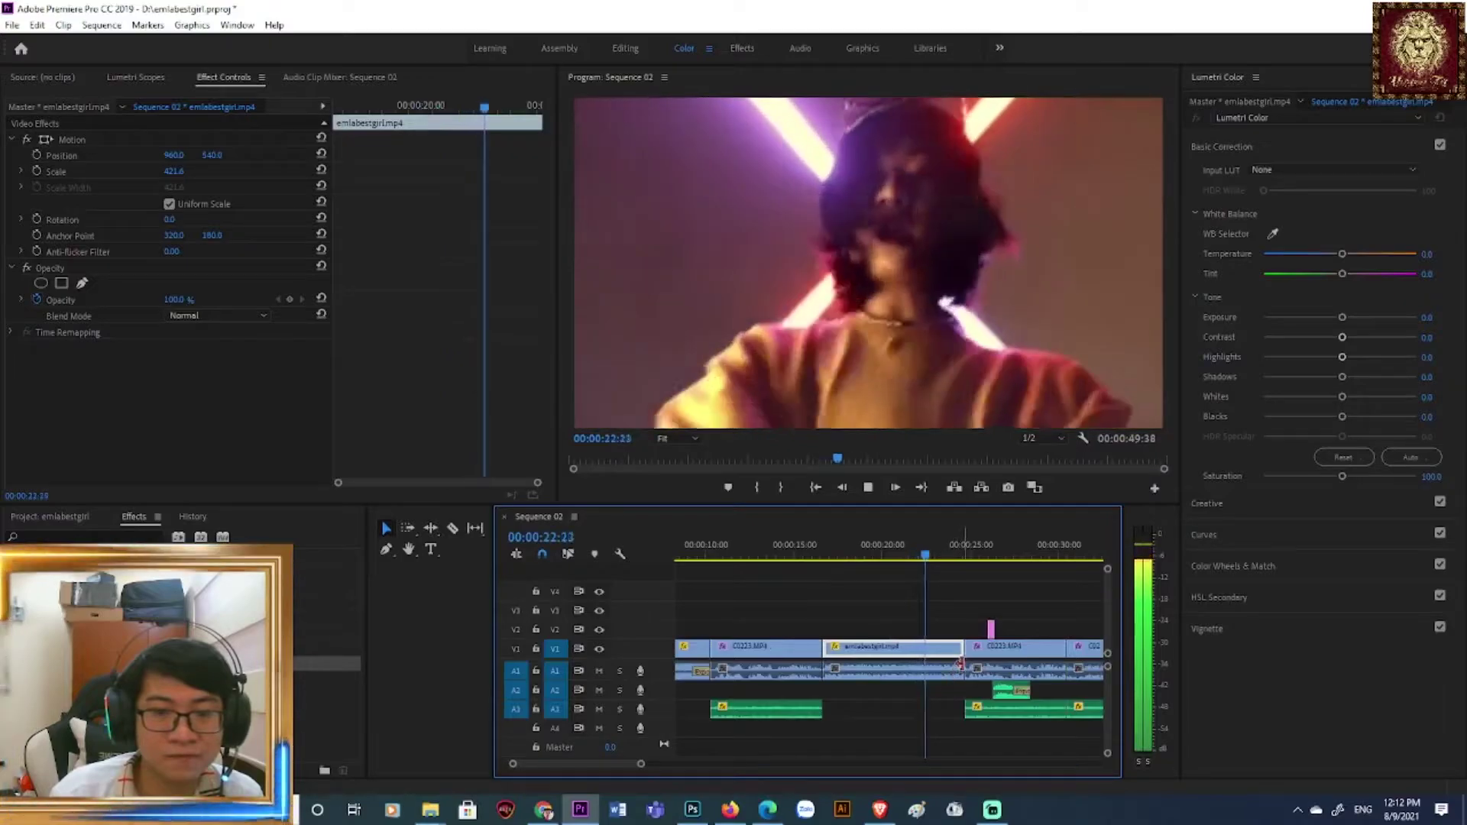
key("space")
left_click_drag(962, 649, 930, 648)
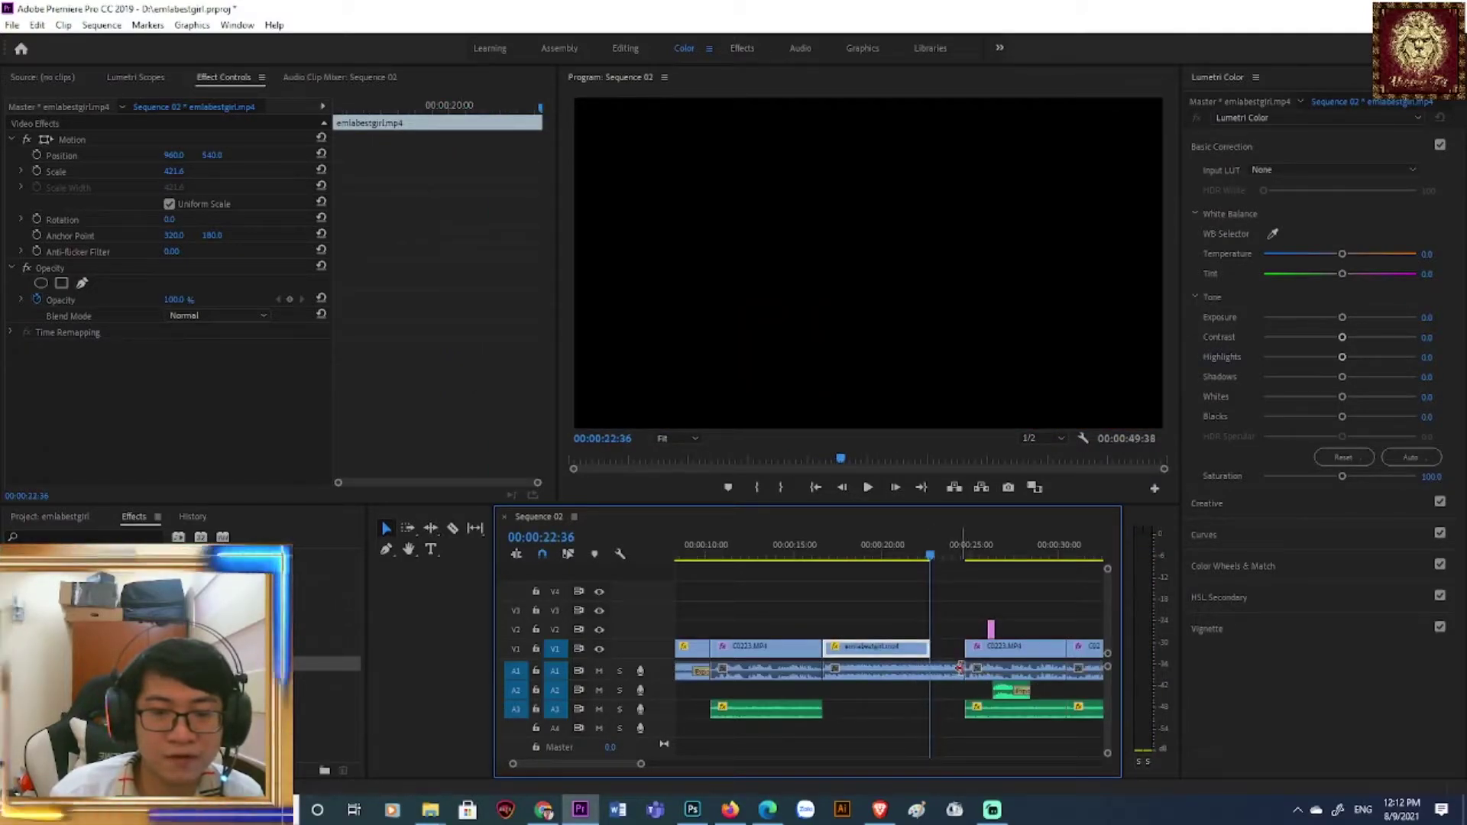
- Ripple delete the gap after the emlabestgirl.mp4 clip and play across the join into the next C0223.MP4 clip
right_click(955, 648)
left_click(982, 655)
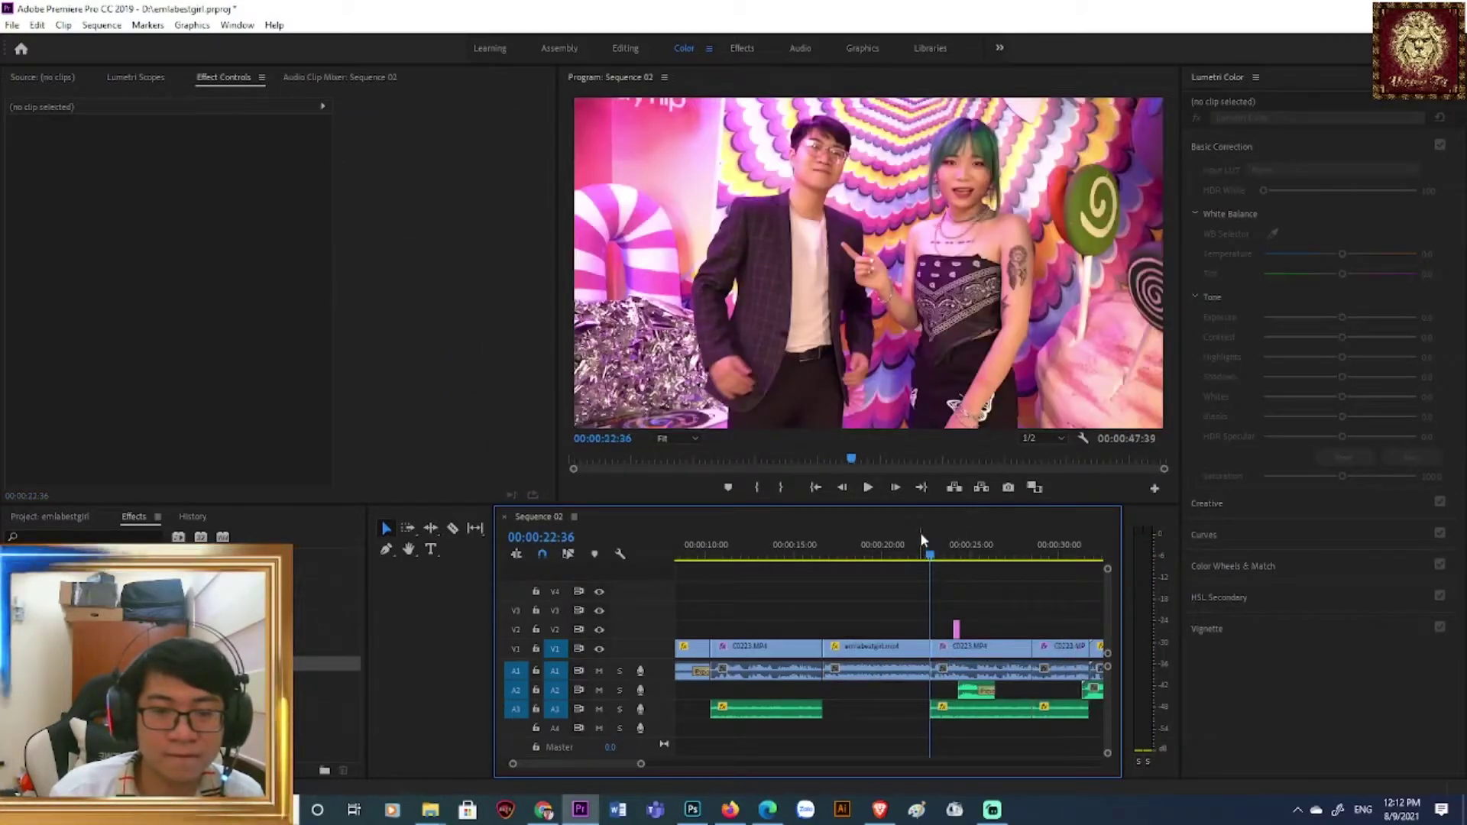
left_click(916, 535)
key("space")
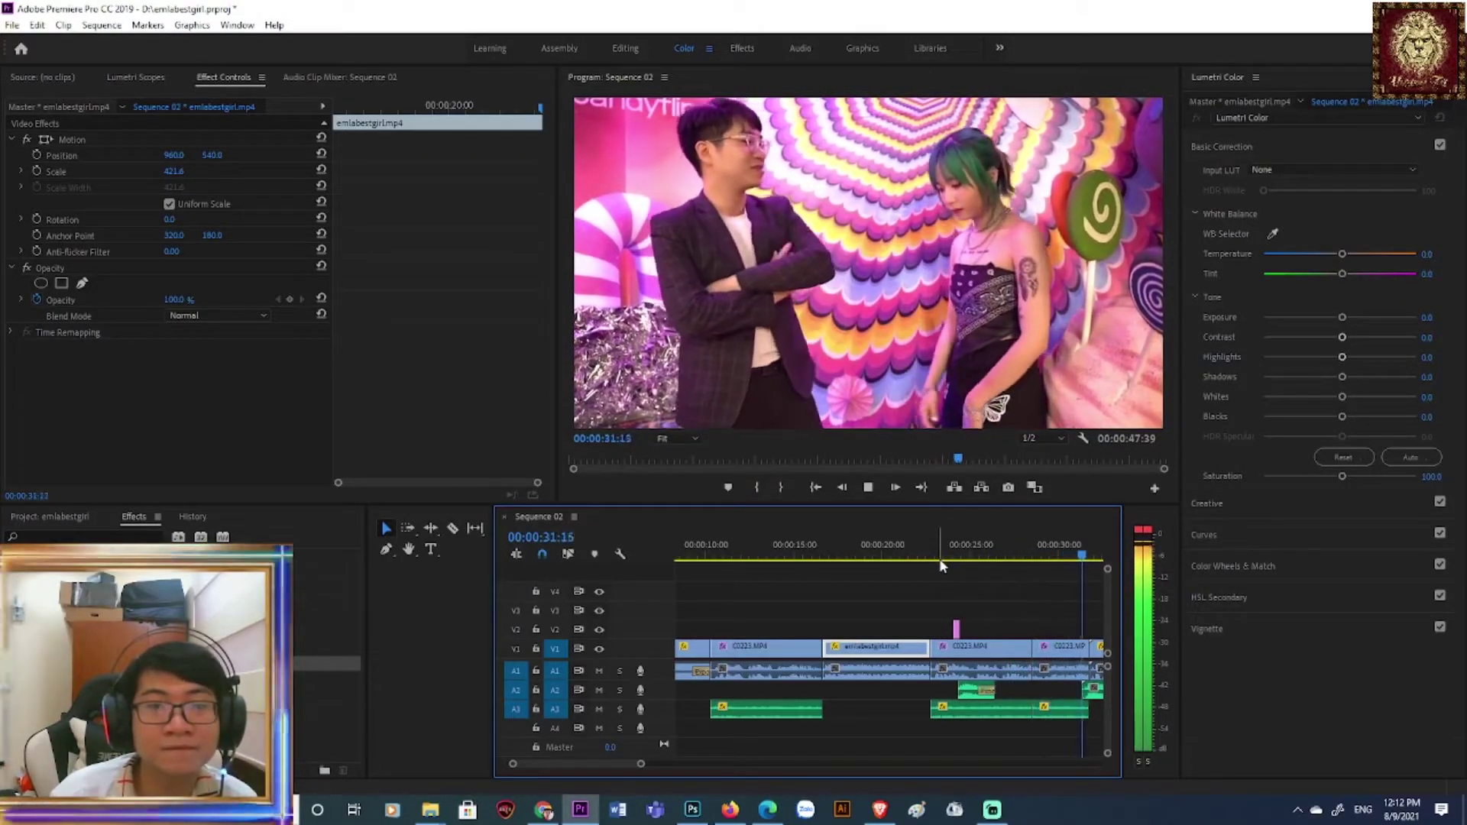
key("space")
- Return to the start of the sequence and play the shortened edit from 00:00:00:00
left_click_drag(650, 762, 738, 768)
left_click_drag(811, 556, 572, 559)
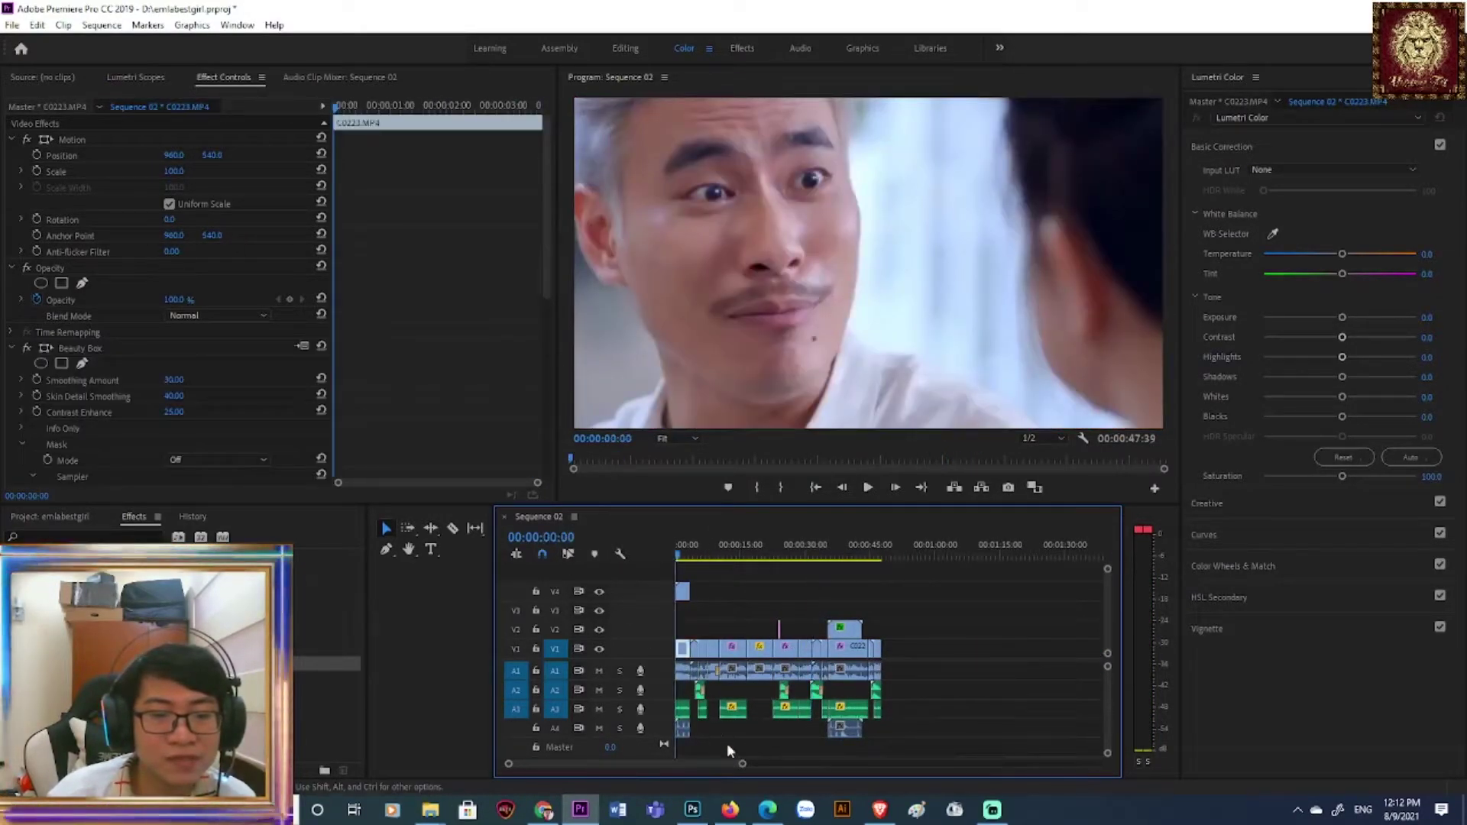
left_click_drag(742, 764, 661, 779)
key("minus")
key("minus")
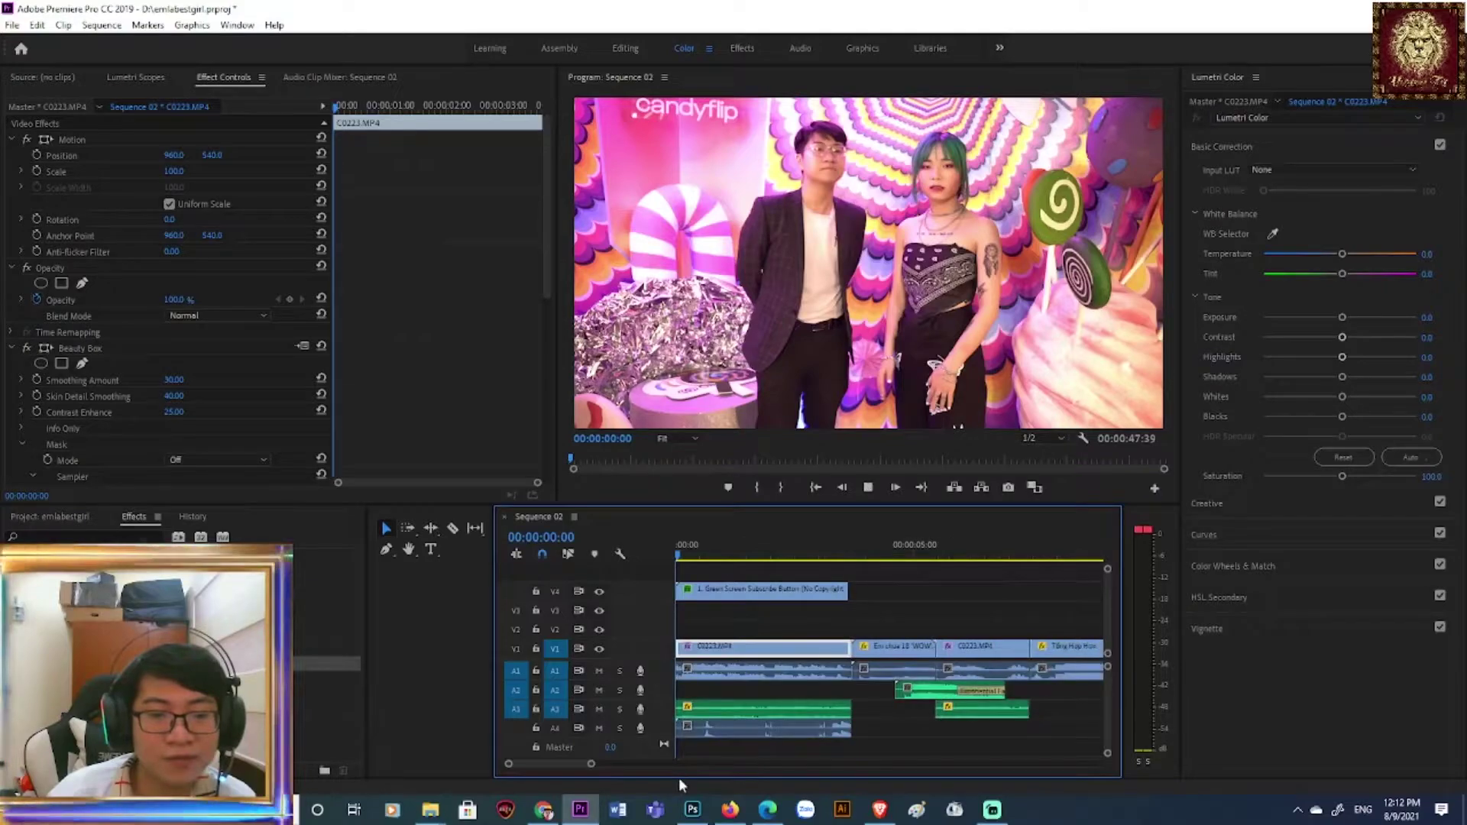
key("space")
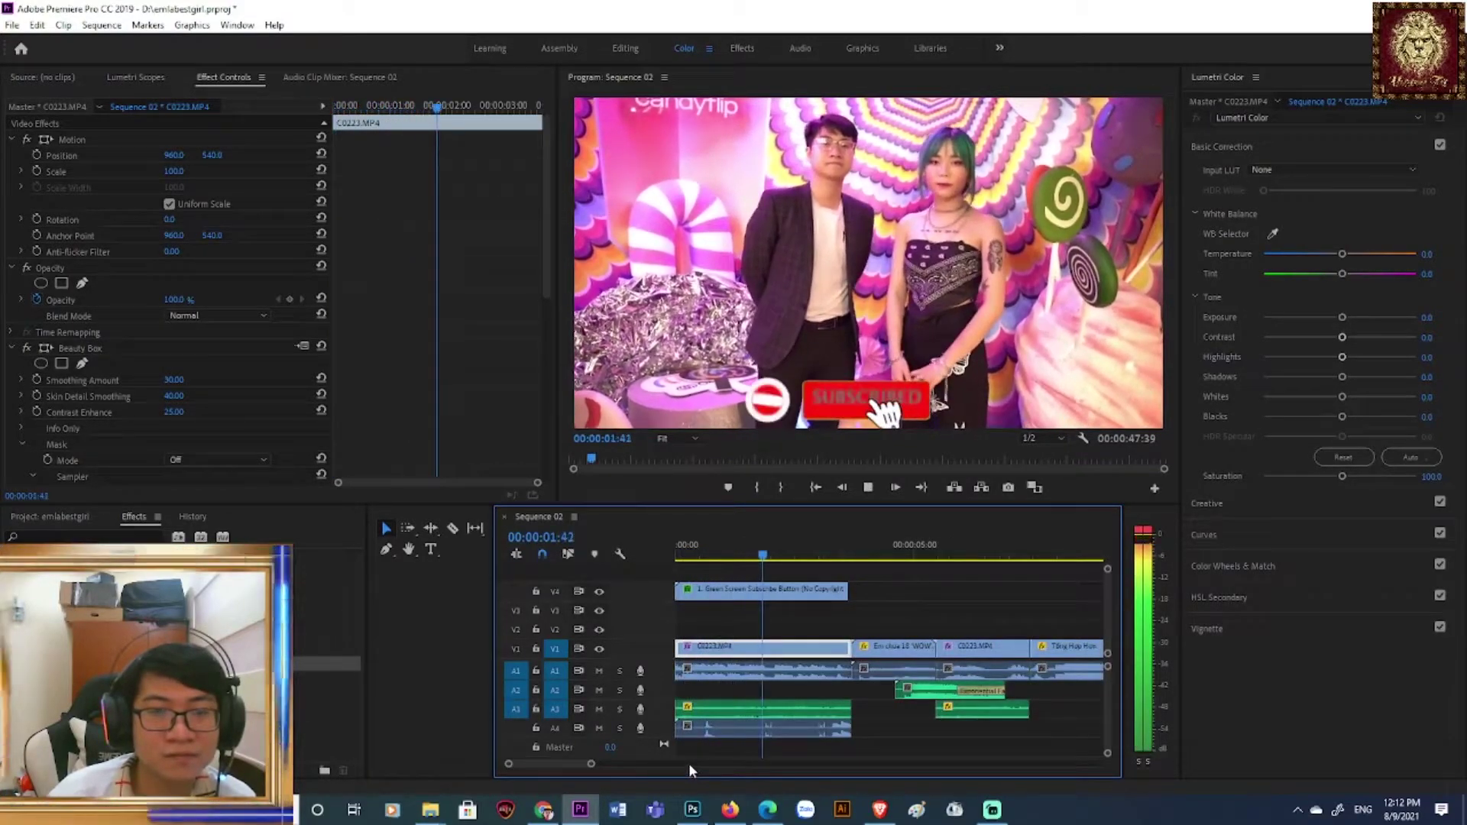
- Continue playing the shortened edit through the opening clips and pause at 00:00:16:19 in the C0223.MP4 clip
key("space")
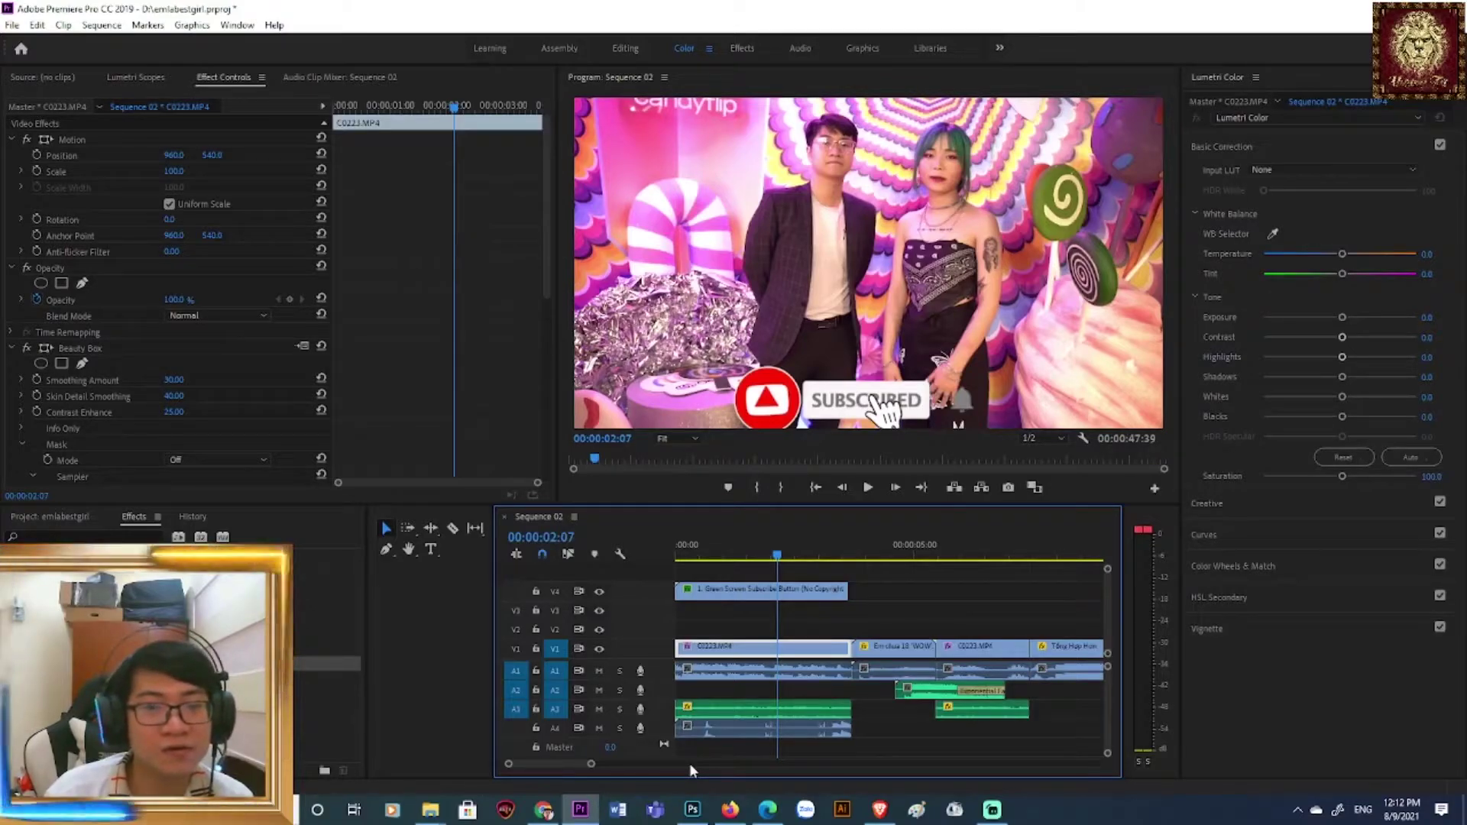
key("space")
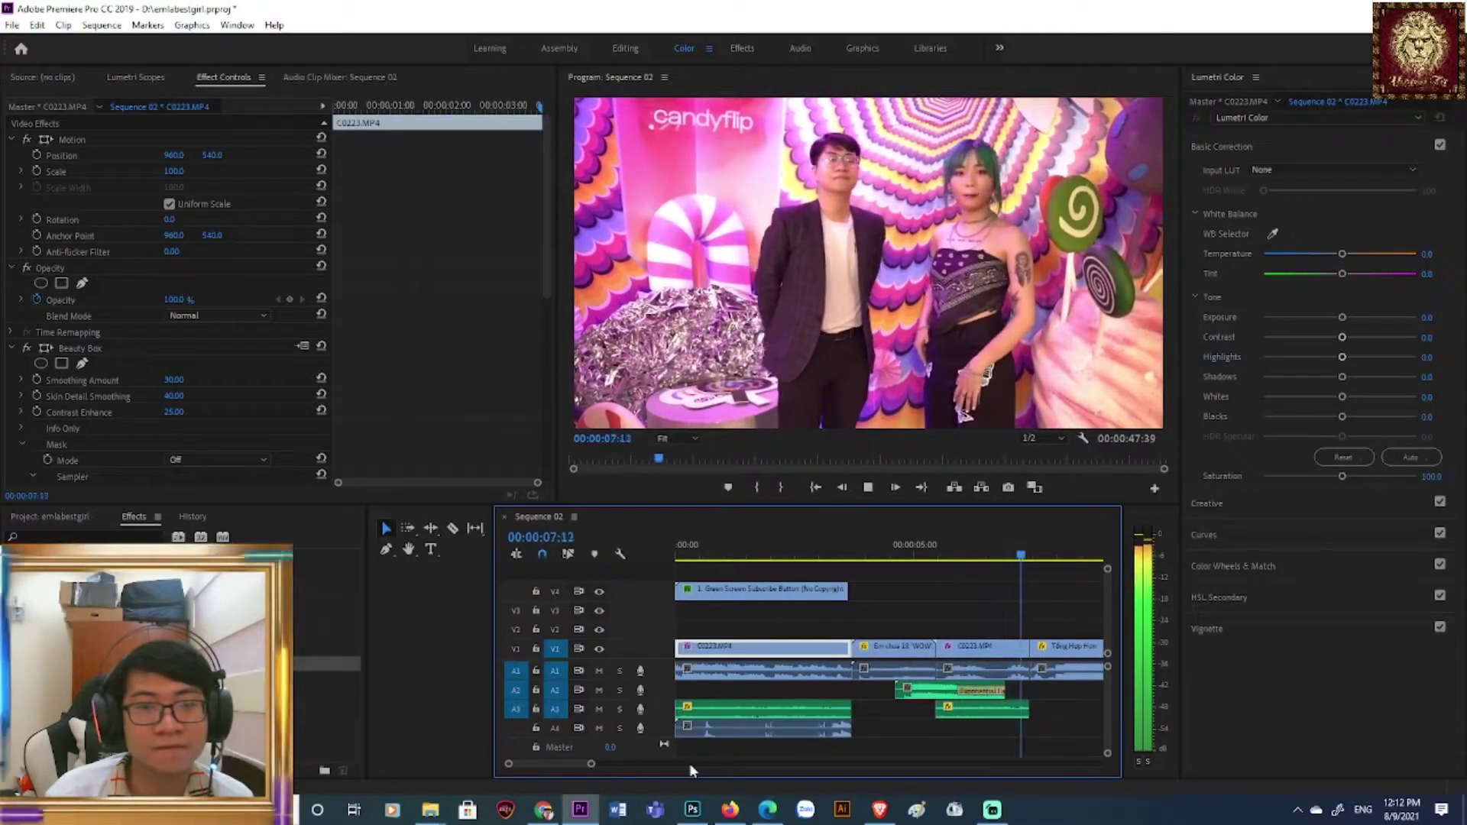
key("space")
key("space")
left_click_drag(591, 764, 600, 765)
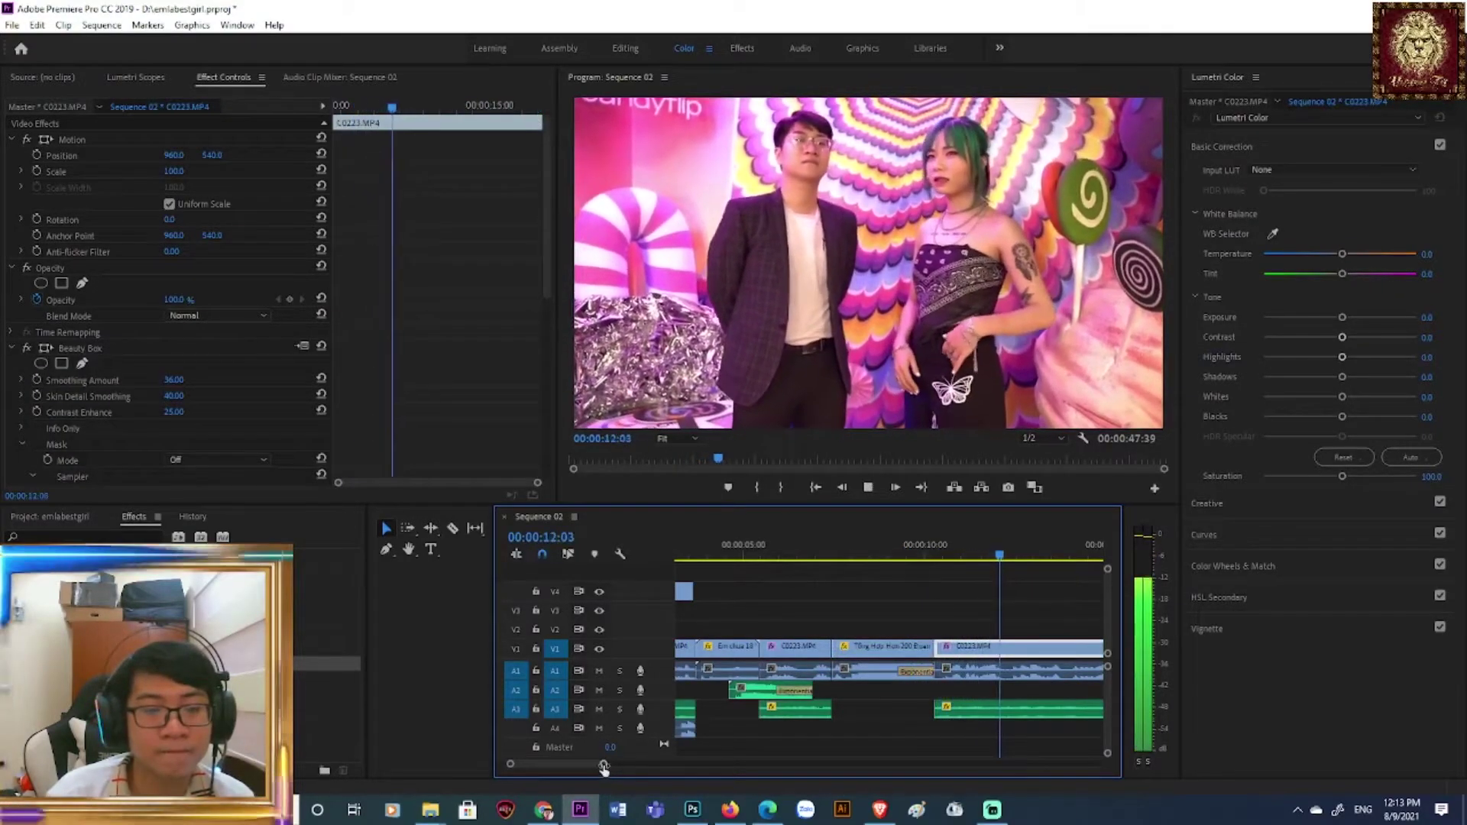
left_click_drag(603, 765, 628, 764)
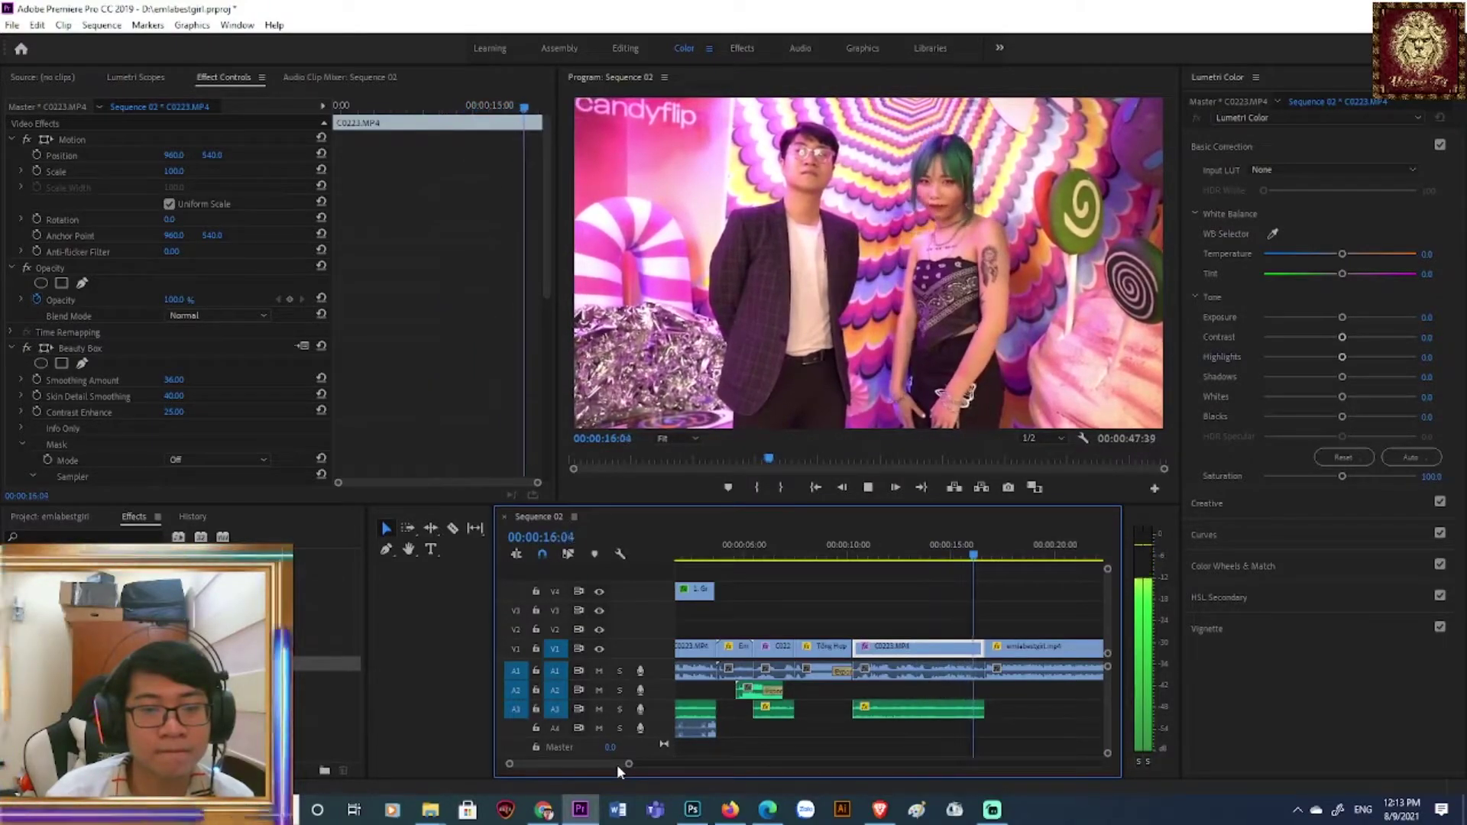
key("space")
- Cut the C0223.MP4 clip at 00:00:16:19 with the Razor tool, just before the emlabestgirl.mp4 clip
left_click(451, 530)
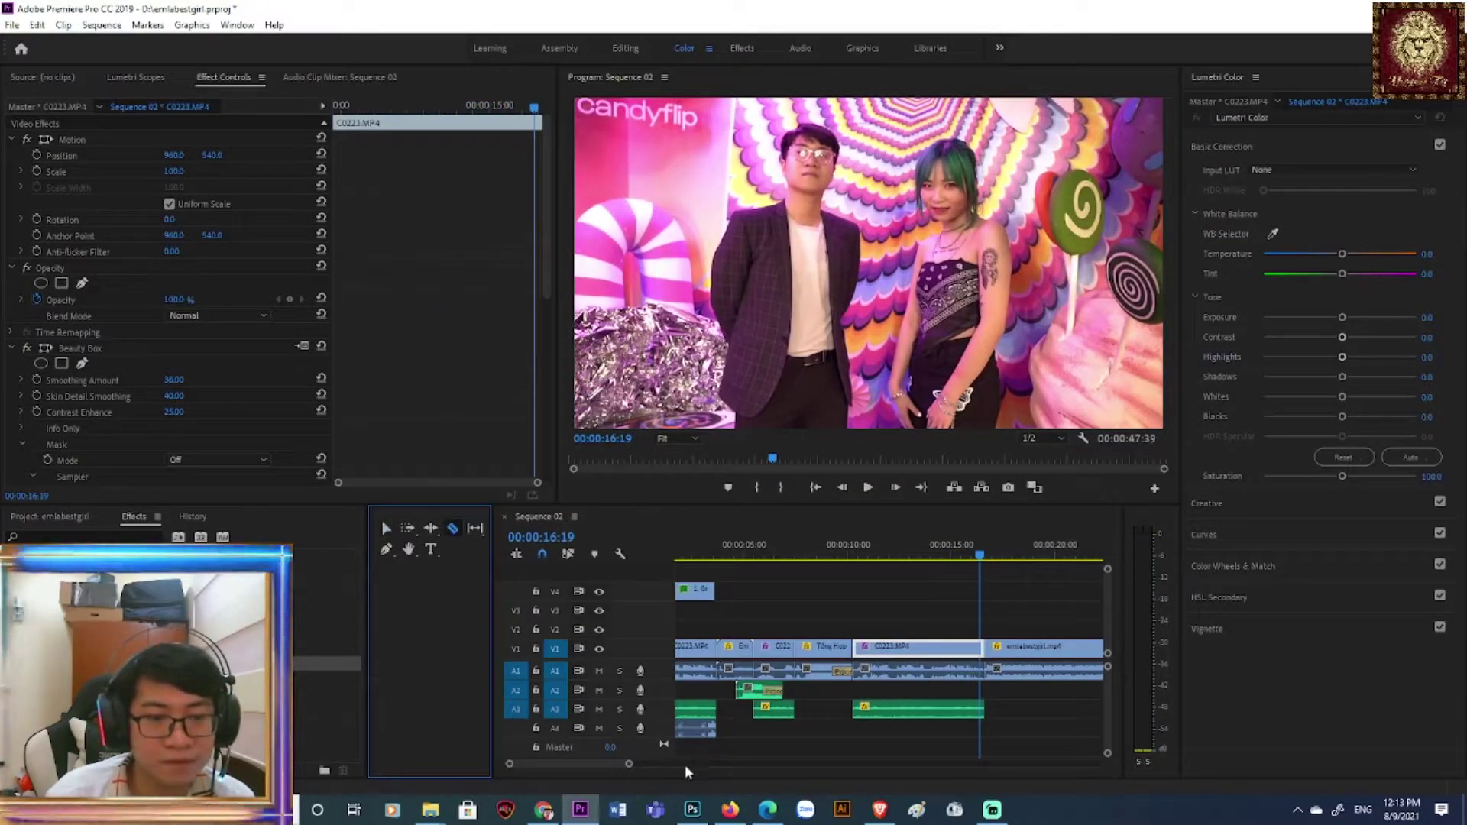
left_click_drag(629, 765, 562, 765)
left_click(898, 651)
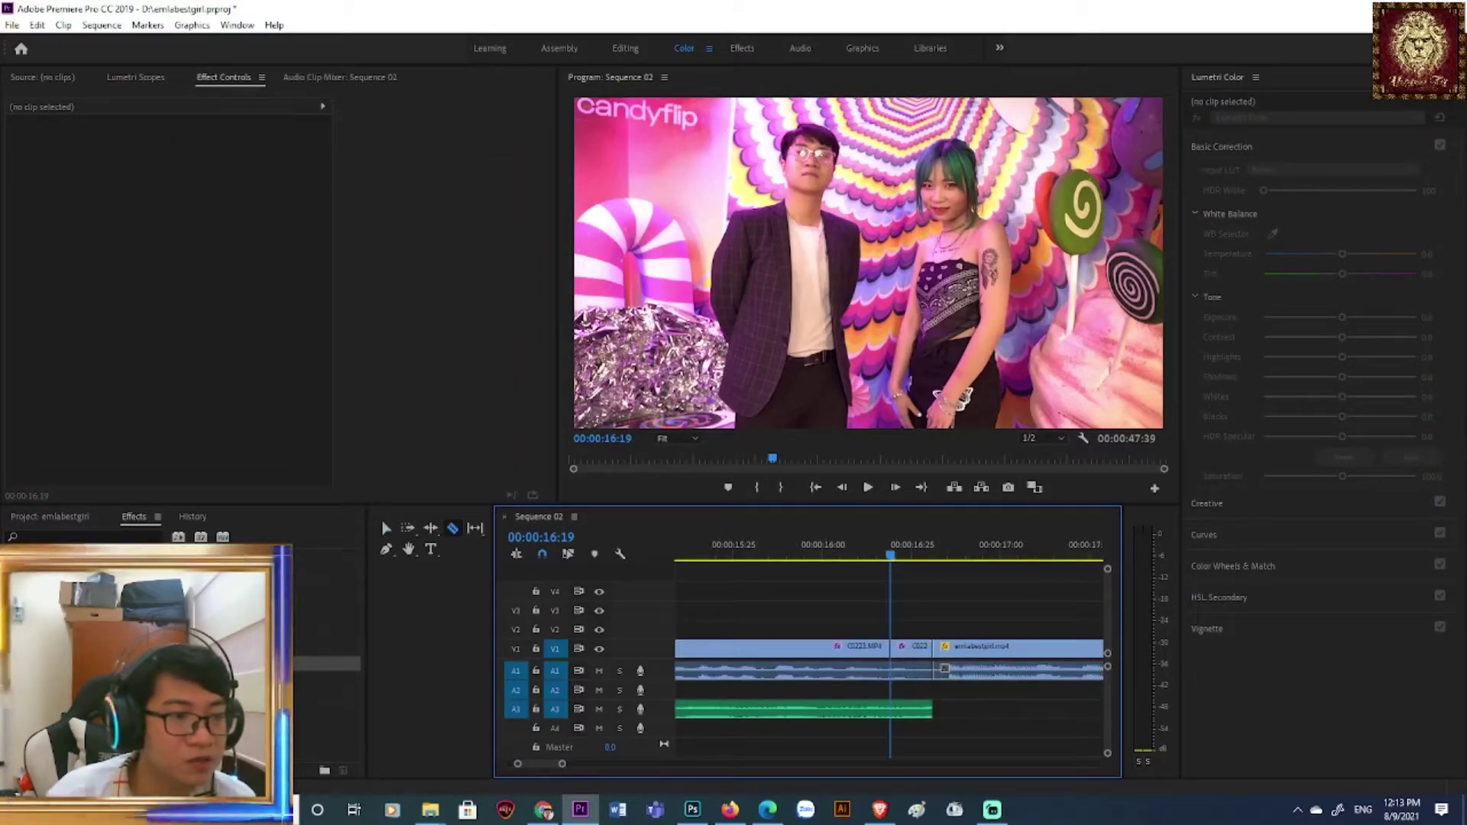
- Apply a distorting video effect to the short C0223.MP4 piece before the emlabestgirl.mp4 clip and preview it
left_click(16, 618)
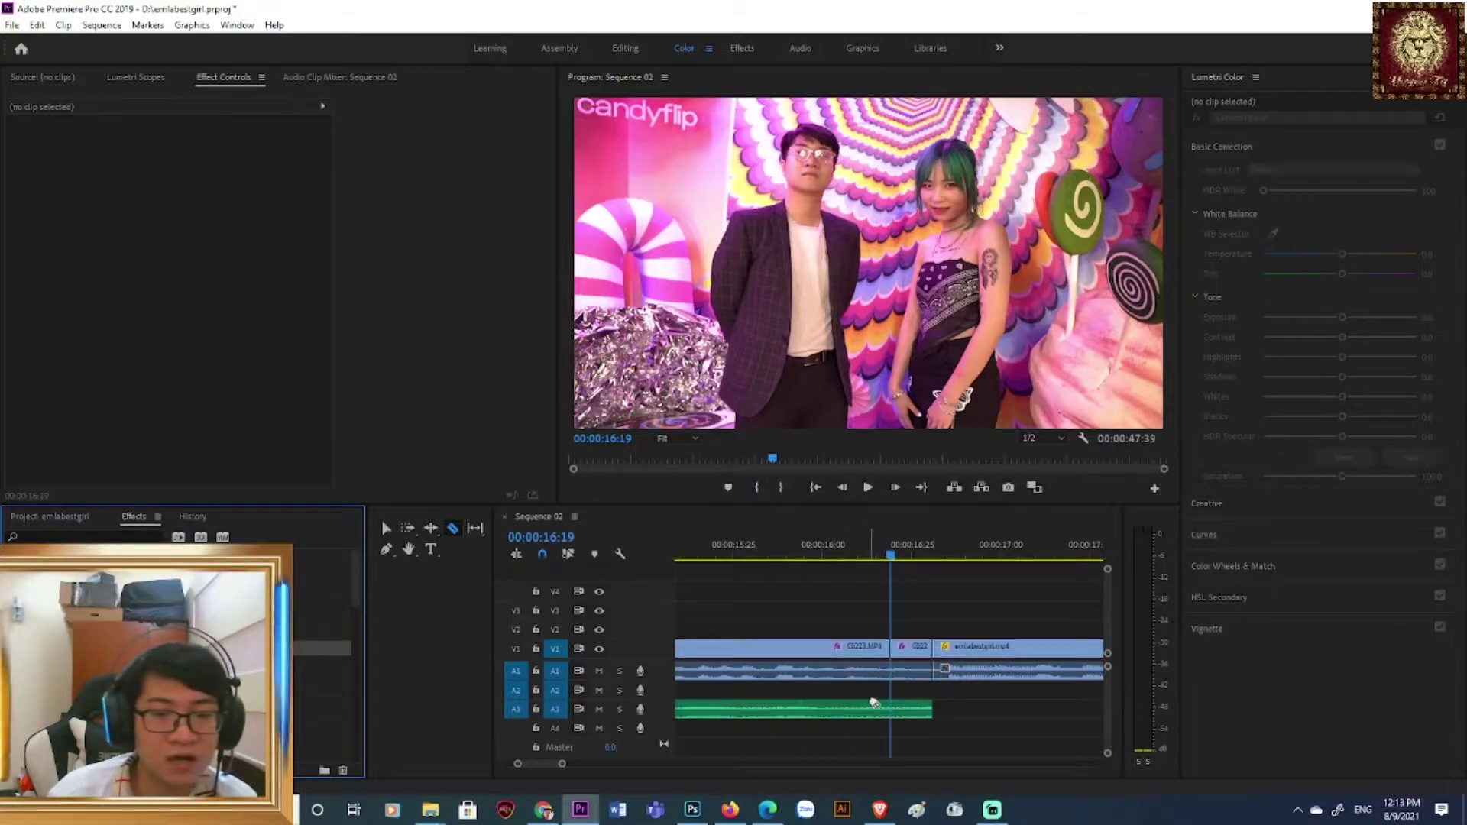
left_click_drag(919, 650, 920, 648)
left_click(891, 573)
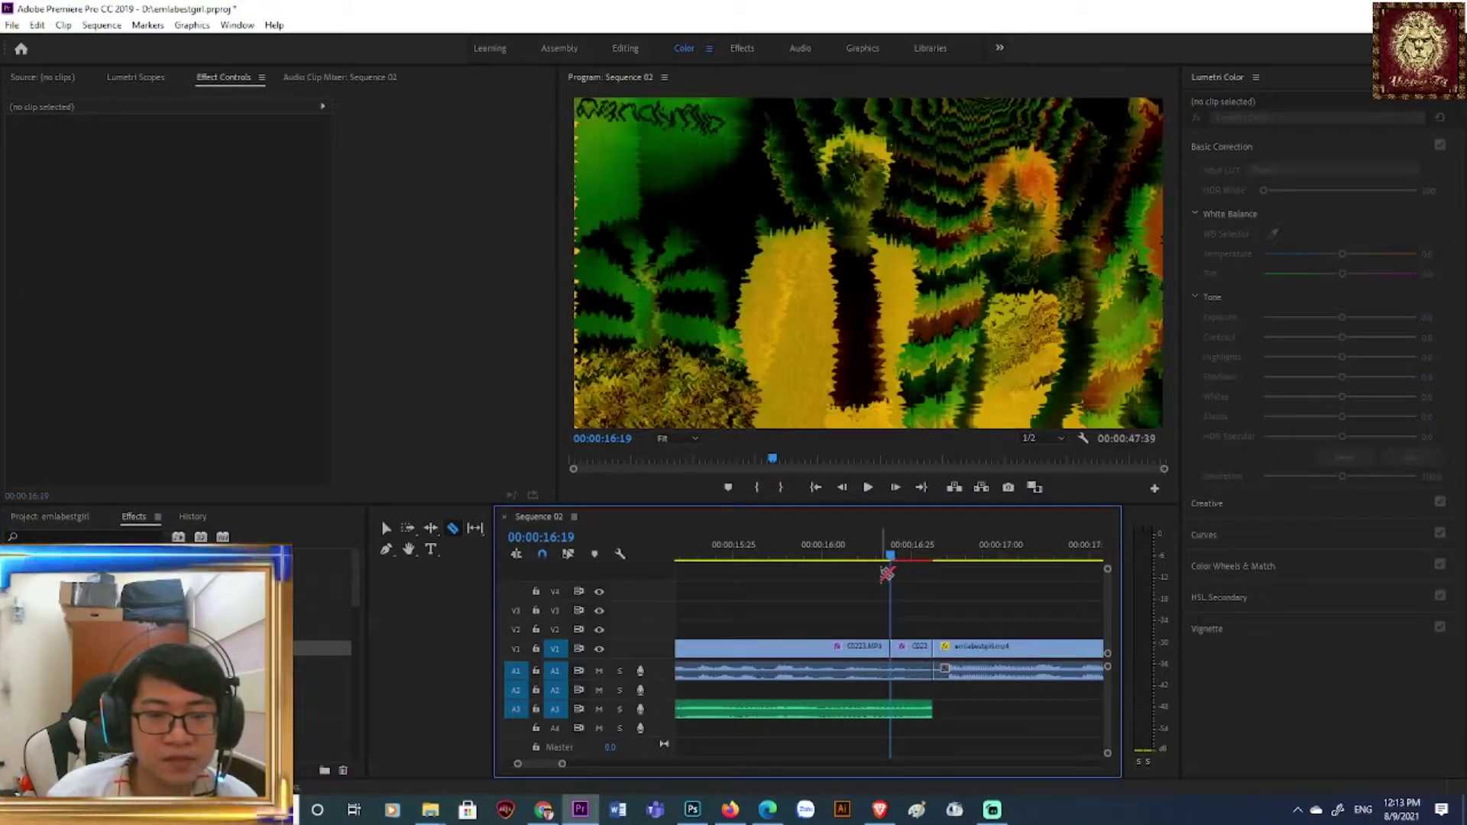
left_click(869, 556)
key("space")
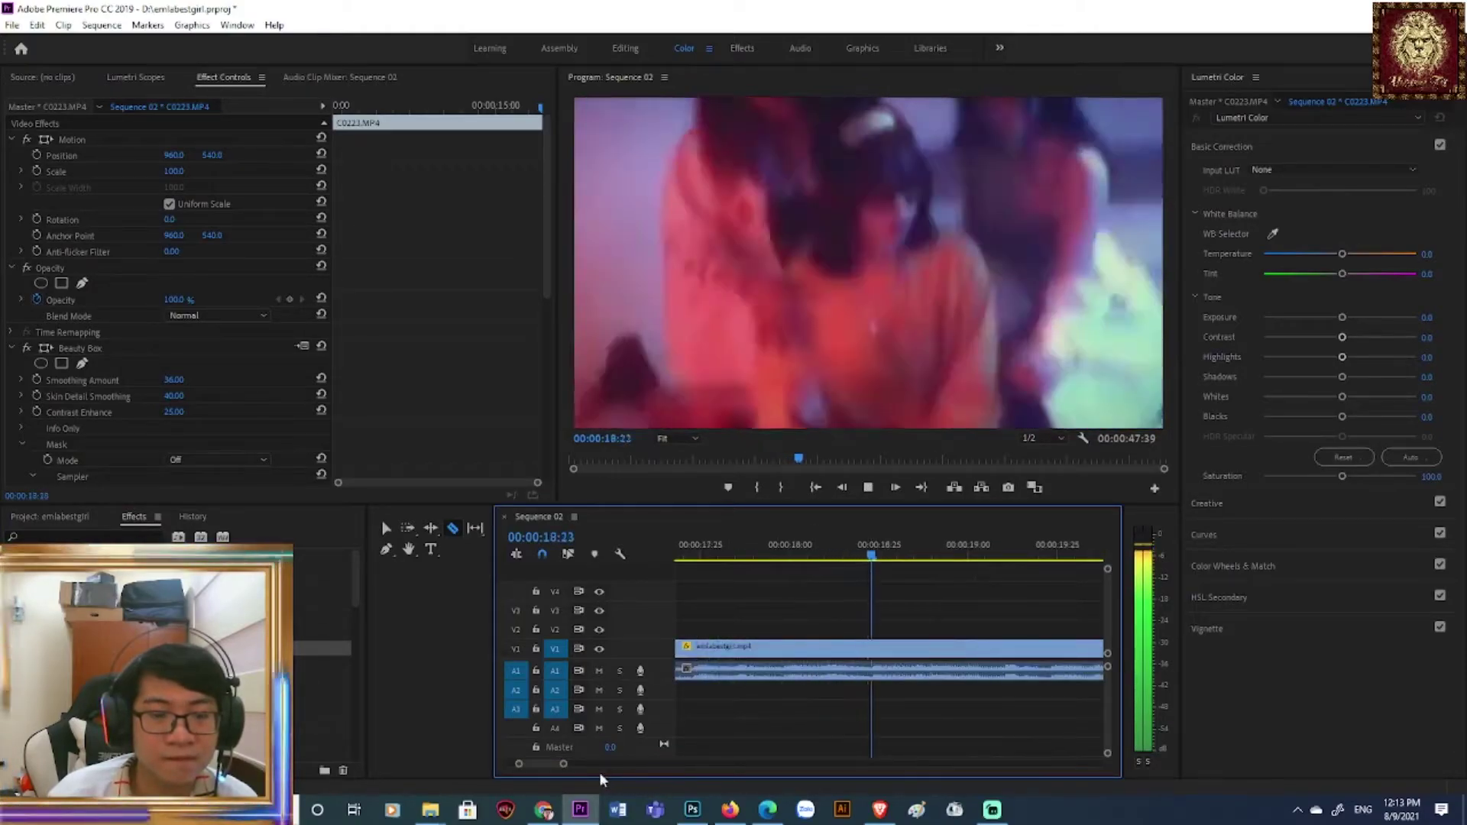
- Play on past the emlabestgirl.mp4 clip and cut the following C0223.MP4 clip at 00:00:23:04
left_click_drag(562, 764, 589, 768)
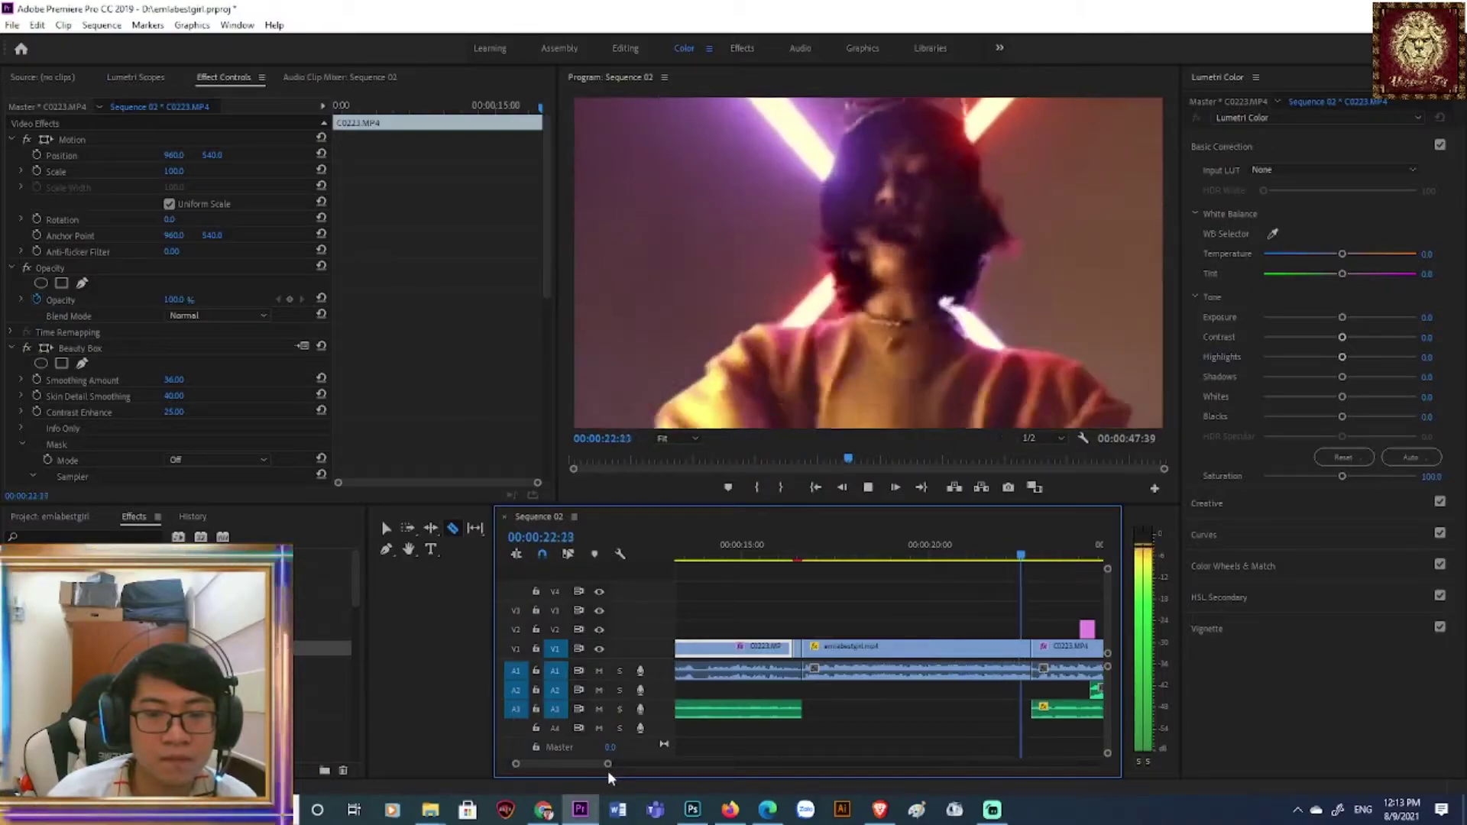
key("space")
left_click(1045, 649)
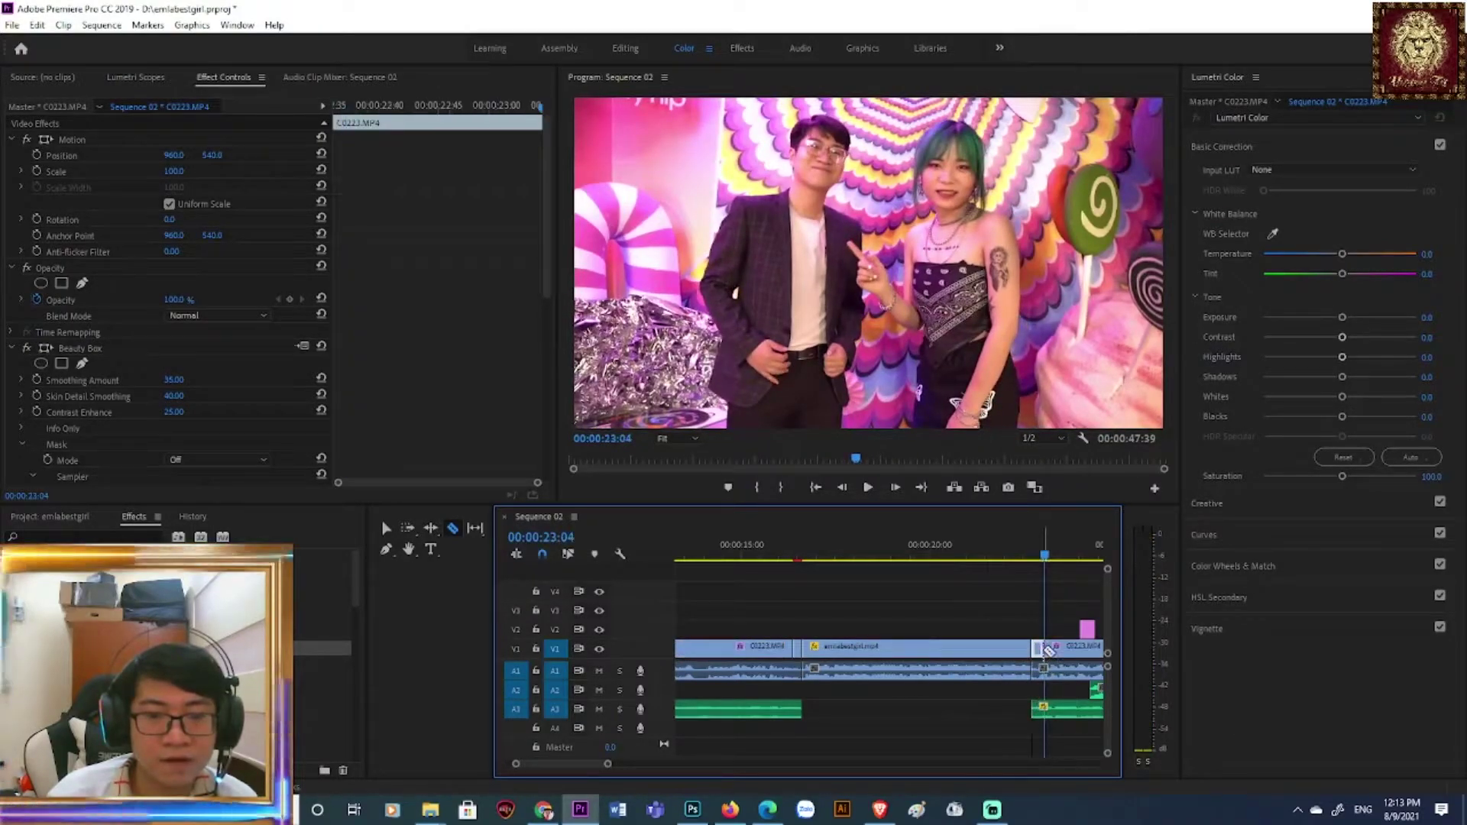
- Apply a video effect to the short C0223.MP4 piece ending at 00:00:23:04 and preview it from 00:00:22:22
key("shift+7")
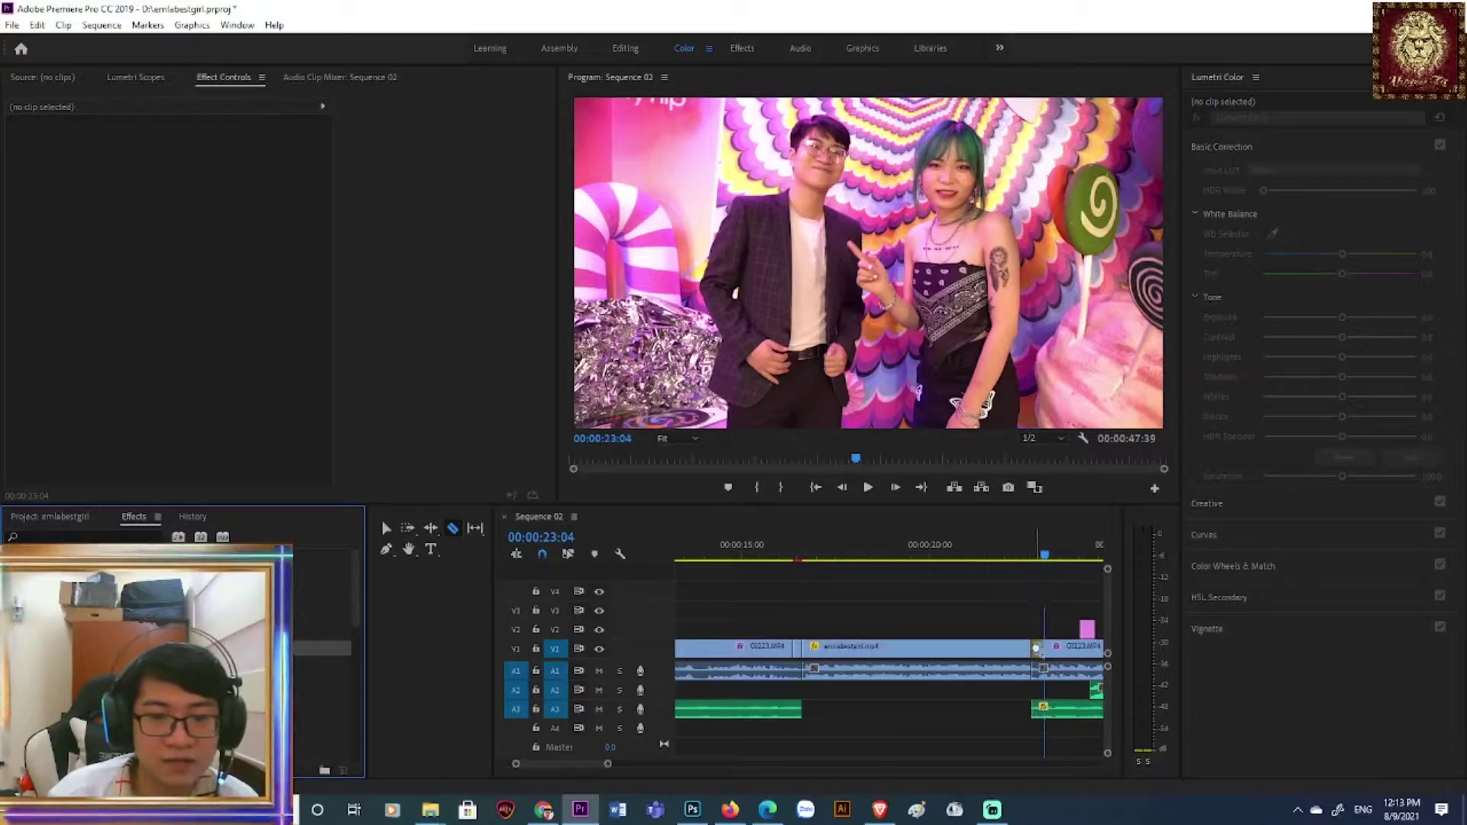
left_click(1041, 649)
left_click_drag(1046, 556, 1019, 560)
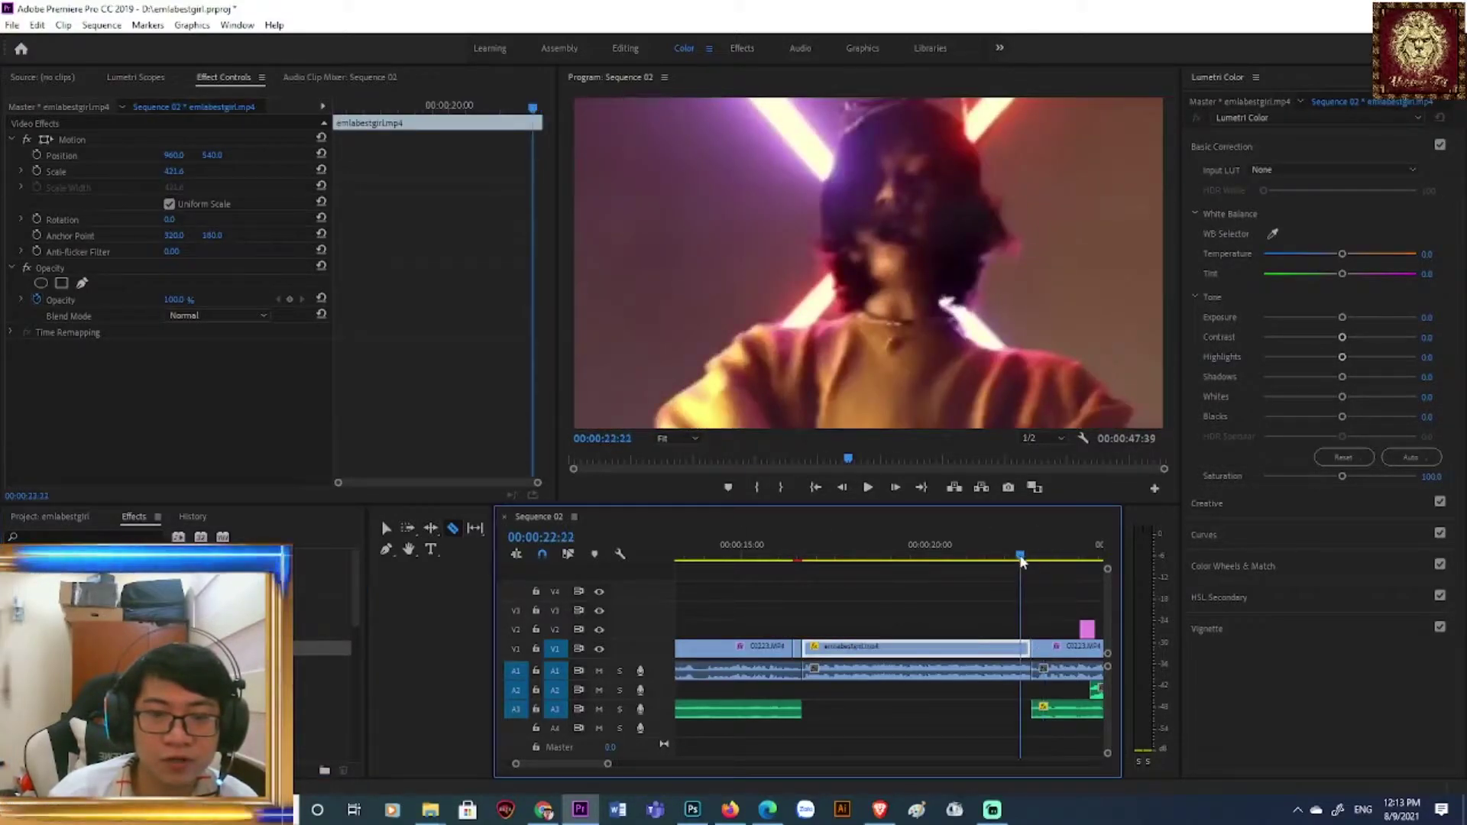
key("space")
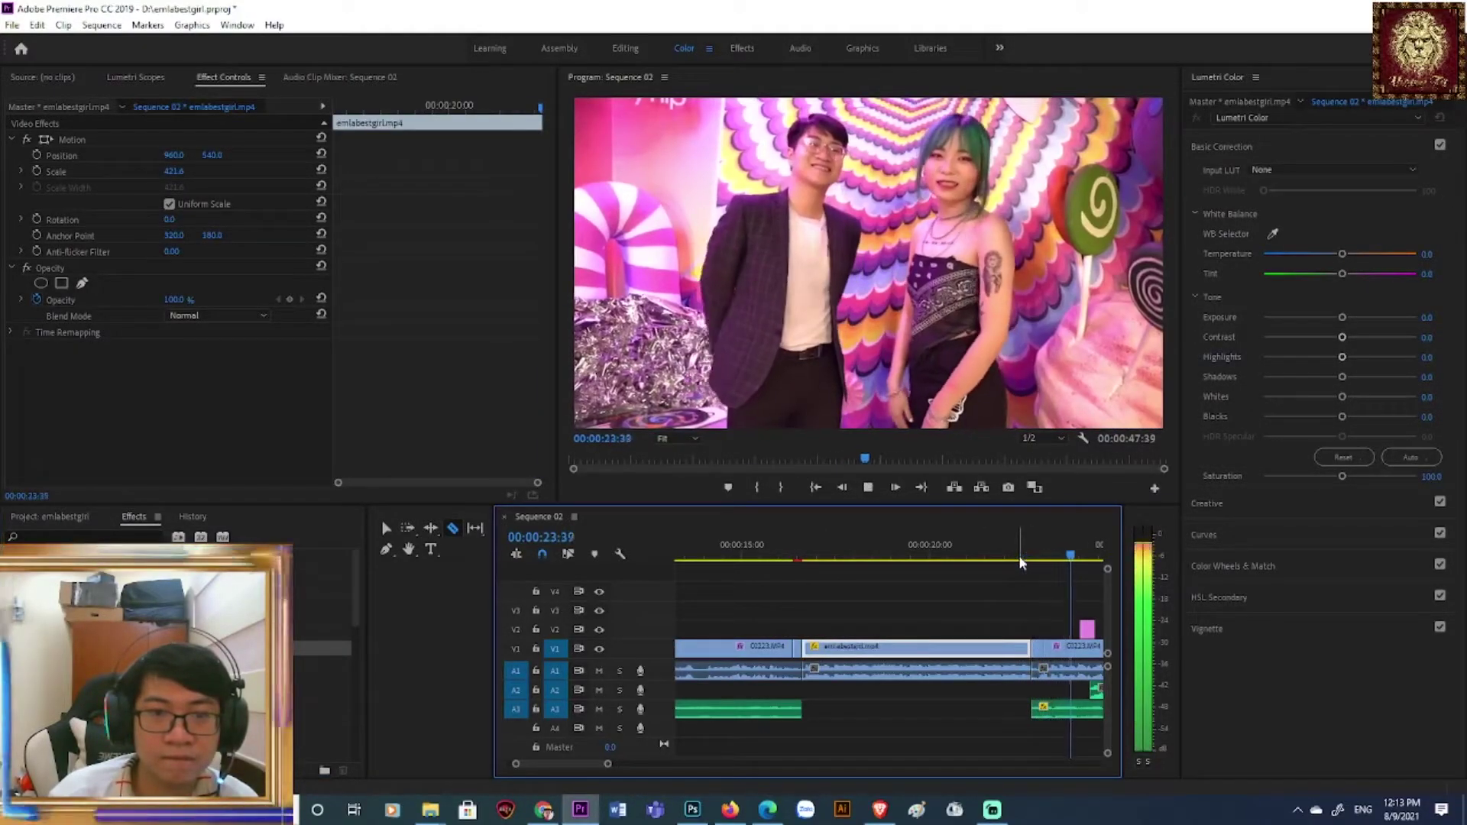
key("space")
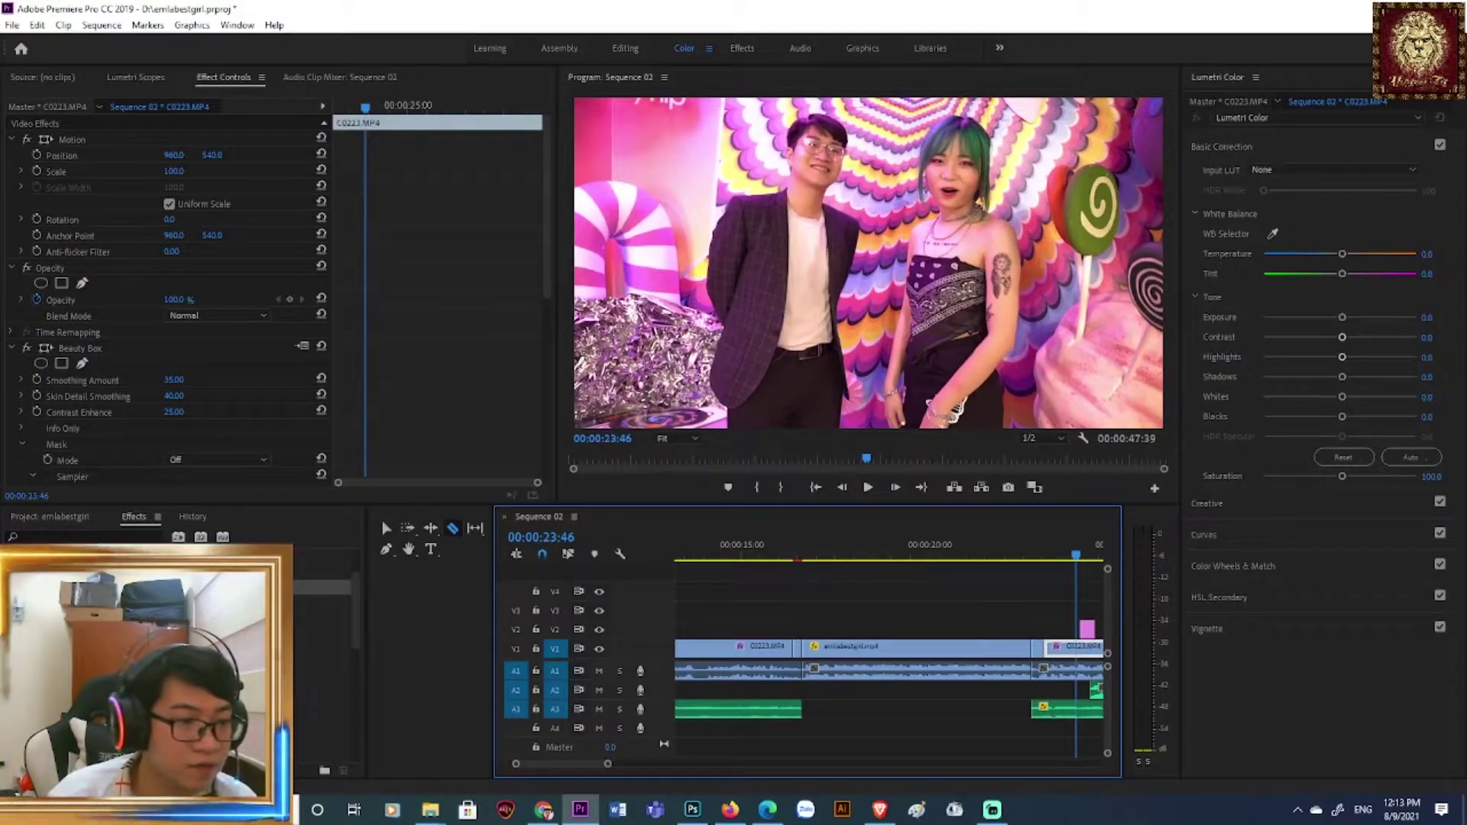
- Apply another video effect to the same short C0223.MP4 piece and replay it from the end of the emlabestgirl.mp4 clip
key("shift+7")
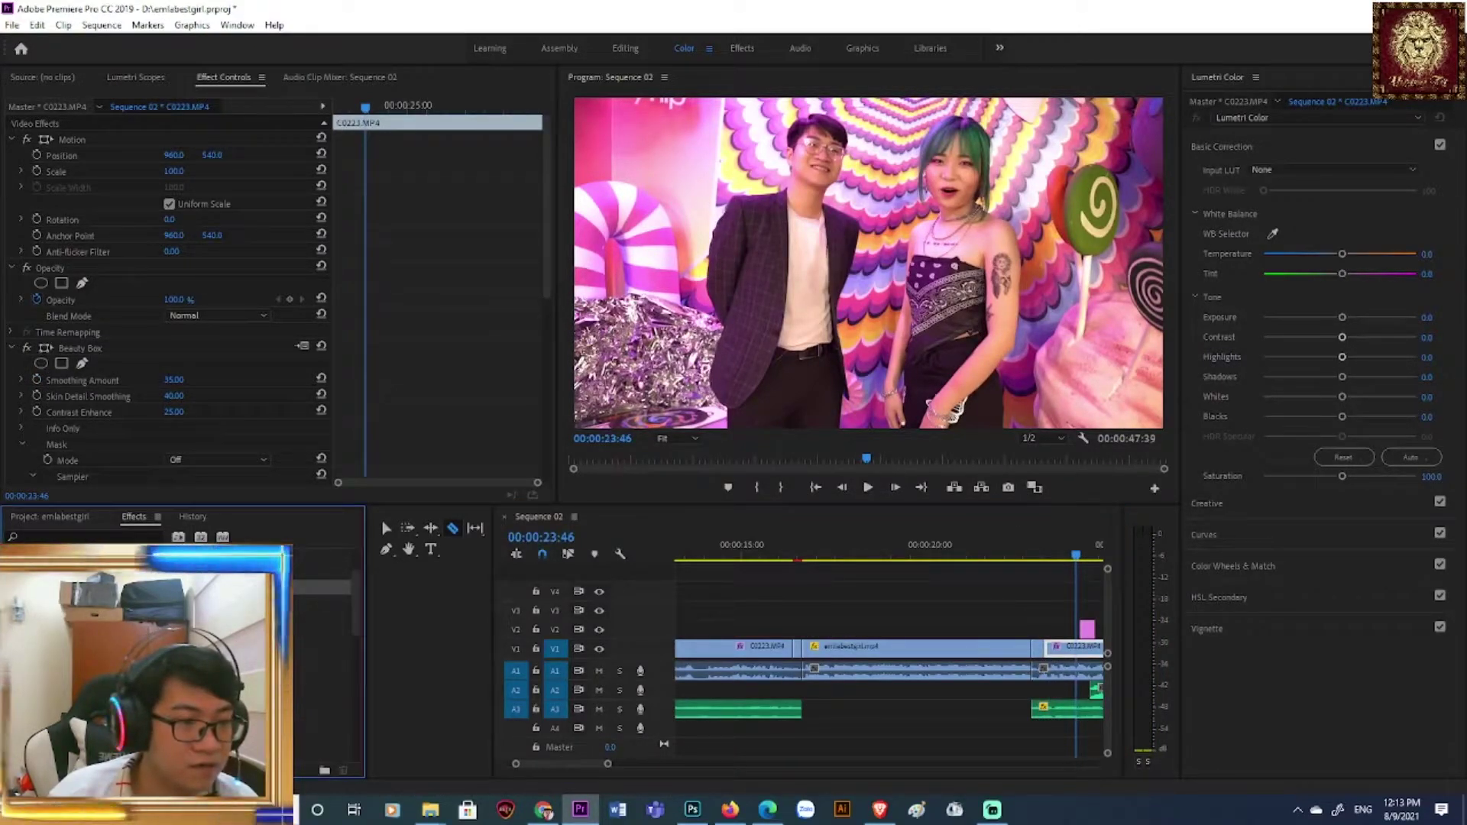
left_click_drag(321, 725, 1038, 649)
left_click_drag(1074, 557, 1059, 560)
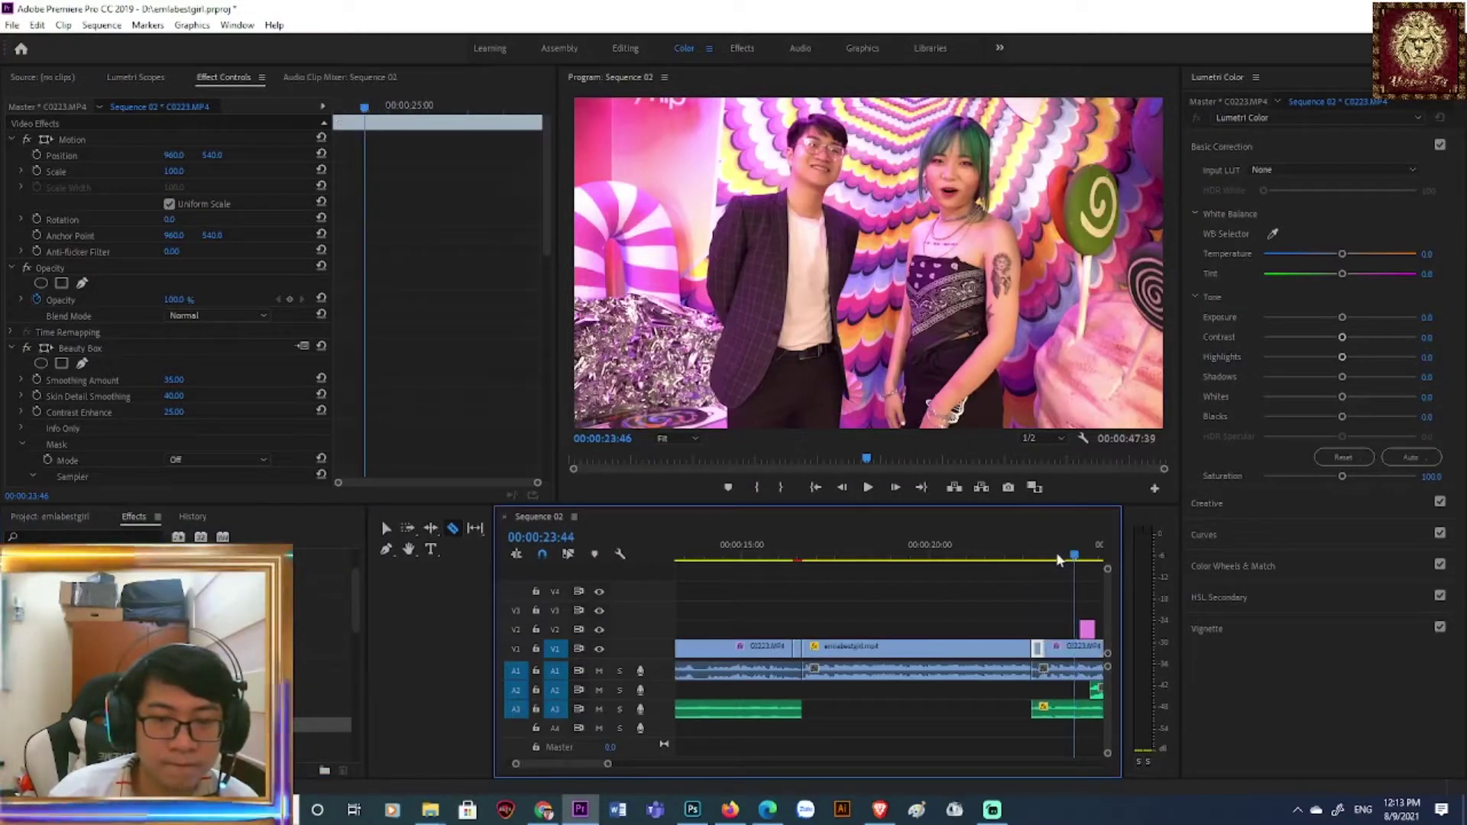
left_click(1021, 566)
key("space")
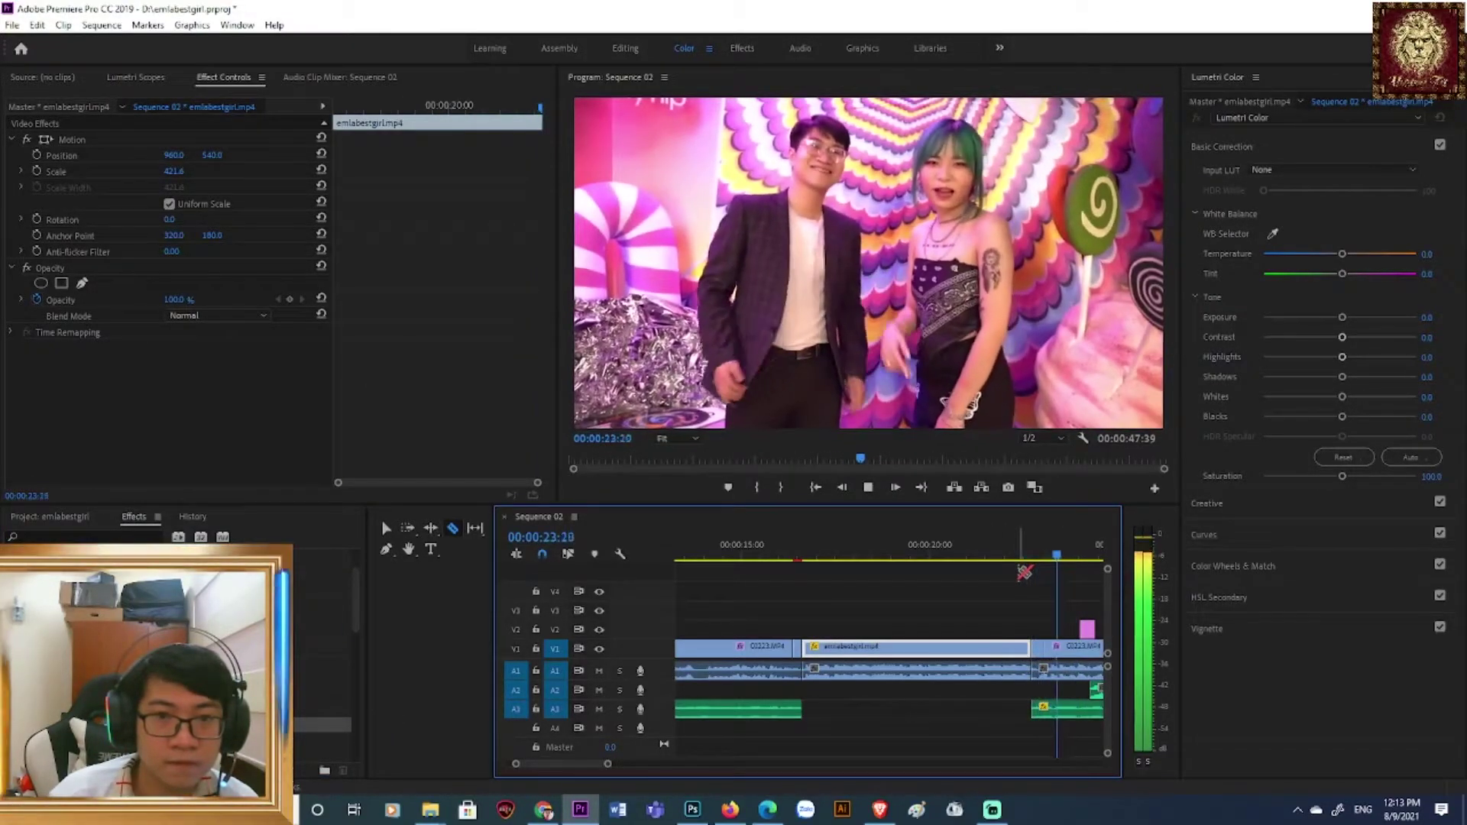
- Cut the emlabestgirl.mp4 clip at 00:00:22:21, apply a video effect to its short end piece, and preview the join
left_click(1022, 567)
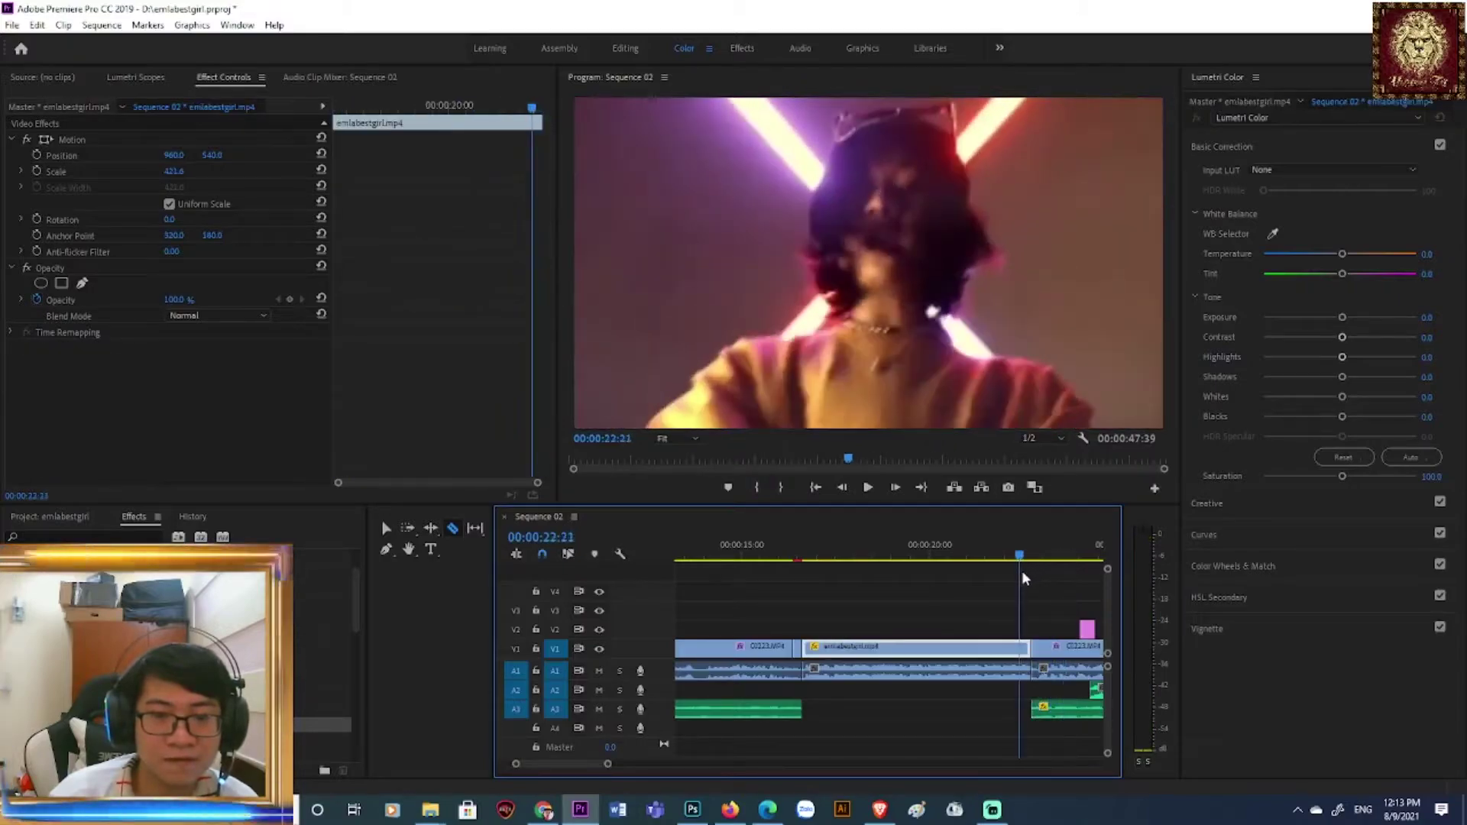
left_click(1025, 646)
left_click(361, 713)
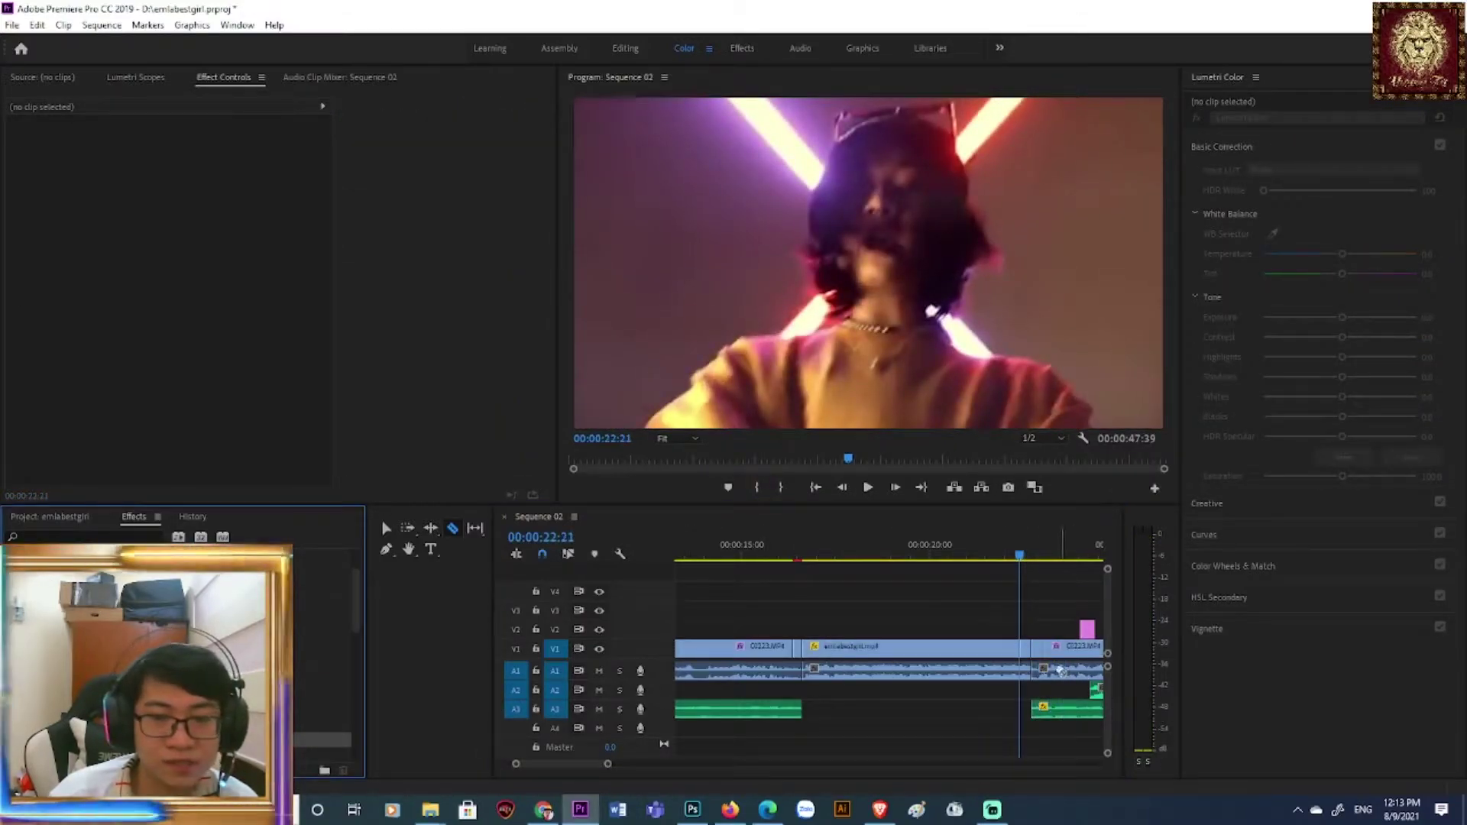
left_click_drag(1029, 657, 1029, 653)
left_click(999, 556)
key("space")
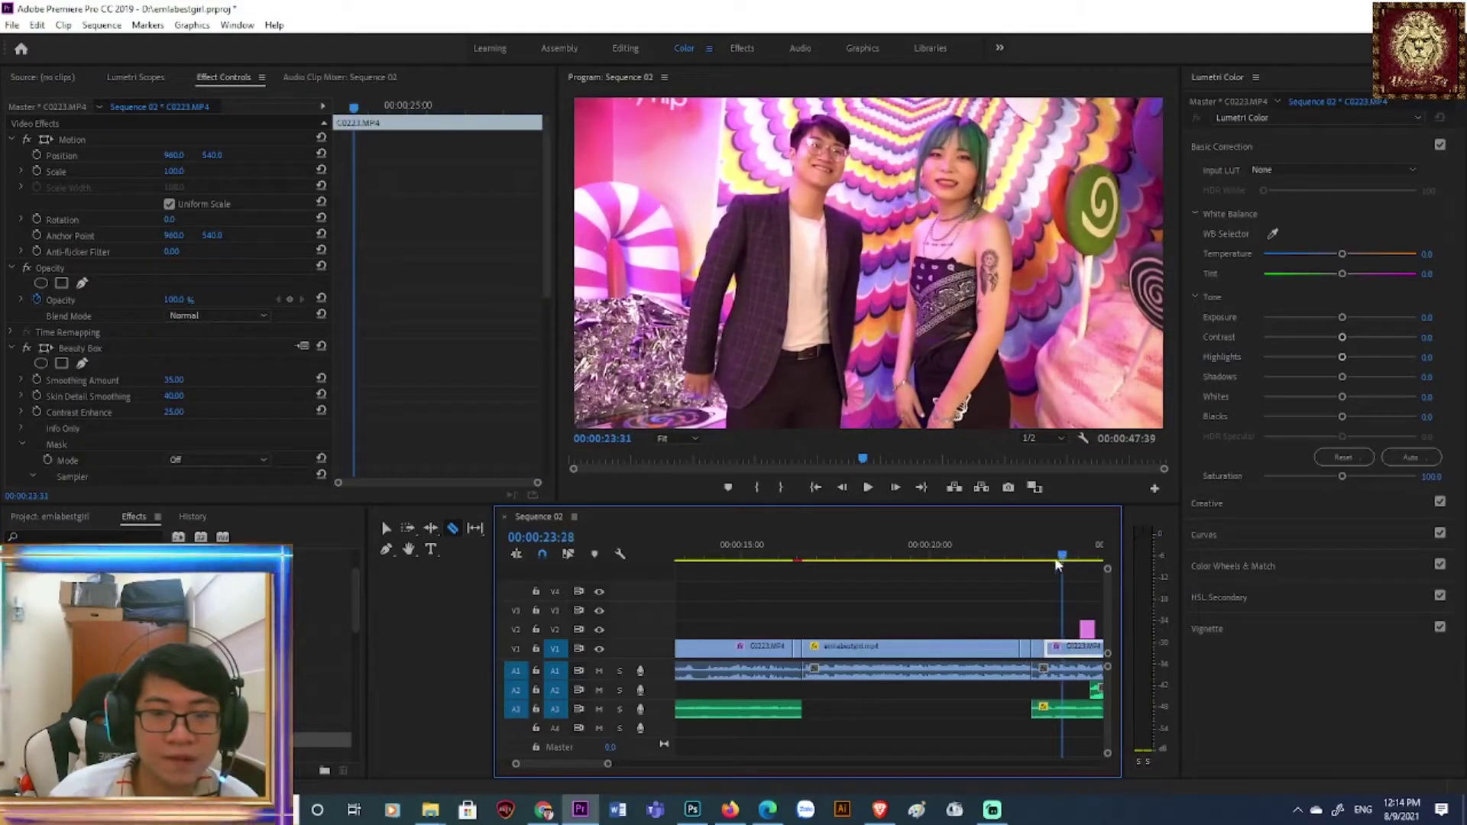
- Play on and cut the two adjoining C0223.MP4 clips at 00:00:28:48 and 00:00:27:49, on either side of their join
key("space")
key("space")
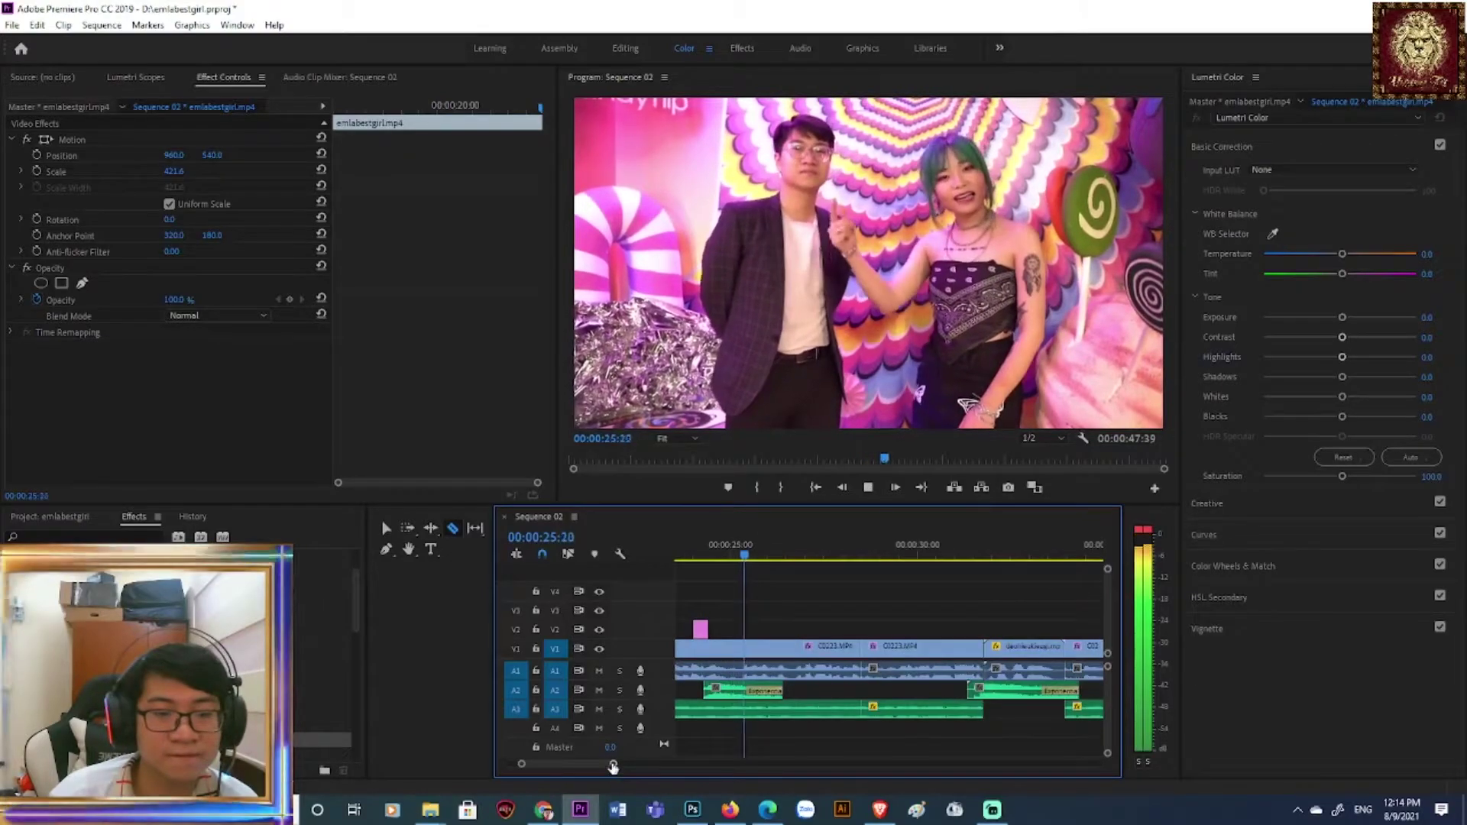
left_click_drag(612, 766, 622, 768)
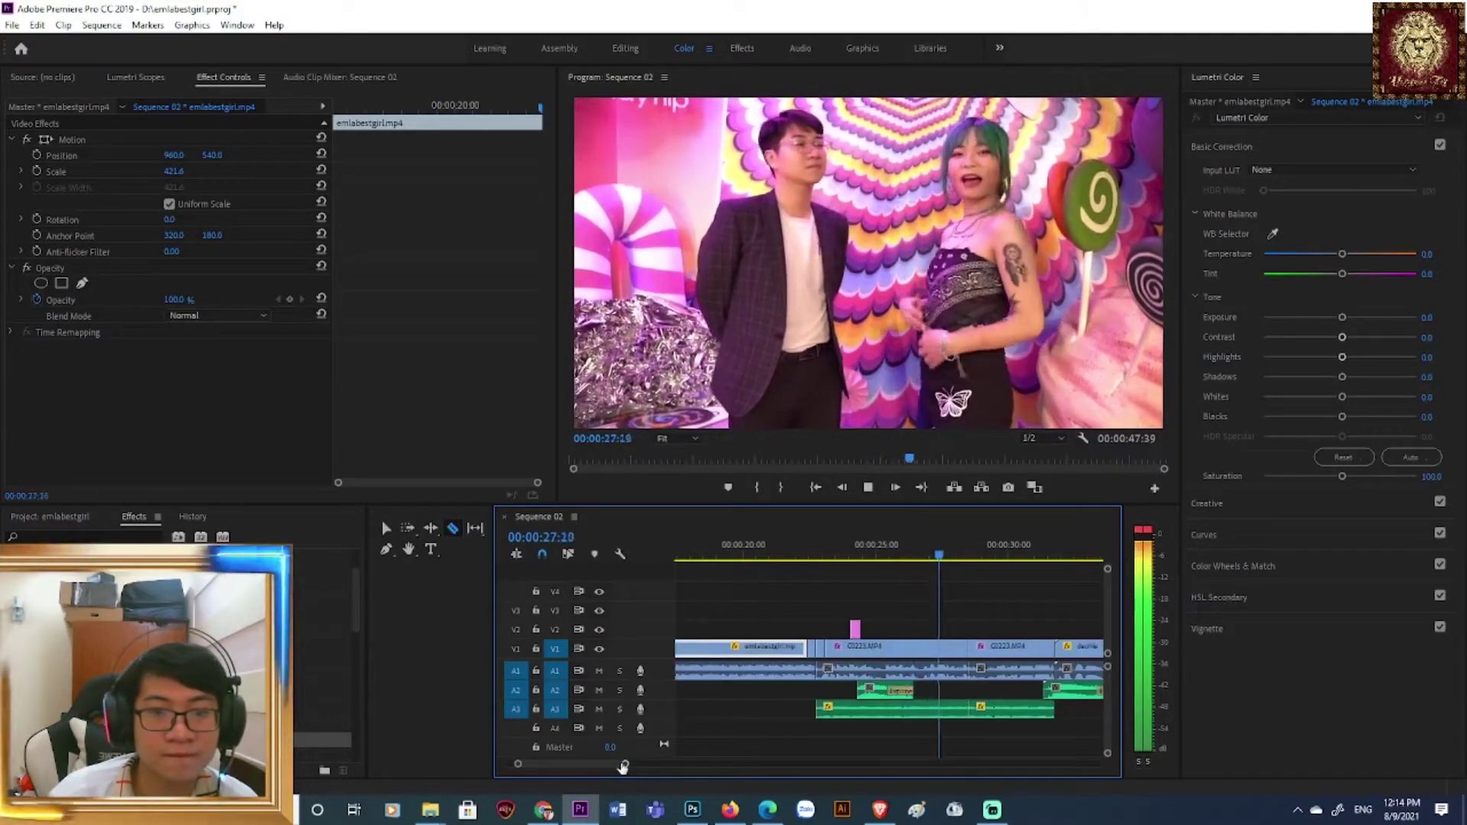
key("space")
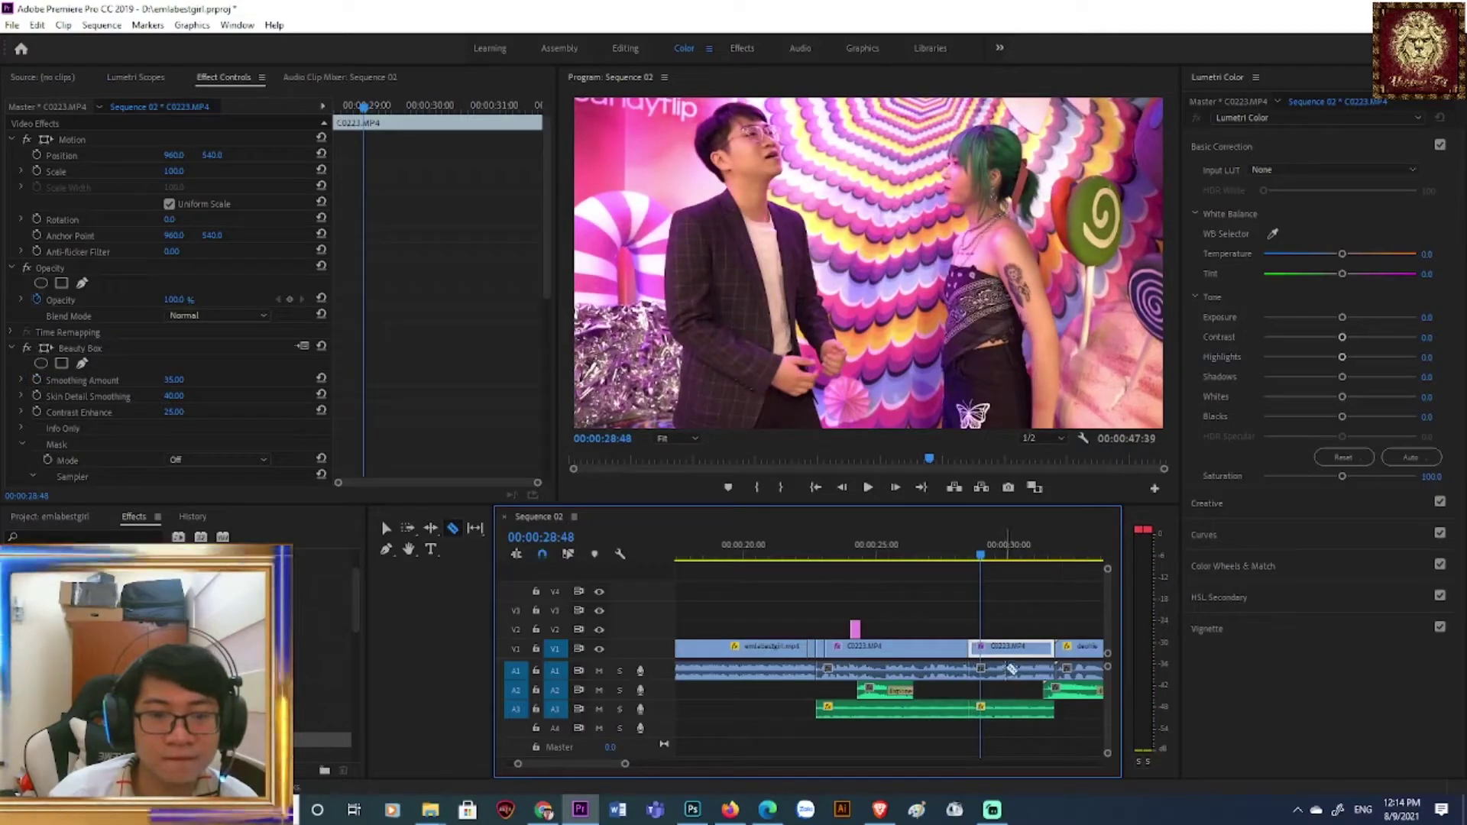
left_click(981, 648)
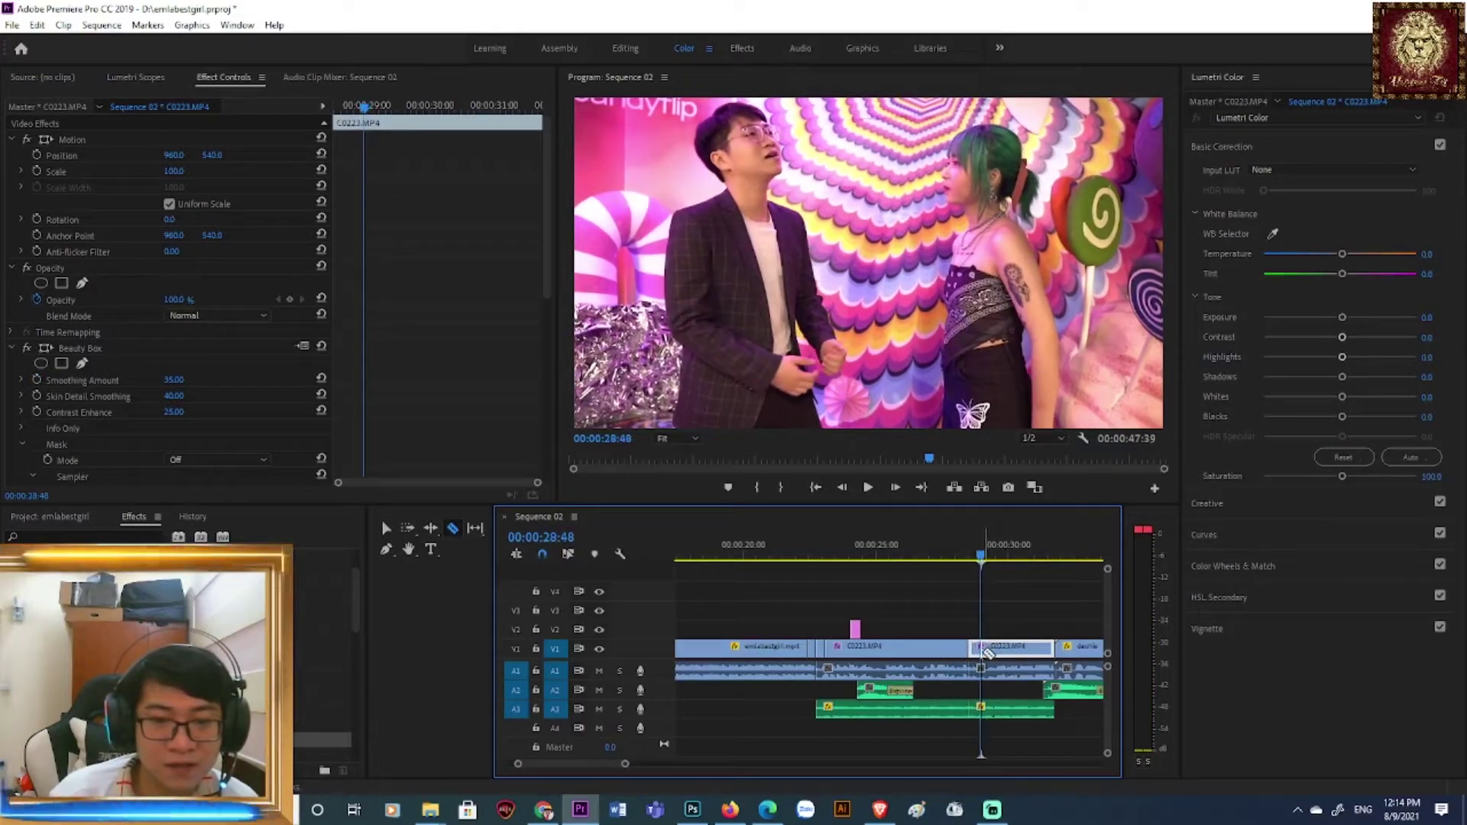
left_click(761, 699)
left_click_drag(967, 562, 955, 562)
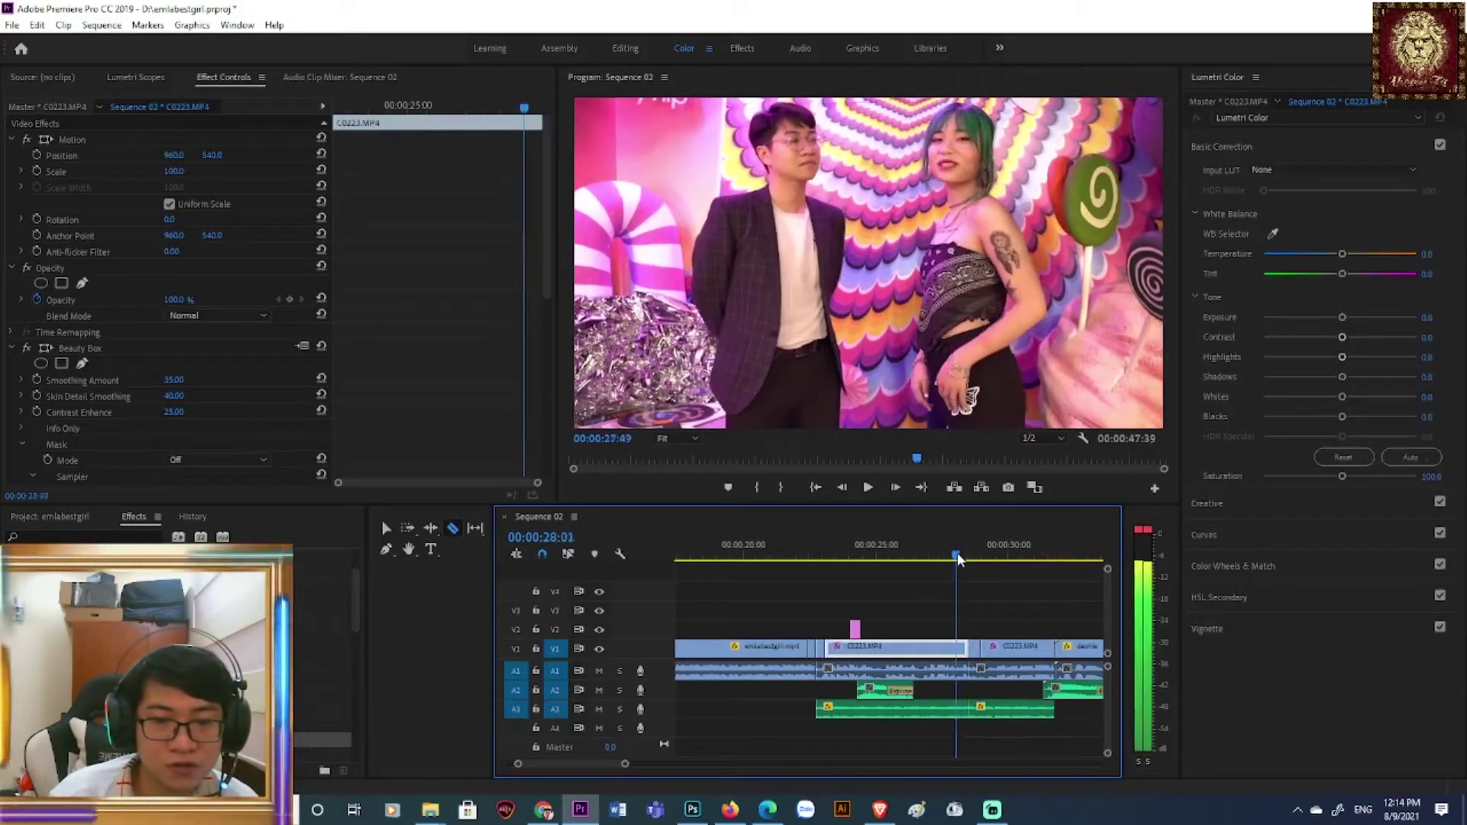
left_click(958, 648)
- Apply a video effect to both short C0223.MP4 pieces between 00:00:27:49 and 00:00:28:48 and preview the transition
scroll(321, 665, "down", 3)
left_click(176, 657)
left_click_drag(325, 679, 961, 648)
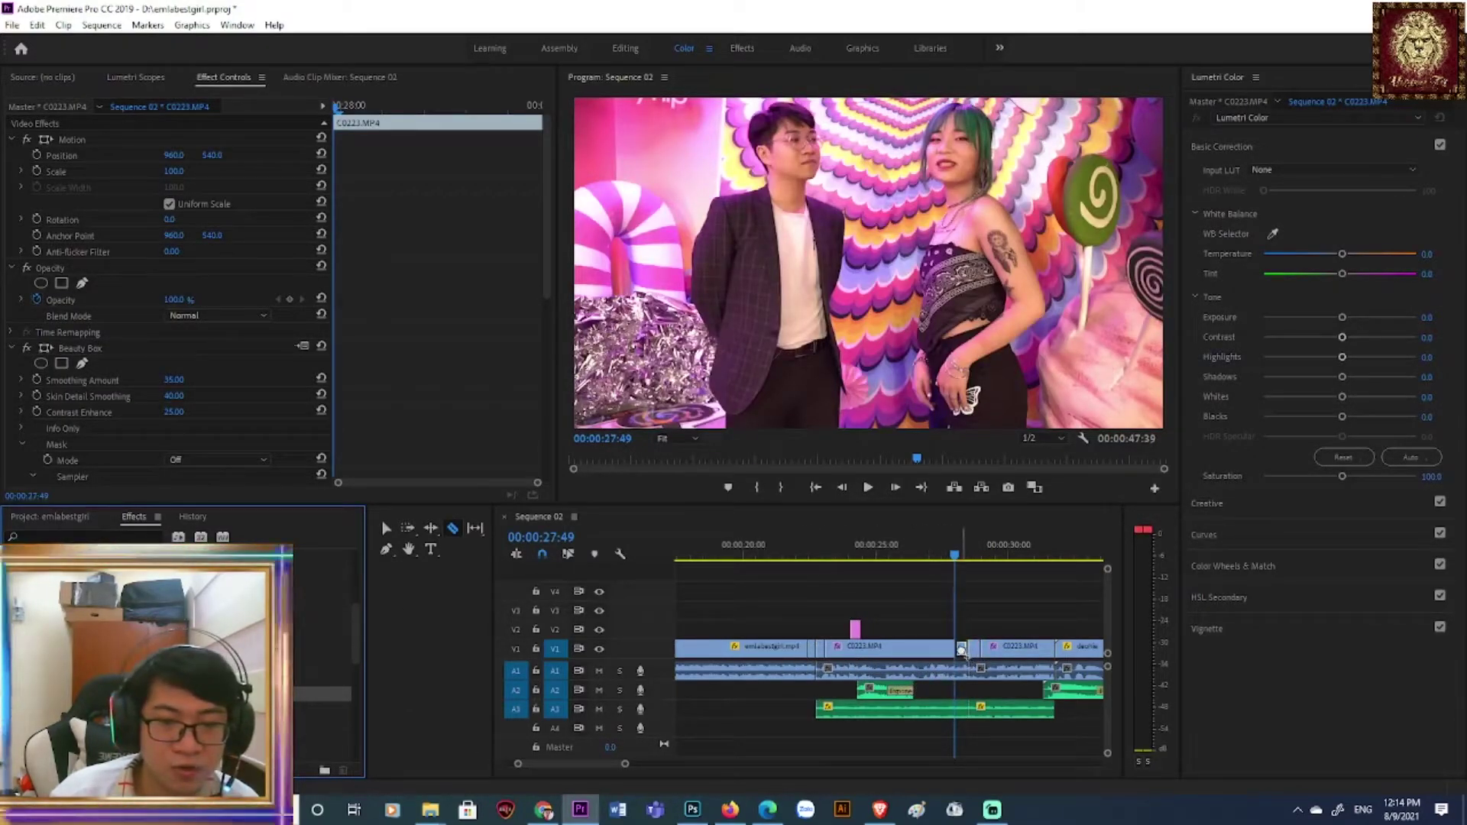
left_click_drag(325, 679, 973, 648)
left_click(955, 556)
left_click(944, 557)
key("space")
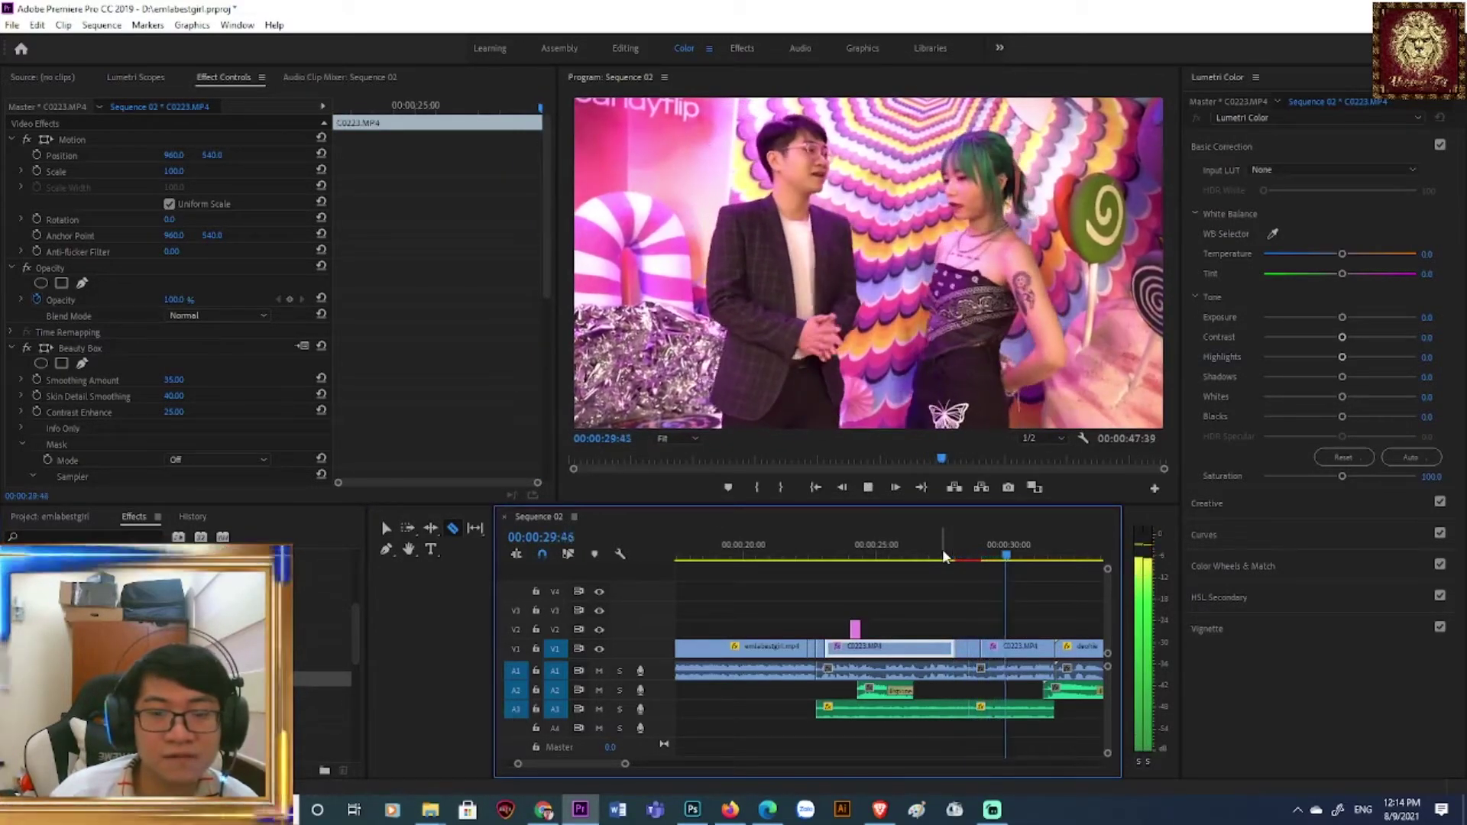
- Cut the next C0223.MP4 clip at 00:00:29:46 and again shortly after it to isolate a short piece
key("space")
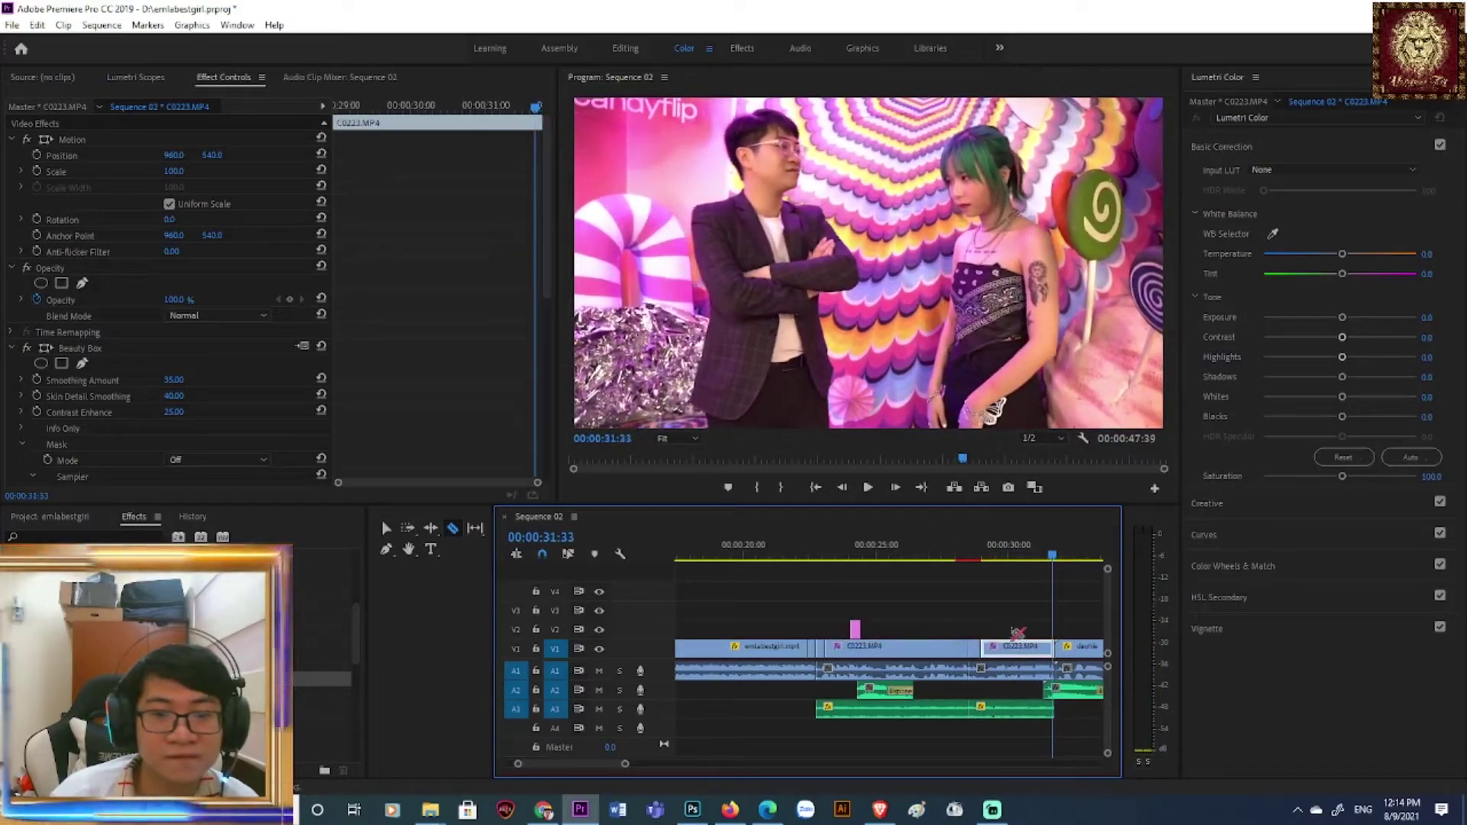
left_click_drag(1055, 558, 1007, 560)
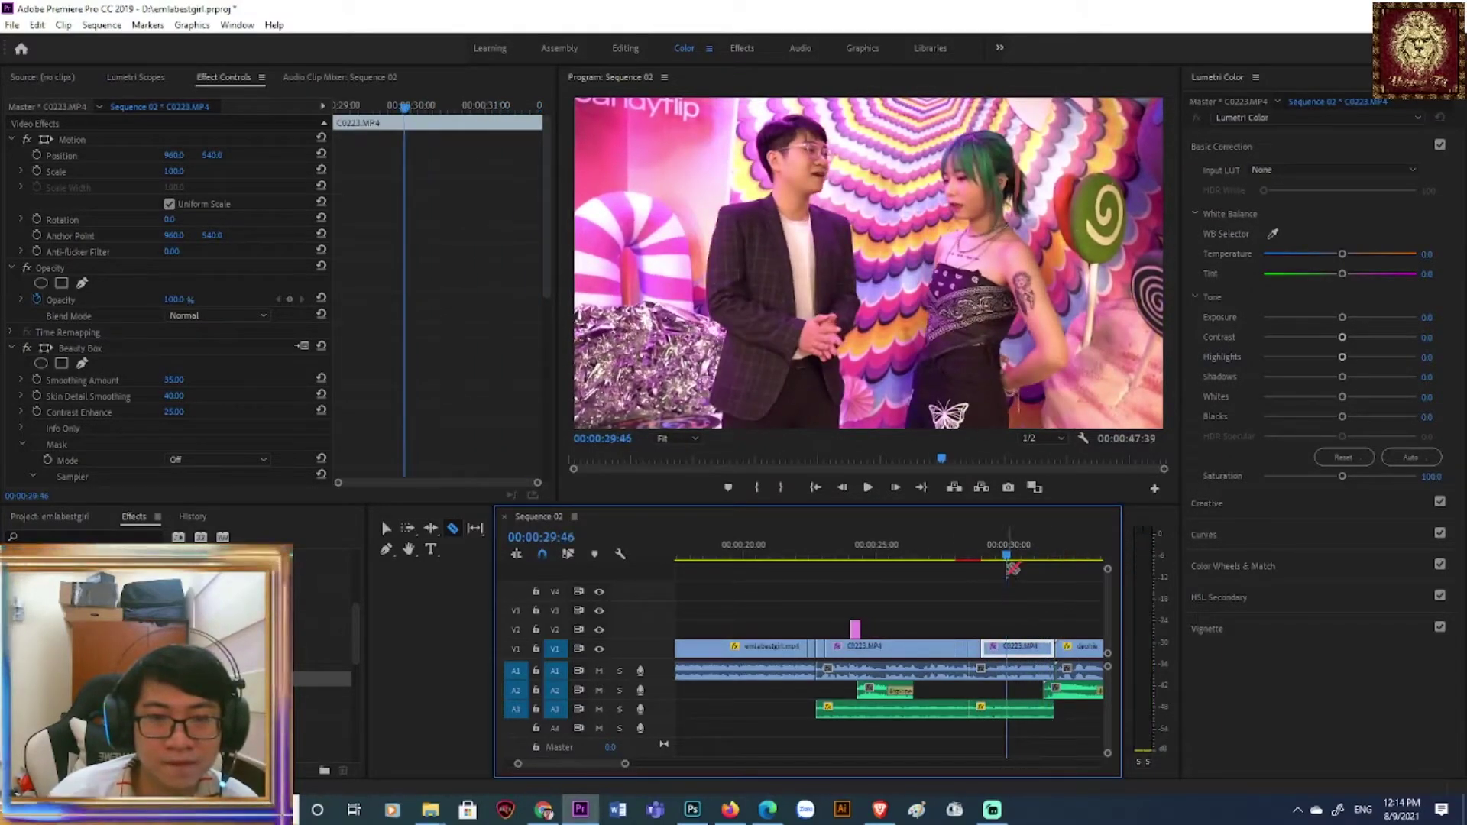
left_click(1024, 648)
- Choose a video effect and apply it to the short C0223.MP4 piece starting at 00:00:29:46
left_click(23, 694)
left_click(13, 626)
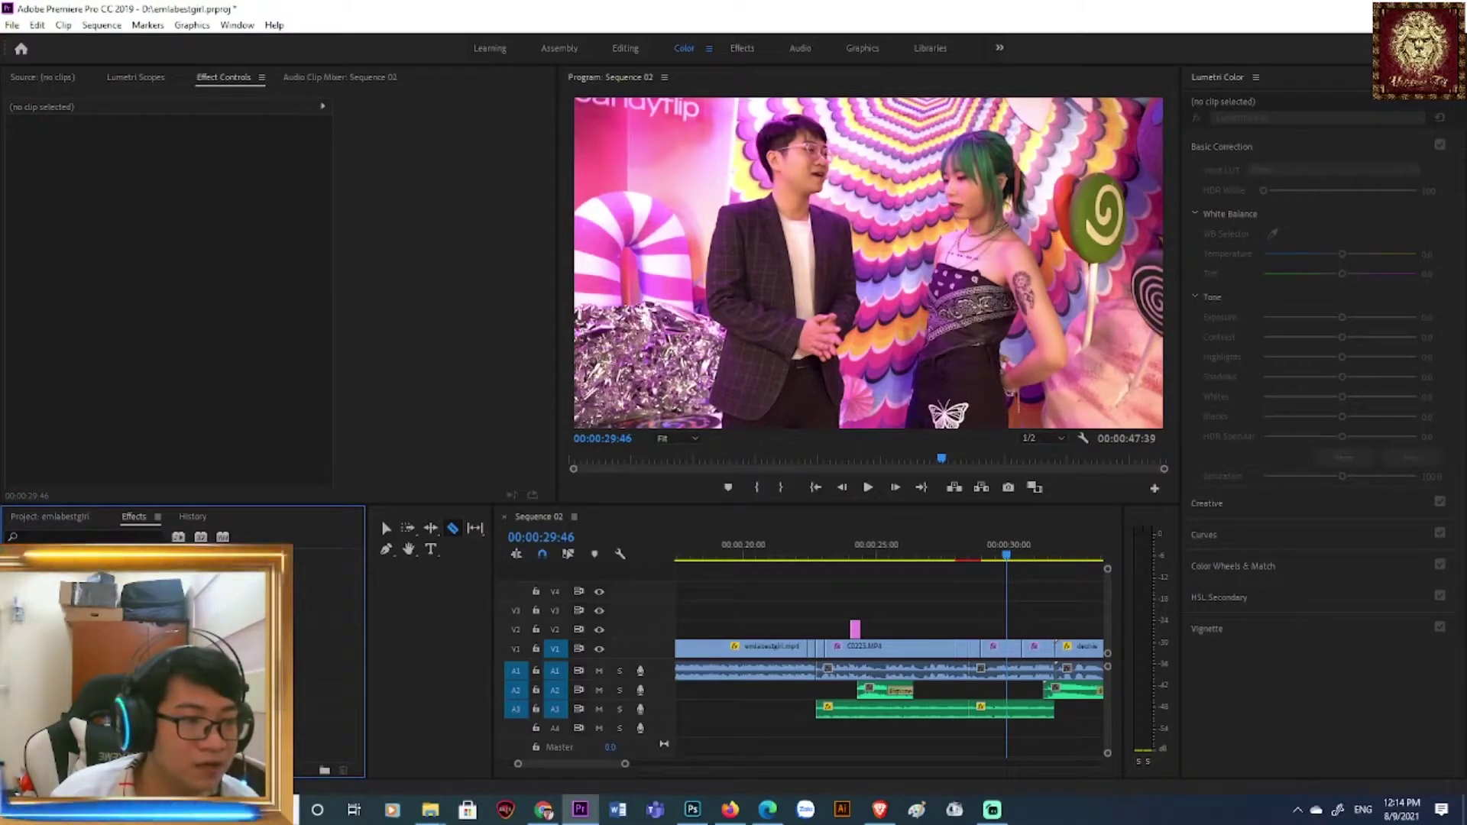
left_click(12, 625)
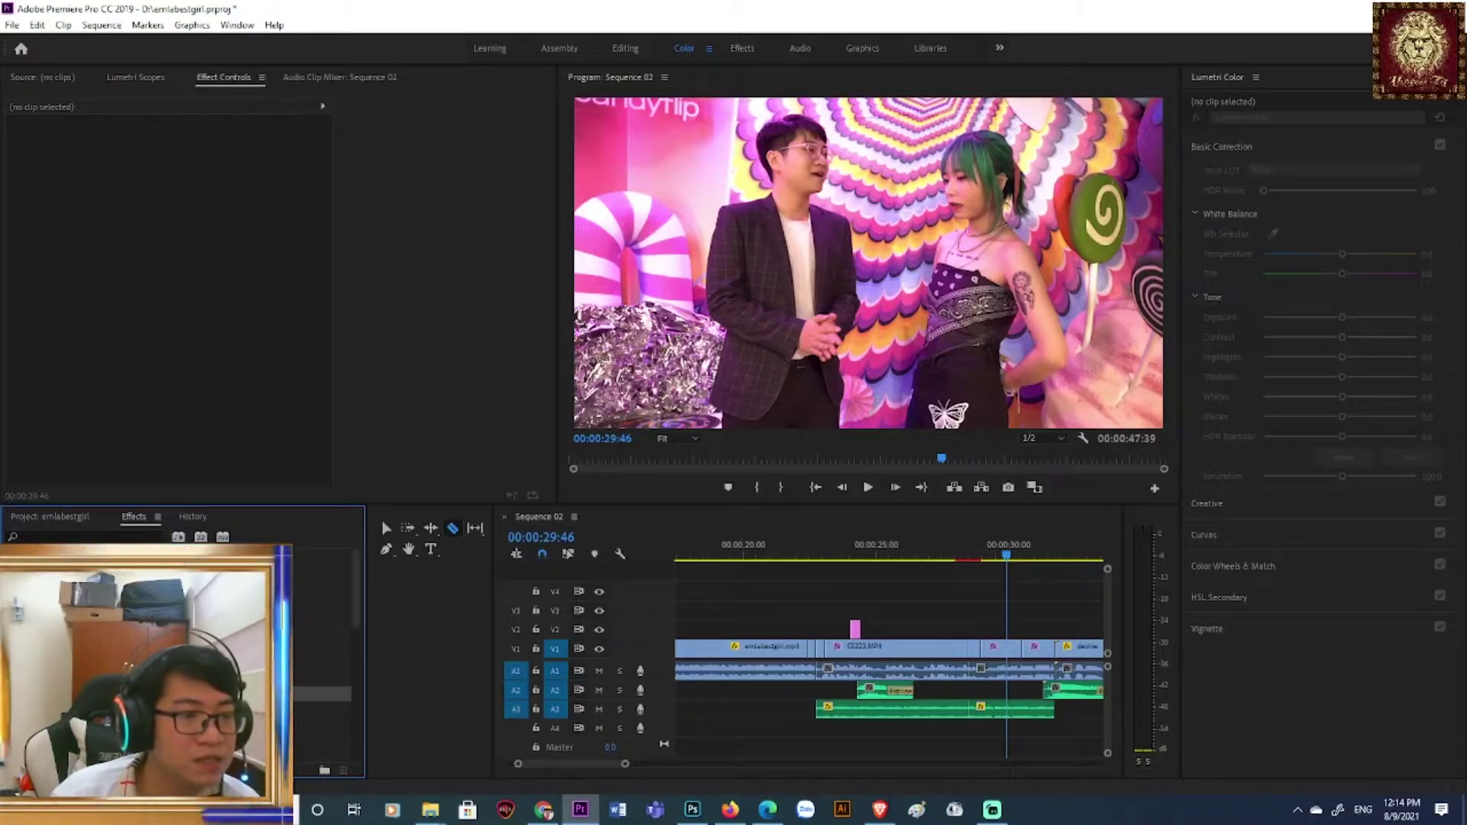
scroll(176, 657, "down", 2)
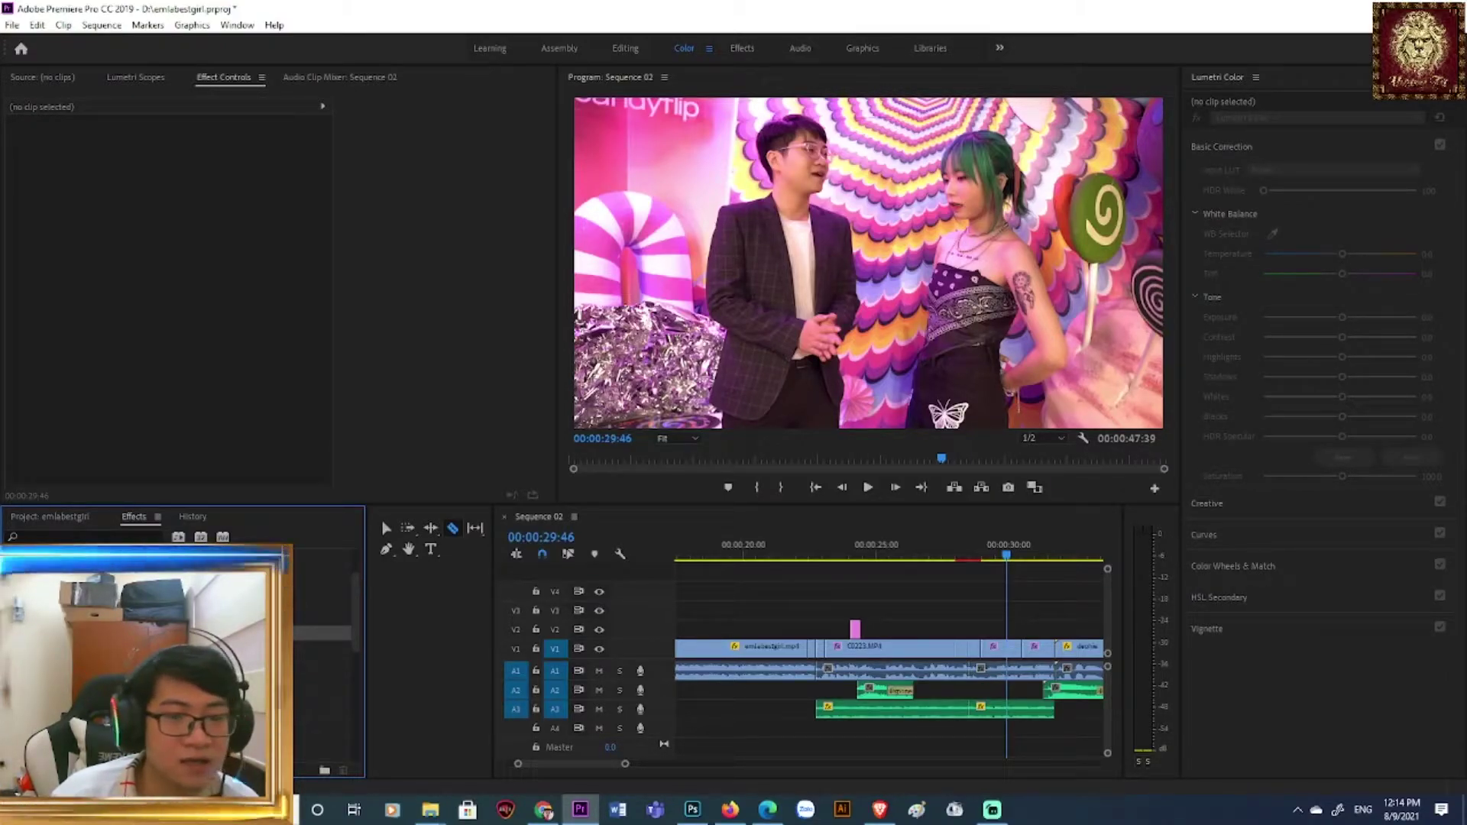
scroll(176, 657, "up", 2)
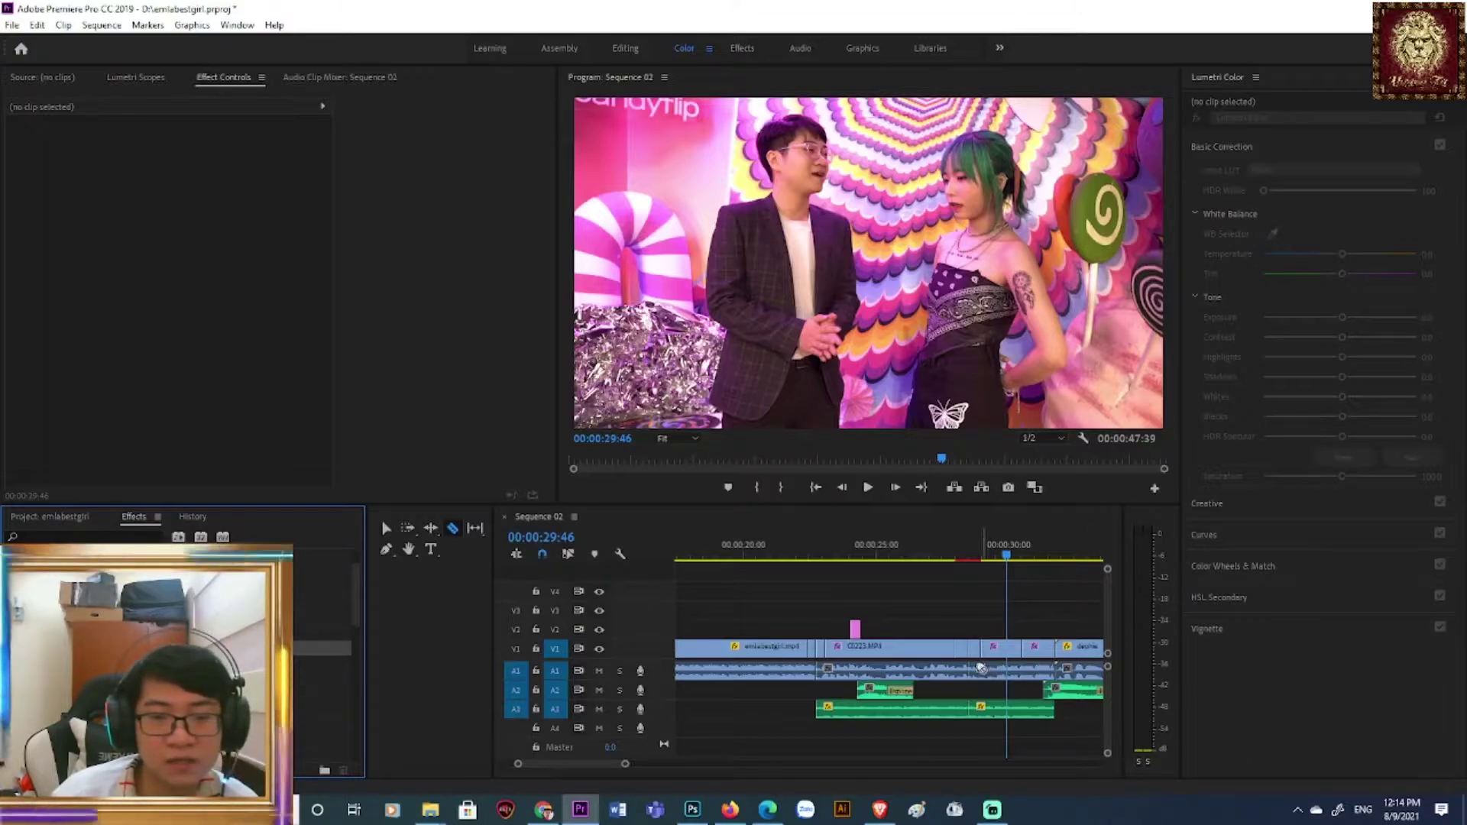
left_click(1015, 650)
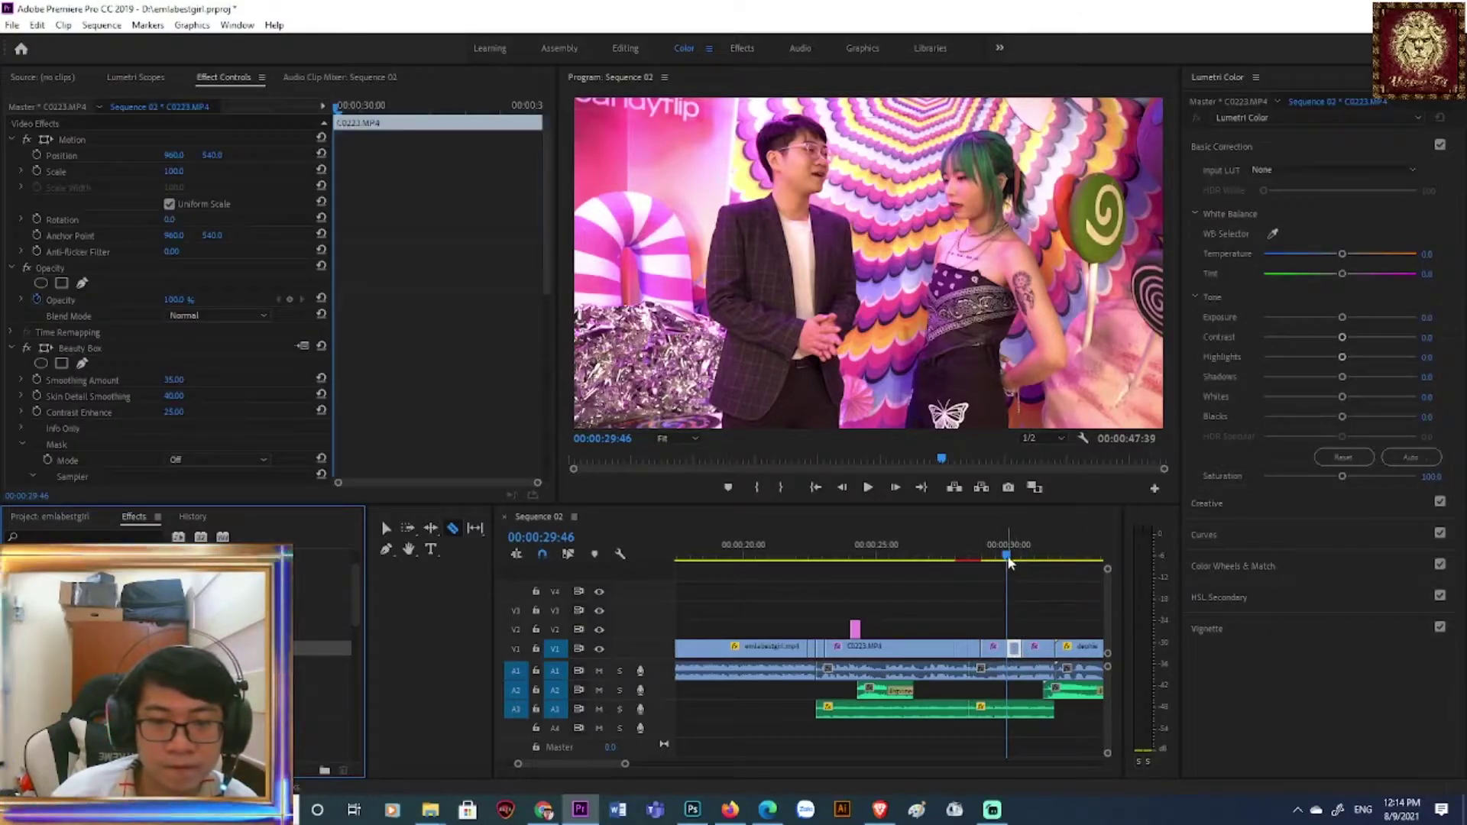
- Preview the short C0223.MP4 piece near 00:00:30:00, apply another video effect to it and replay that section
key("space")
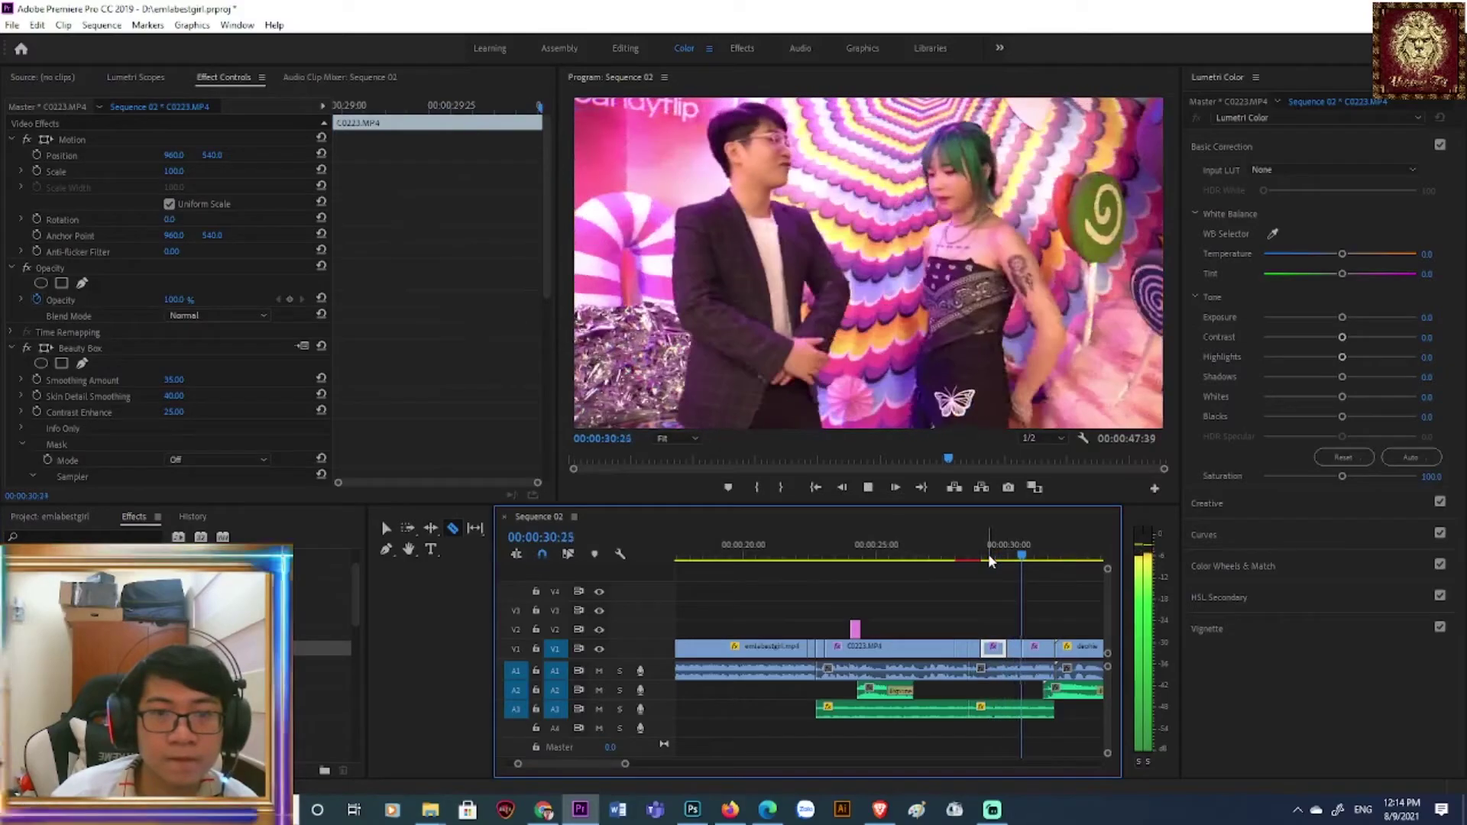
key("space")
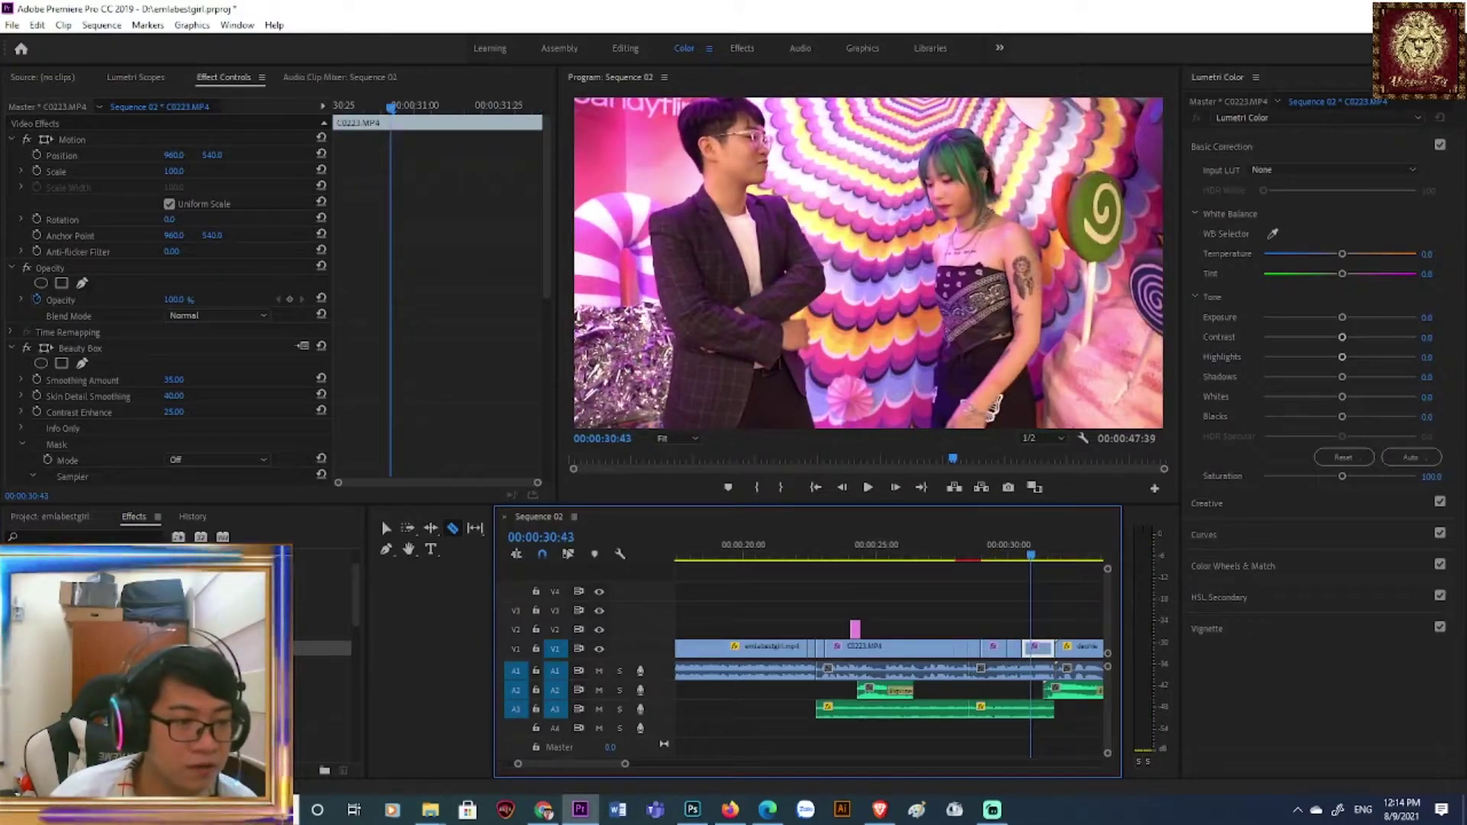
left_click(1013, 648)
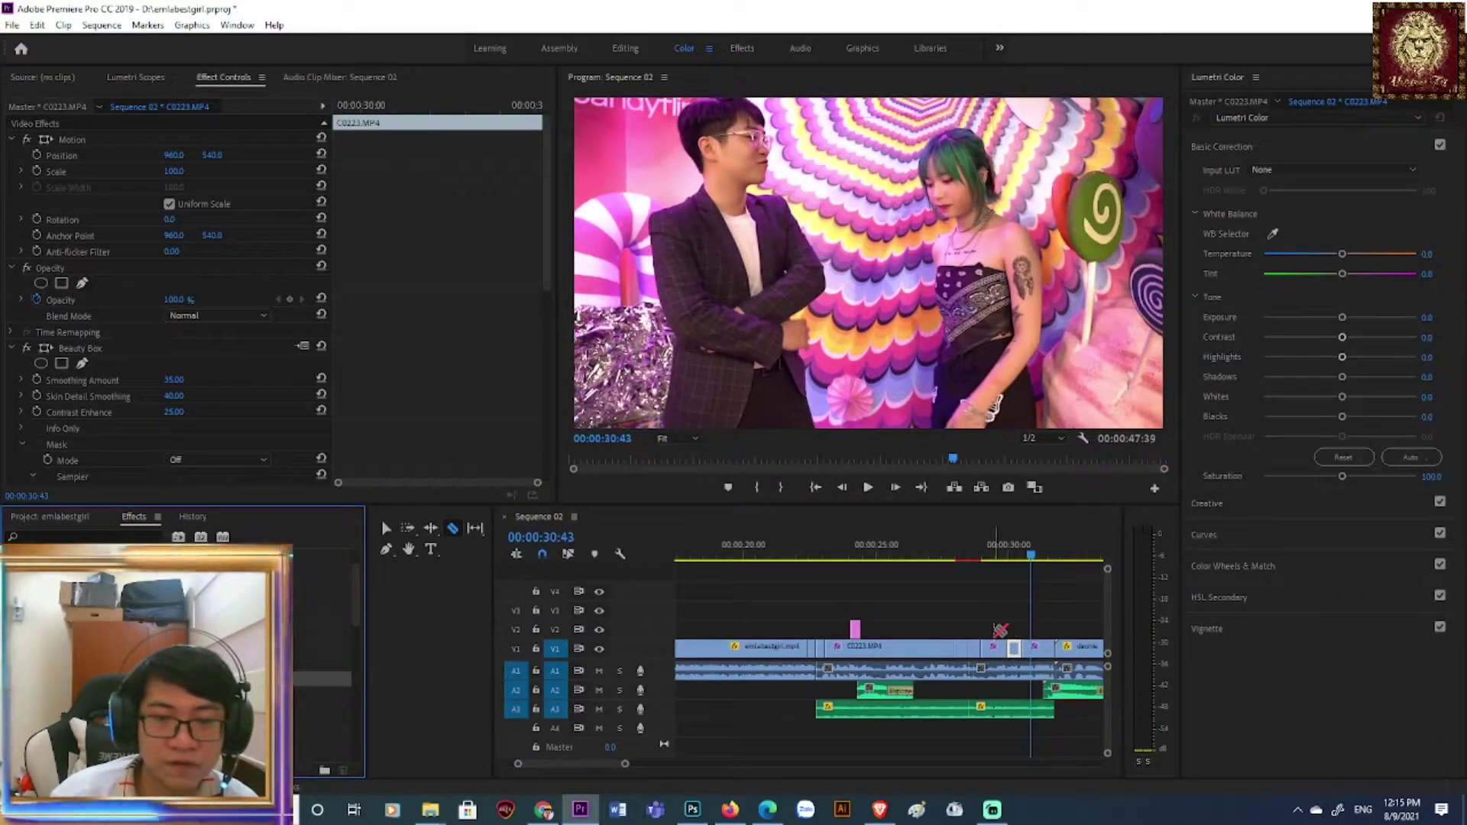
left_click_drag(1024, 557, 975, 573)
key("space")
key("space")
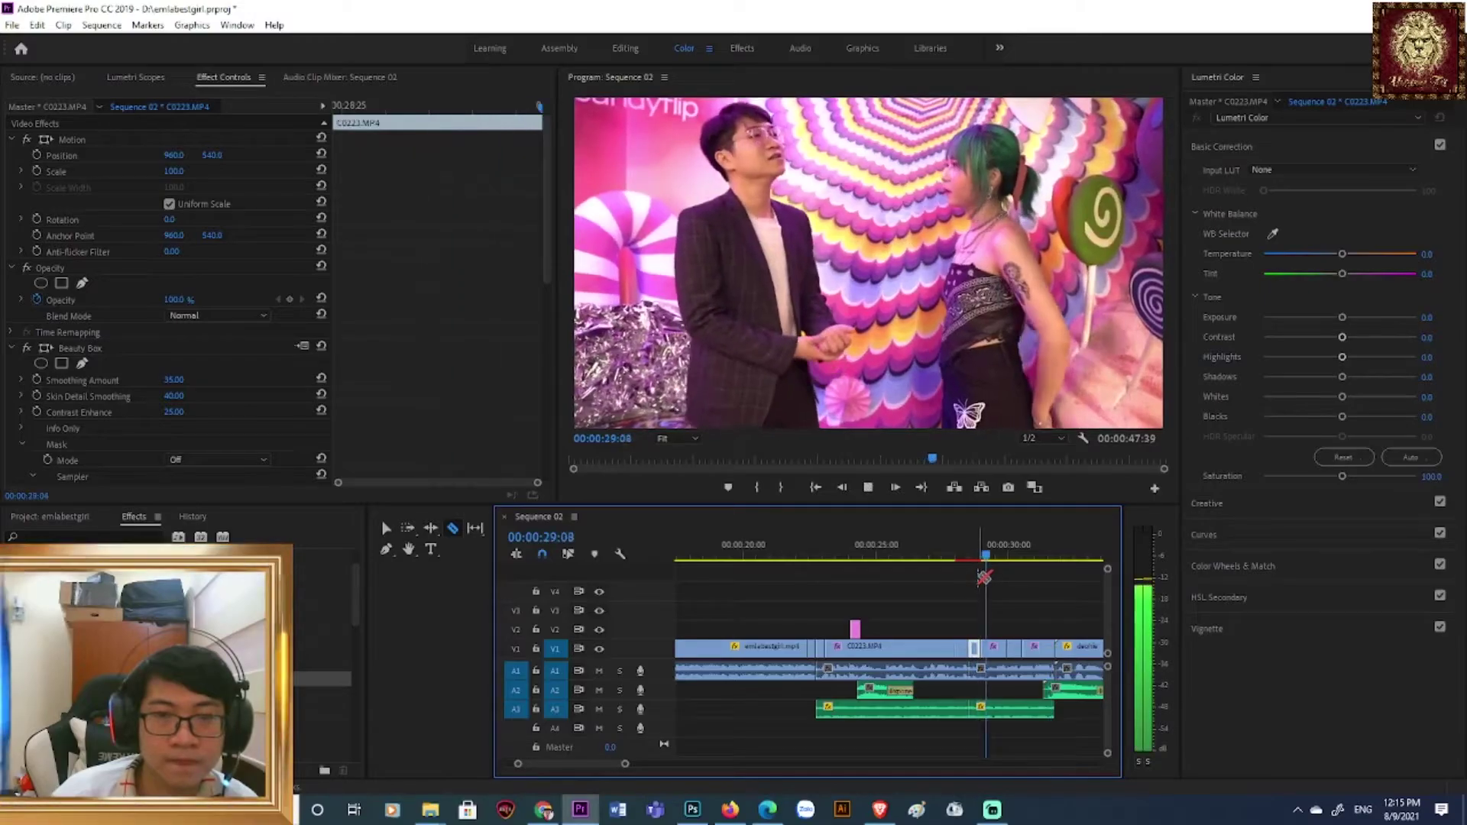
key("space")
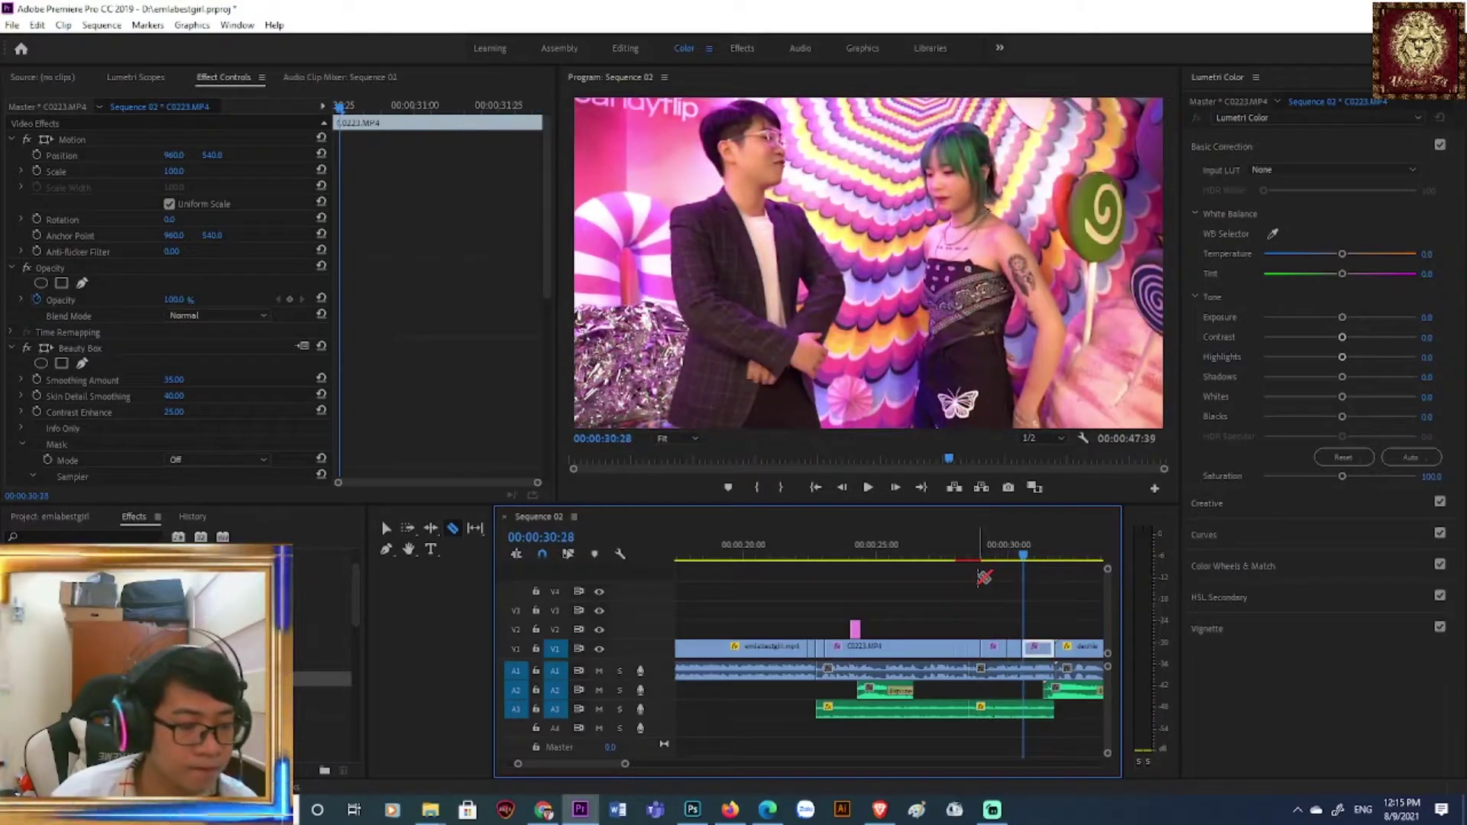
- Choose a different video effect for the short C0223.MP4 piece near 00:00:30:00, apply it and preview the transition
scroll(325, 650, "down", 1)
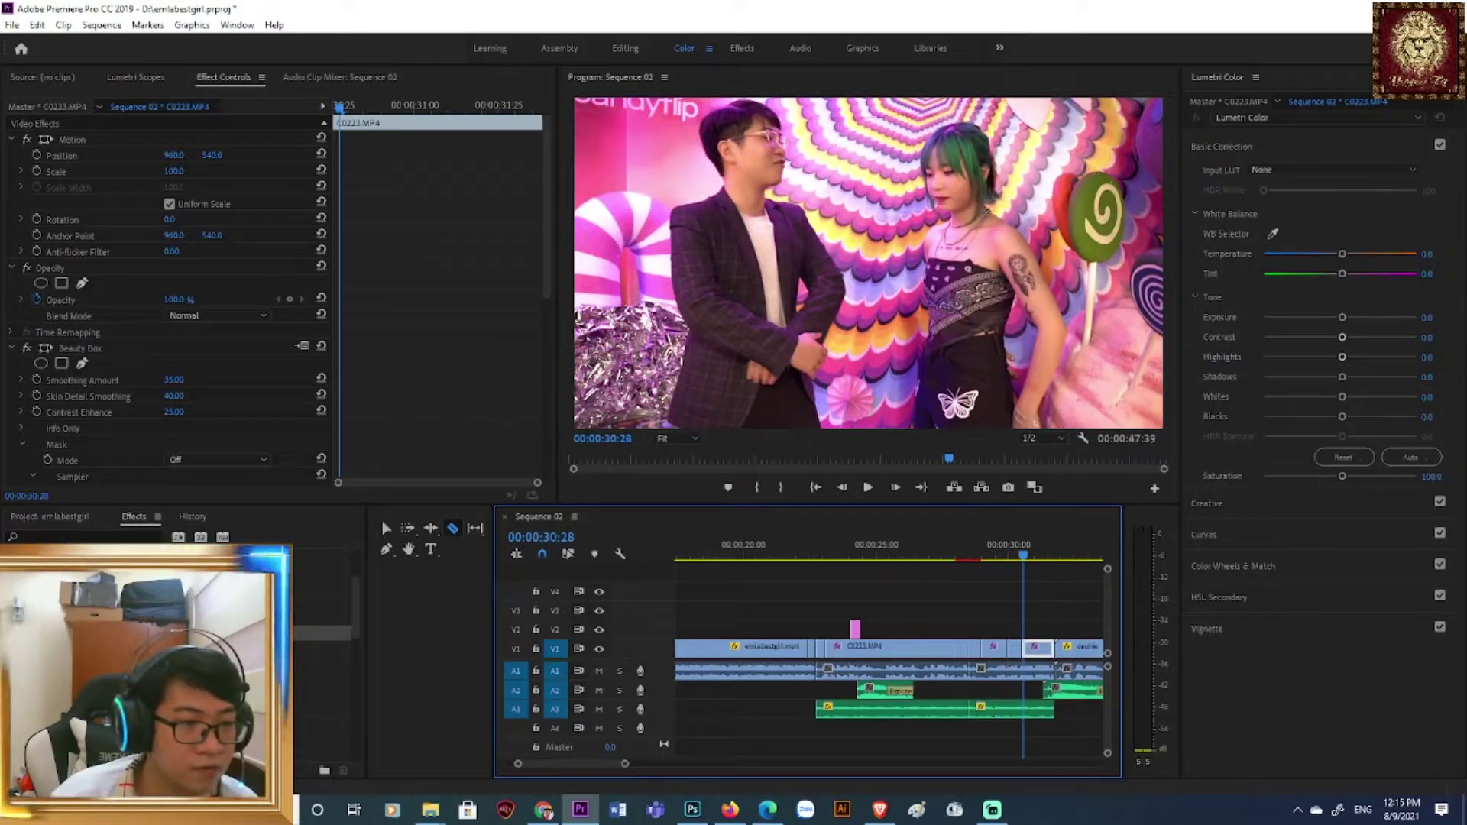
left_click_drag(283, 648, 389, 678)
left_click_drag(1016, 657, 1030, 601)
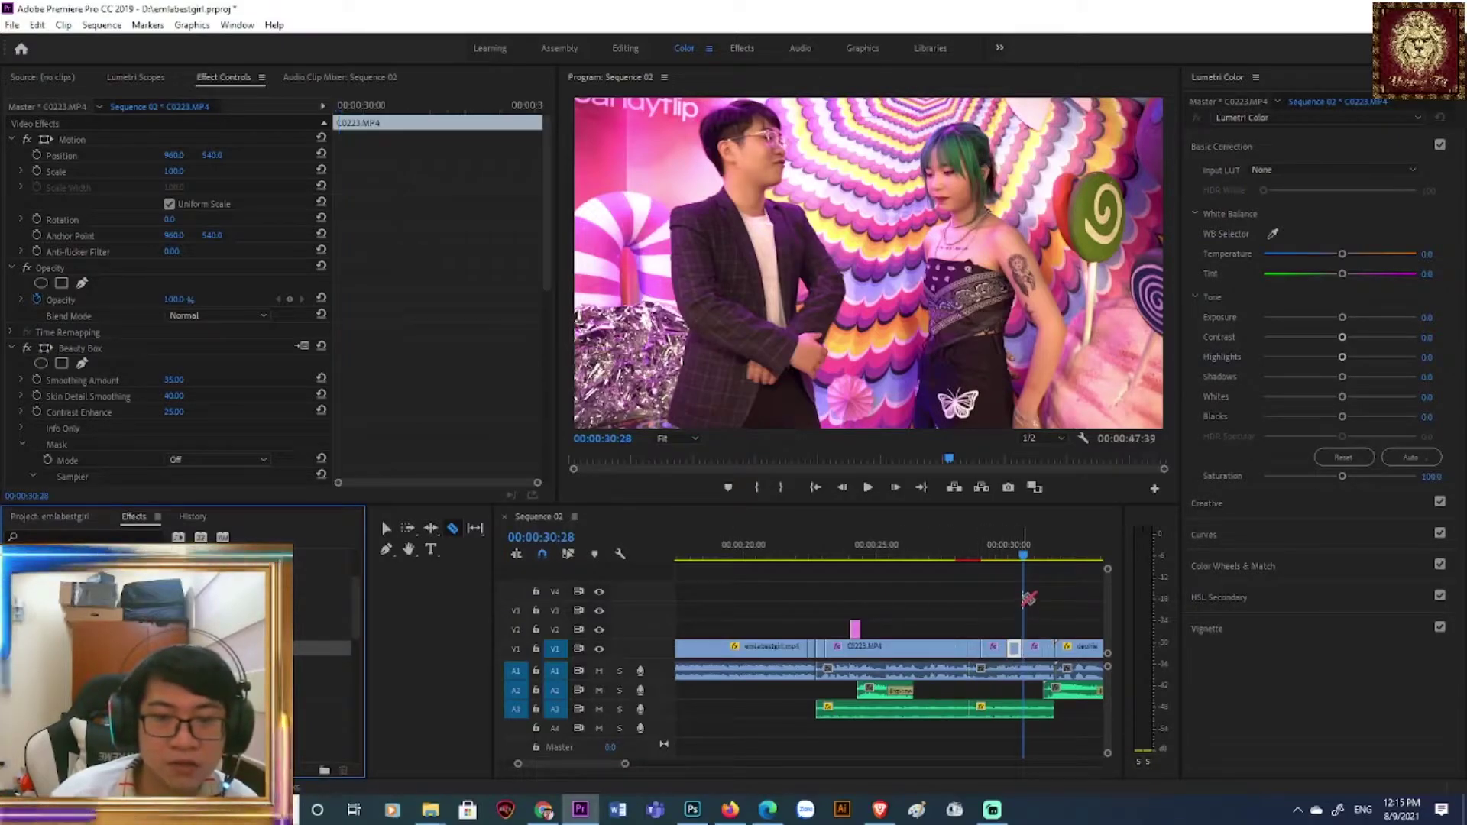
left_click_drag(1016, 551, 1000, 556)
key("space")
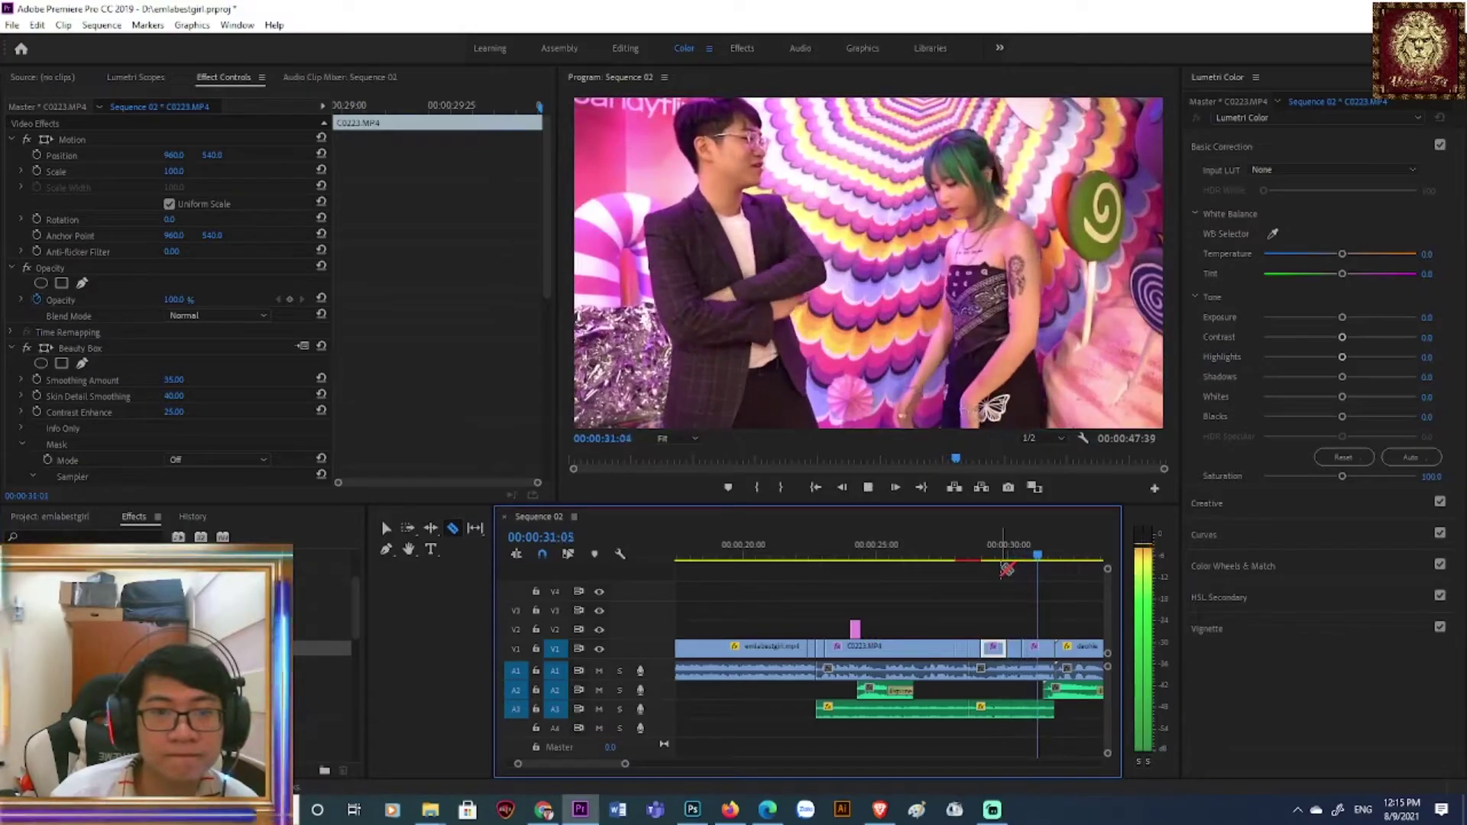
key("space")
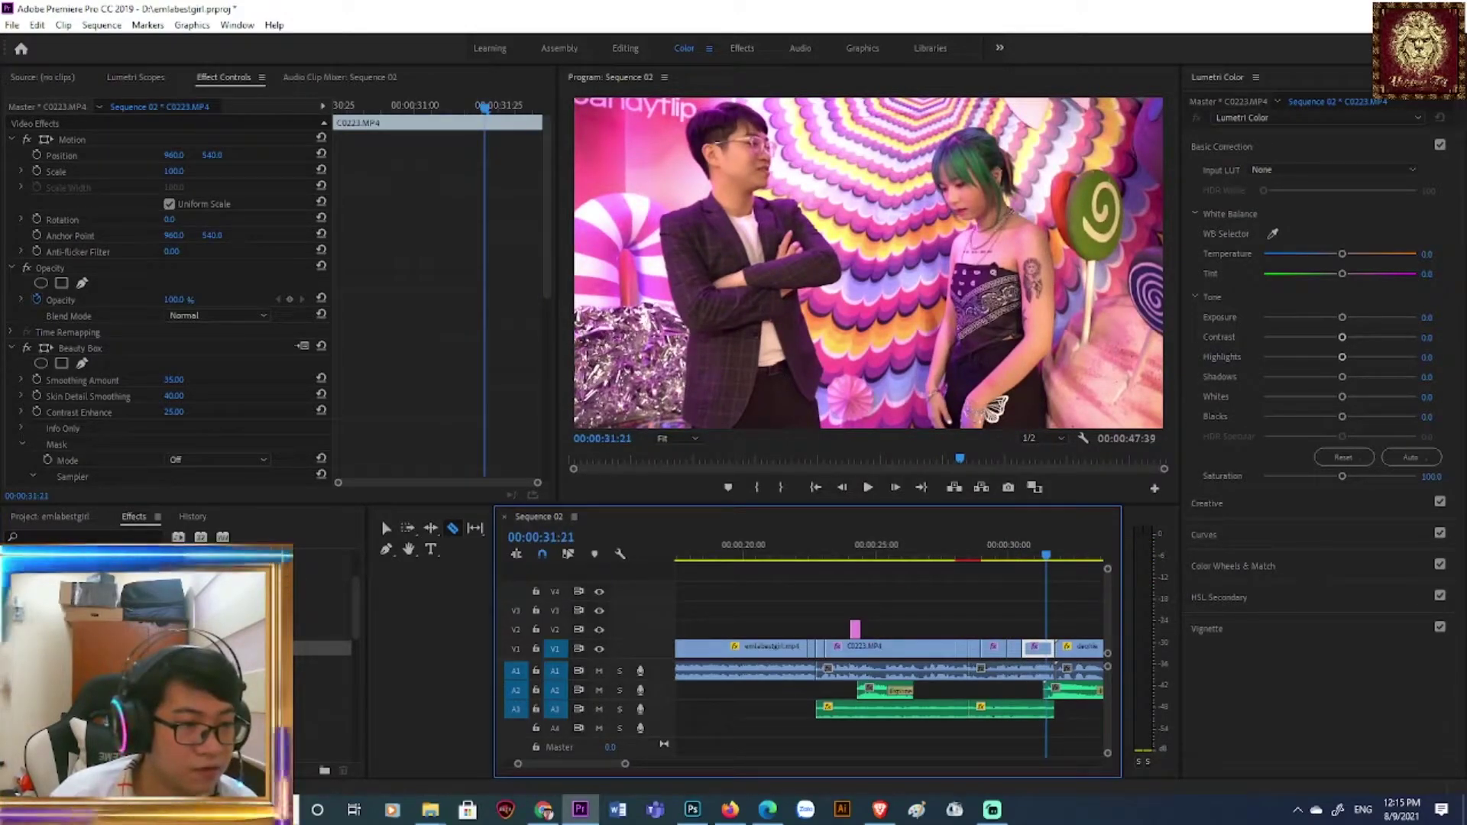
- Try one more video effect on the same short C0223.MP4 piece and play through it to check the look
left_click_drag(321, 725, 902, 747)
left_click_drag(1016, 659, 1027, 647)
left_click_drag(1047, 546, 1004, 565)
key("space")
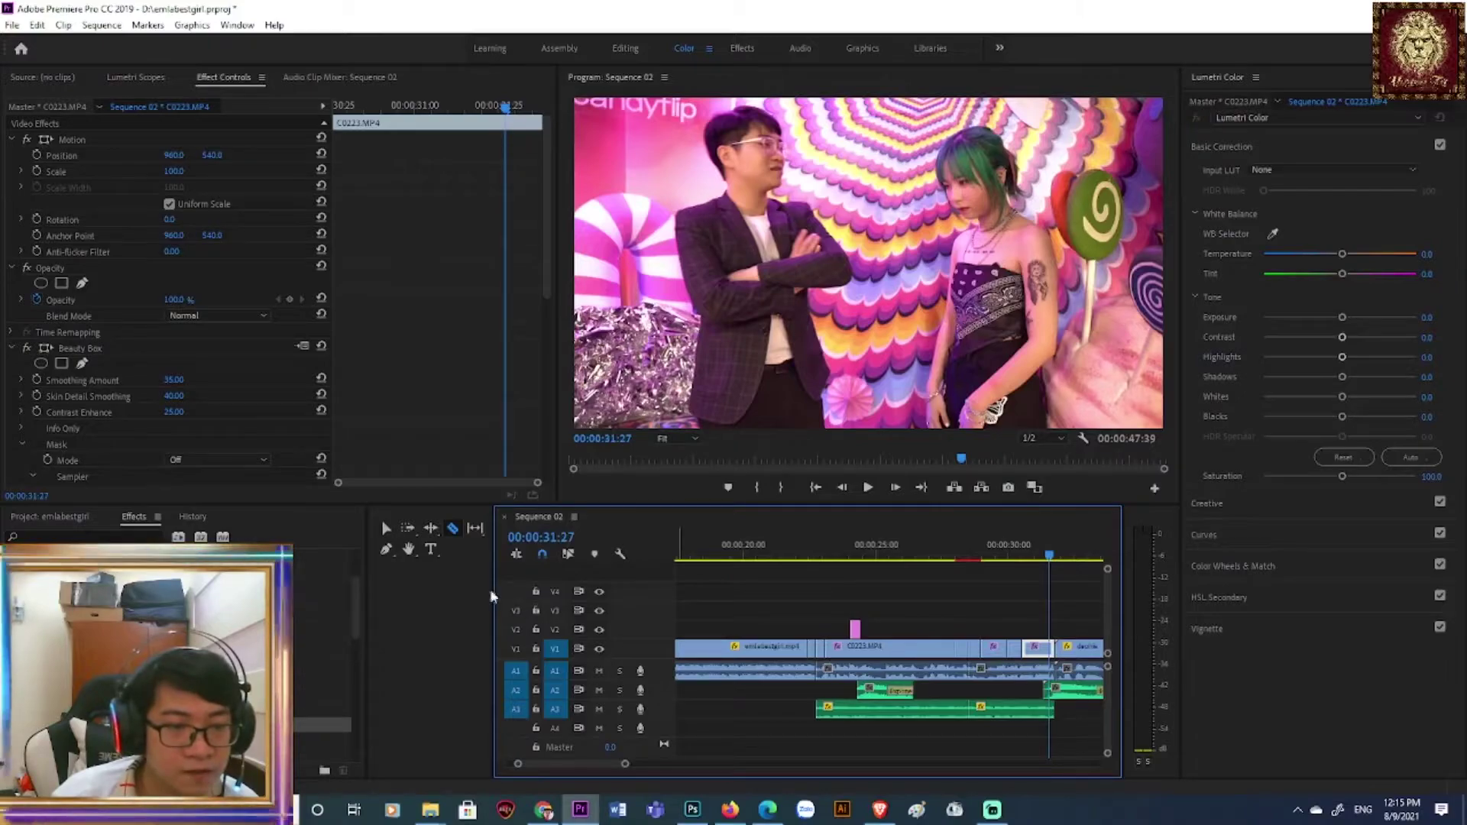
- Cut the C0223.MP4 clip at 00:00:31:27, apply a video effect to its short end piece and preview the transition into the next clip
left_click_drag(625, 763, 582, 763)
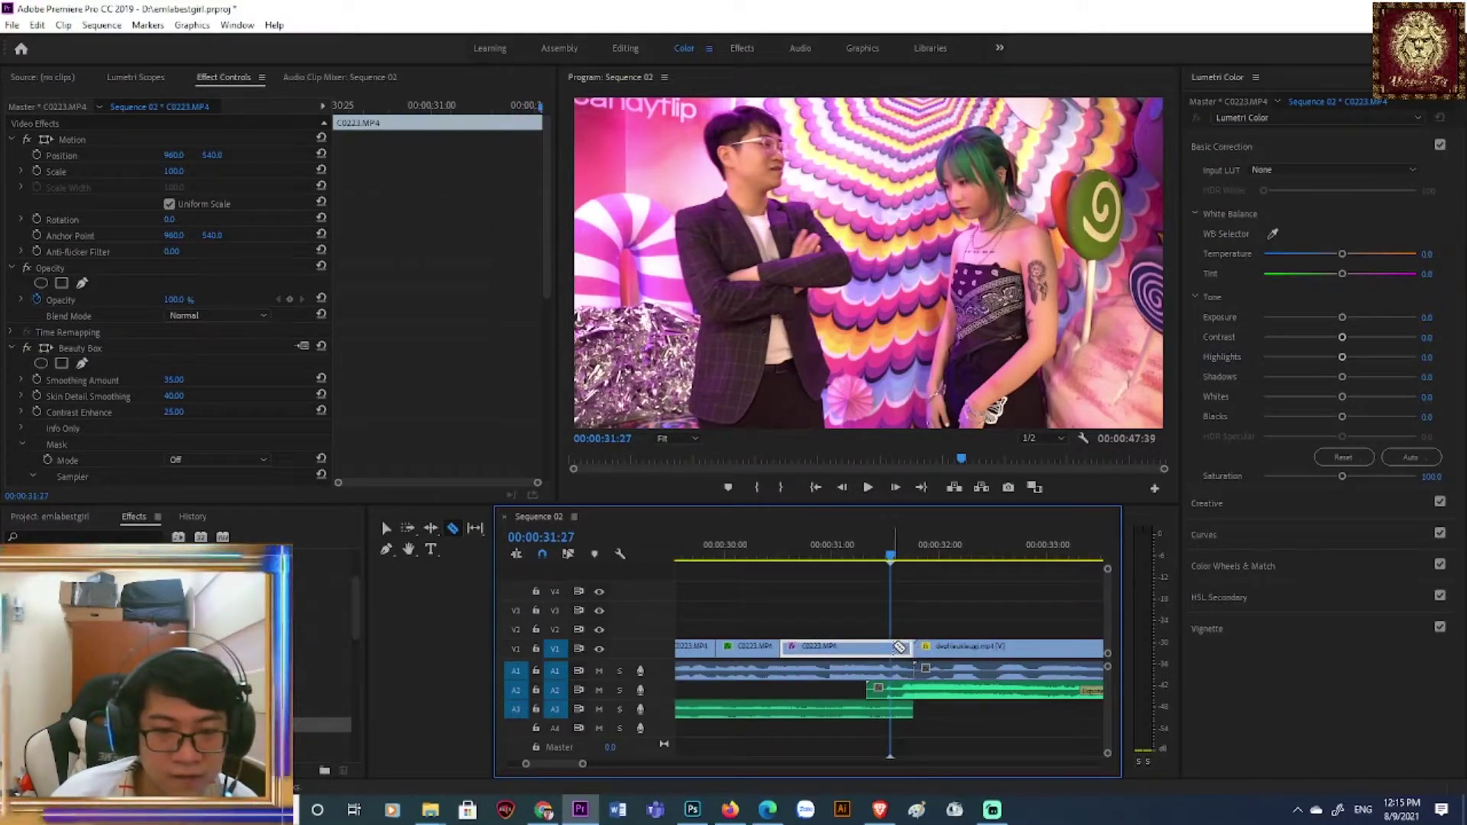
left_click(897, 647)
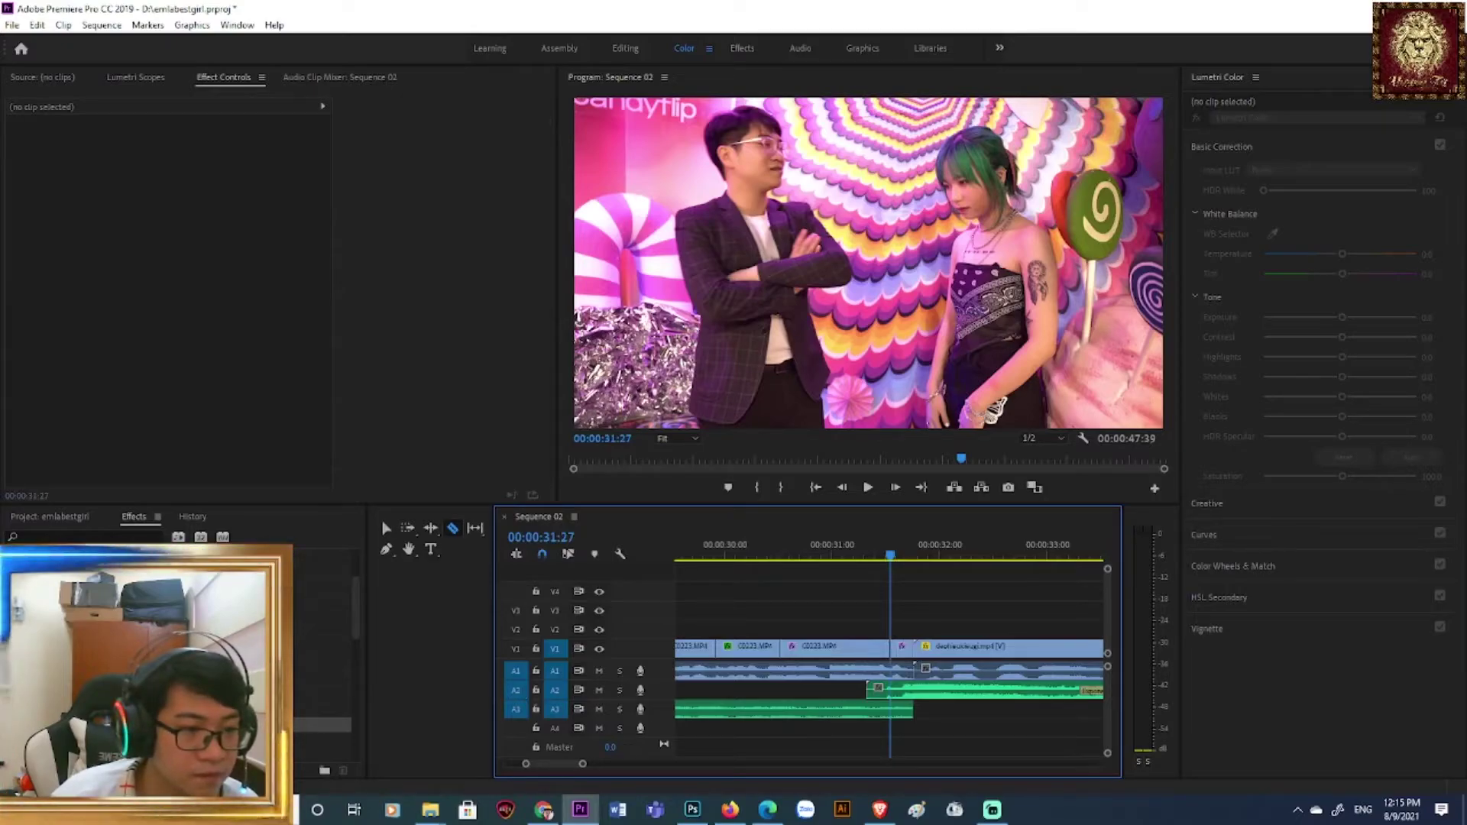
left_click(902, 647)
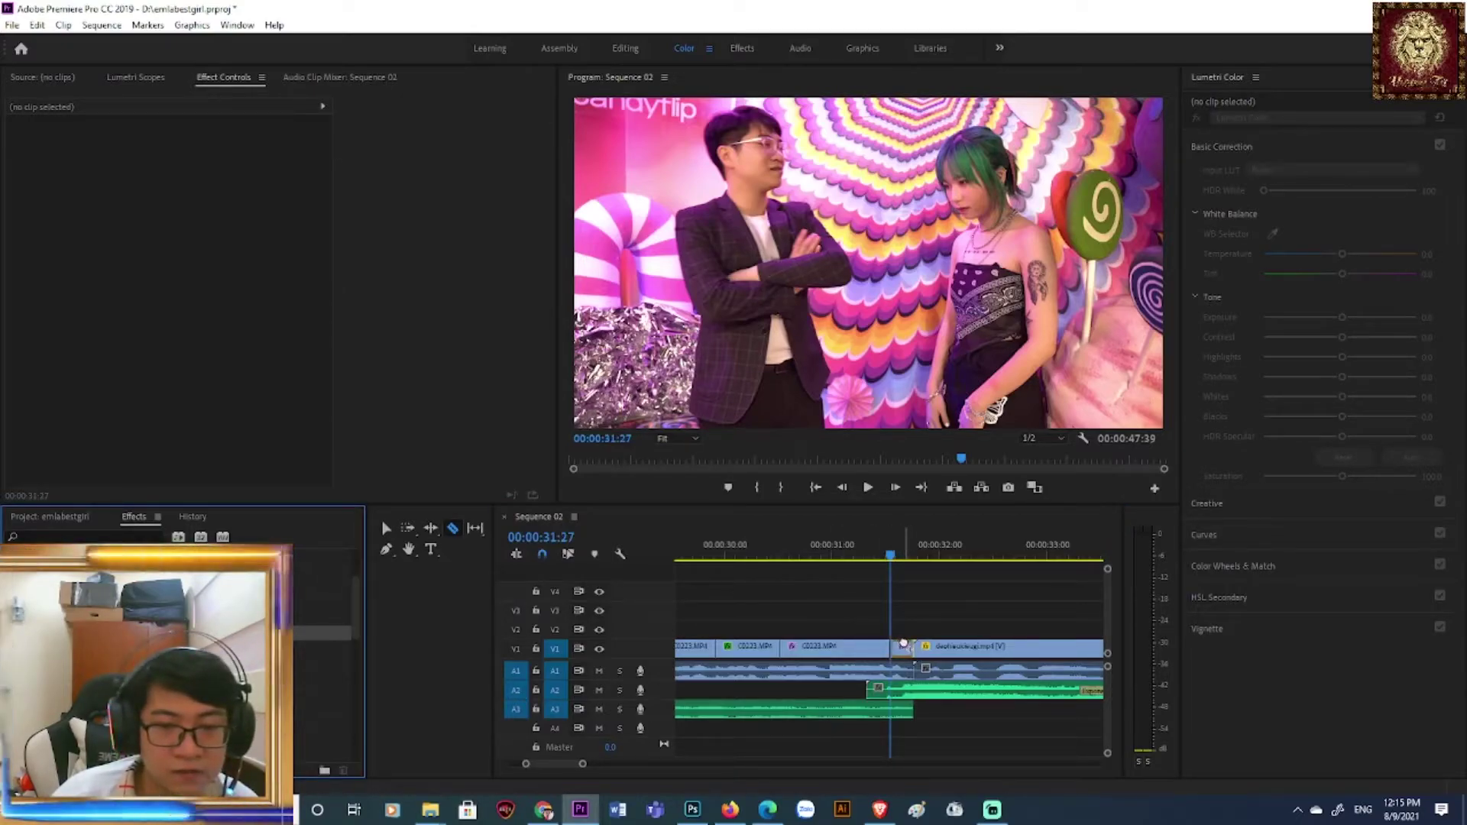
left_click(860, 557)
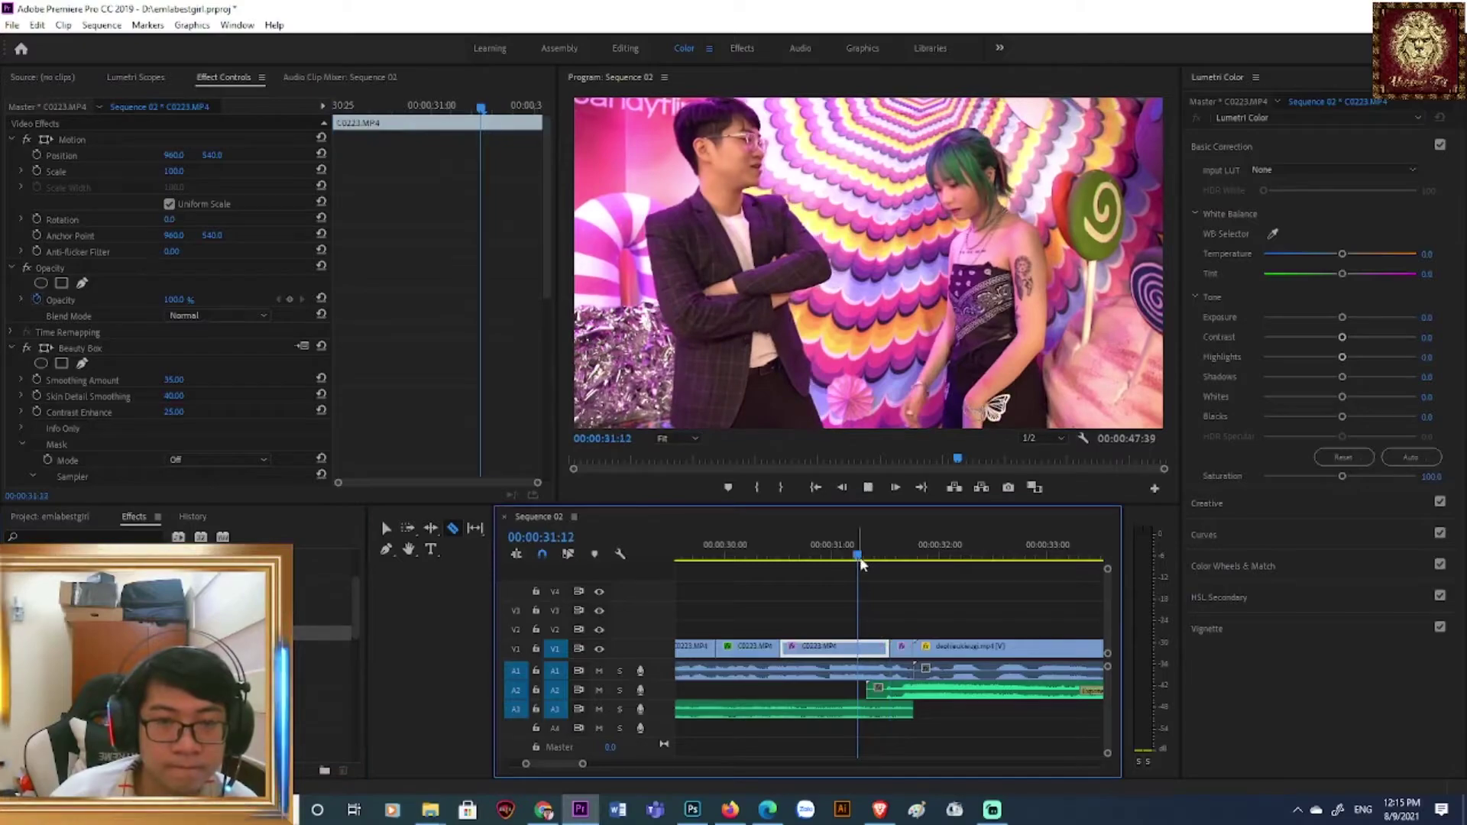
key("space")
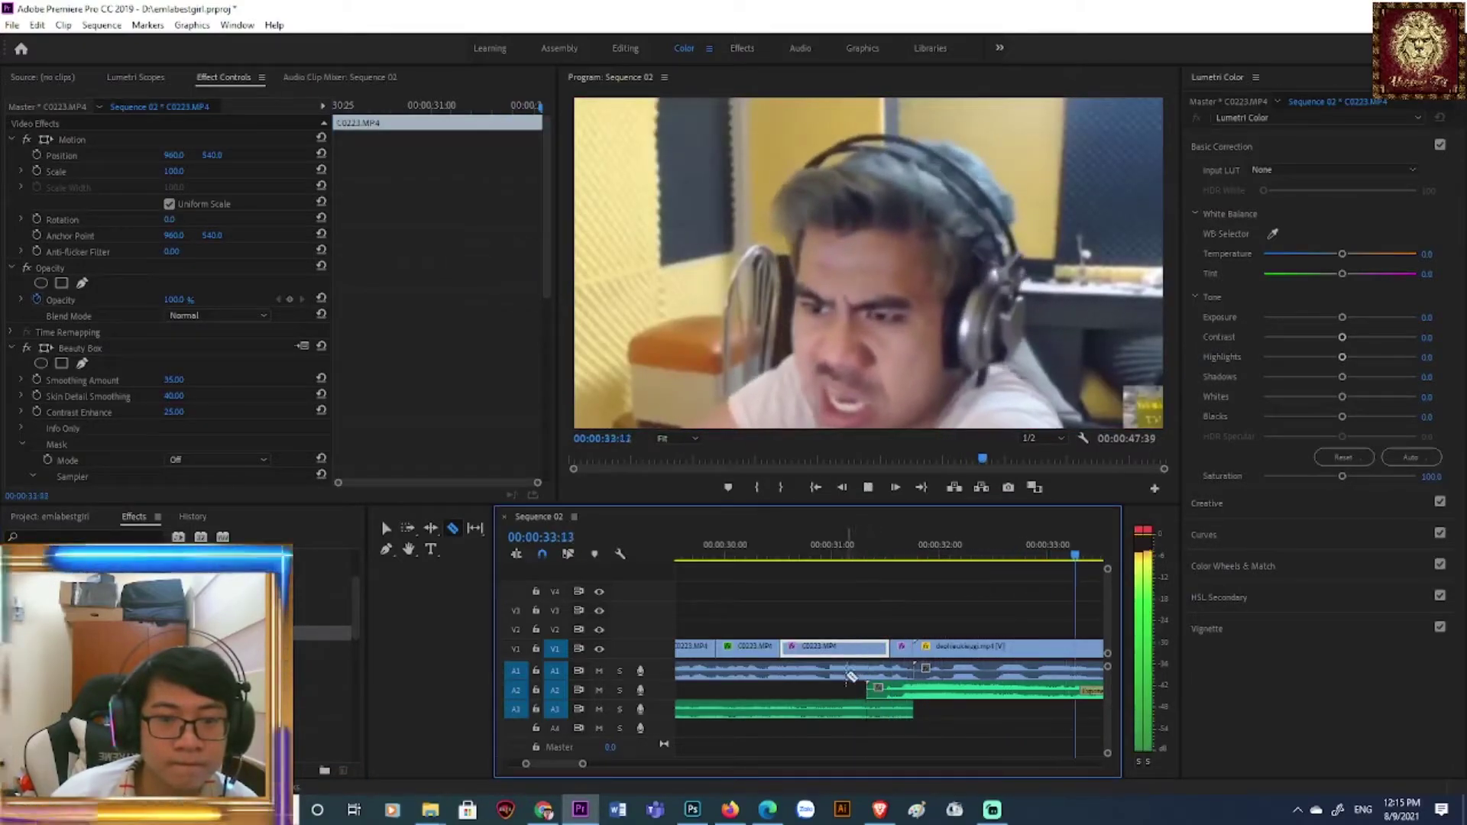
key("space")
- Cut a short piece off the start of the C0223.MP4 clip near 00:00:34:00, apply a video effect to it and preview the section
left_click(767, 648)
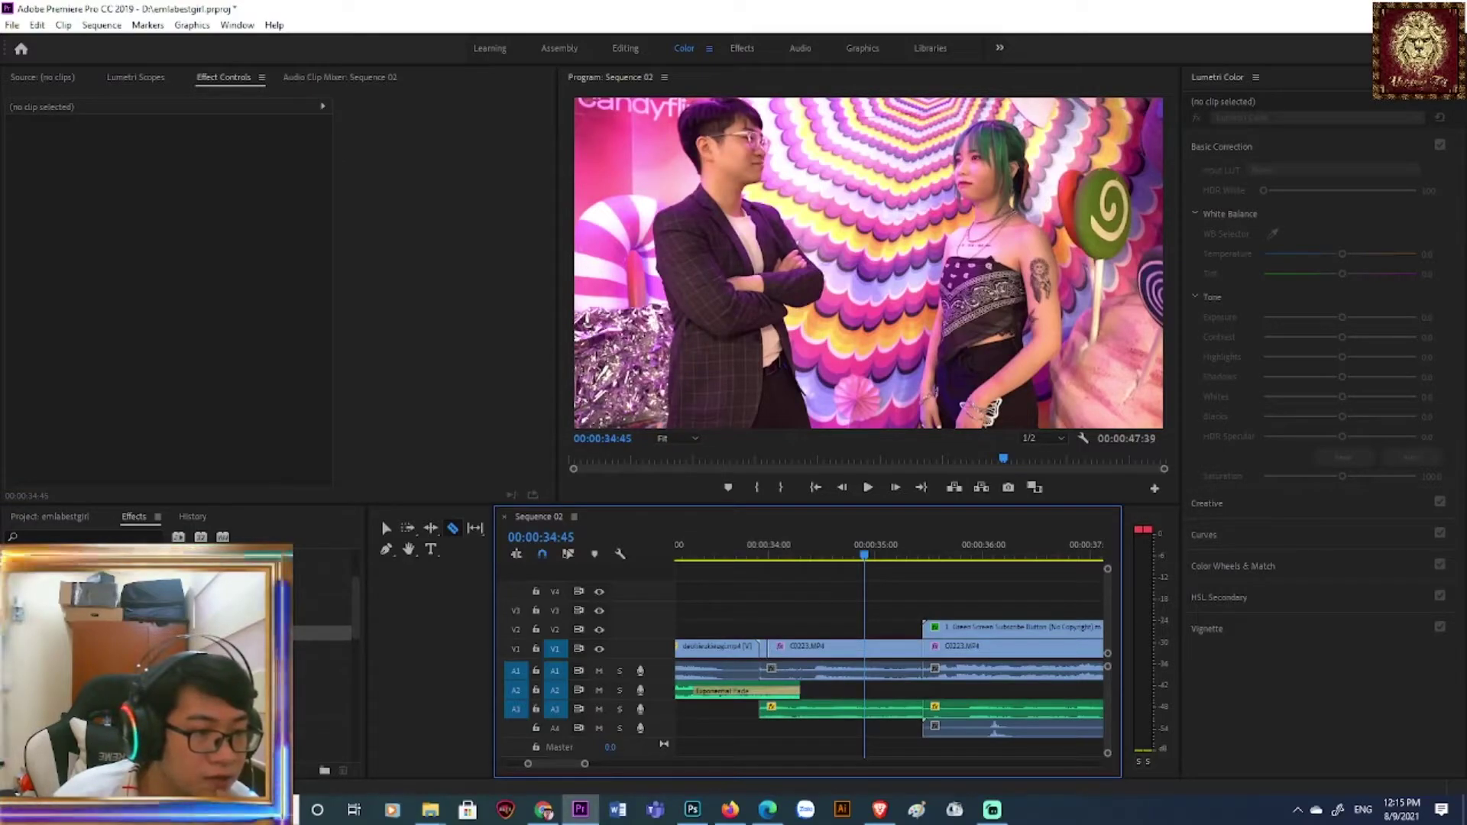
left_click(795, 648)
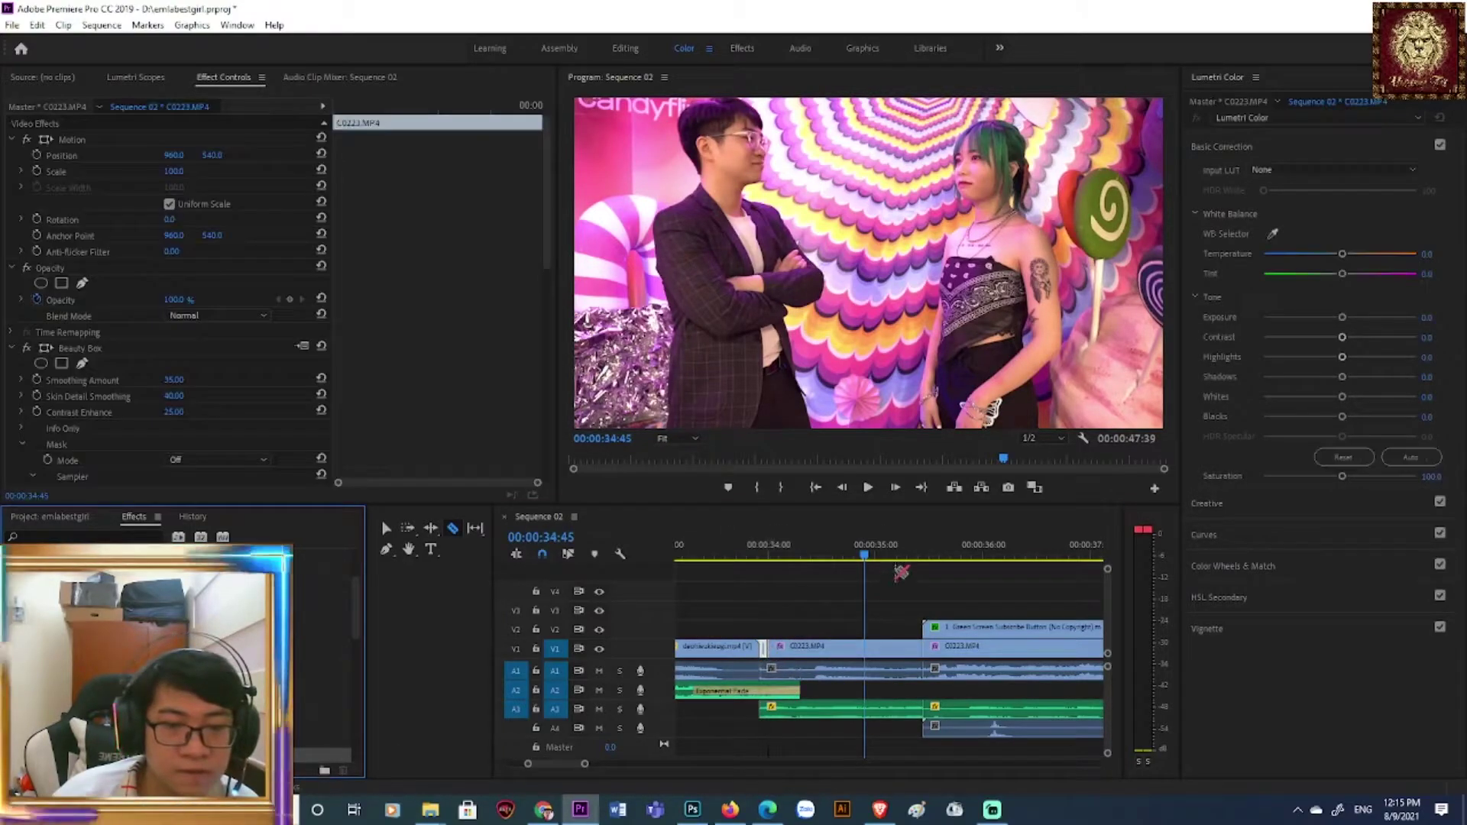
left_click_drag(850, 552, 734, 580)
key("space")
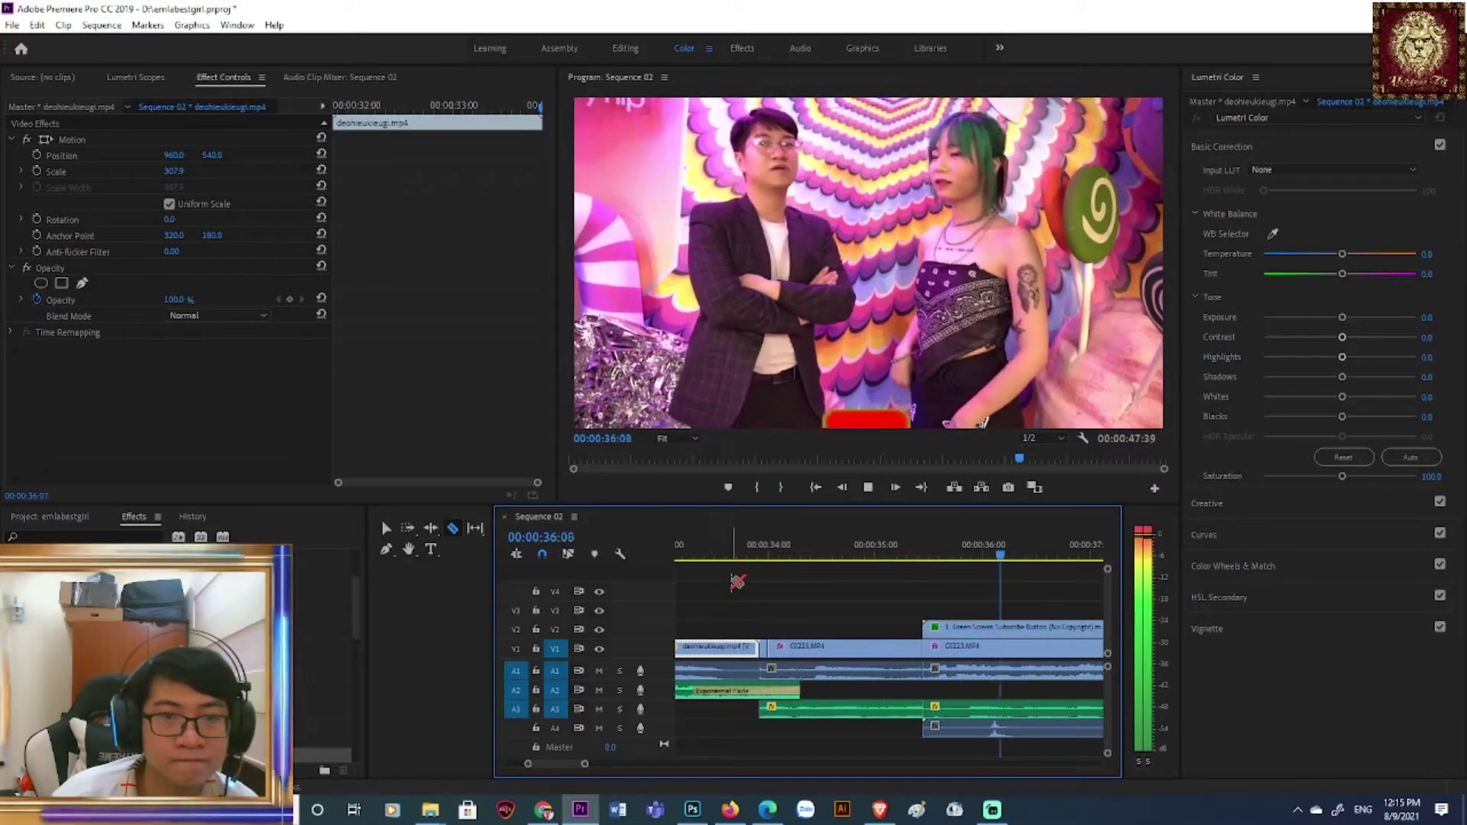
key("space")
left_click_drag(1044, 555, 755, 607)
key("space")
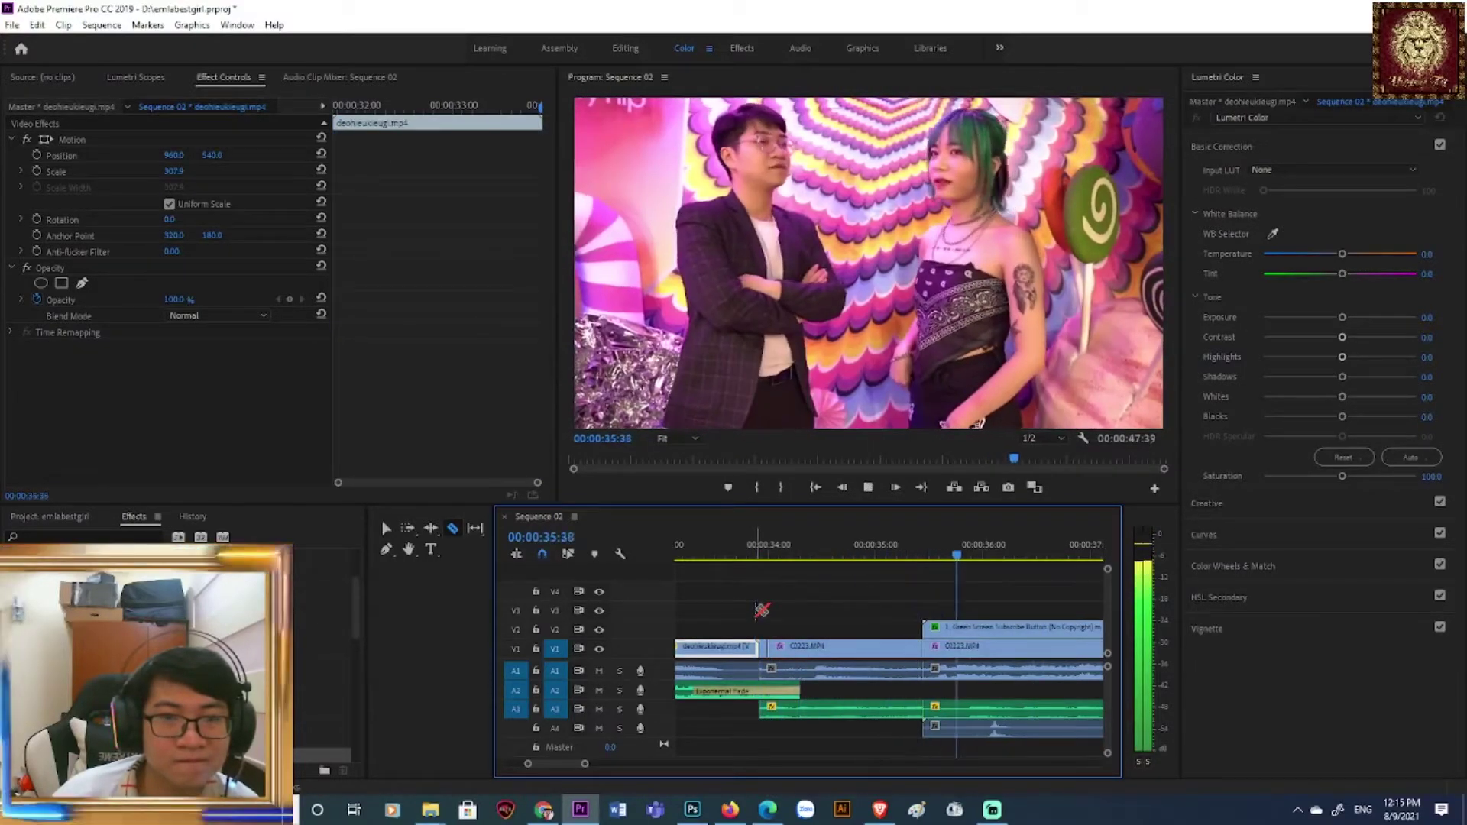
key("space")
left_click_drag(1015, 564, 885, 576)
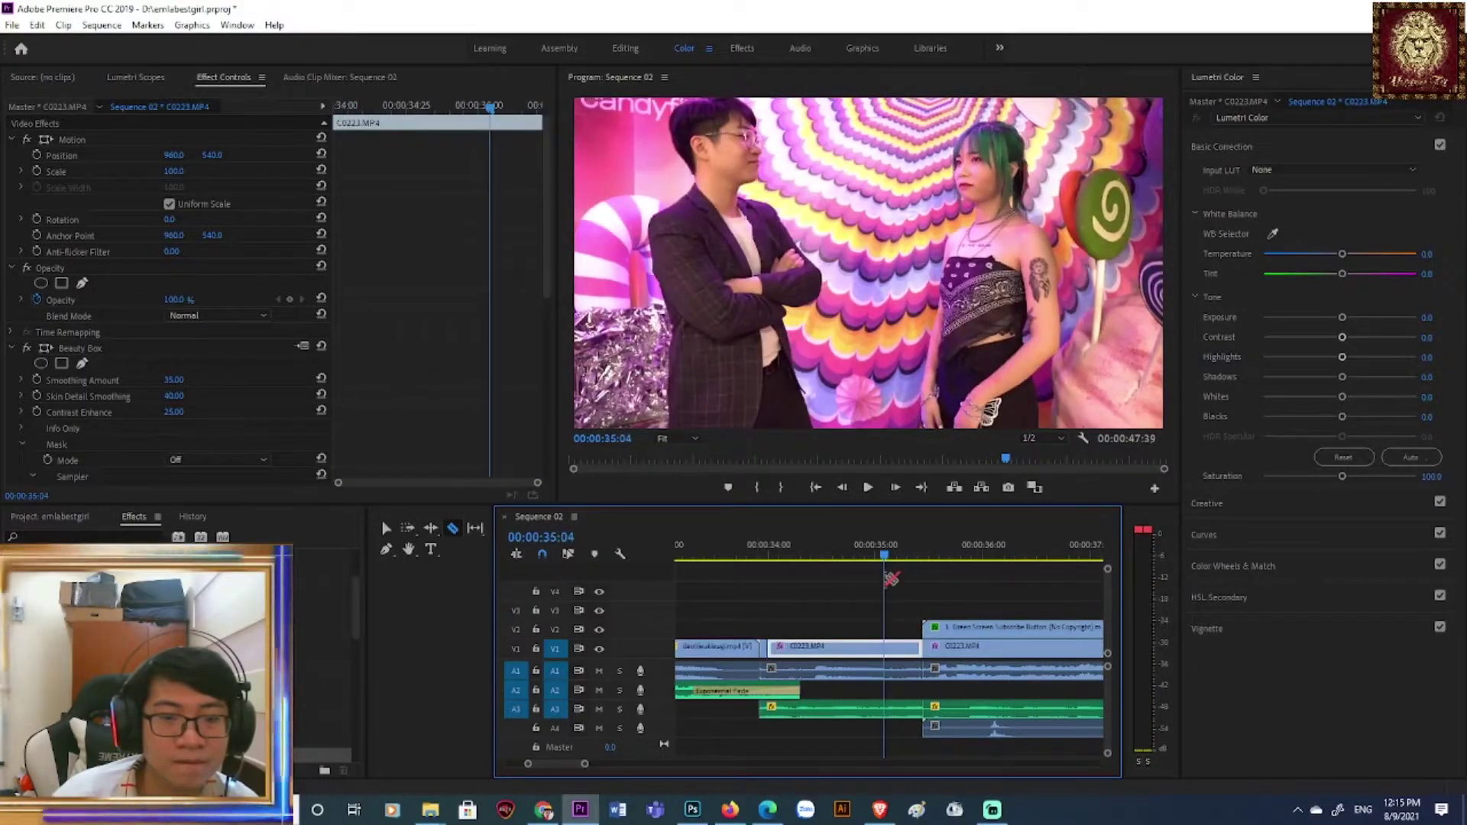
key("space")
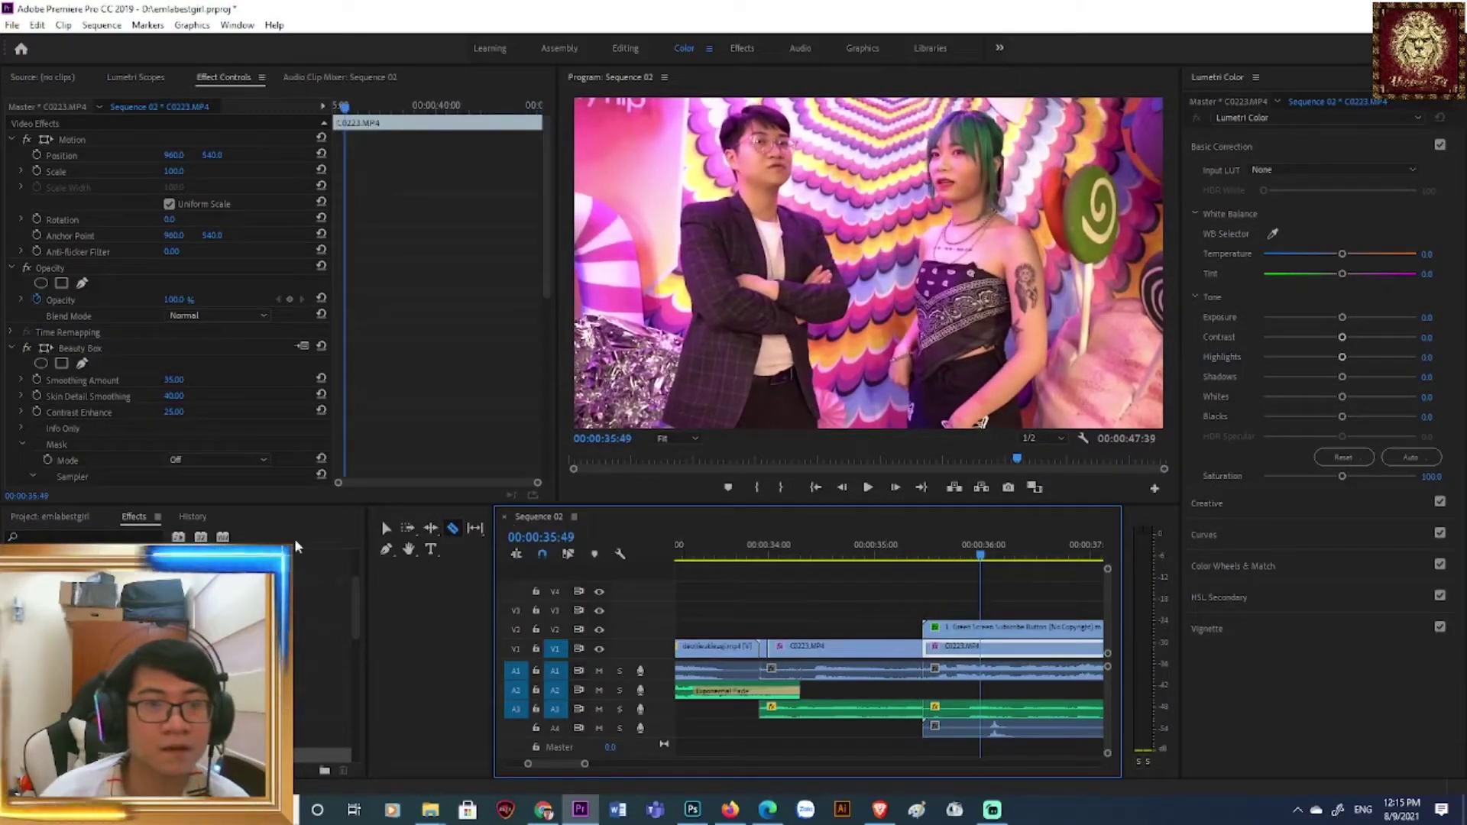
left_click(430, 551)
left_click(707, 412)
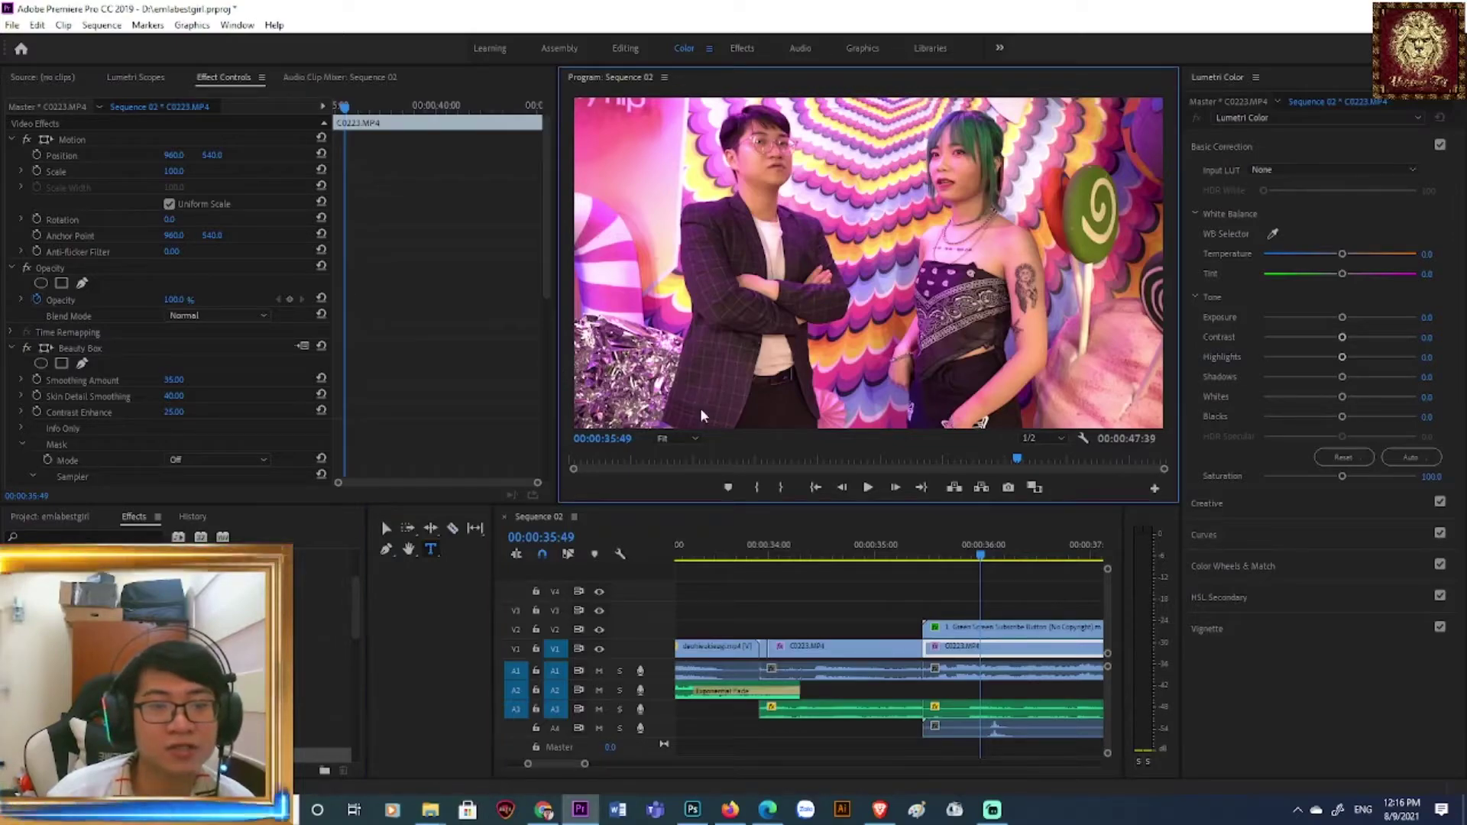
left_click(709, 412)
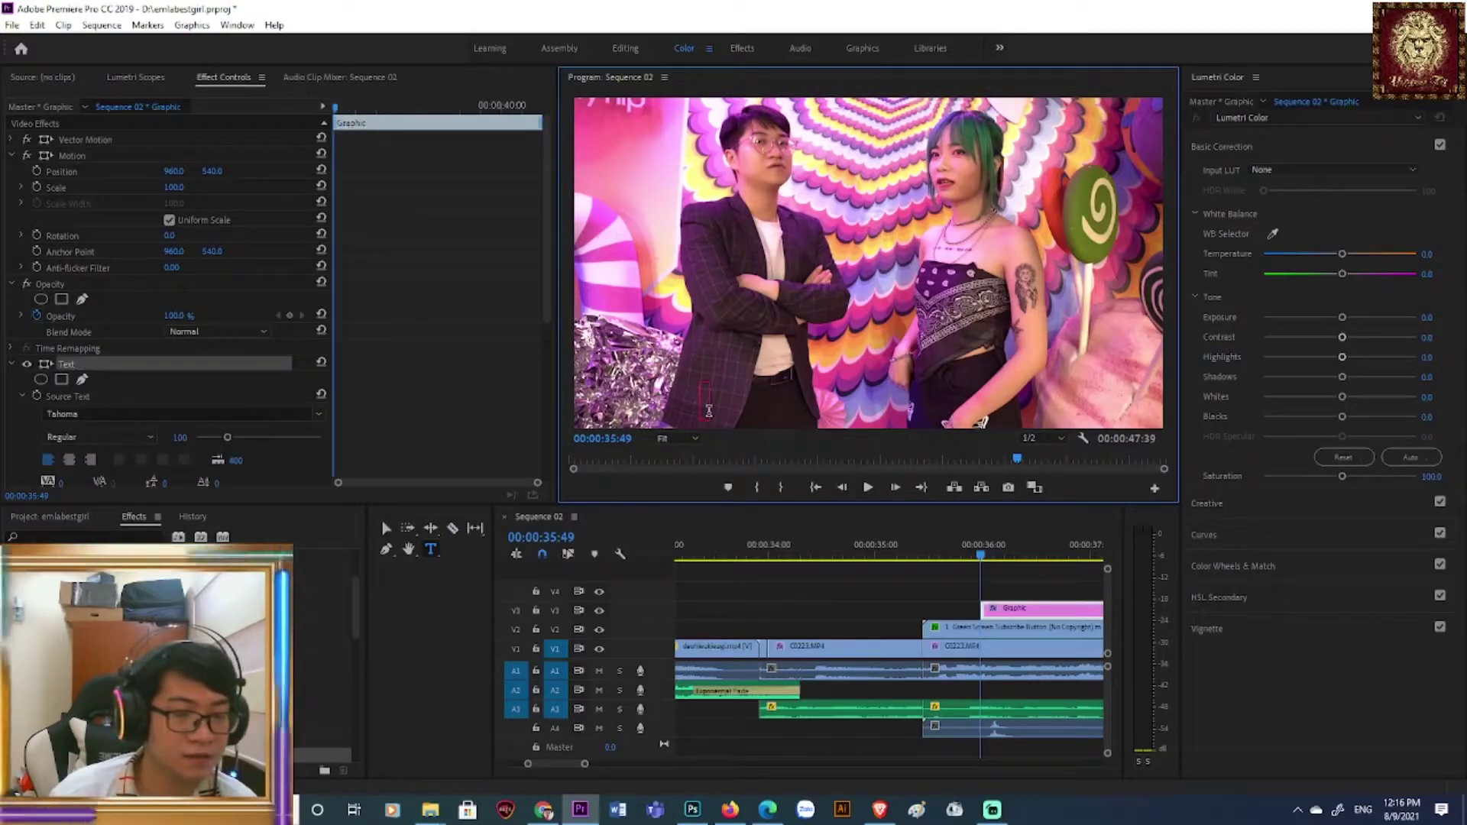
type("Các ban")
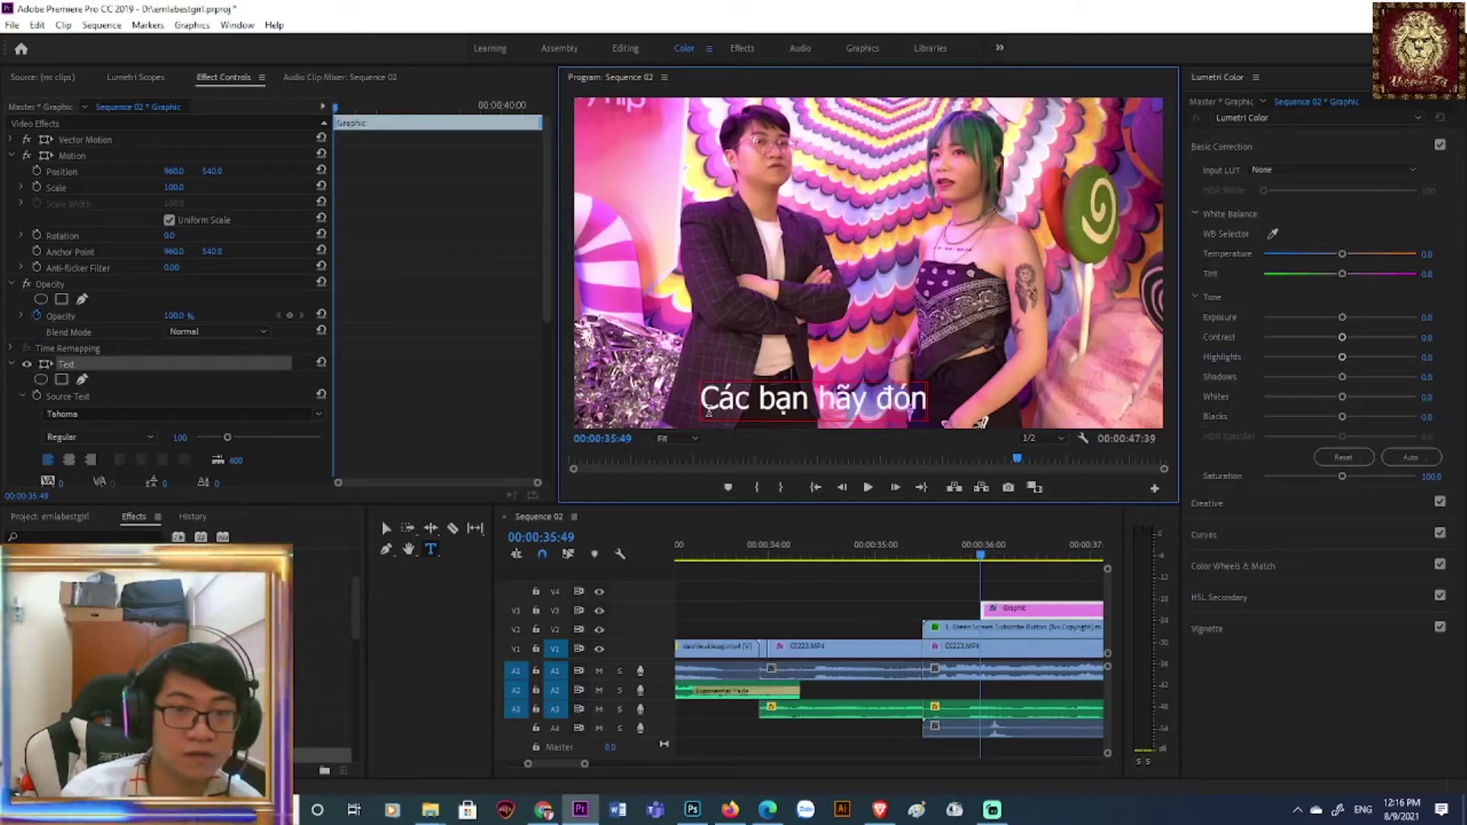
key("BackSpace")
key("BackSpace")
key("BackSpace")
key("BackSpace")
key("BackSpace")
key("BackSpace")
key("BackSpace")
key("BackSpace")
key("BackSpace")
key("BackSpace")
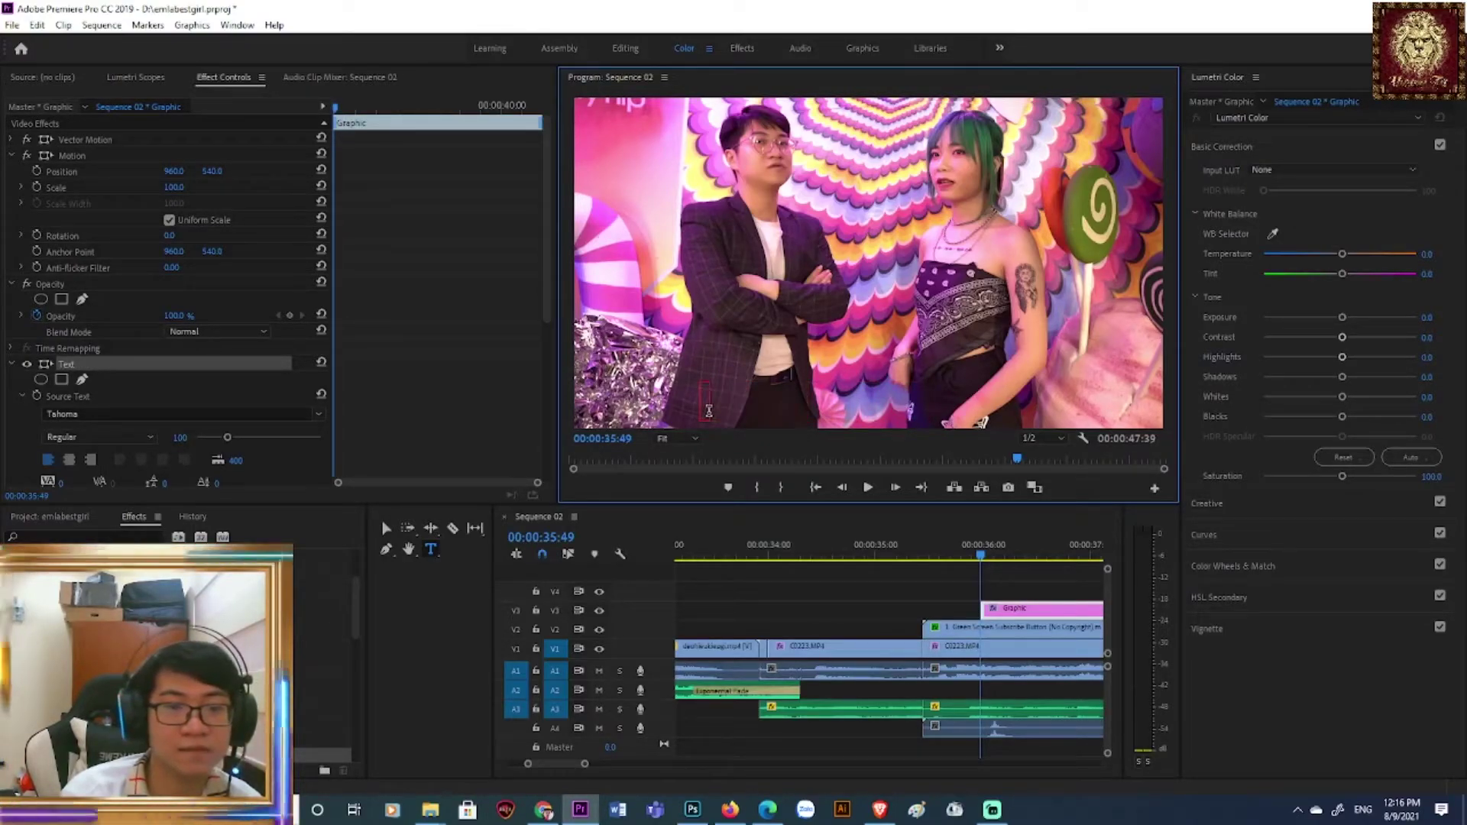
left_click(1000, 581)
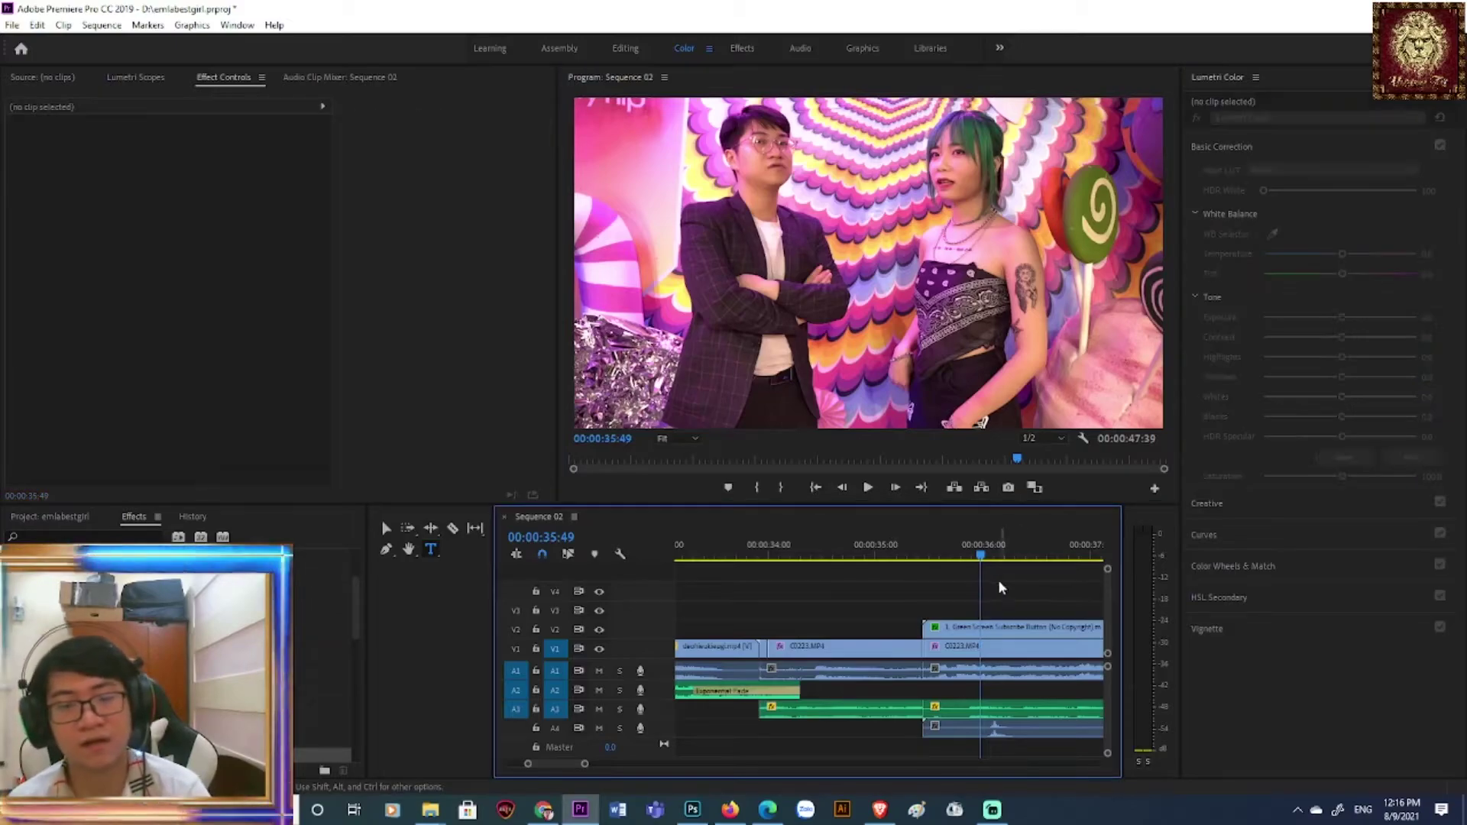
- Play the rest of the sequence from just before the green screen subscribe clip to the end to review the closing clips
left_click(911, 555)
key("space")
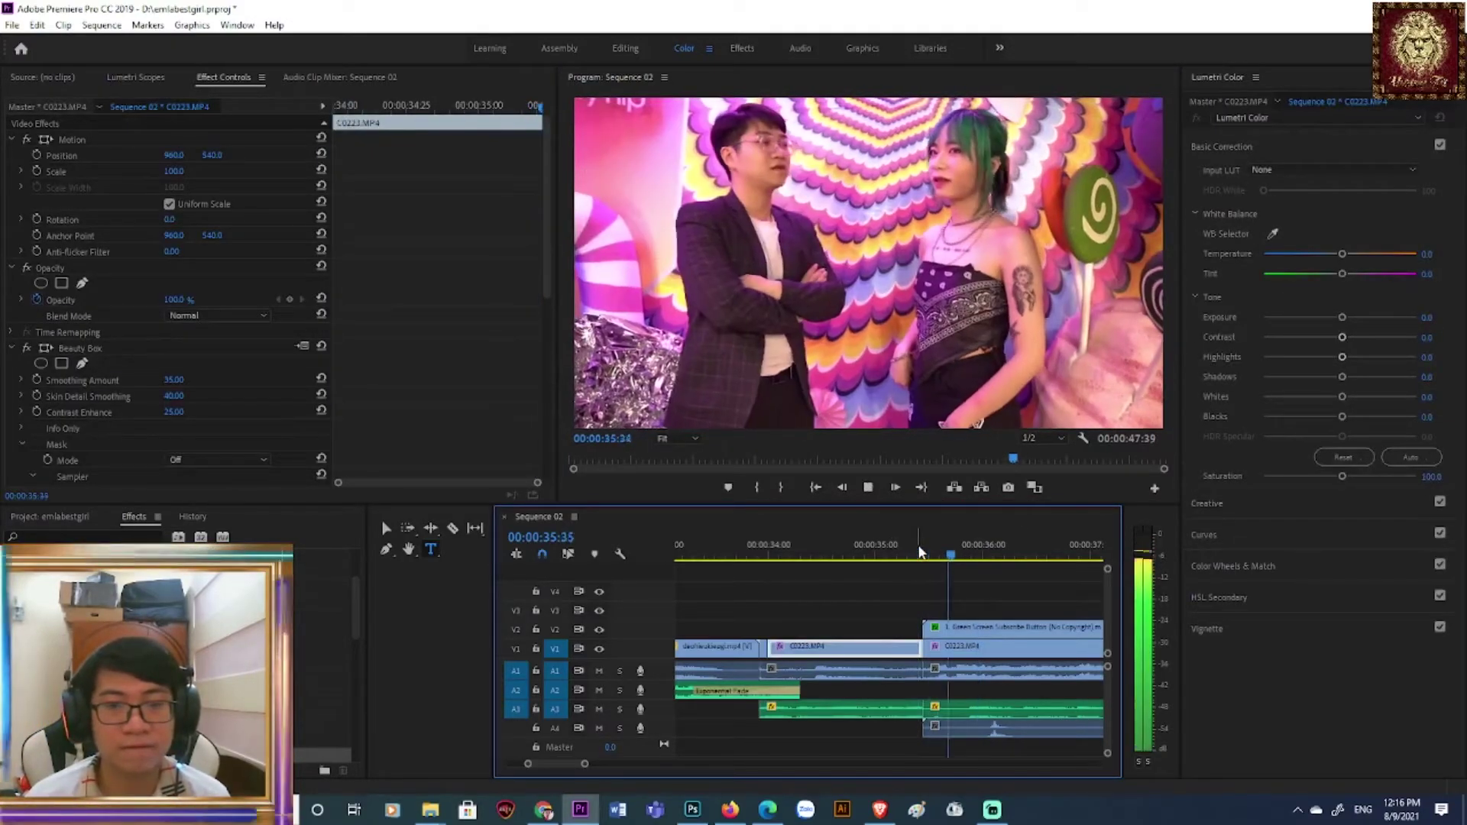
left_click_drag(586, 764, 638, 767)
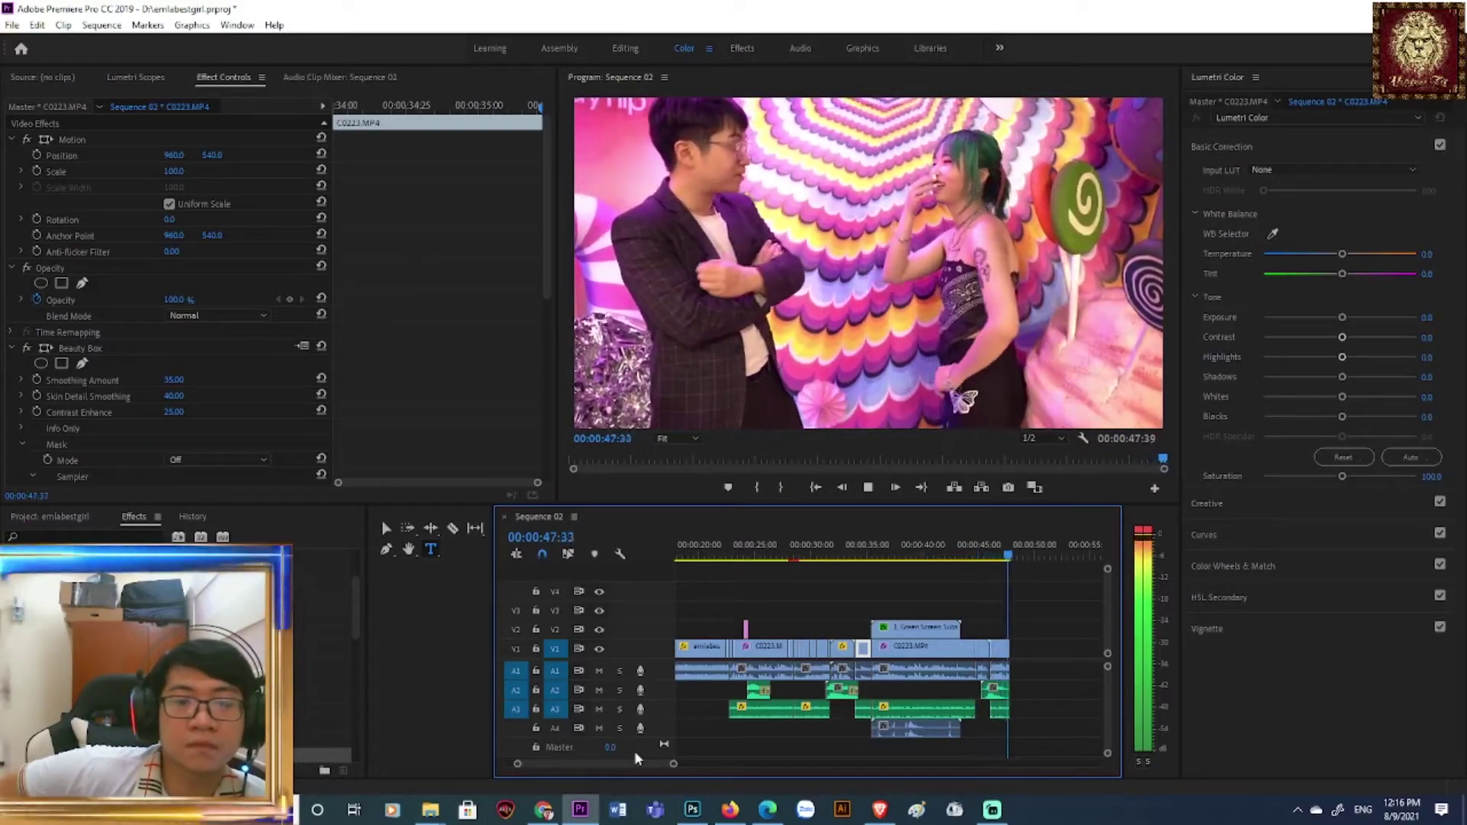
left_click(983, 558)
key("space")
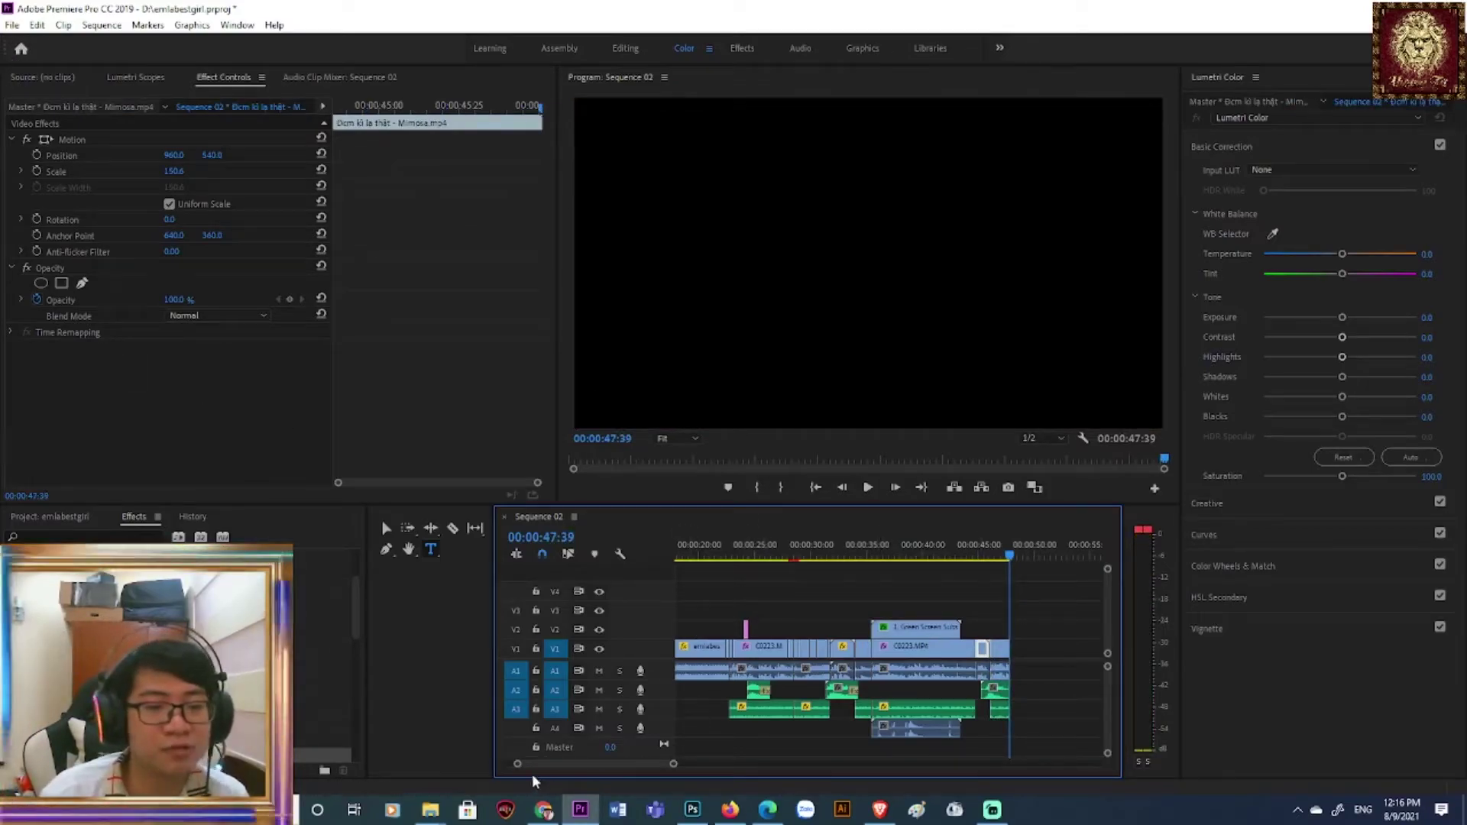
- Export Sequence 02 in H.264 format with the Facebook 1080p Full HD preset to drive F: as emlabestgirlshortvideo.mp4
left_click_drag(518, 763, 496, 762)
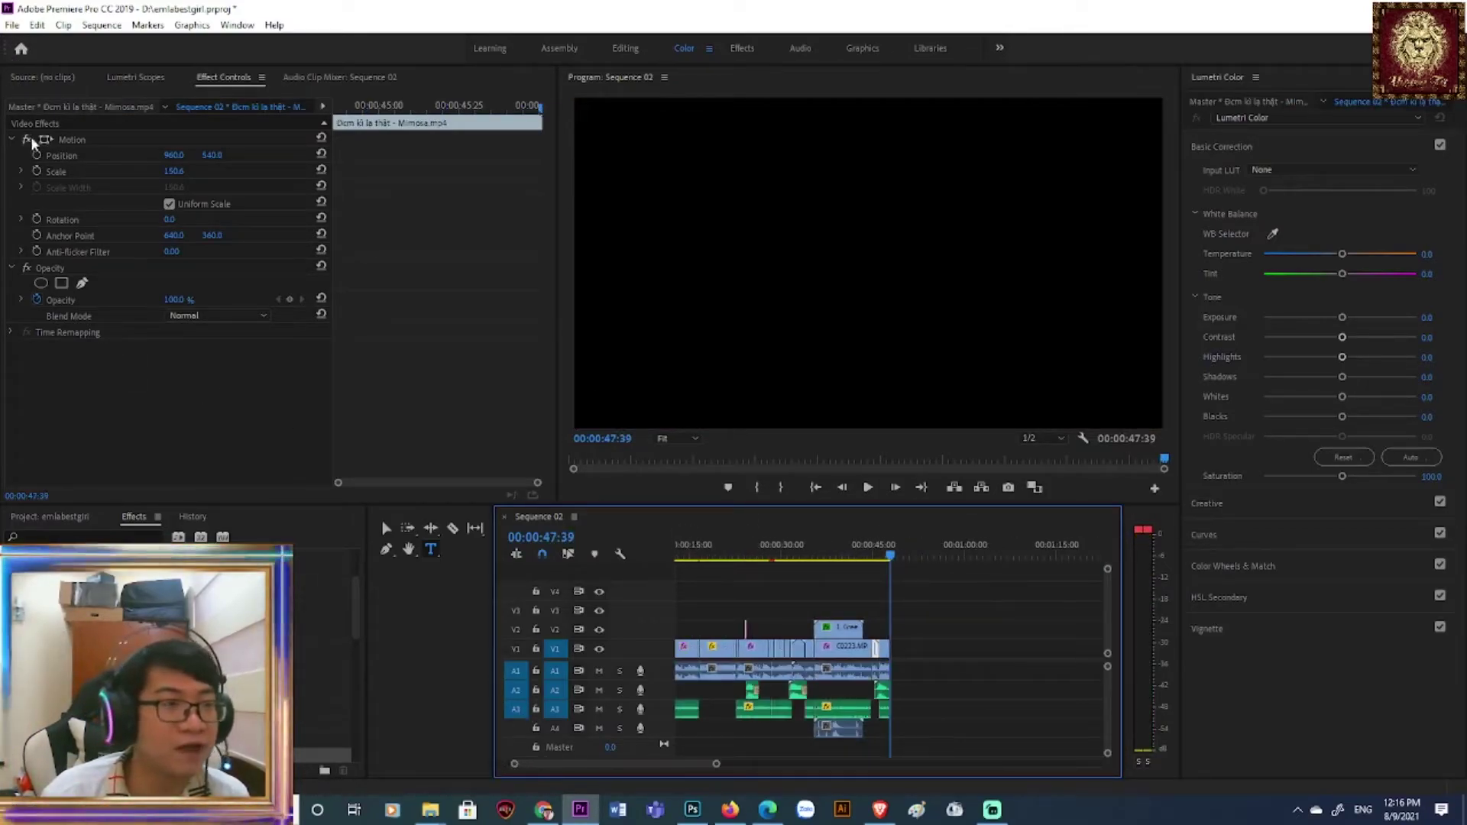
left_click(12, 25)
mouse_move(186, 497)
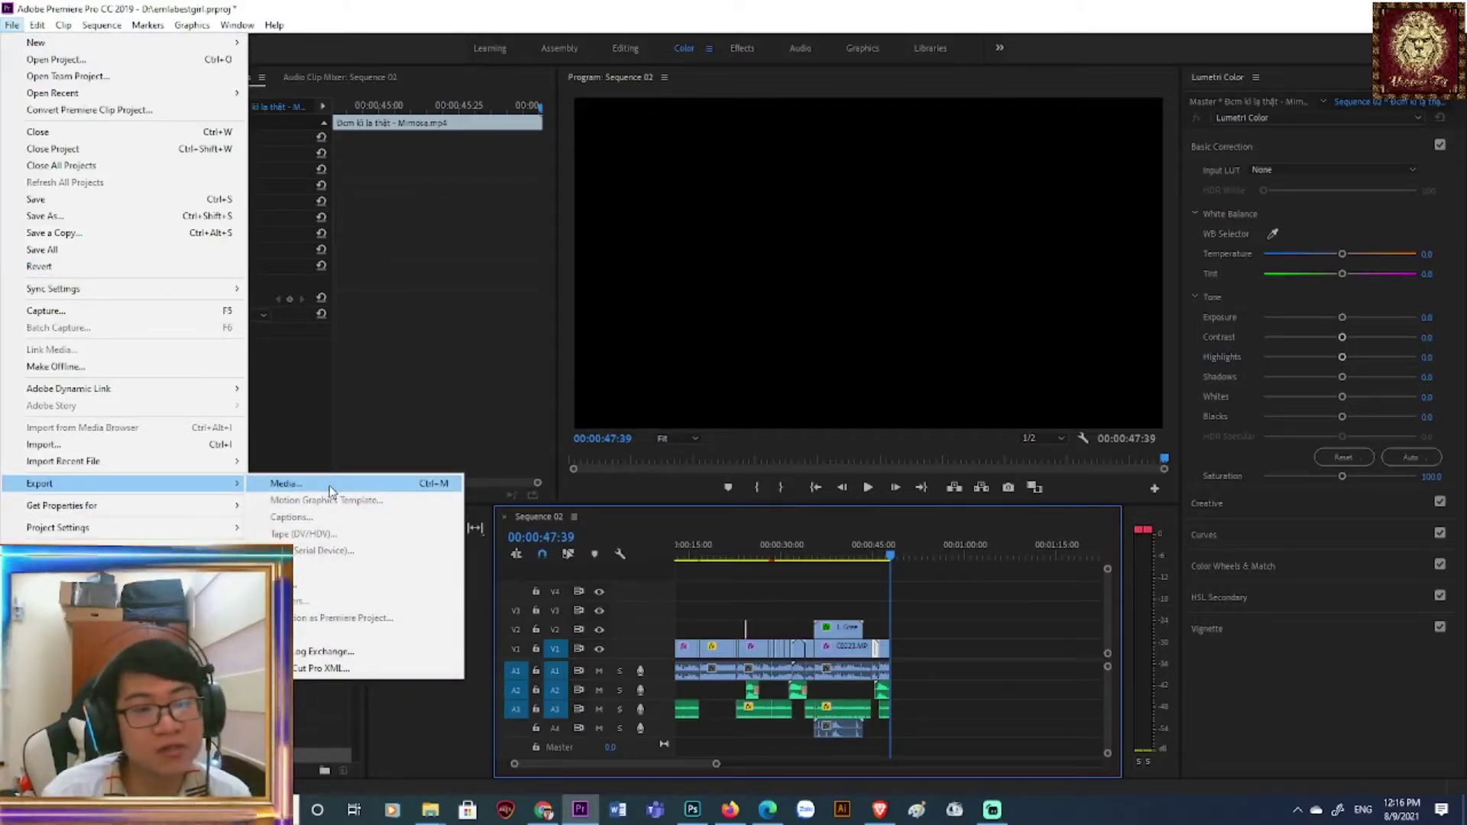
left_click(329, 486)
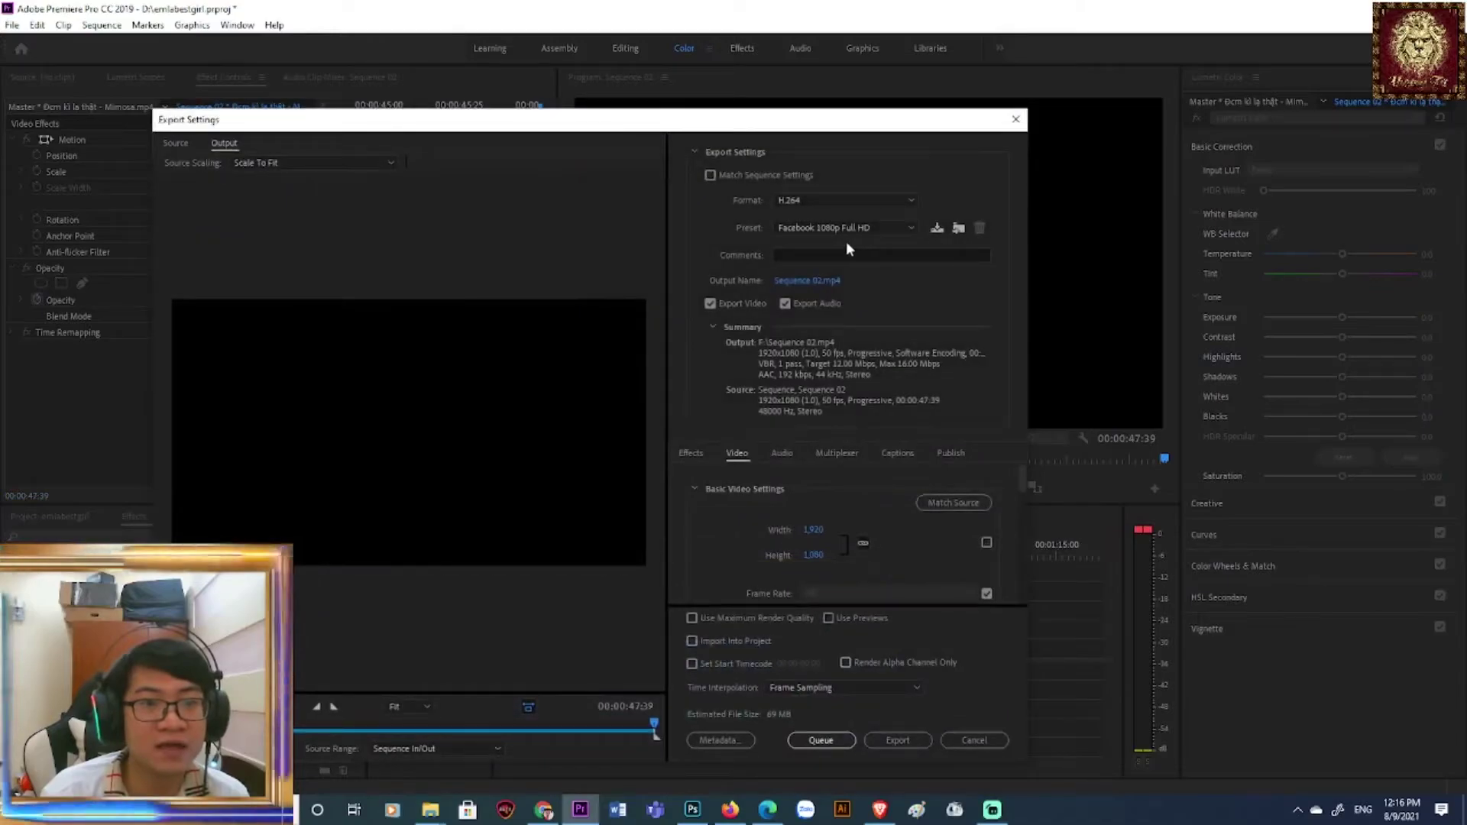
left_click(811, 280)
left_click_drag(310, 466, 52, 457)
type("emlabe")
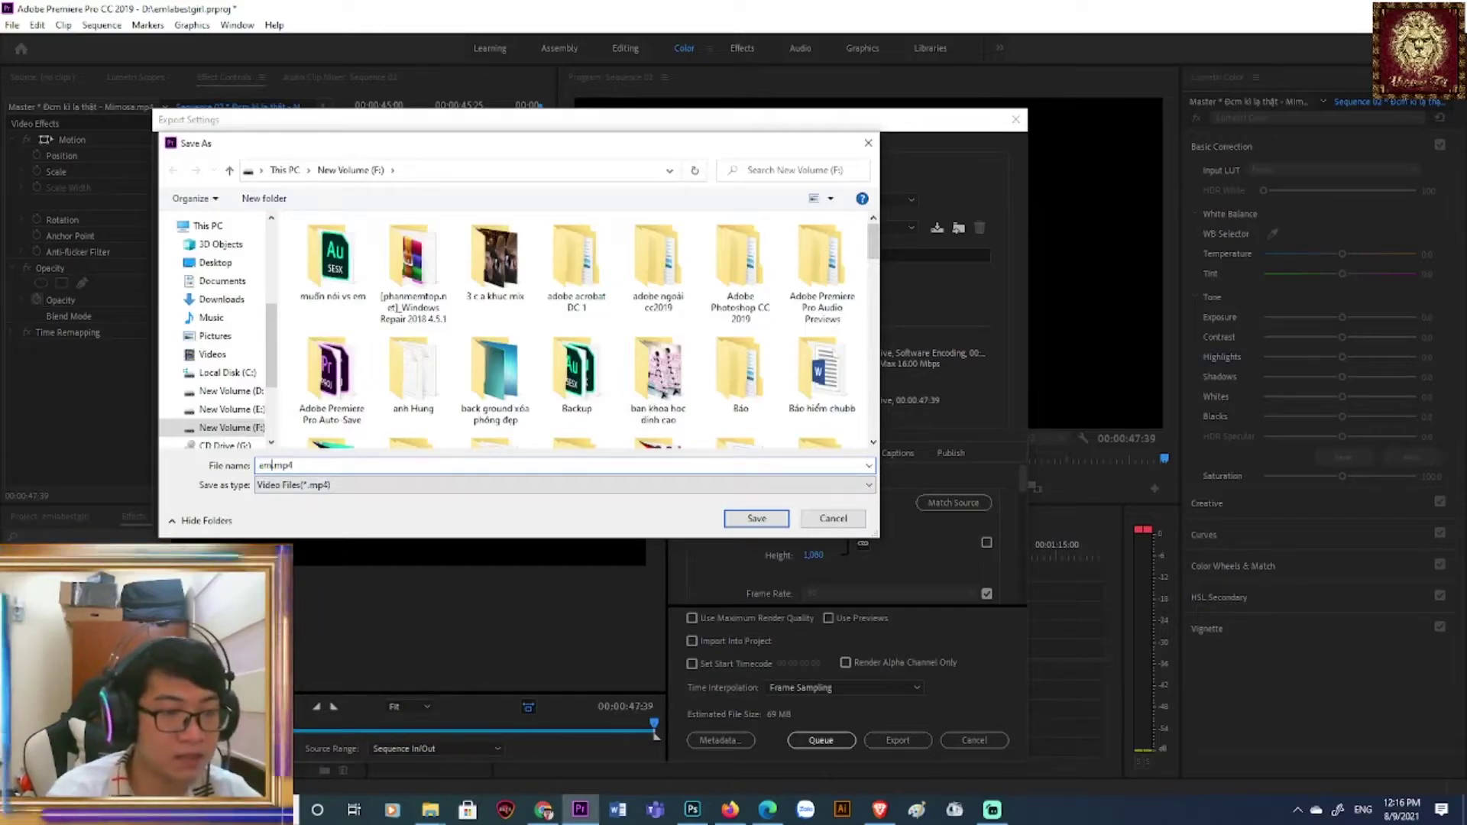
type("stgirl")
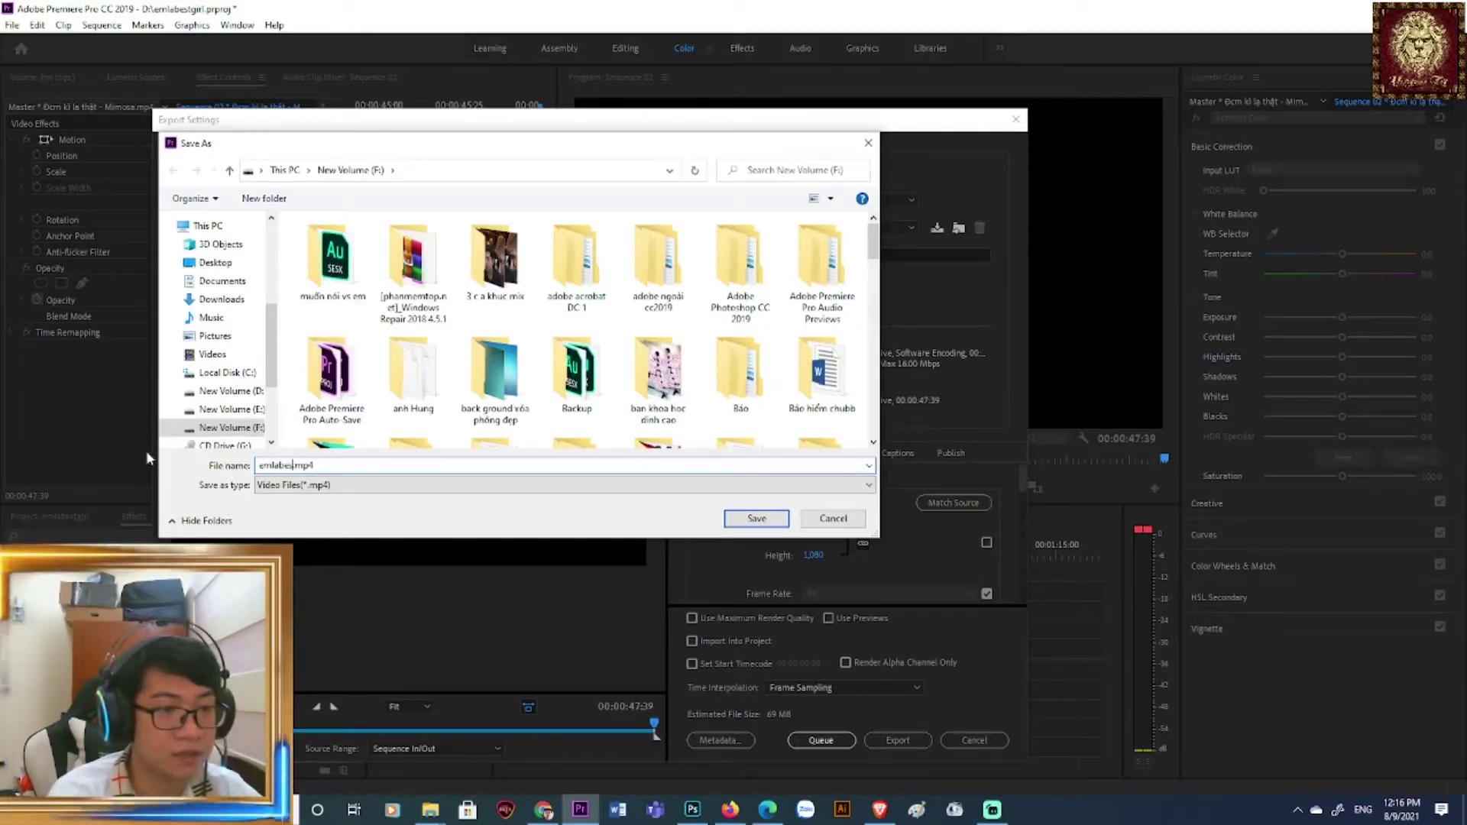
type("shortv")
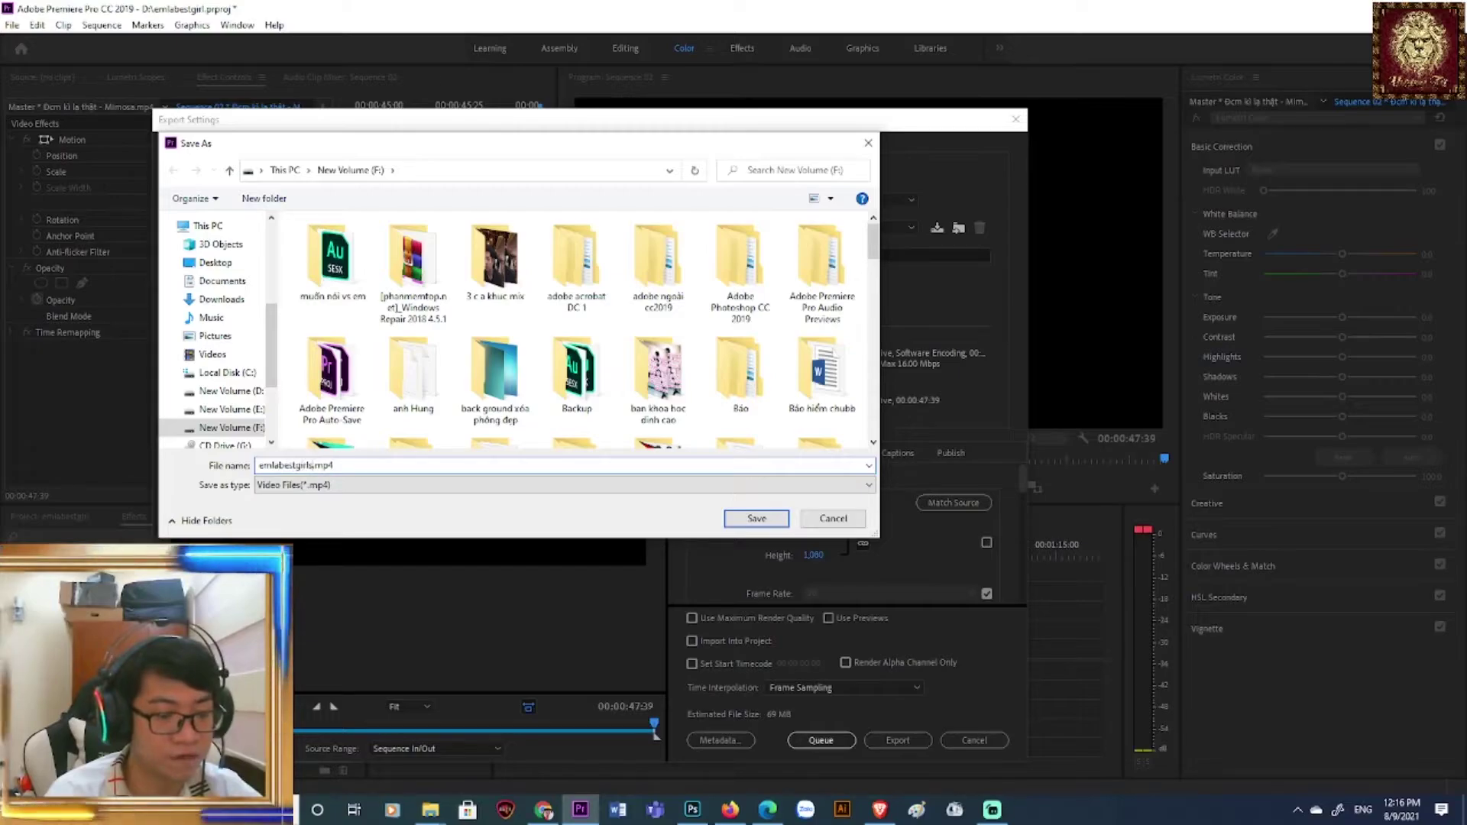
type("ideo")
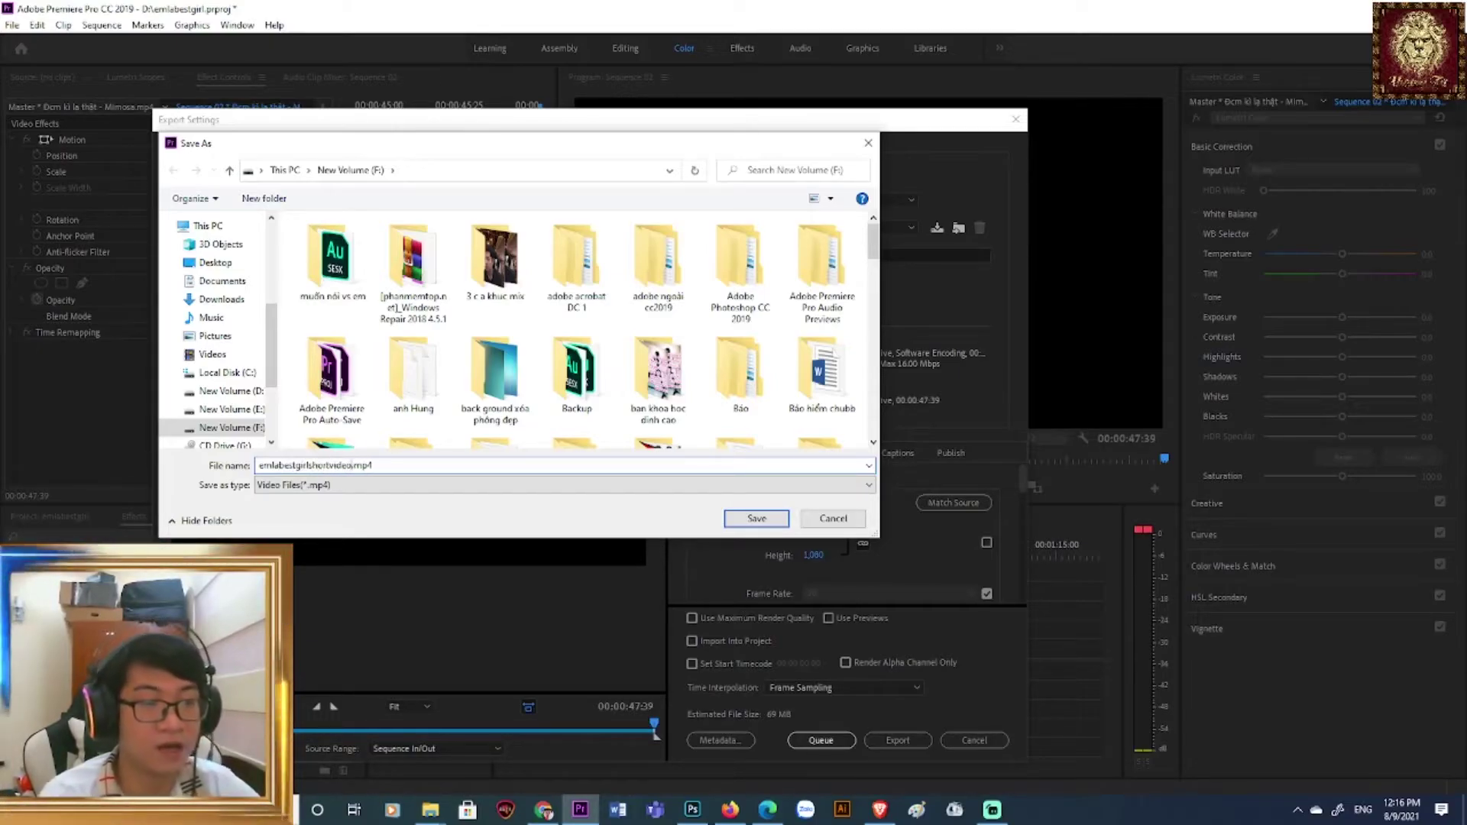
left_click(780, 525)
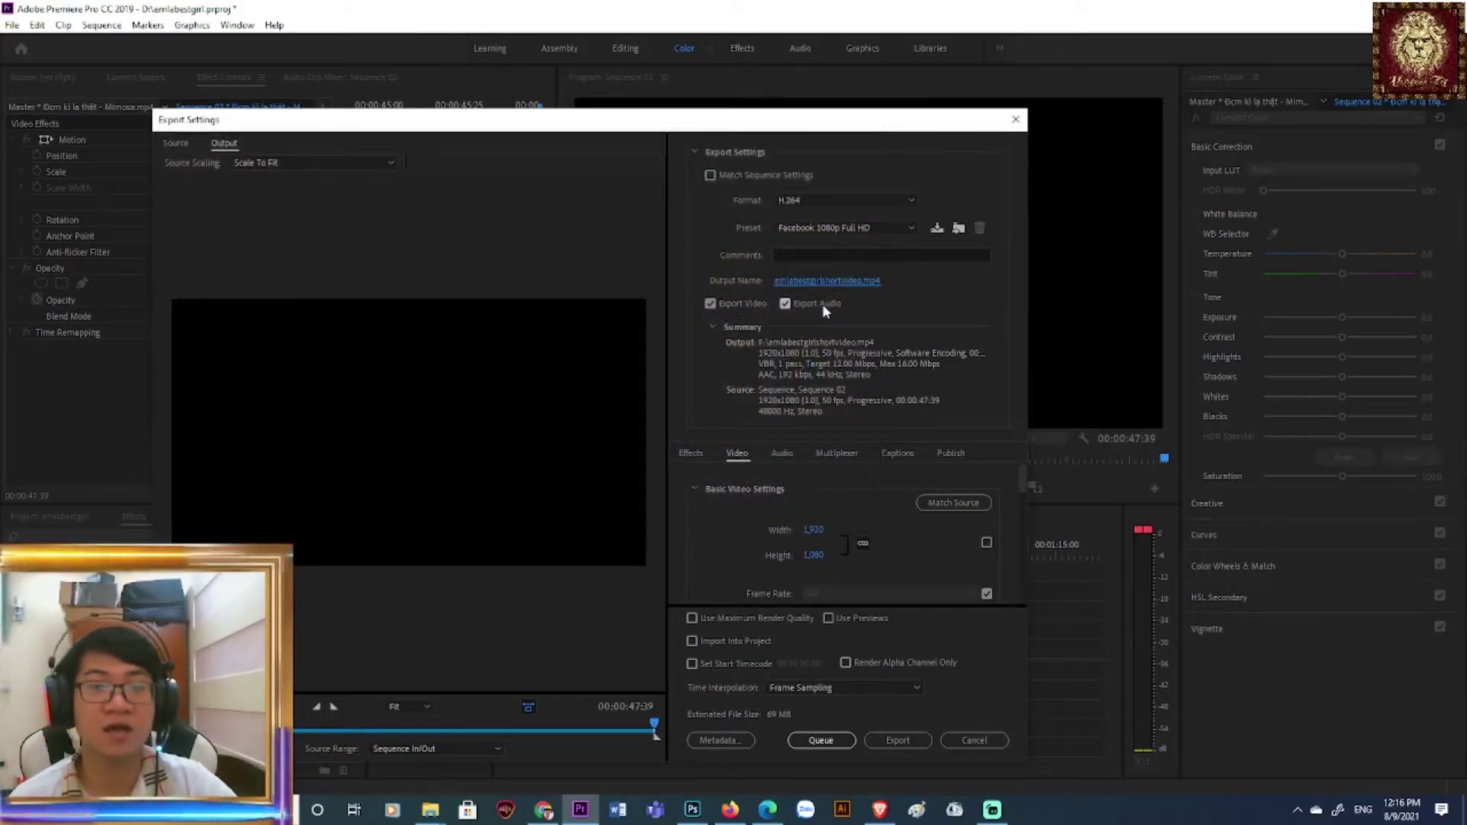
left_click(906, 741)
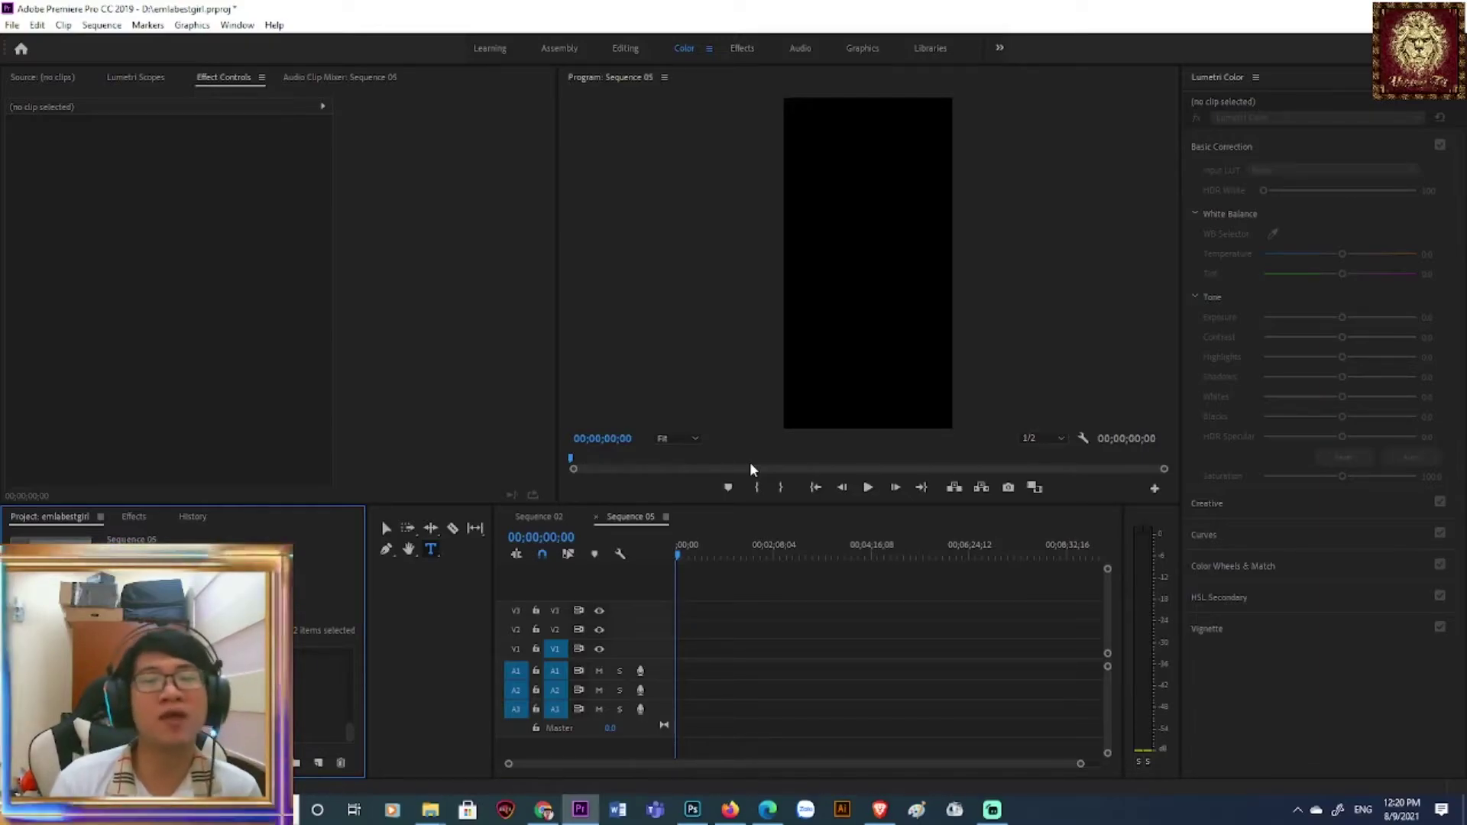
- Switch to File Explorer, check drive F: for the exported emlabestgirlshortvideo.mp4 file and return to Premiere Pro
left_click(430, 809)
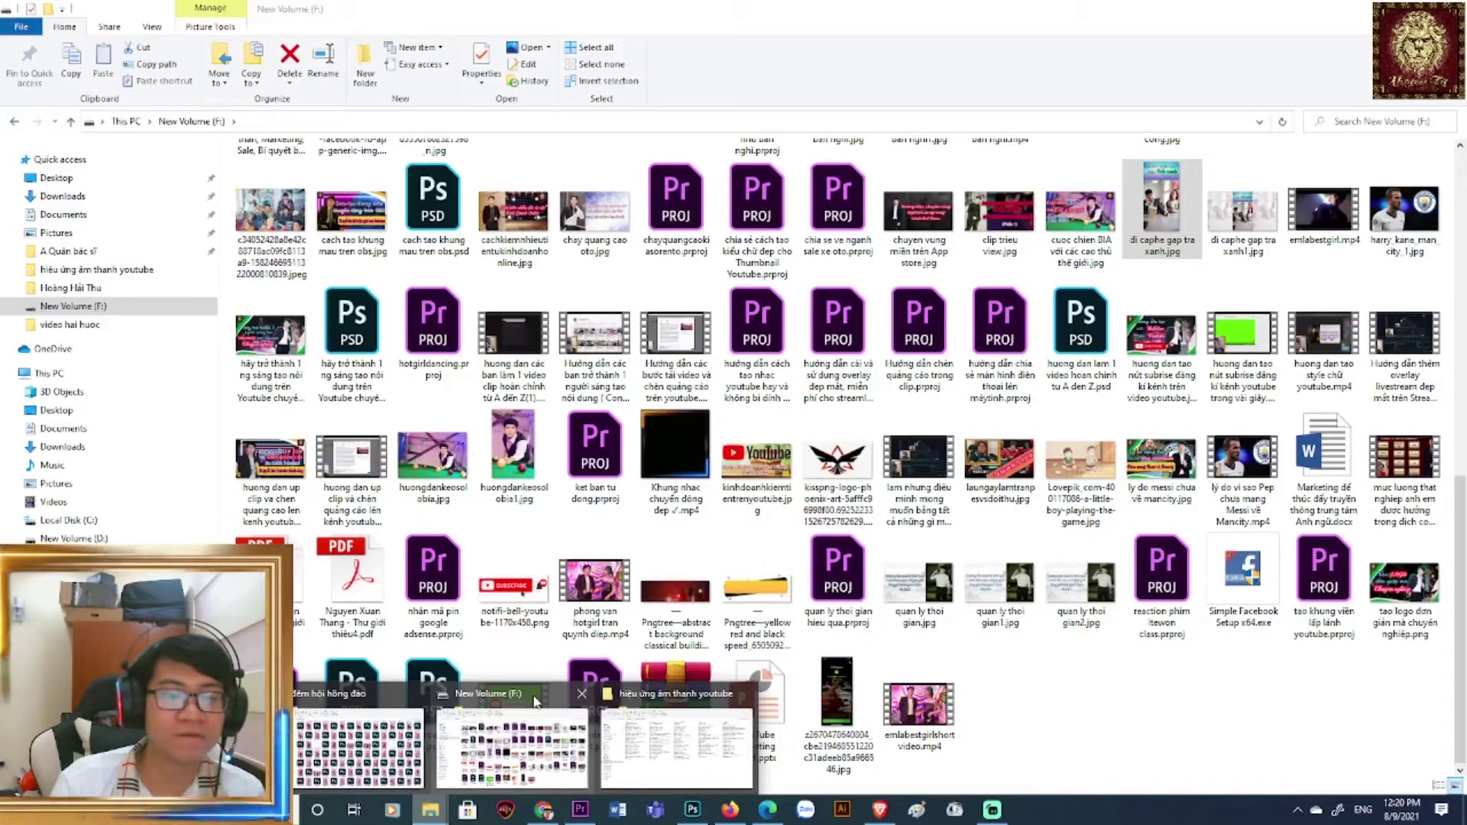
left_click(535, 701)
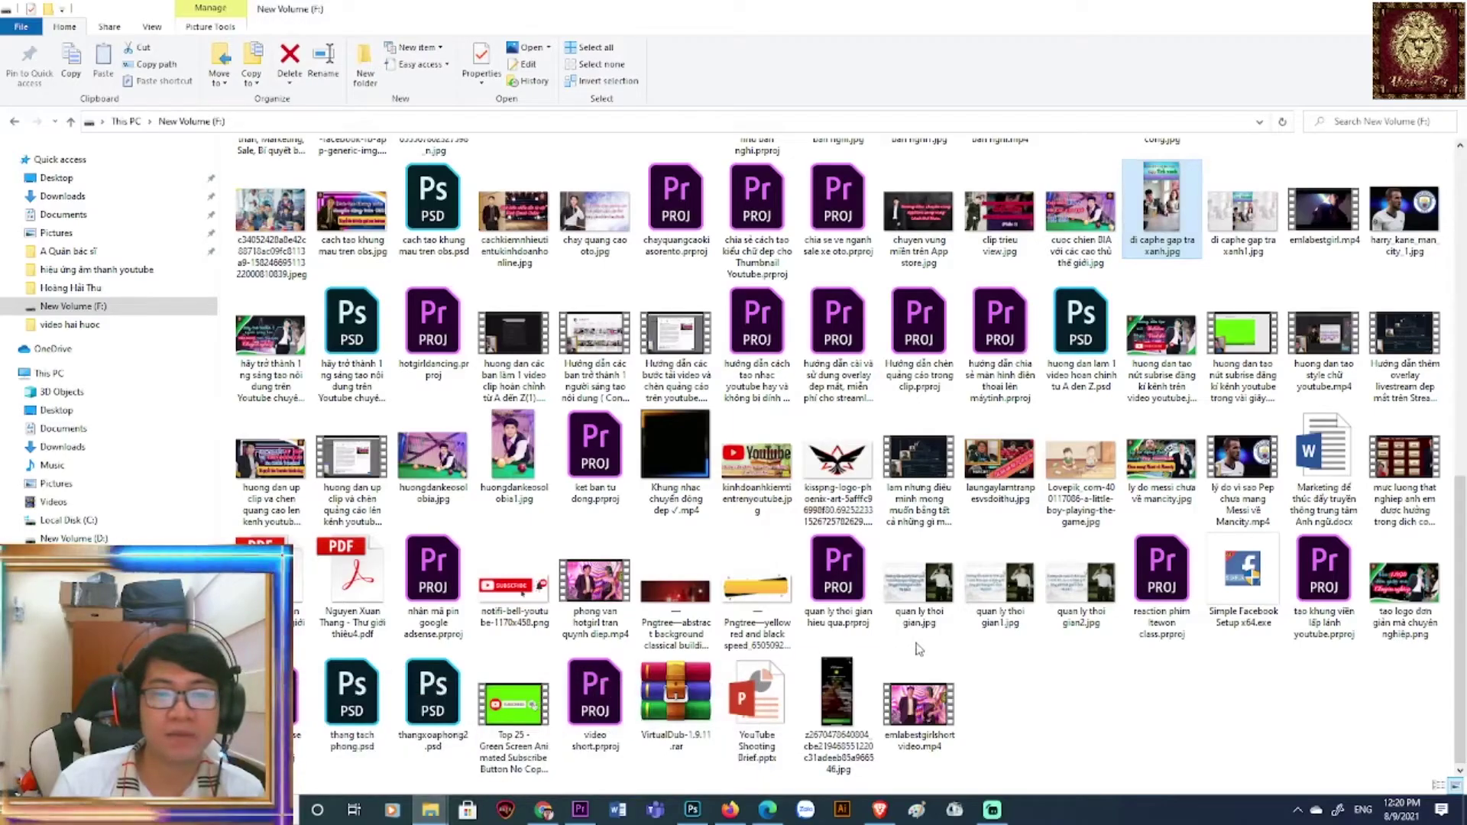
key("alt+Tab")
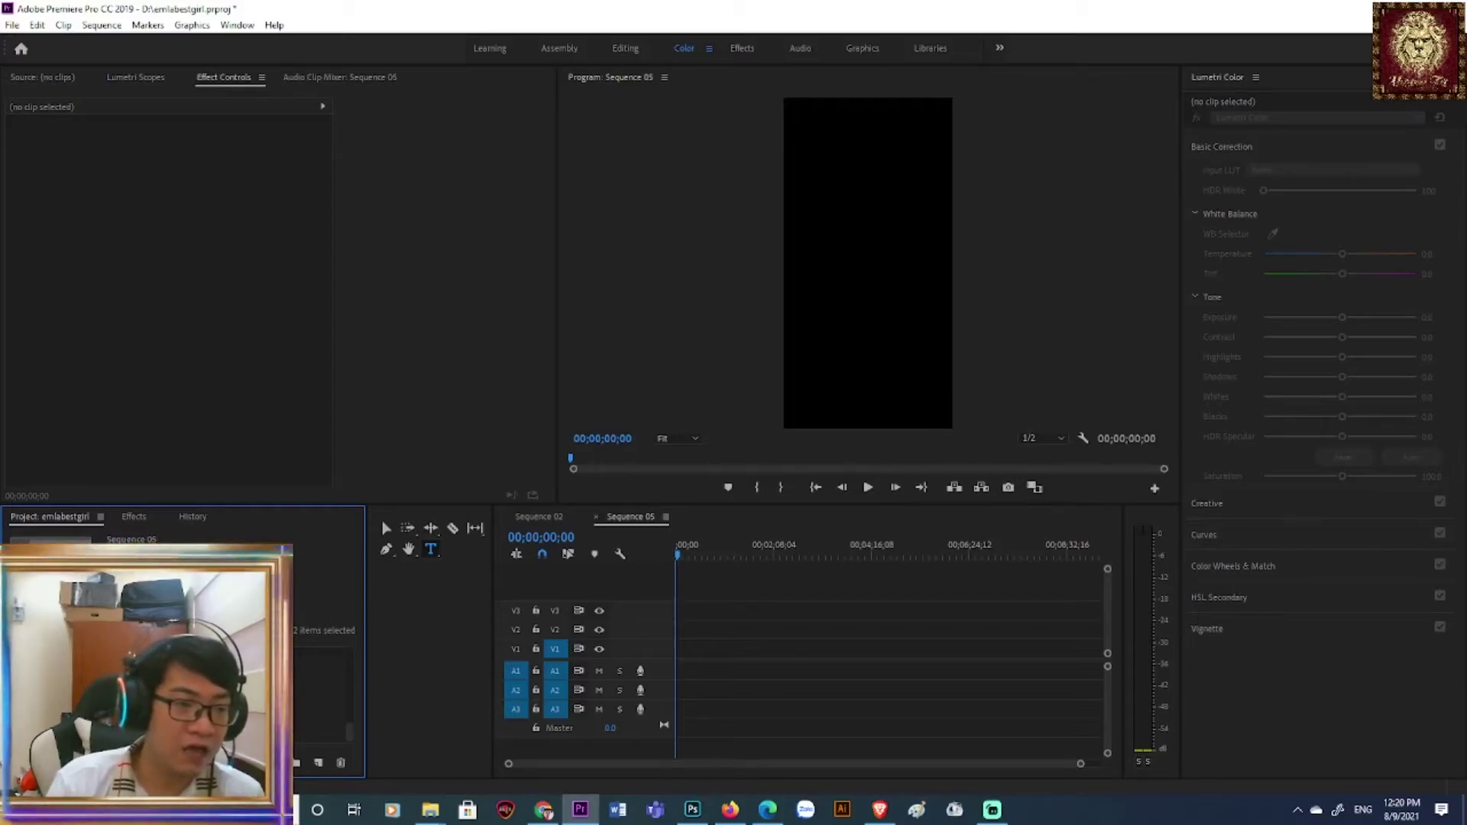
- Start a new sequence in the emlabestgirl project and set its editing mode to Custom
scroll(295, 693, "up", 3)
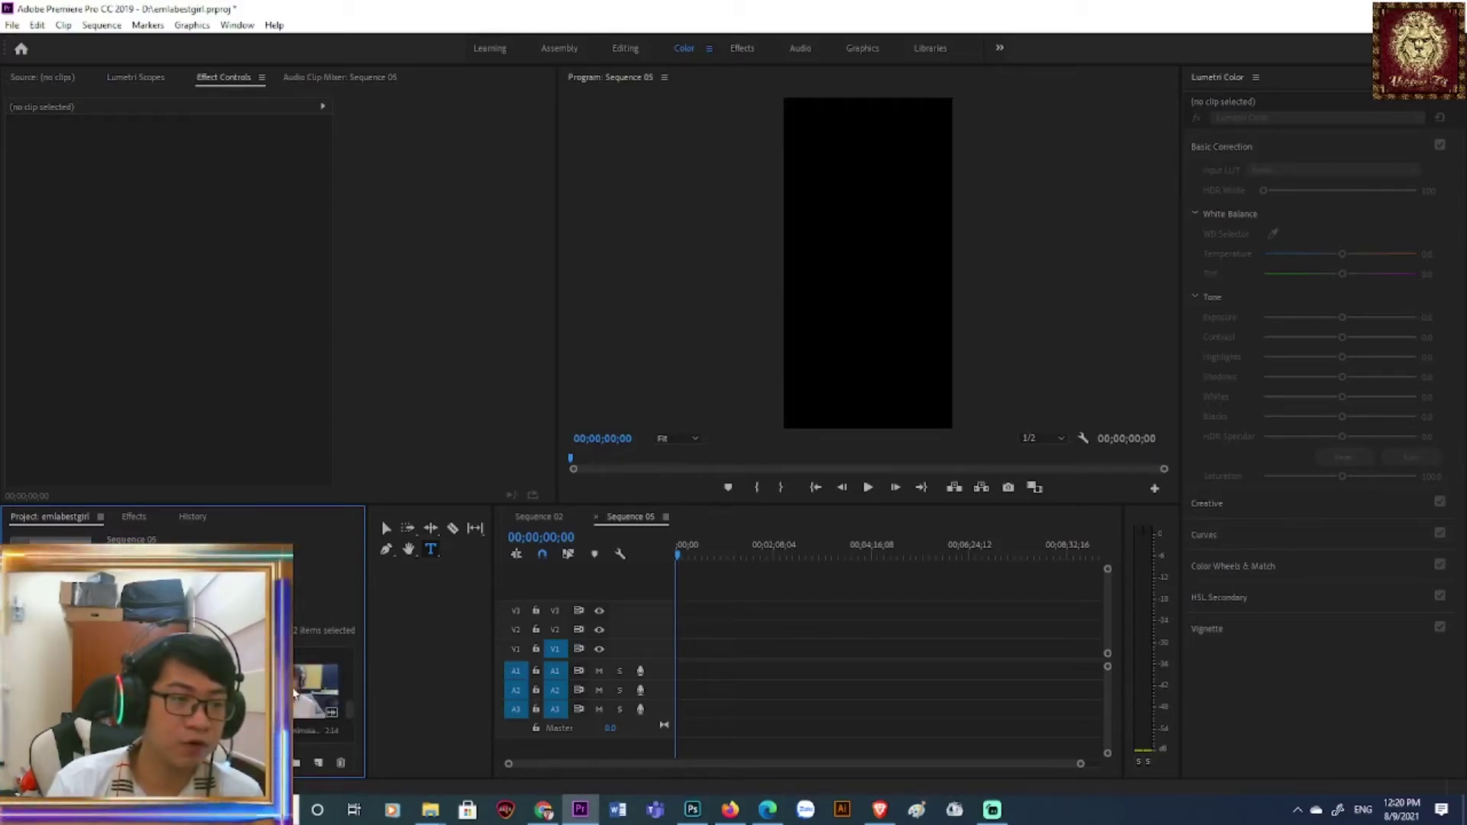
scroll(295, 693, "down", 3)
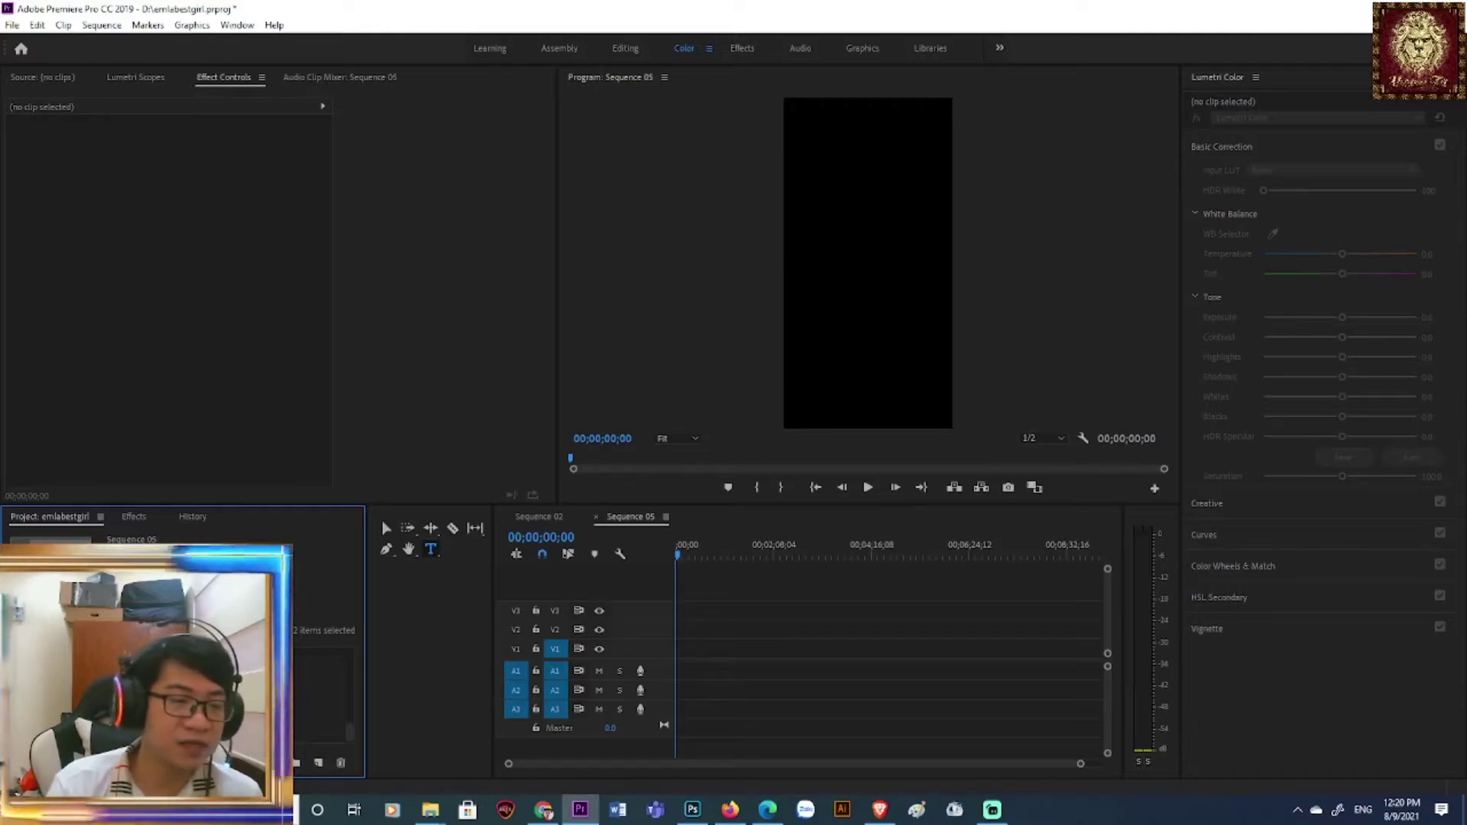
left_click(321, 693)
scroll(321, 694, "up", 3)
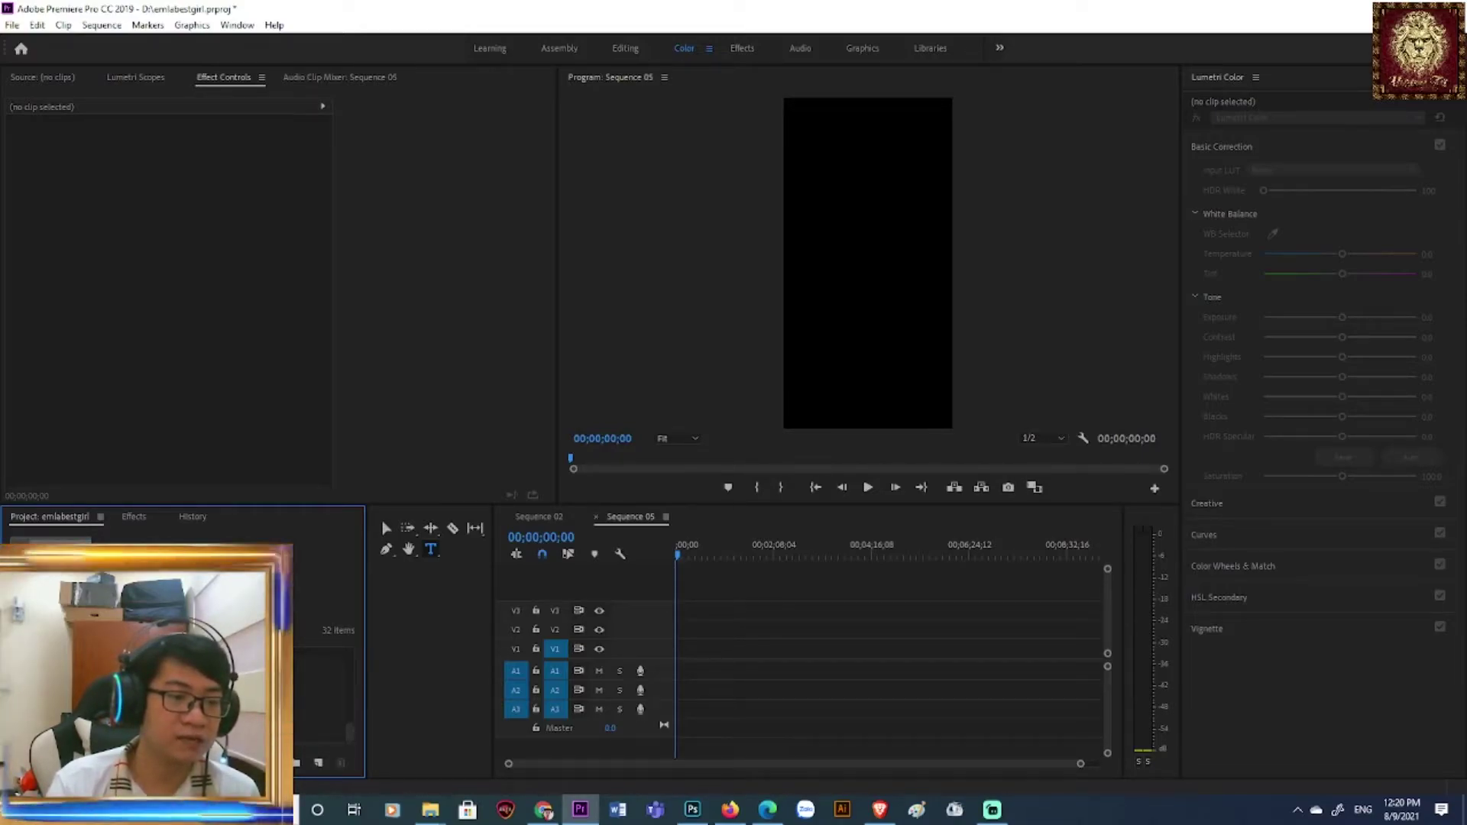
right_click(294, 688)
mouse_move(382, 593)
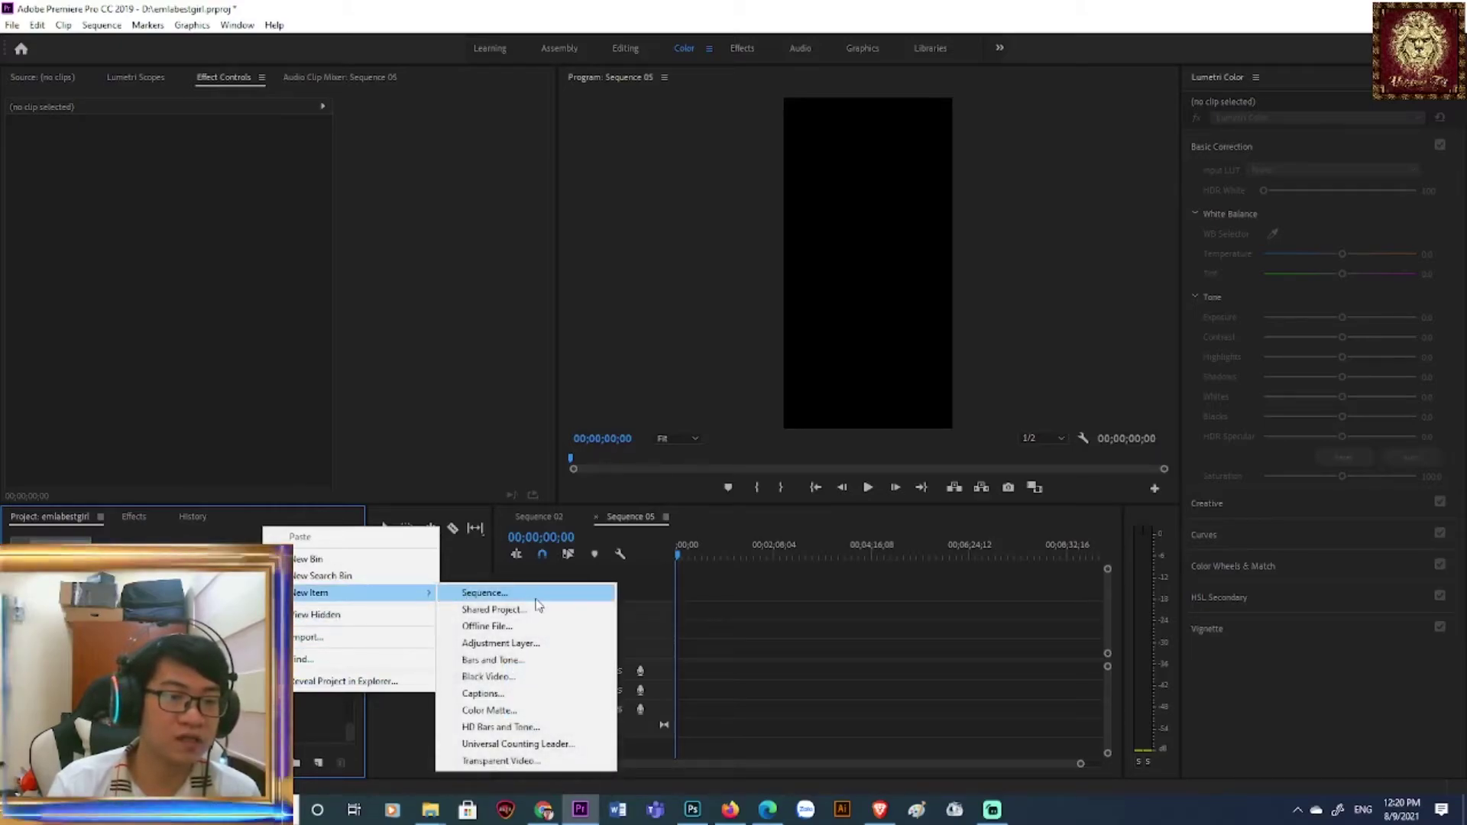
left_click(534, 596)
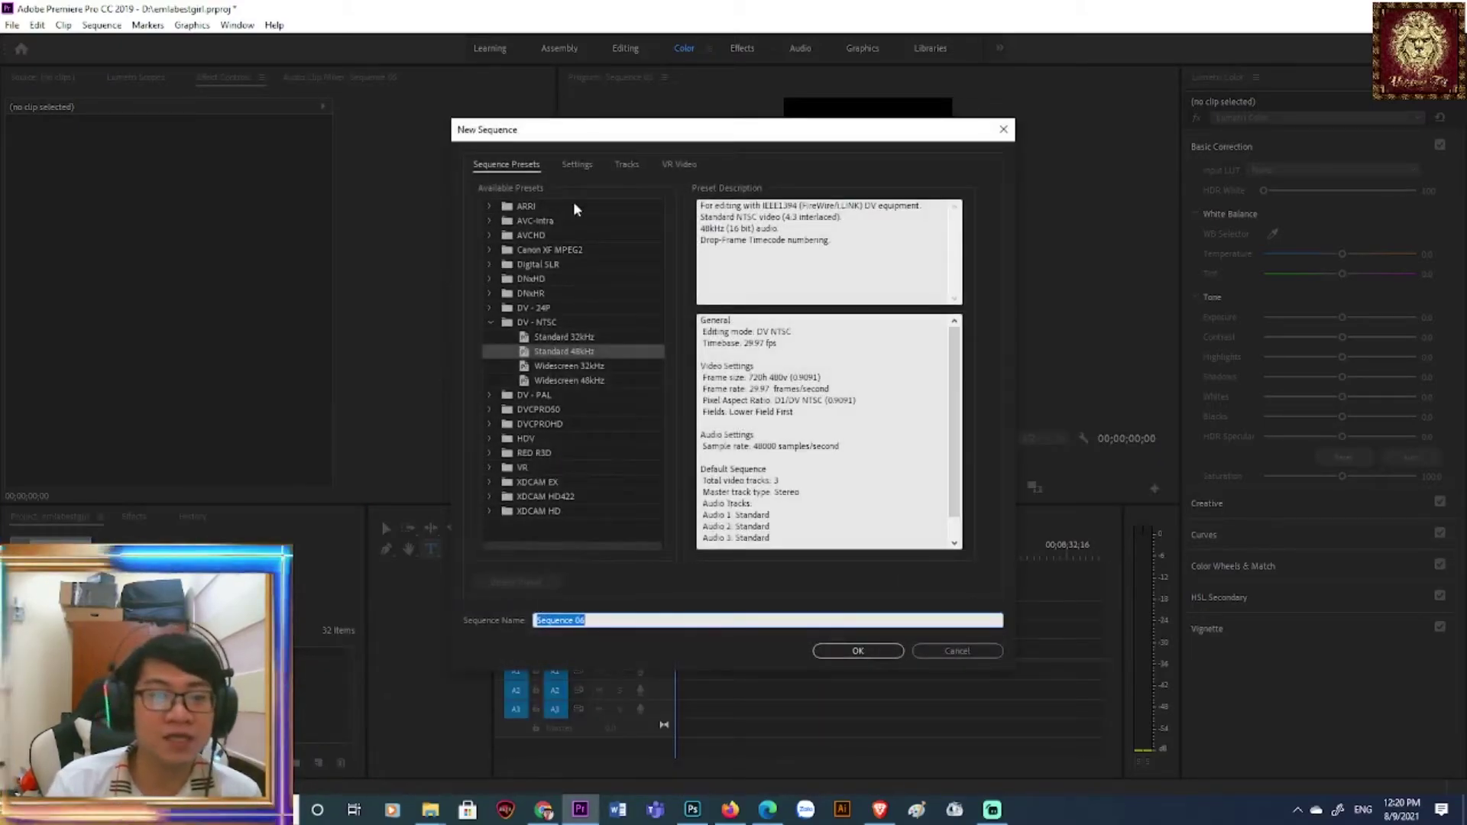
left_click(580, 165)
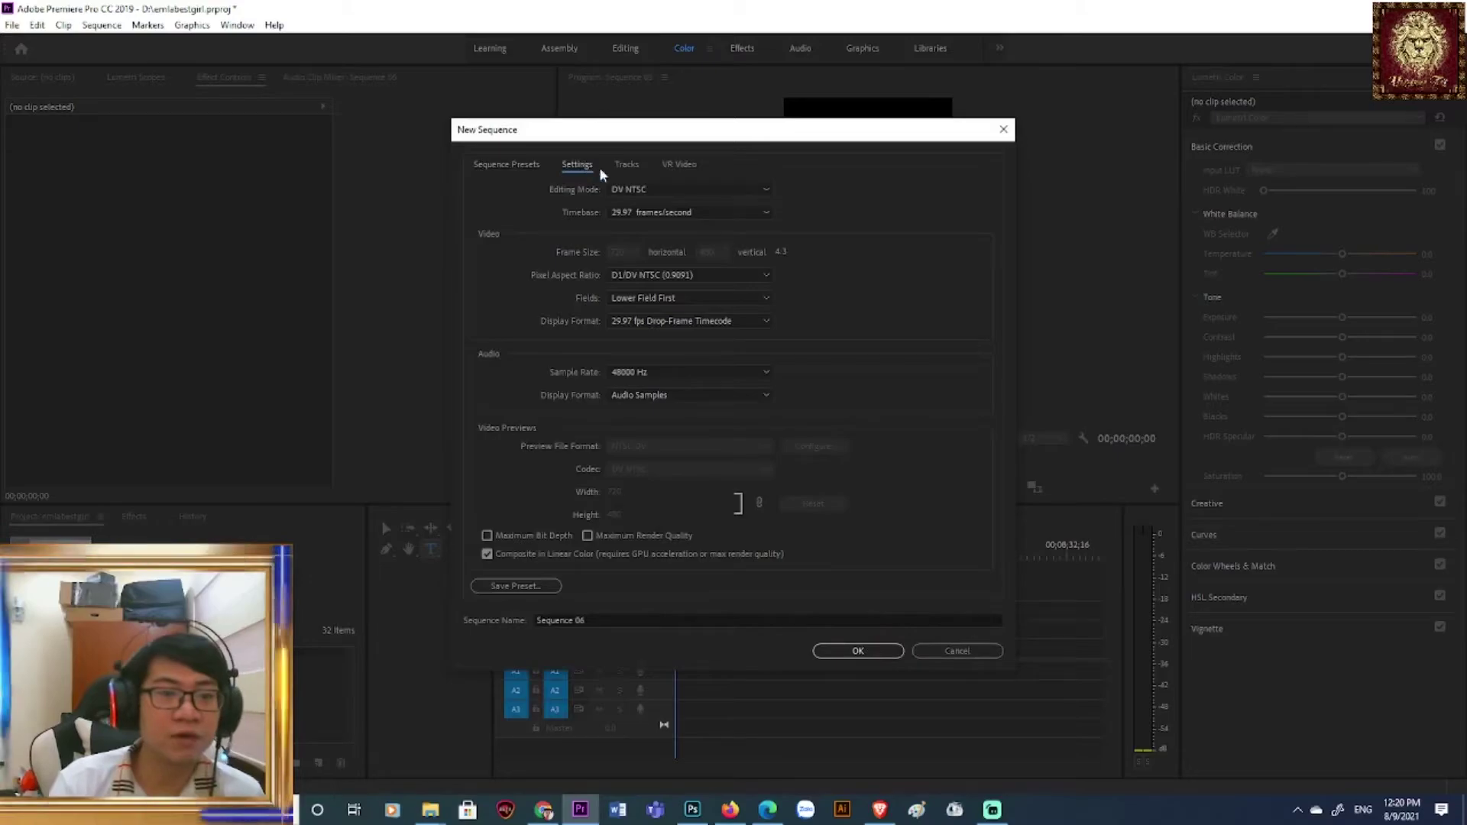
left_click(660, 191)
scroll(713, 277, "up", 5)
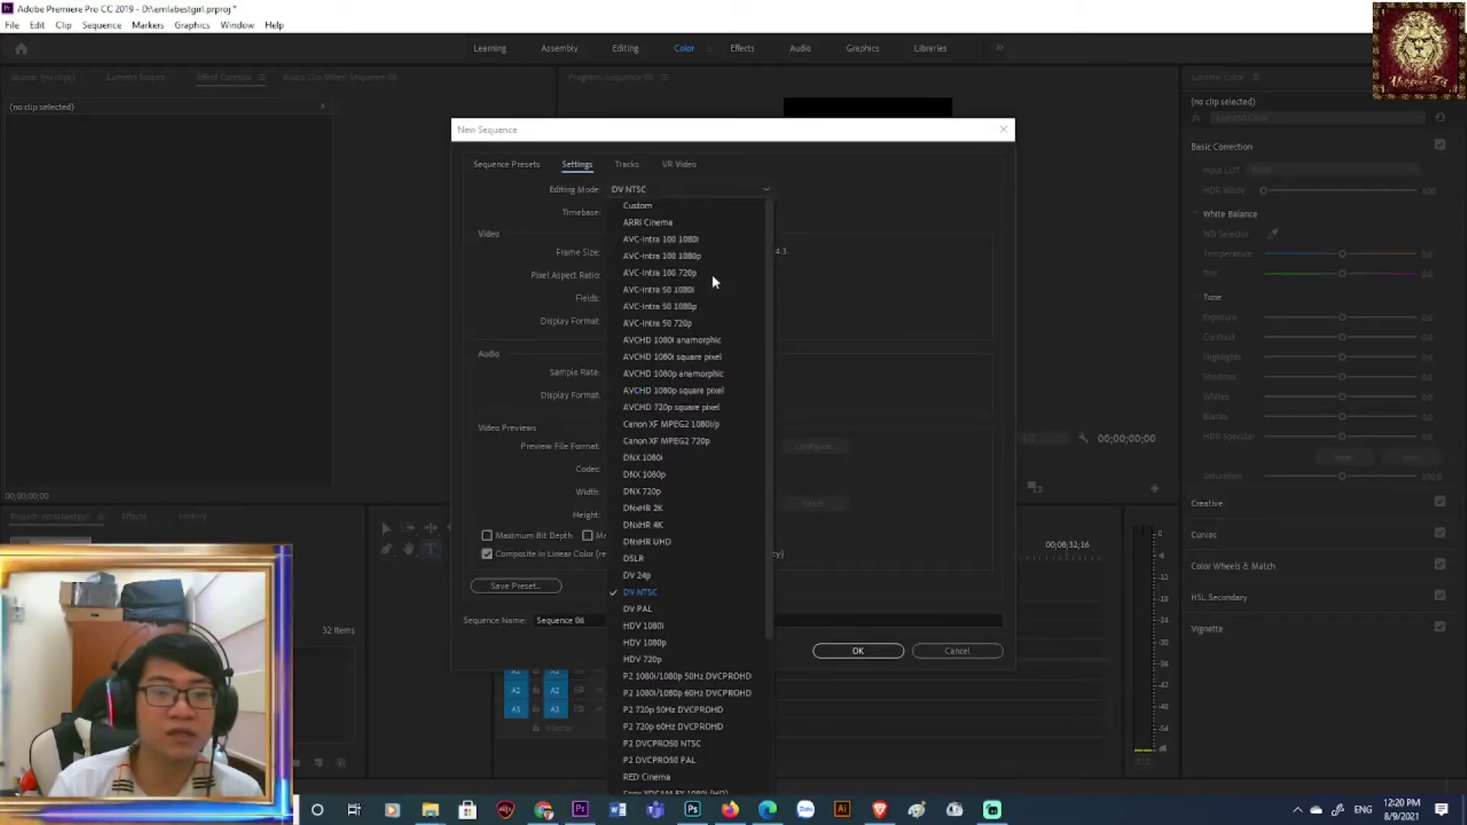
left_click(661, 203)
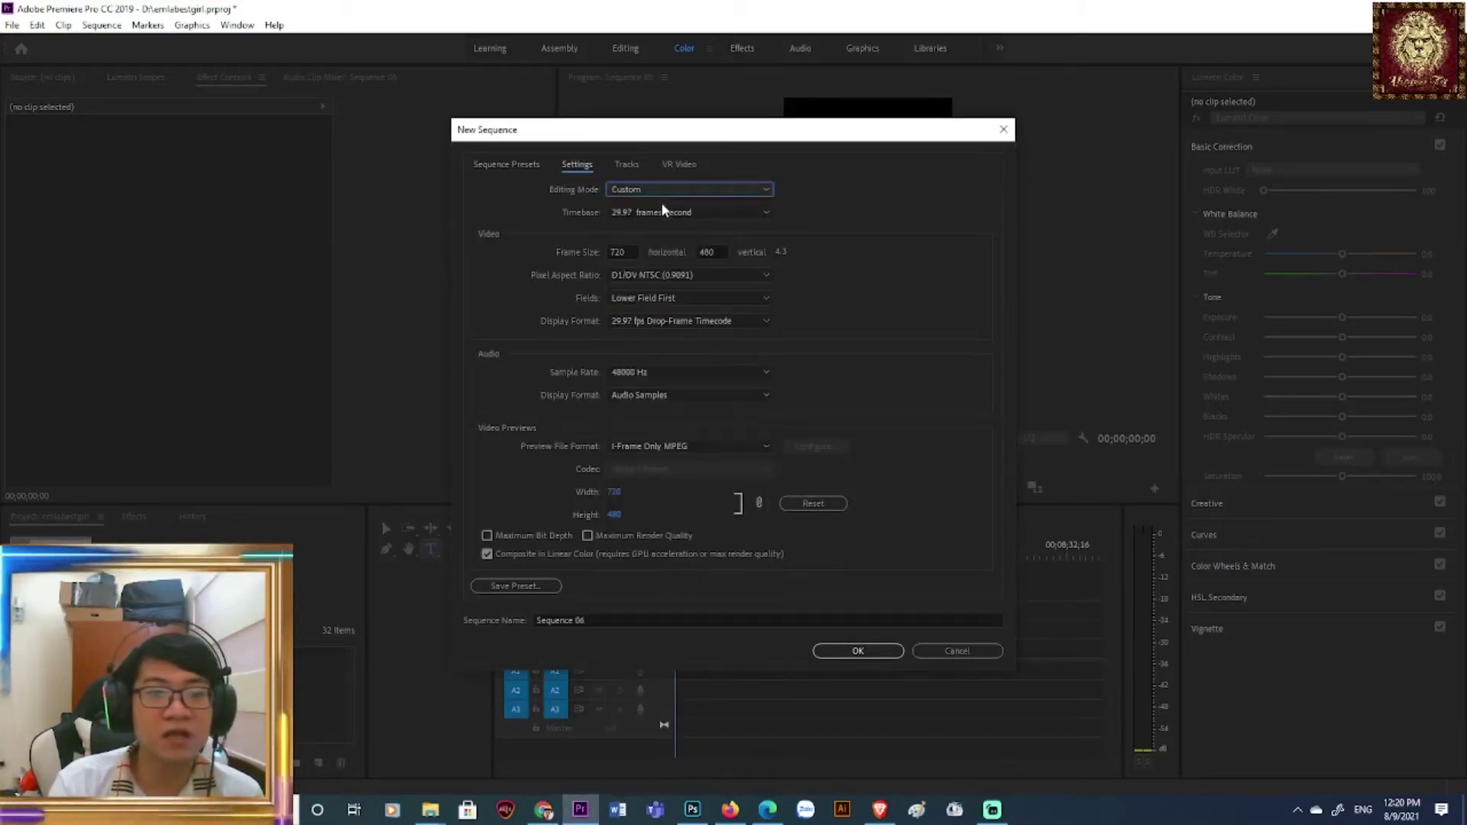
- Set the new sequence's frame size to 1080 horizontal by 1920 vertical and create the sequence
left_click(629, 251)
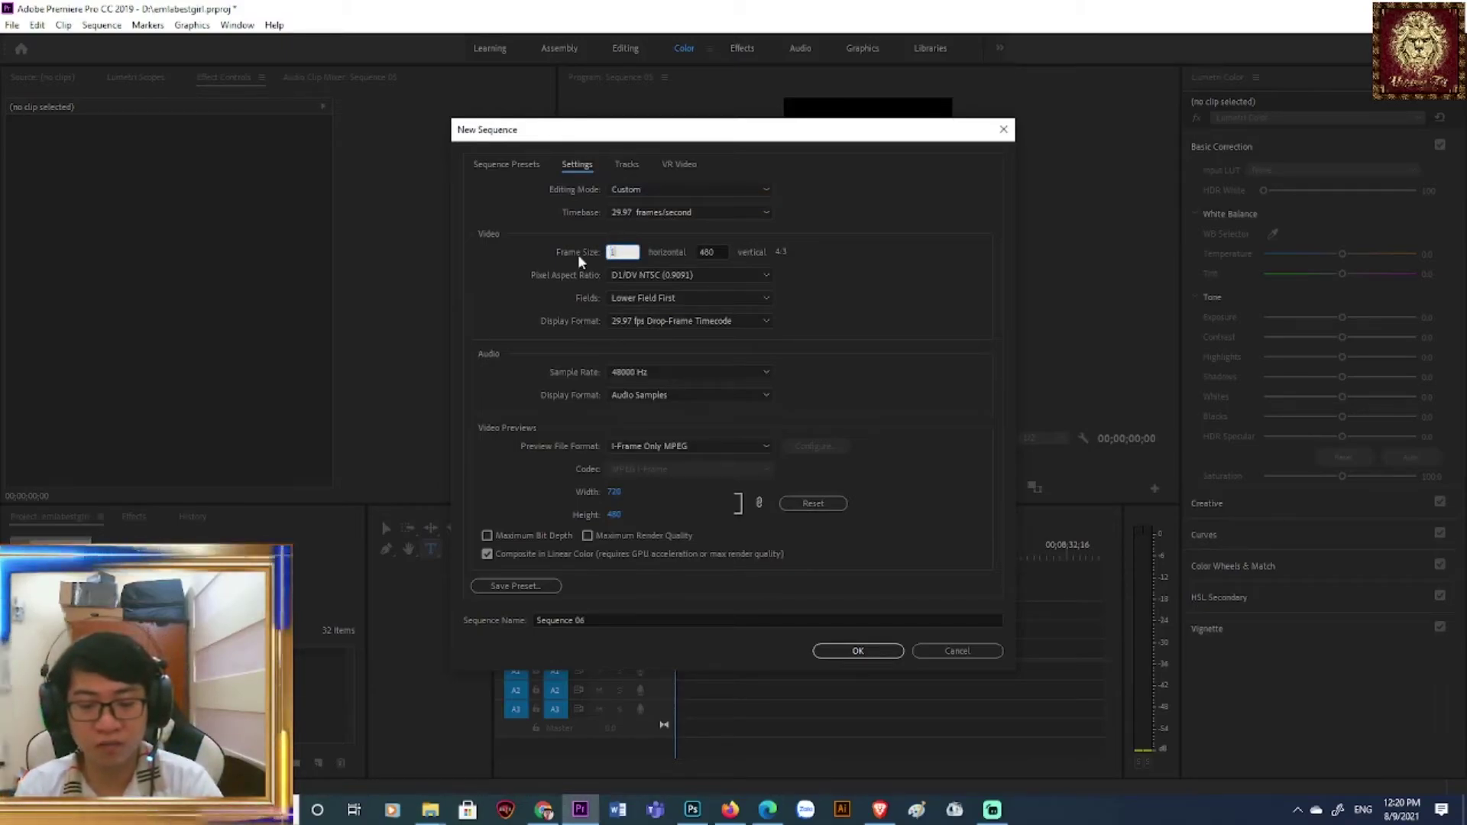
type("1080")
left_click(718, 246)
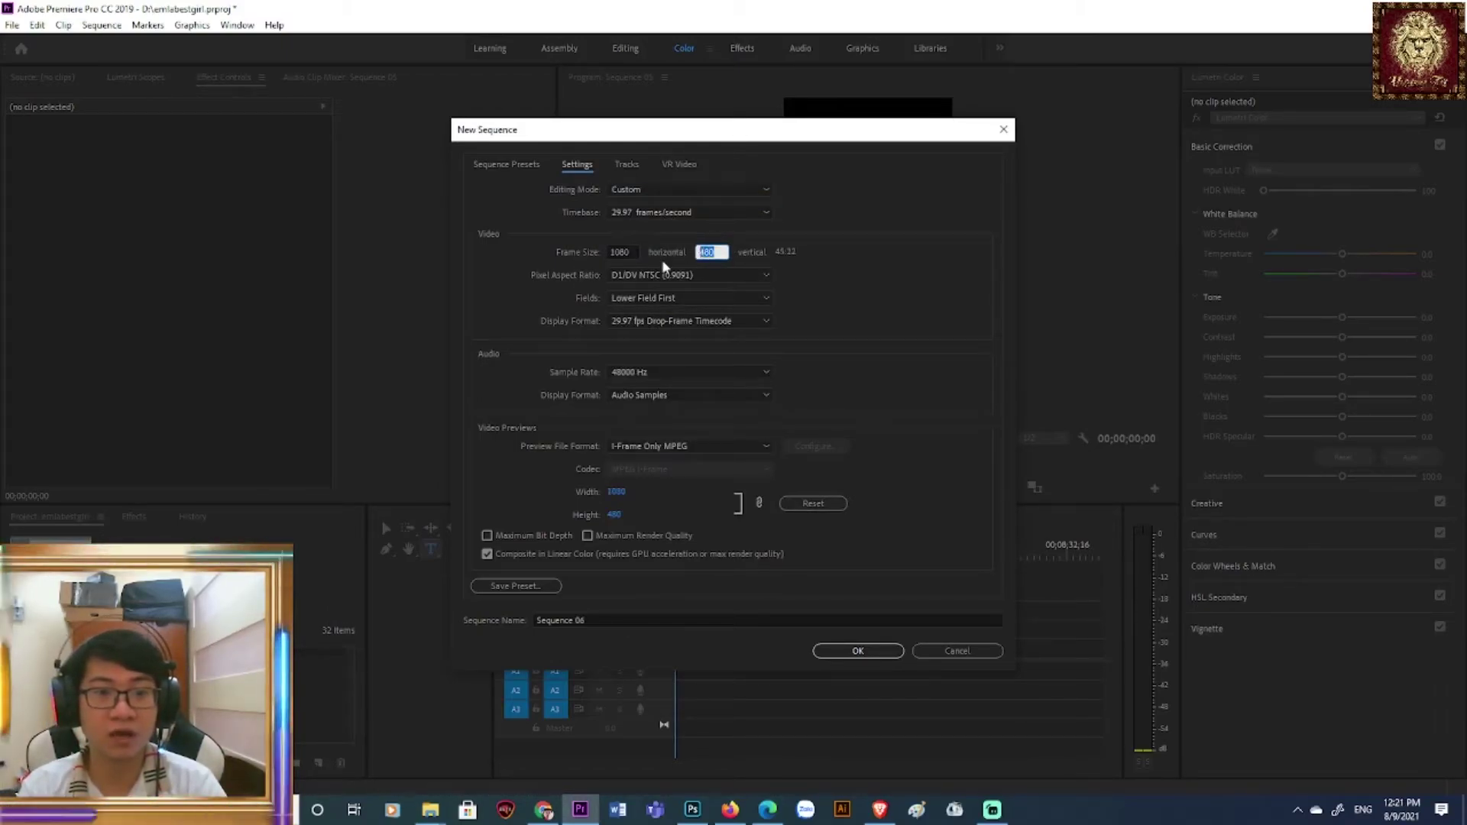
type("1920")
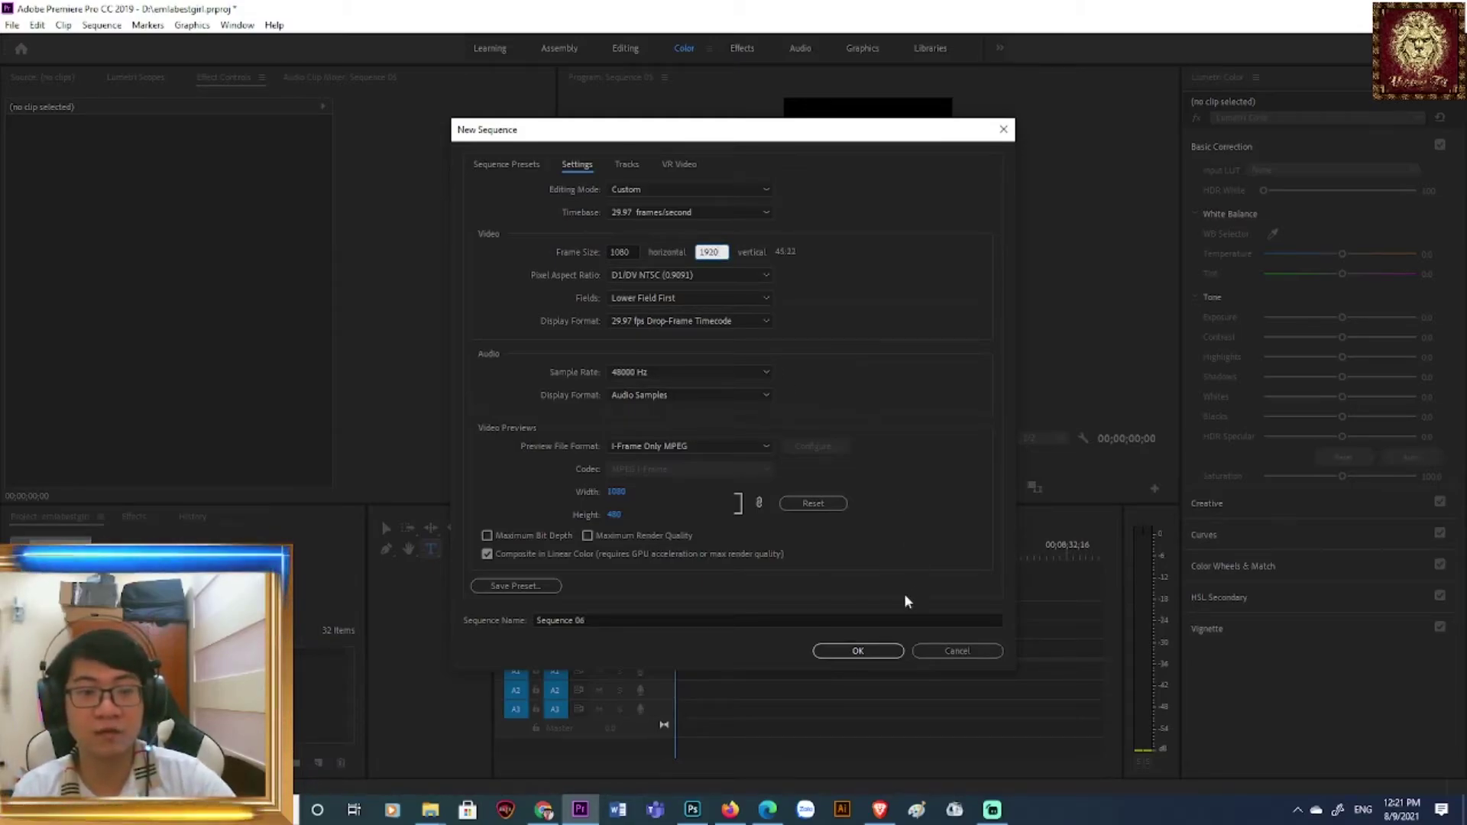
left_click(858, 650)
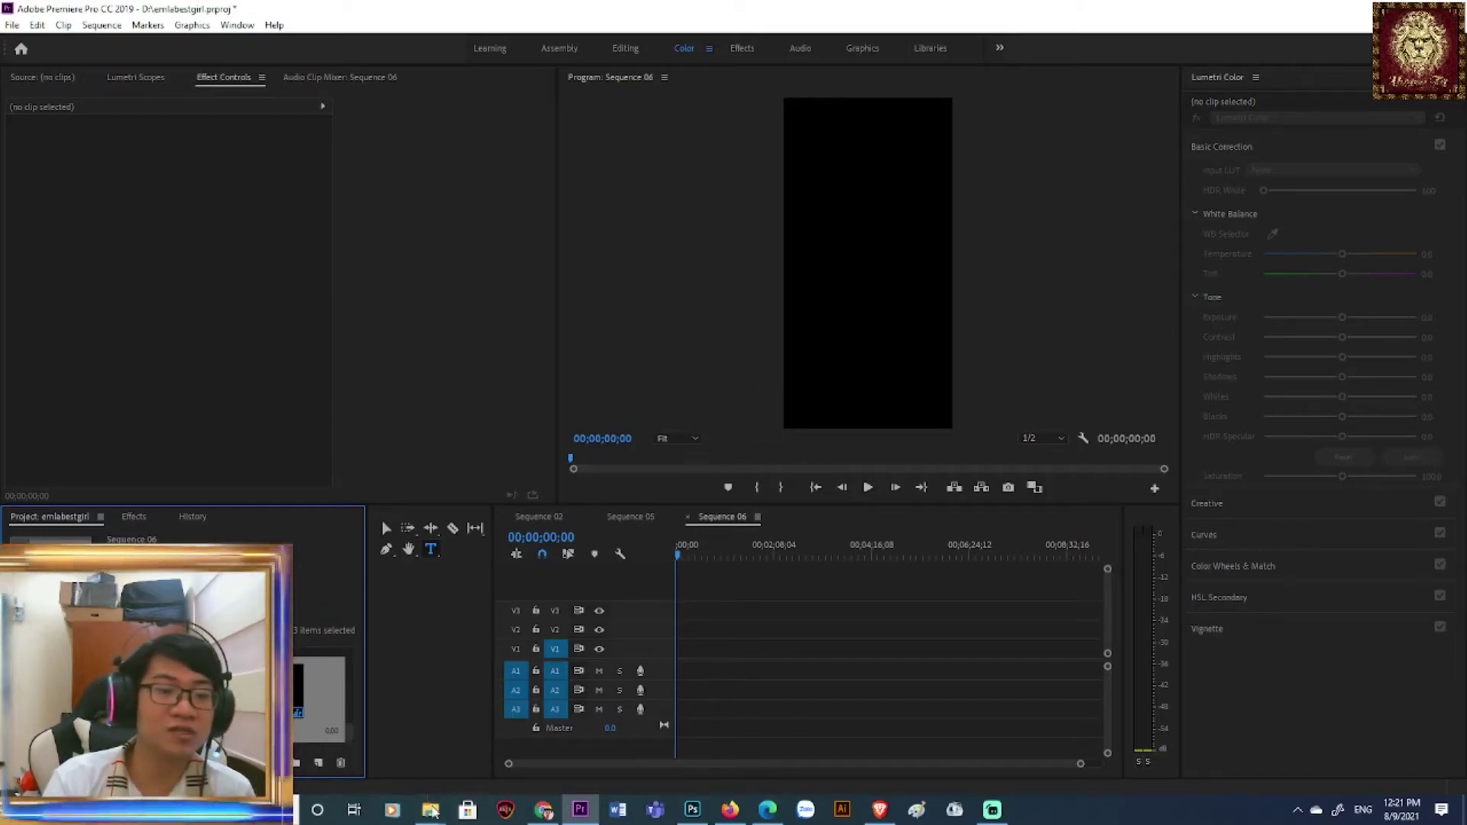
- Bring emlabestgirlshortvideo.mp4 from drive F: in File Explorer into the vertical sequence's timeline, keeping the existing sequence settings
mouse_move(430, 810)
left_click(514, 740)
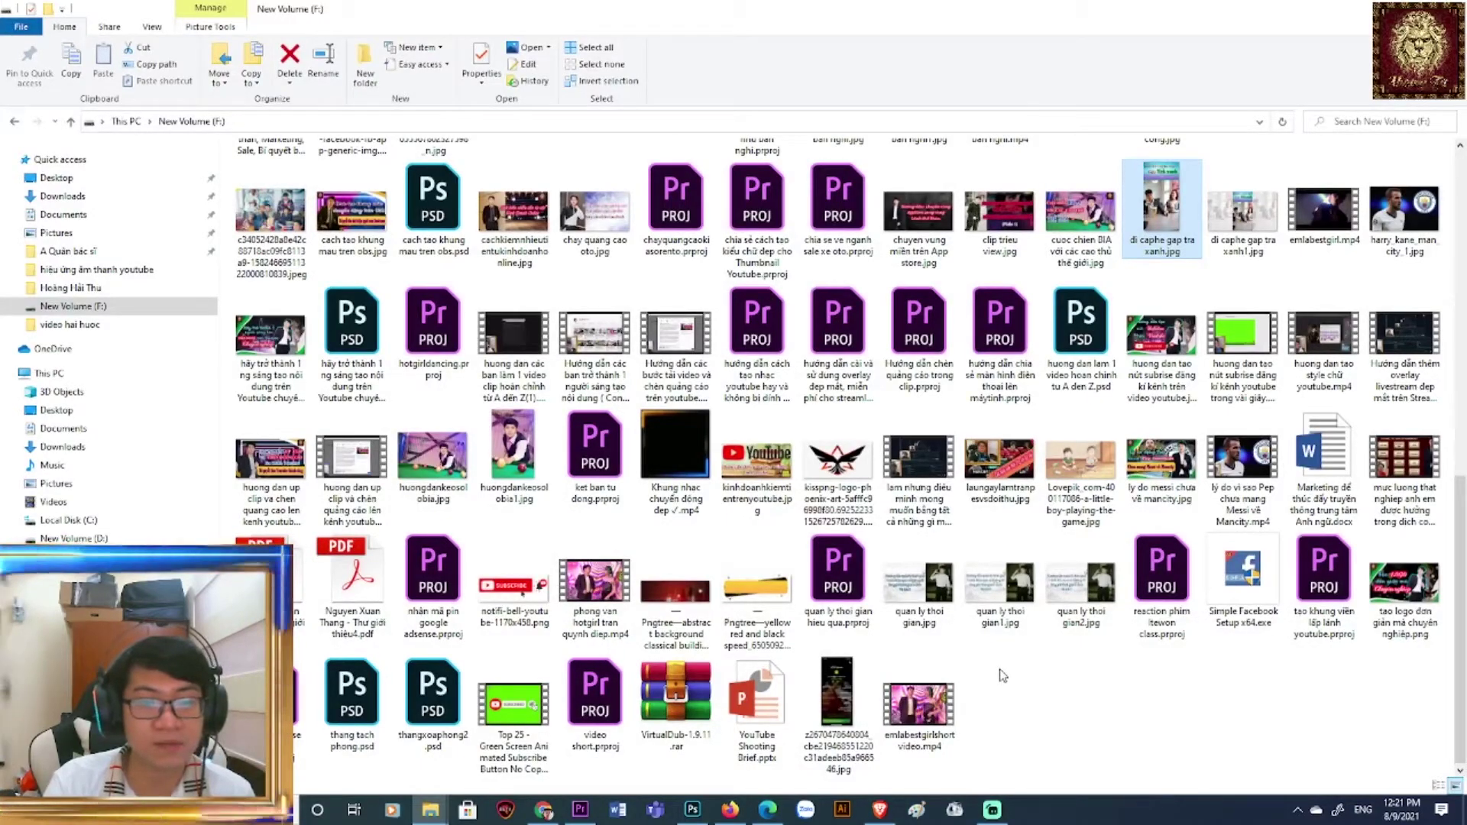
left_click(595, 585)
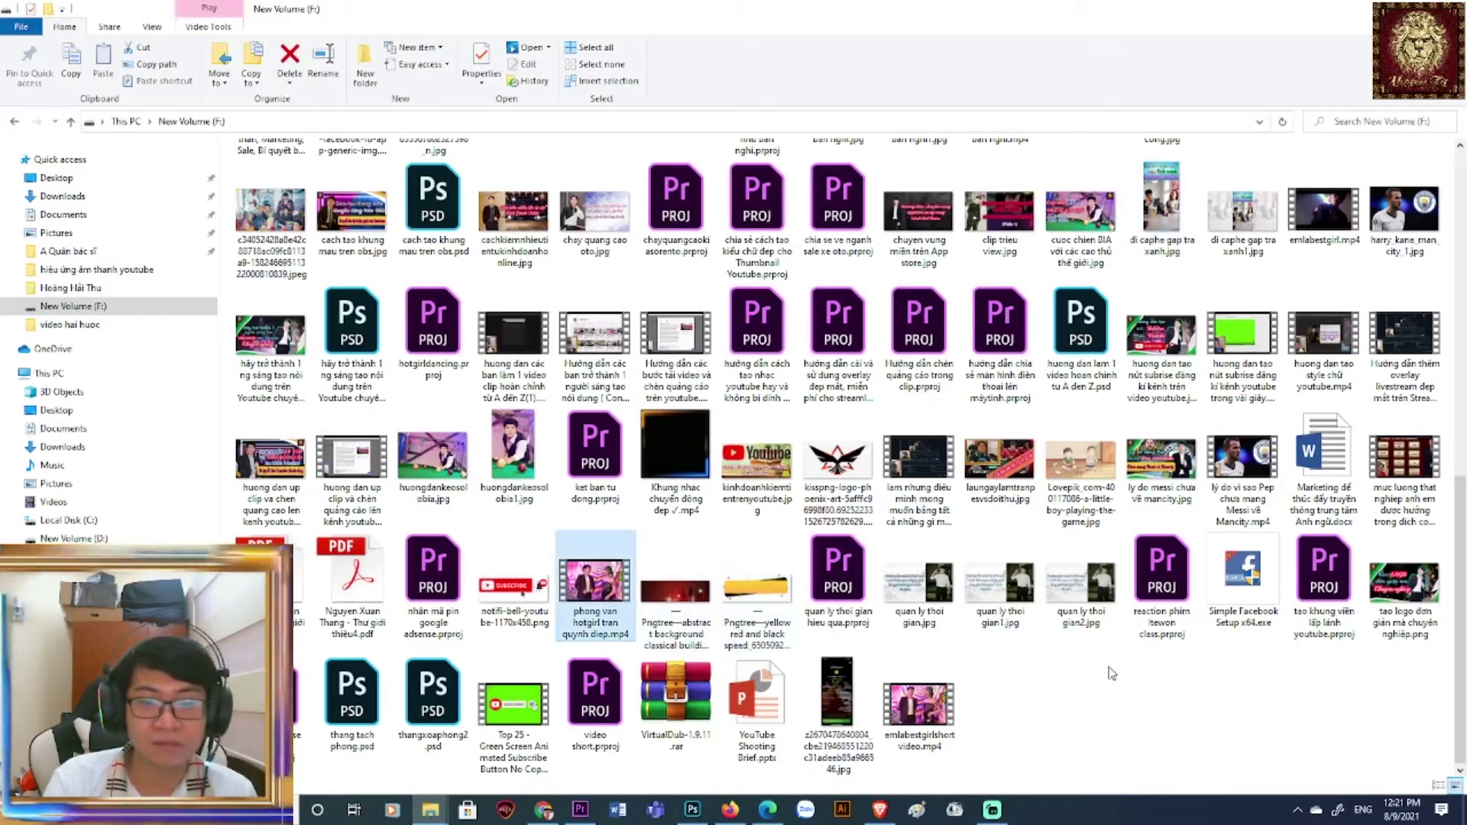
left_click(922, 716)
left_click_drag(907, 707, 711, 688)
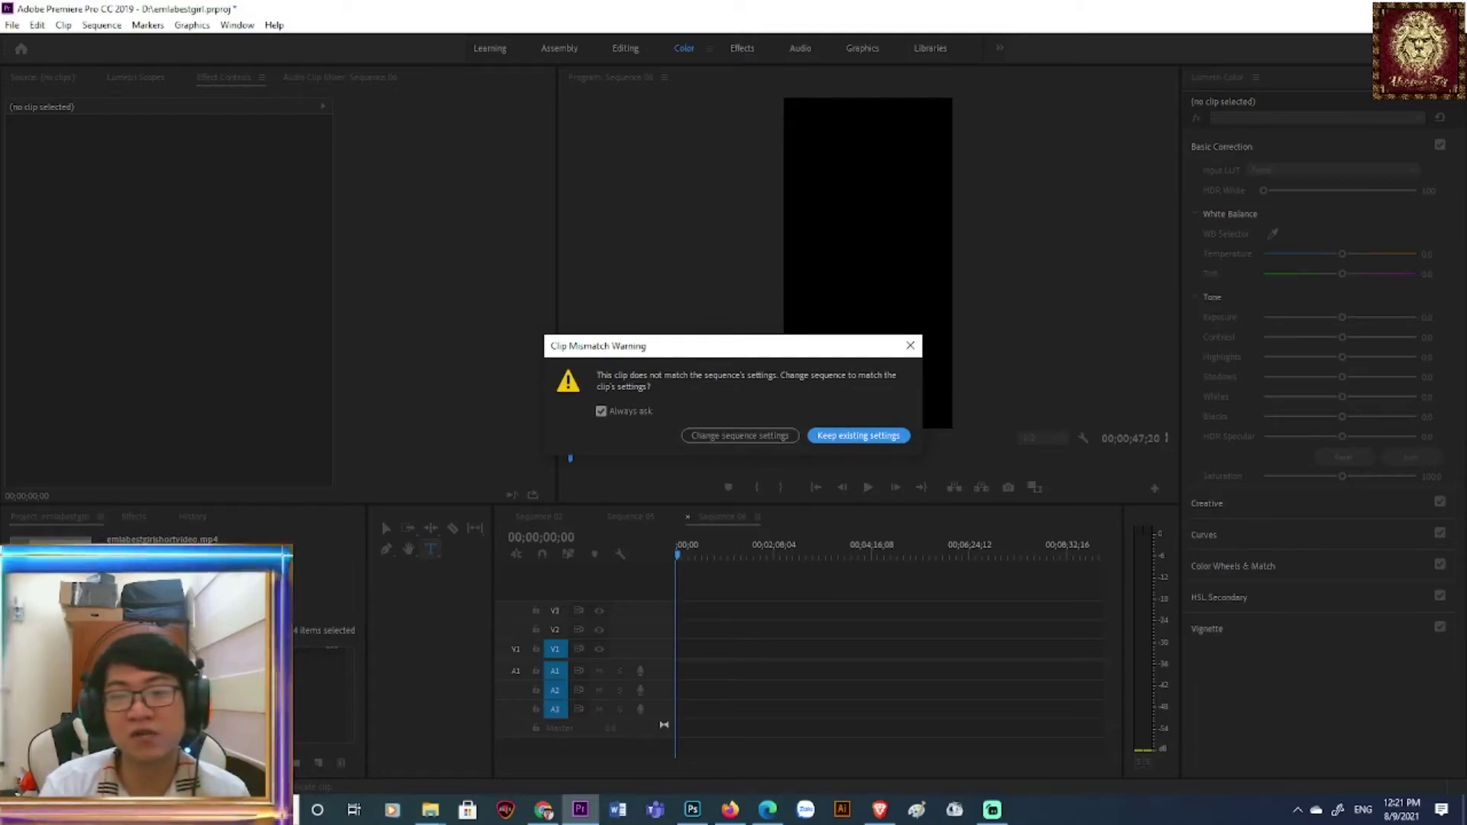
left_click_drag(737, 348, 575, 375)
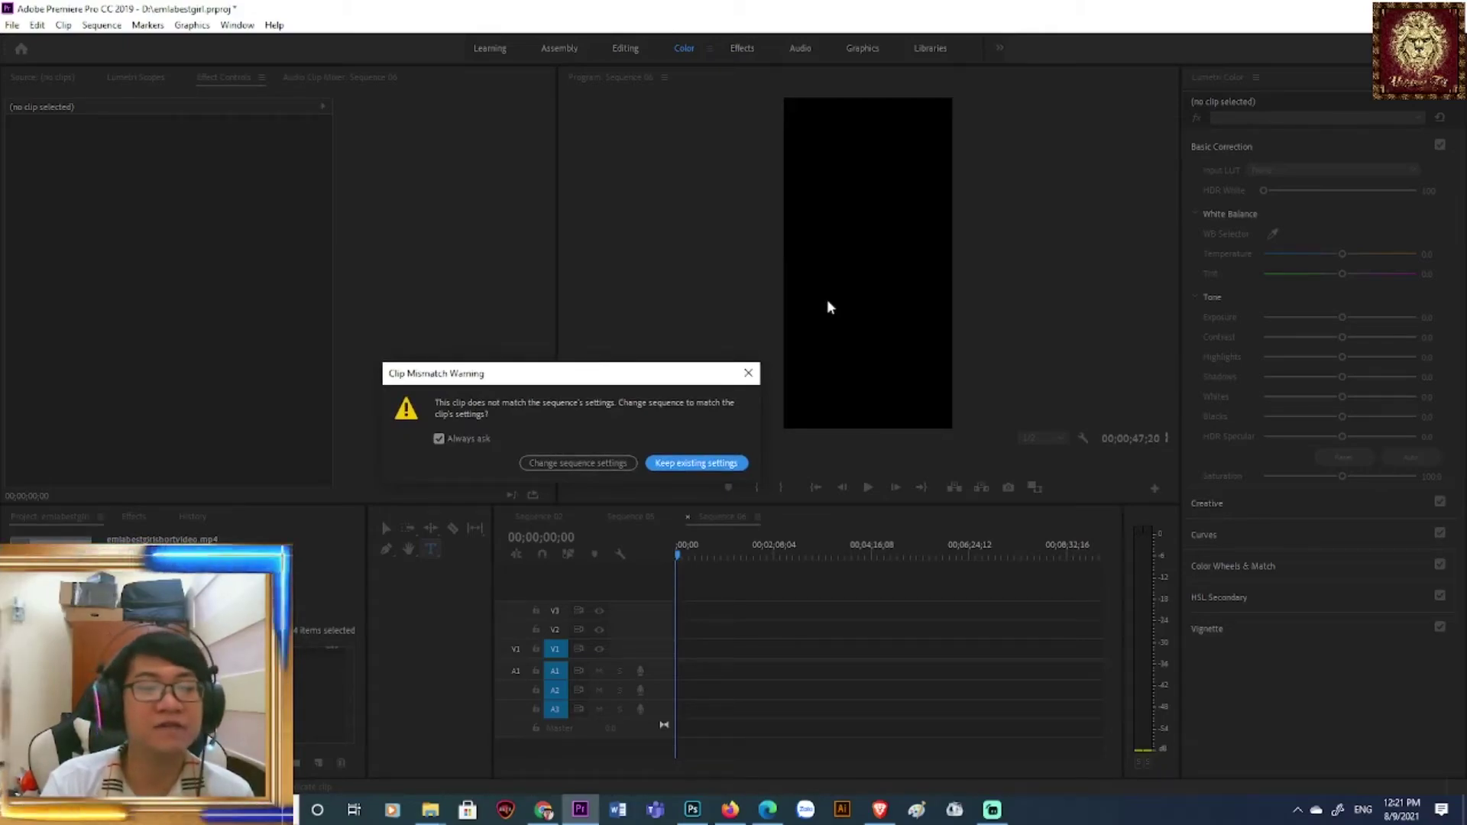
left_click_drag(637, 374, 799, 289)
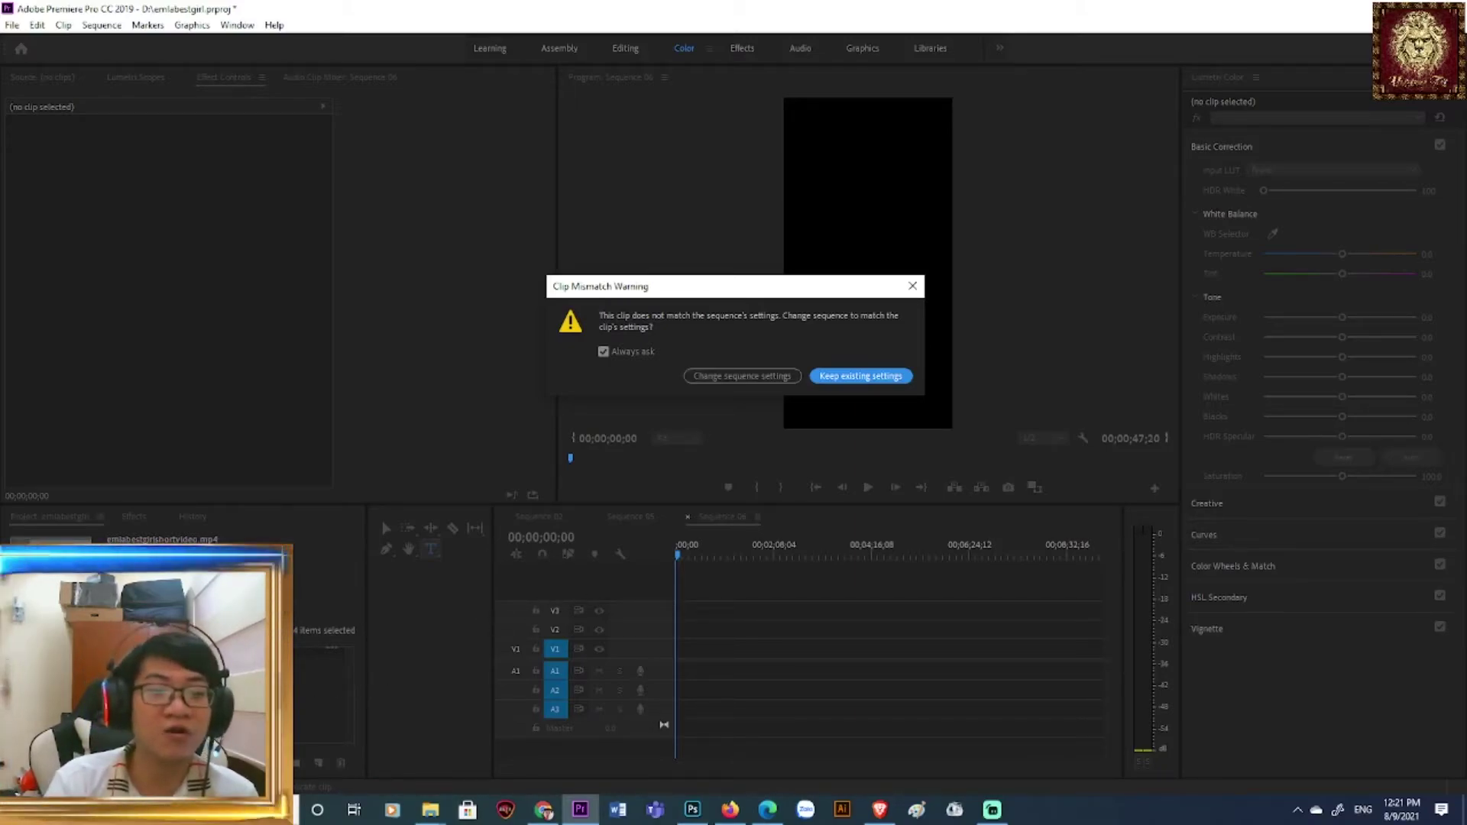
left_click(838, 378)
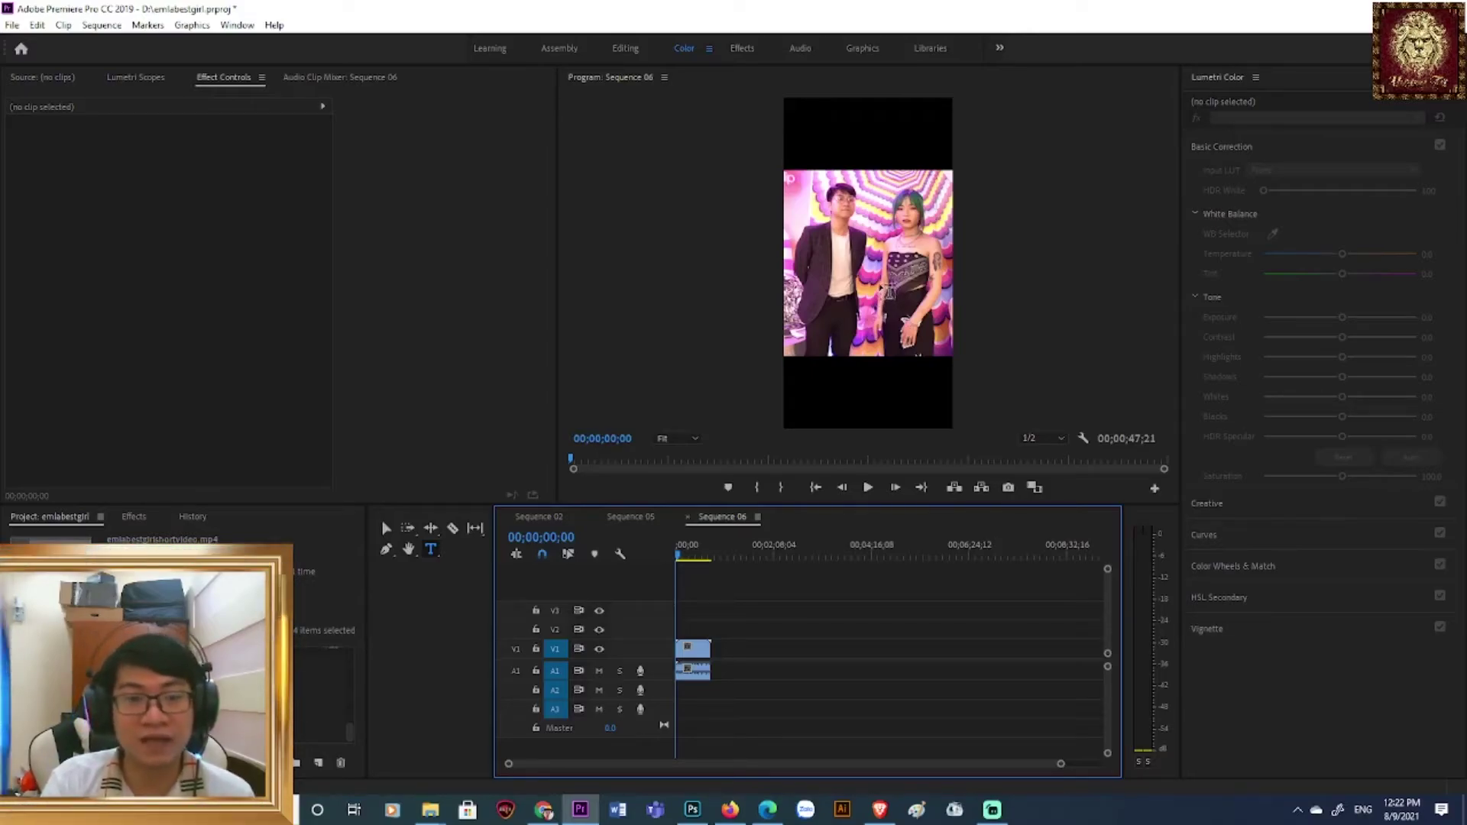
- Enlarge the emlabestgirlshortvideo.mp4 clip to a scale of about 177 so it fills the vertical frame's height
left_click(386, 529)
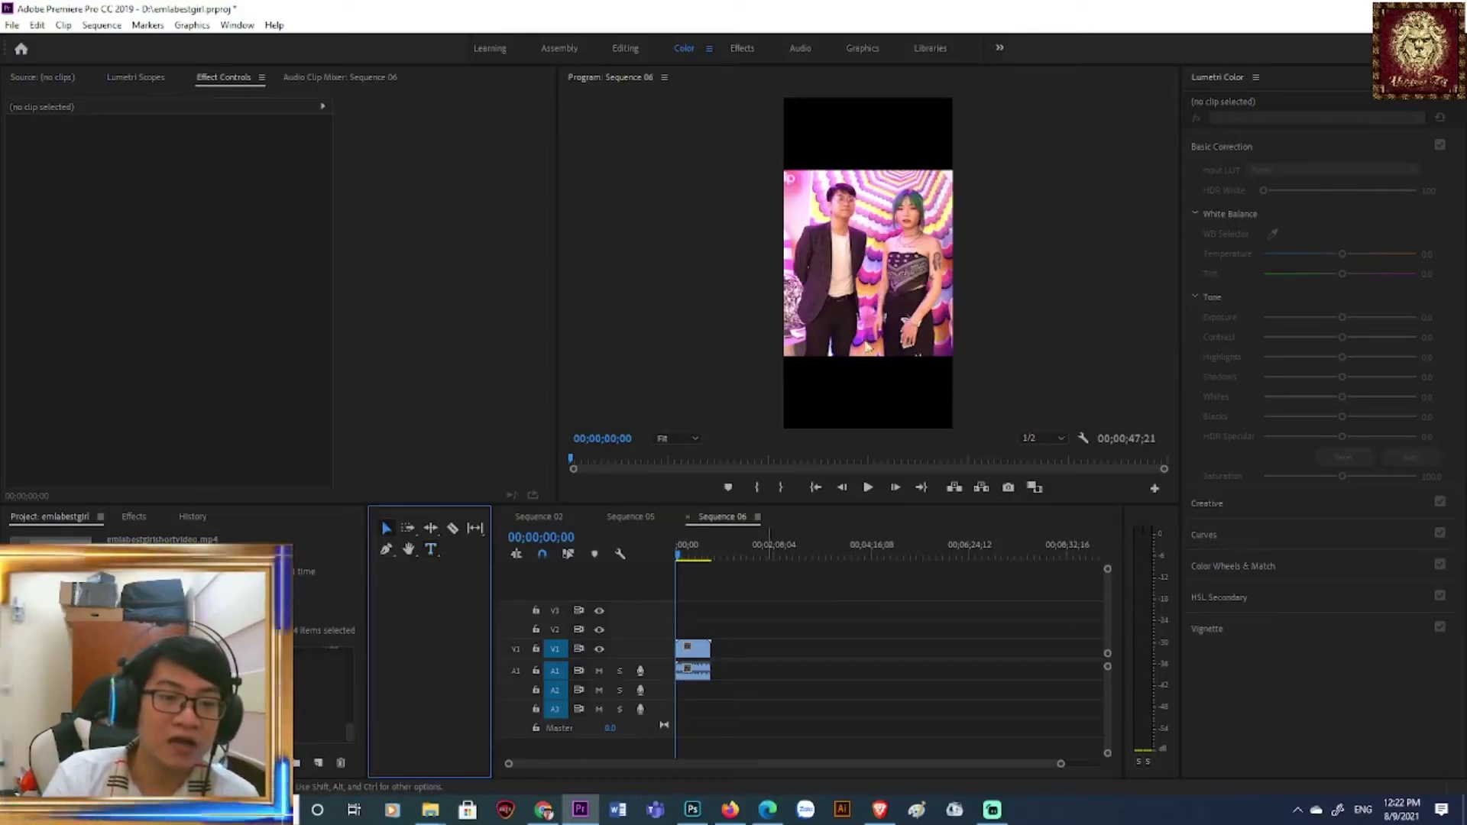
left_click(704, 649)
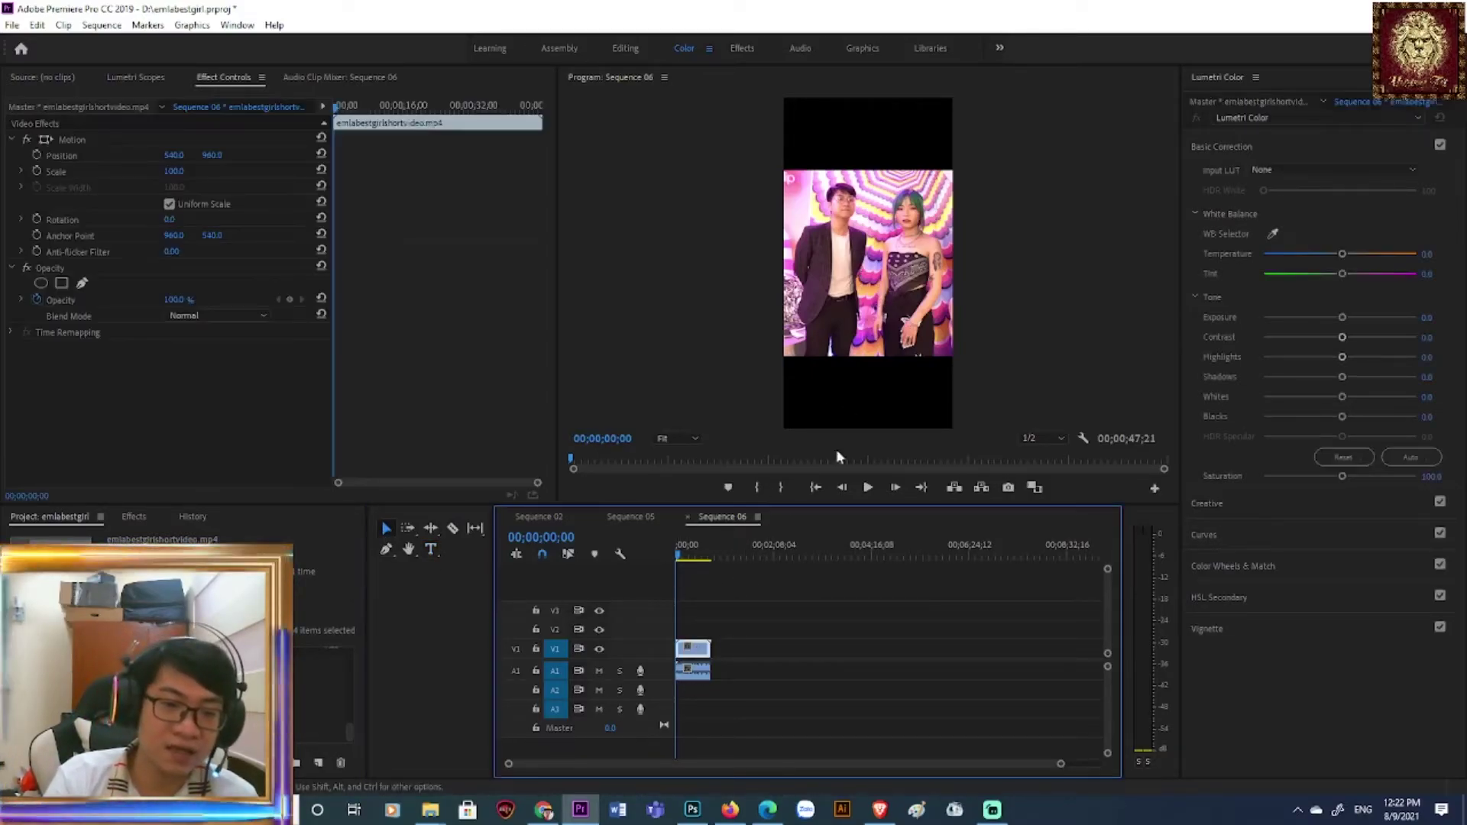
left_click(866, 325)
left_click_drag(1031, 263, 1150, 293)
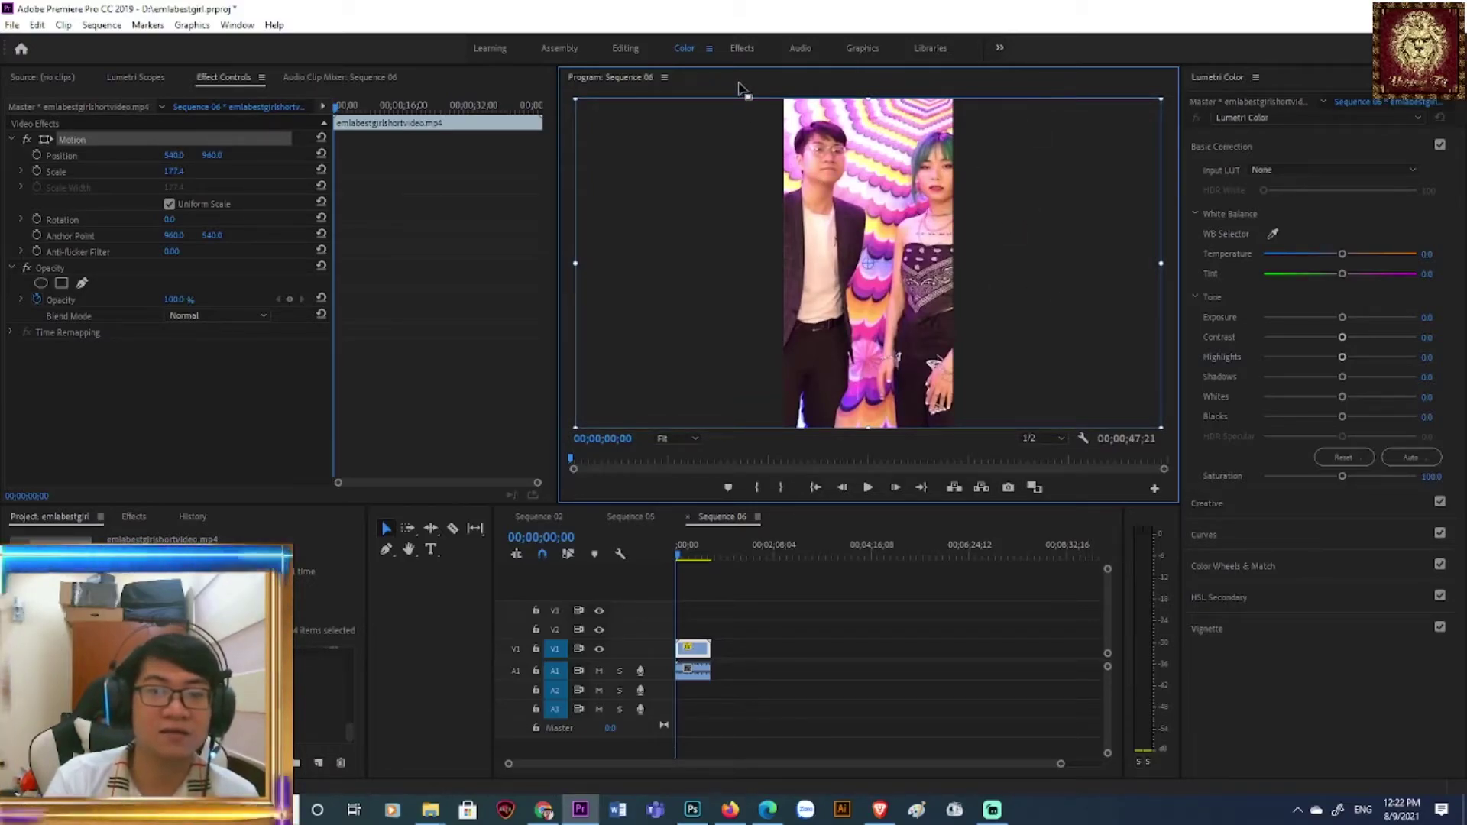
- Play the vertical sequence from the start to about 00;00;12;18 to check the enlarged clip's framing, and select the clip
left_click(849, 628)
left_click(869, 489)
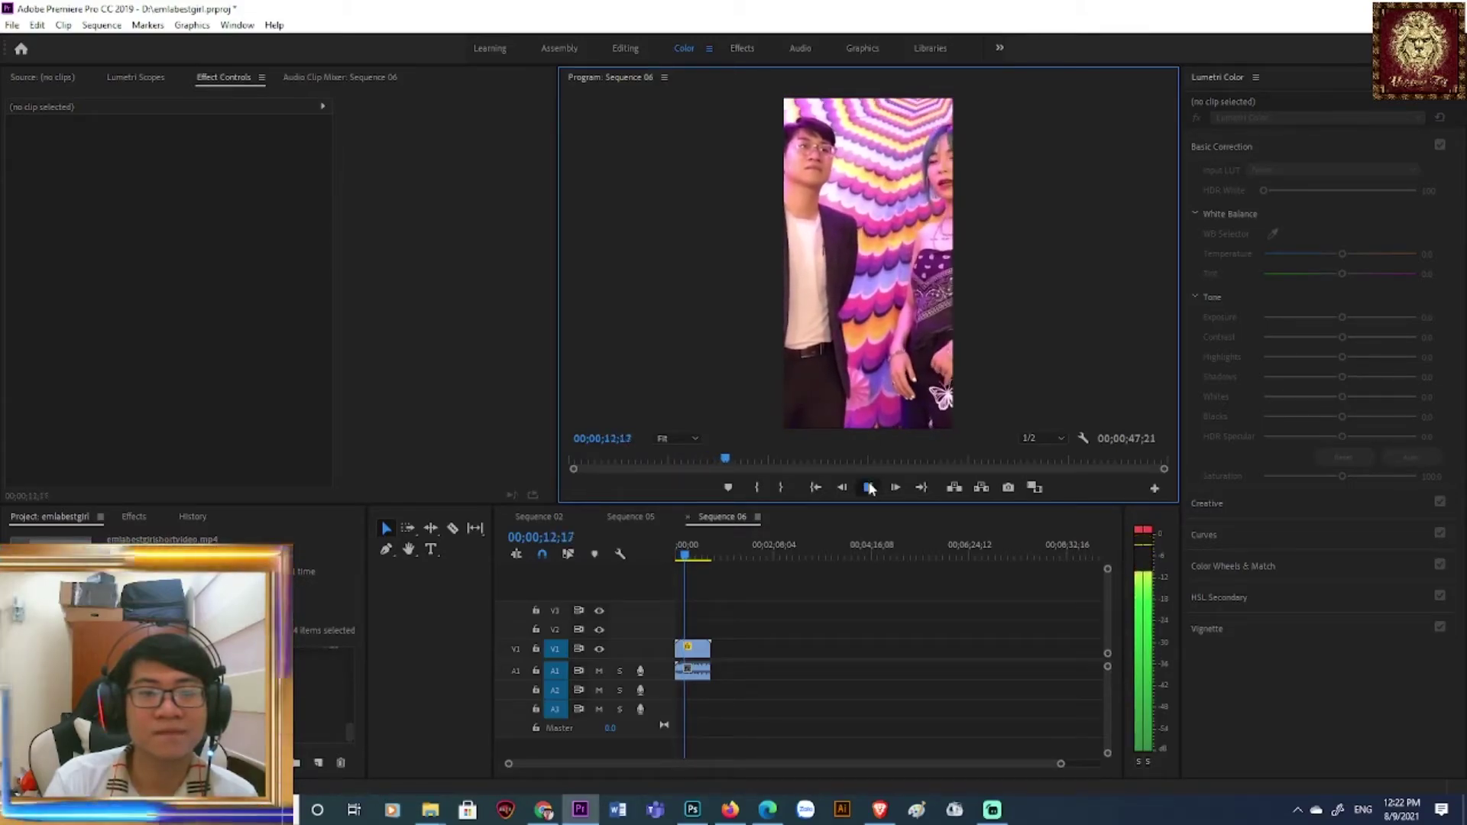
left_click(894, 367)
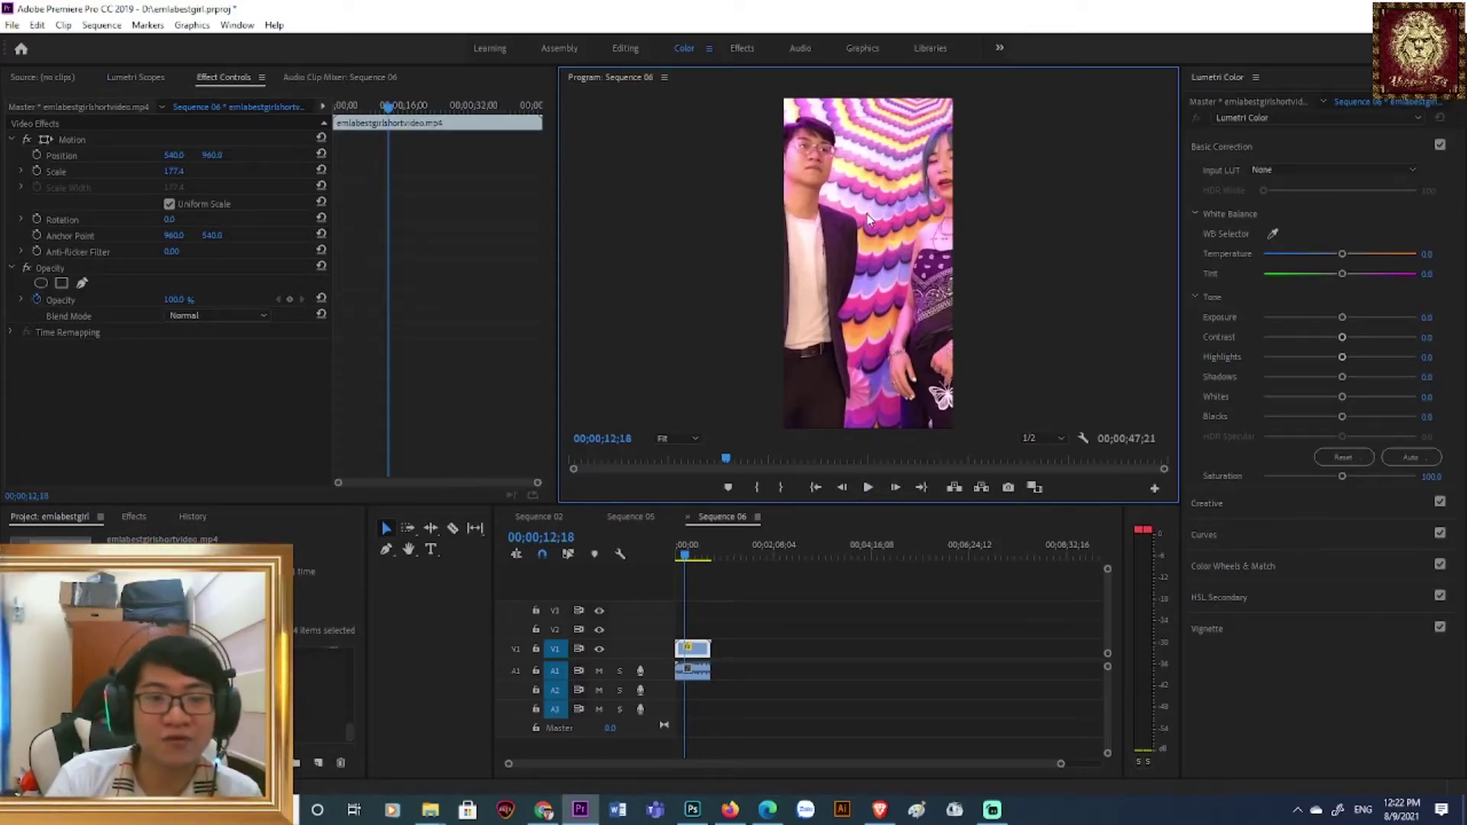
- Move the enlarged clip sideways in the vertical frame to a position of about 447.1, 973.3 so both people fit
left_click(893, 255)
left_click_drag(893, 255, 876, 260)
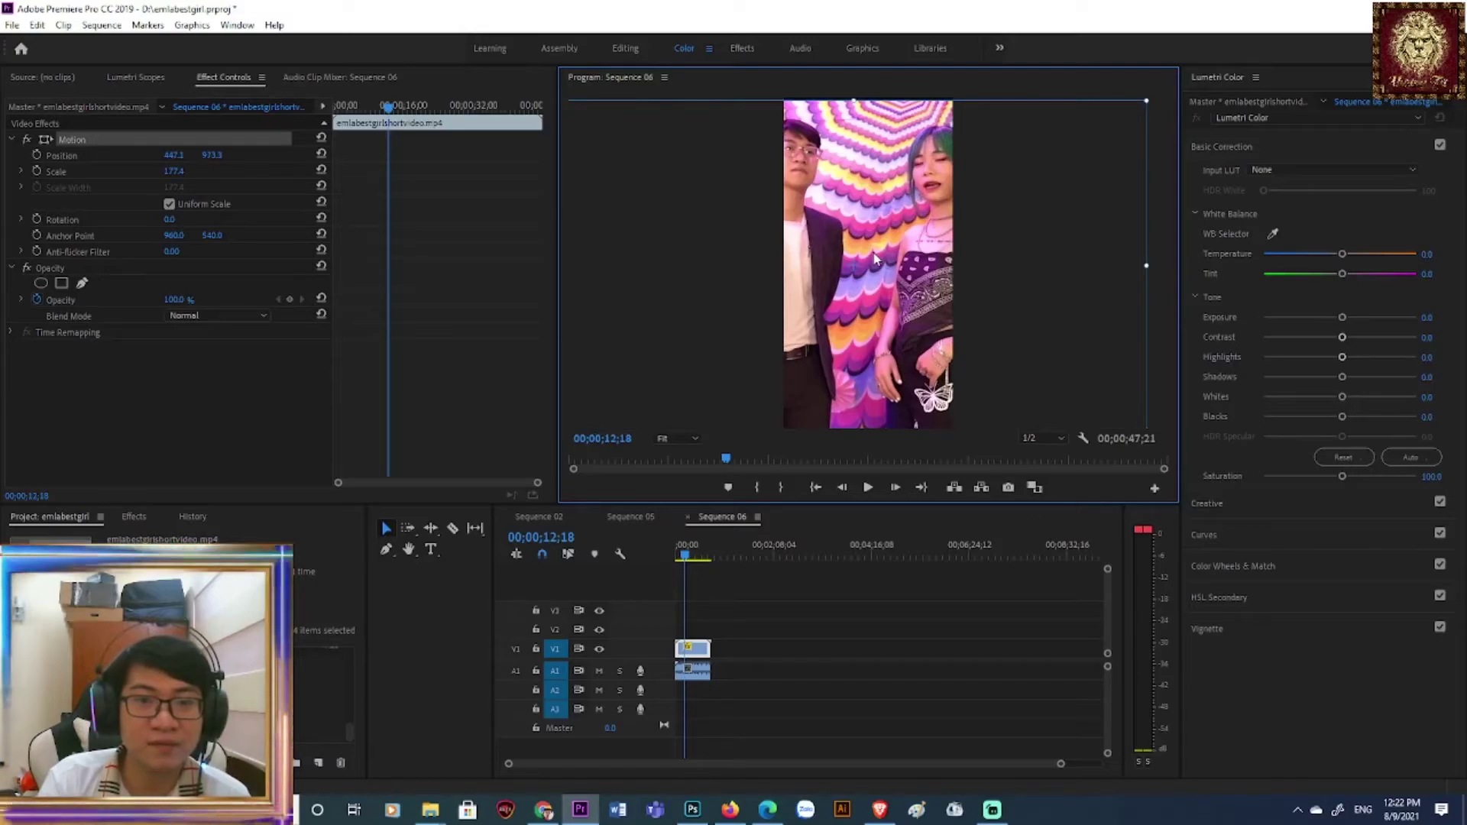
left_click(1153, 229)
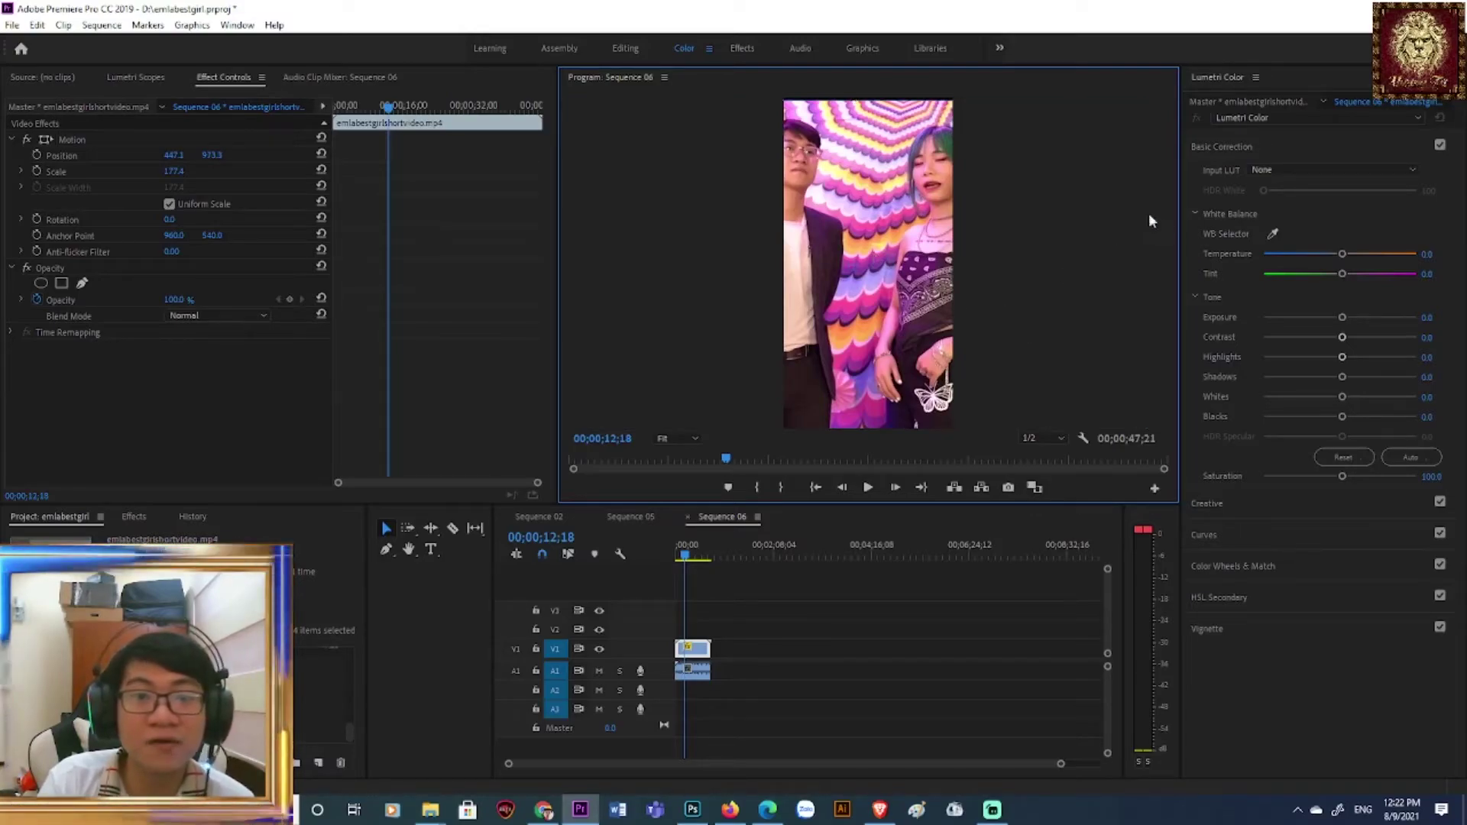
- Nudge the clip slightly up and to the left, to a position of about 443.1, 966.3
left_click(935, 190)
key("ctrl+Up")
key("ctrl+Up")
key("ctrl+Up")
key("ctrl+Up")
key("ctrl+Up")
key("ctrl+Up")
left_click(1161, 256)
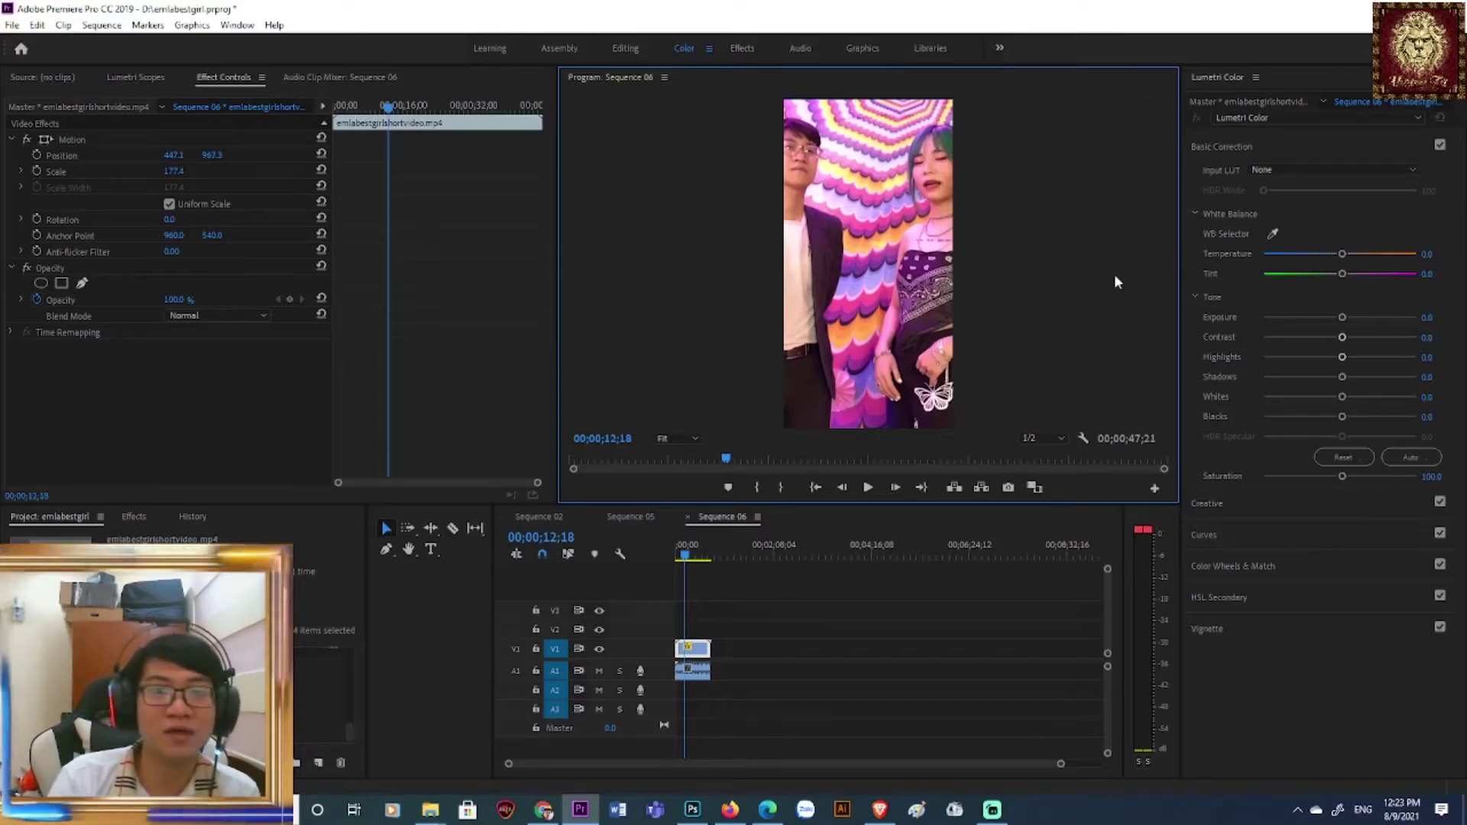
left_click(906, 334)
key("Left")
key("Left")
key("Left")
key("Left")
left_click(1159, 289)
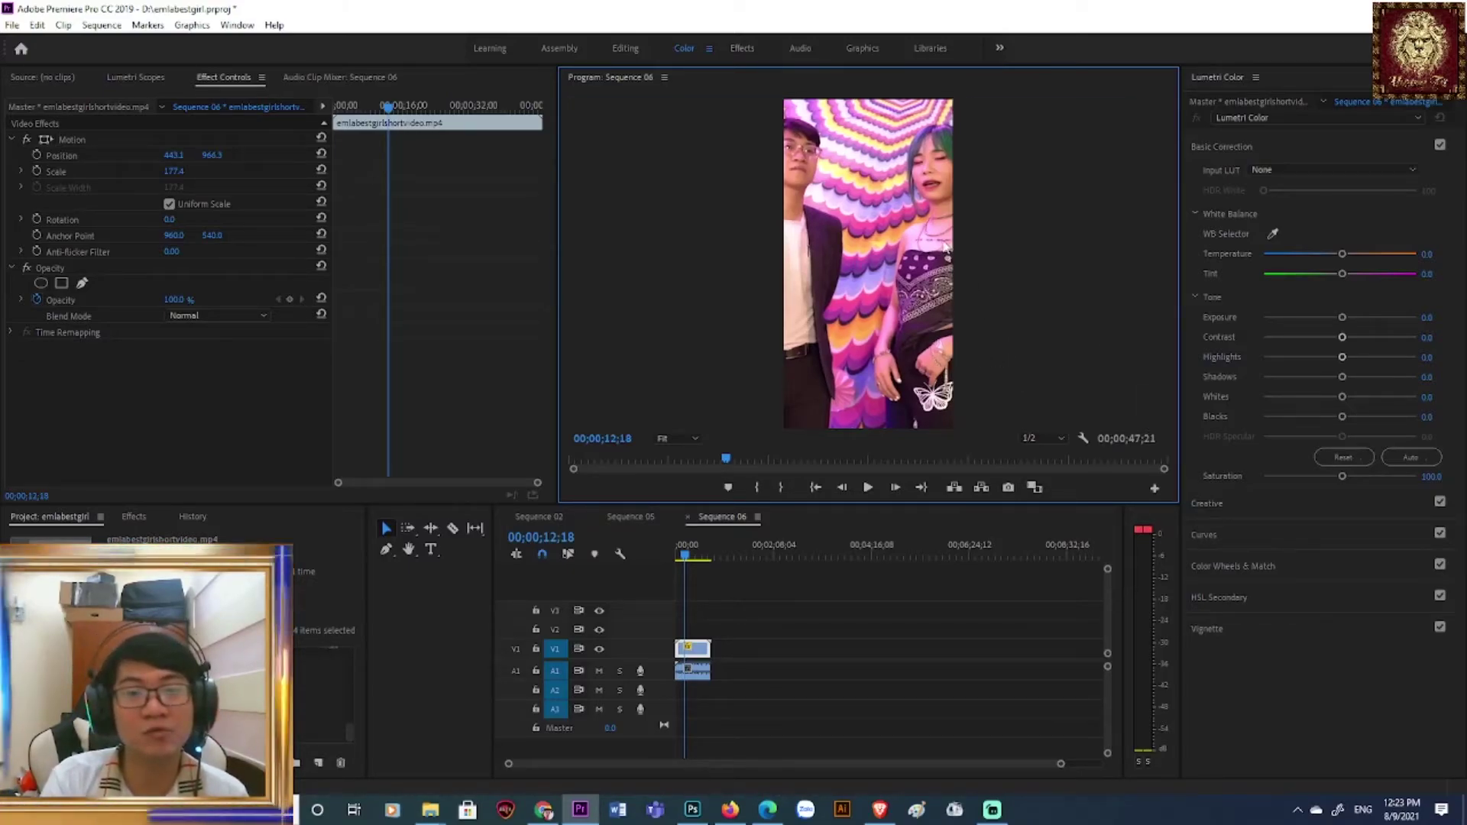
- Play the vertical sequence from start to end to check the framing, and return the playhead to about 00;00;15;17
left_click(661, 562)
key("Home")
key("space")
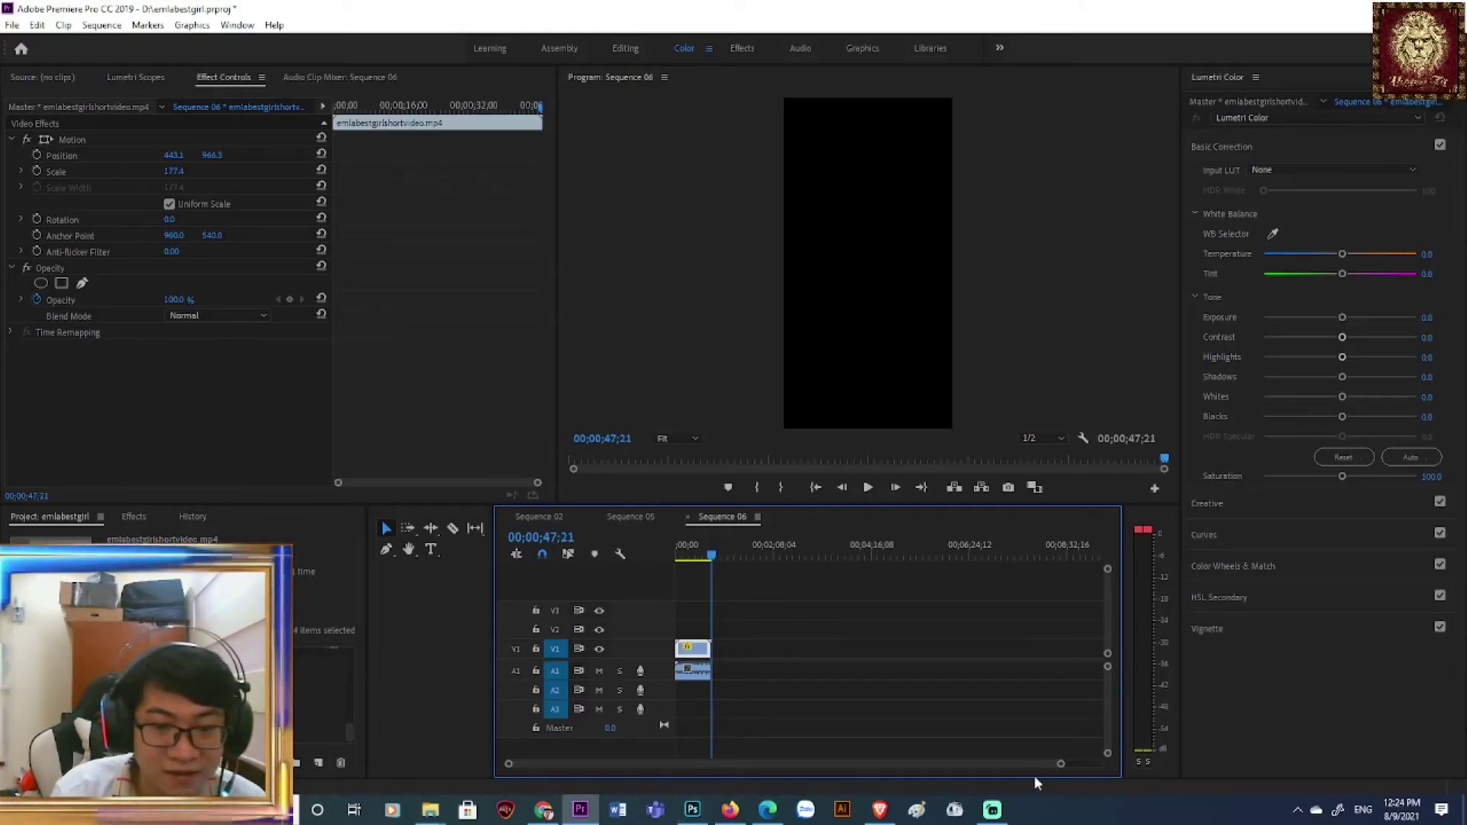
mouse_move(1061, 764)
left_mouse_down()
mouse_move(917, 778)
mouse_move(1039, 769)
left_mouse_up()
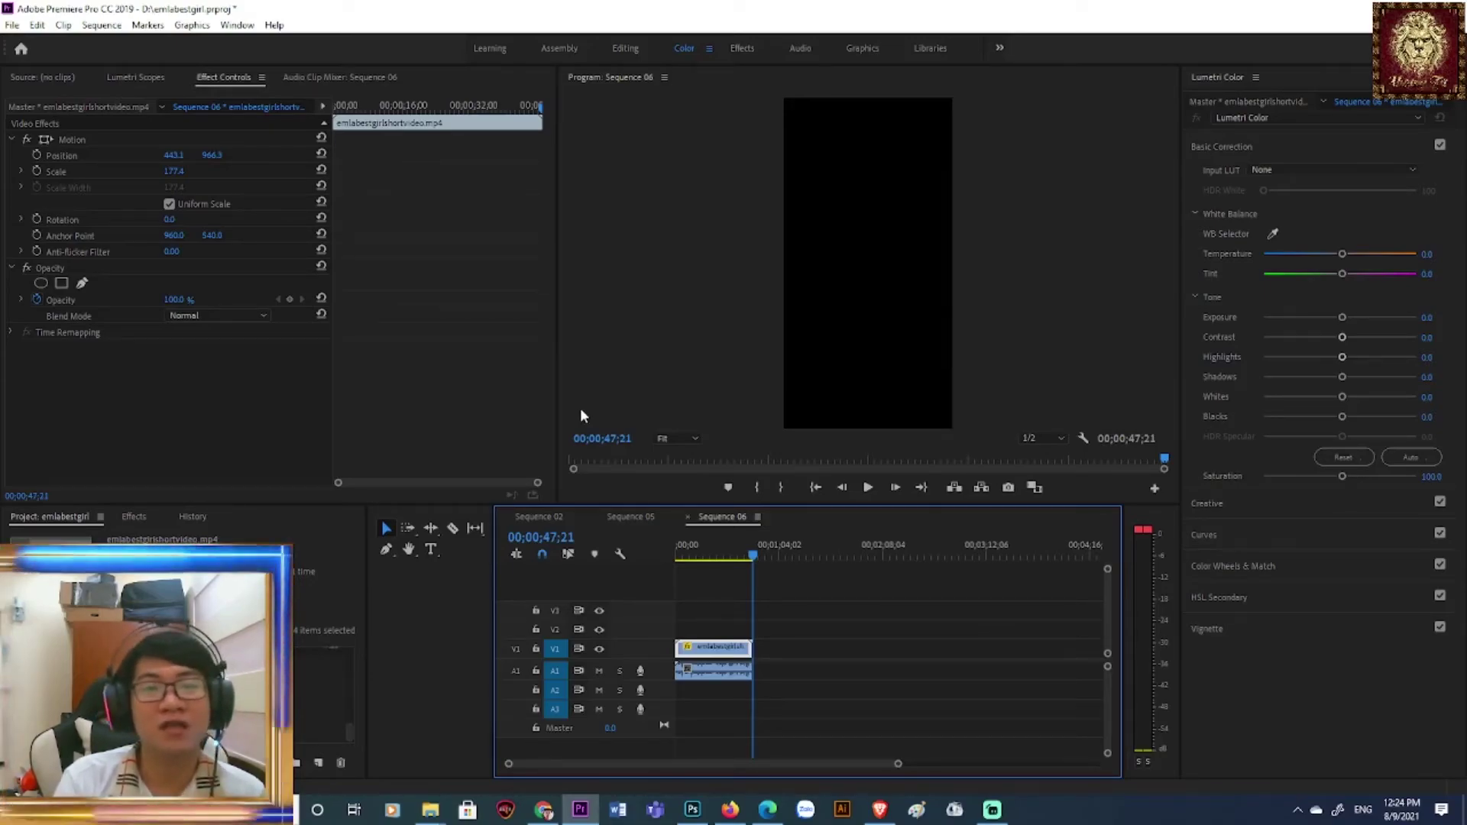
left_click_drag(754, 555, 700, 556)
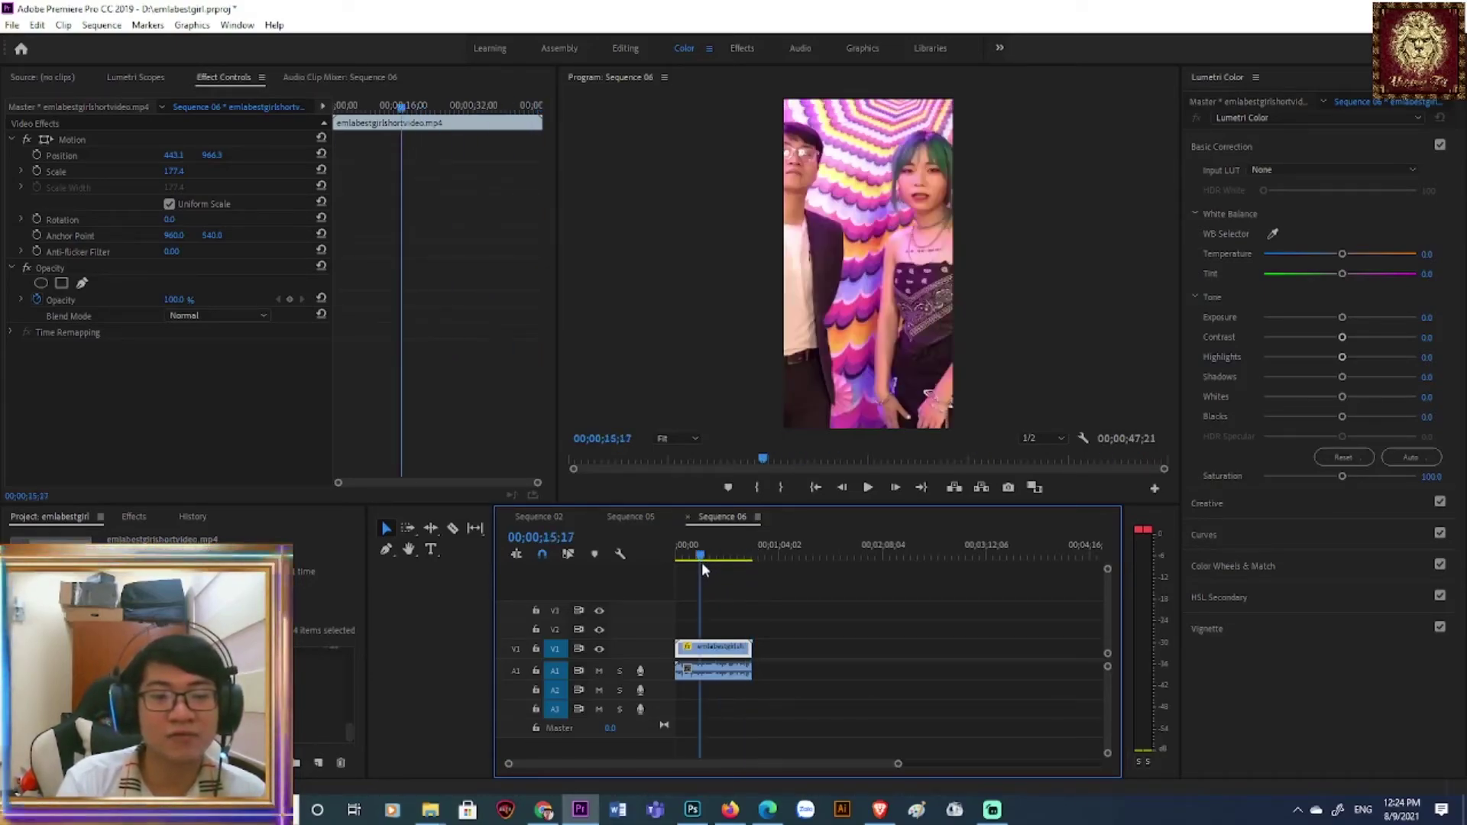
- Open the media export settings for the vertical sequence and choose the Facebook 1080p Full HD preset in H.264 format
left_click(13, 25)
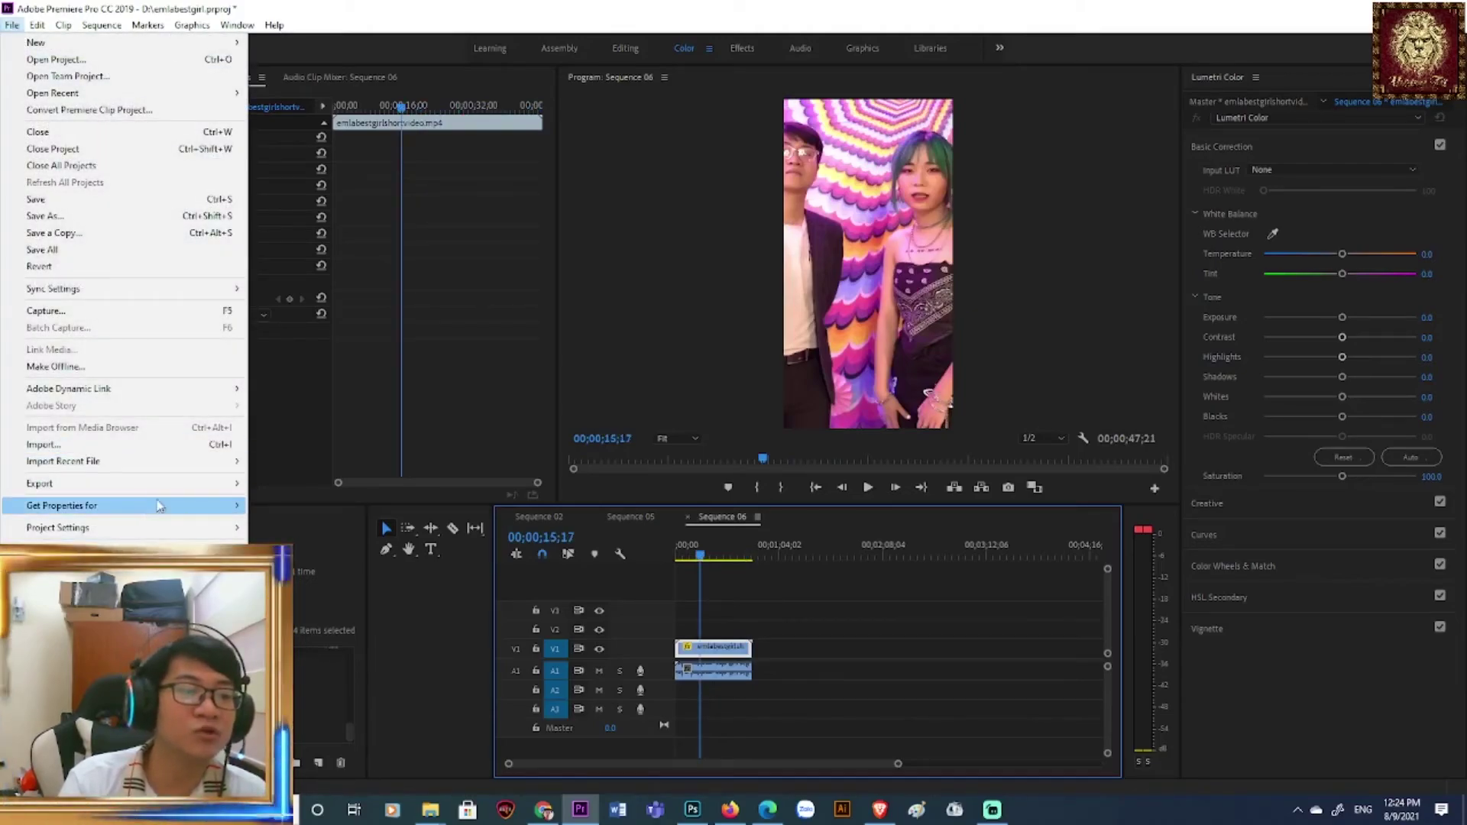
mouse_move(175, 489)
left_click(370, 483)
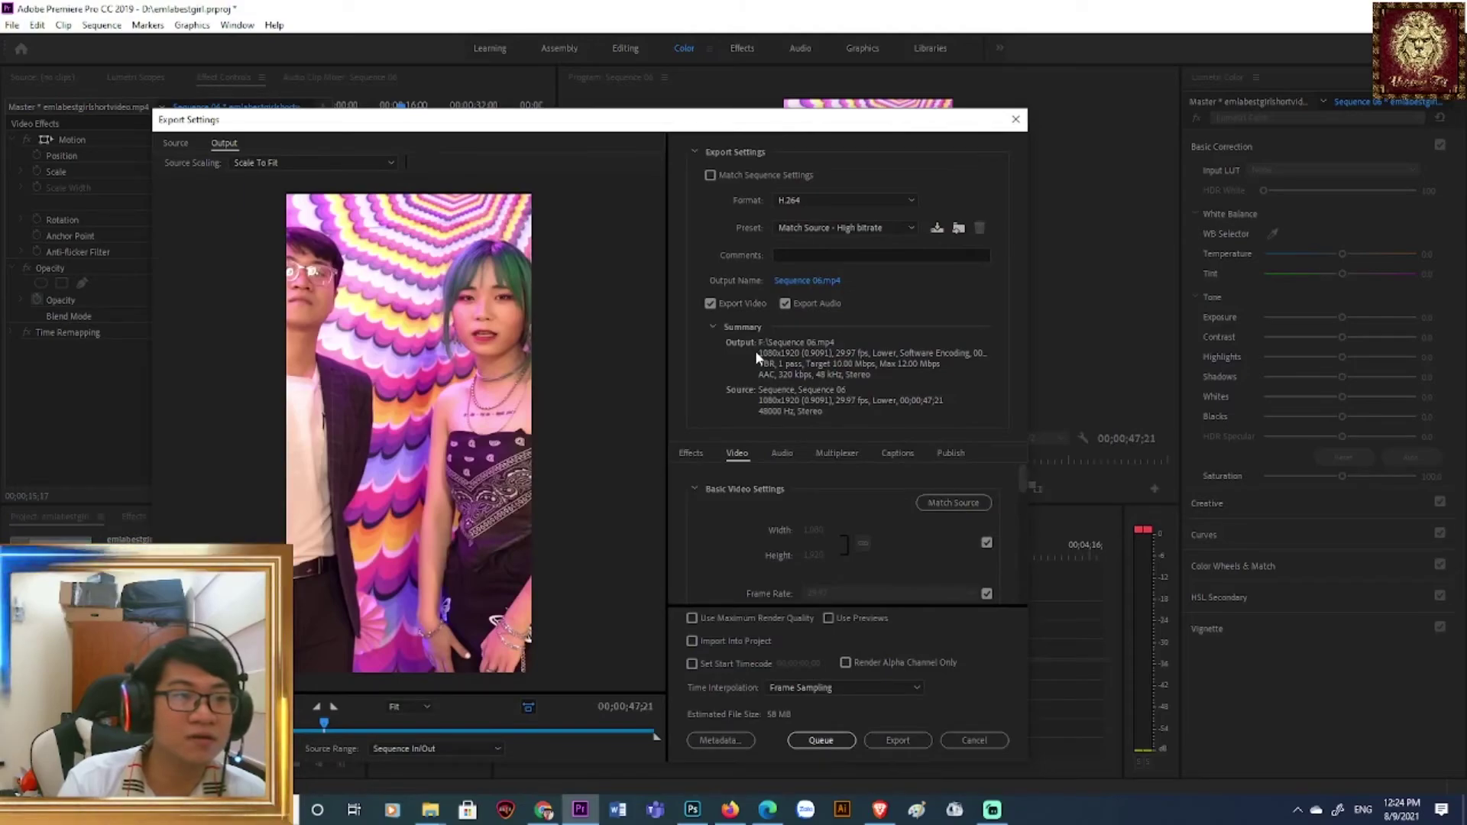
left_click(868, 232)
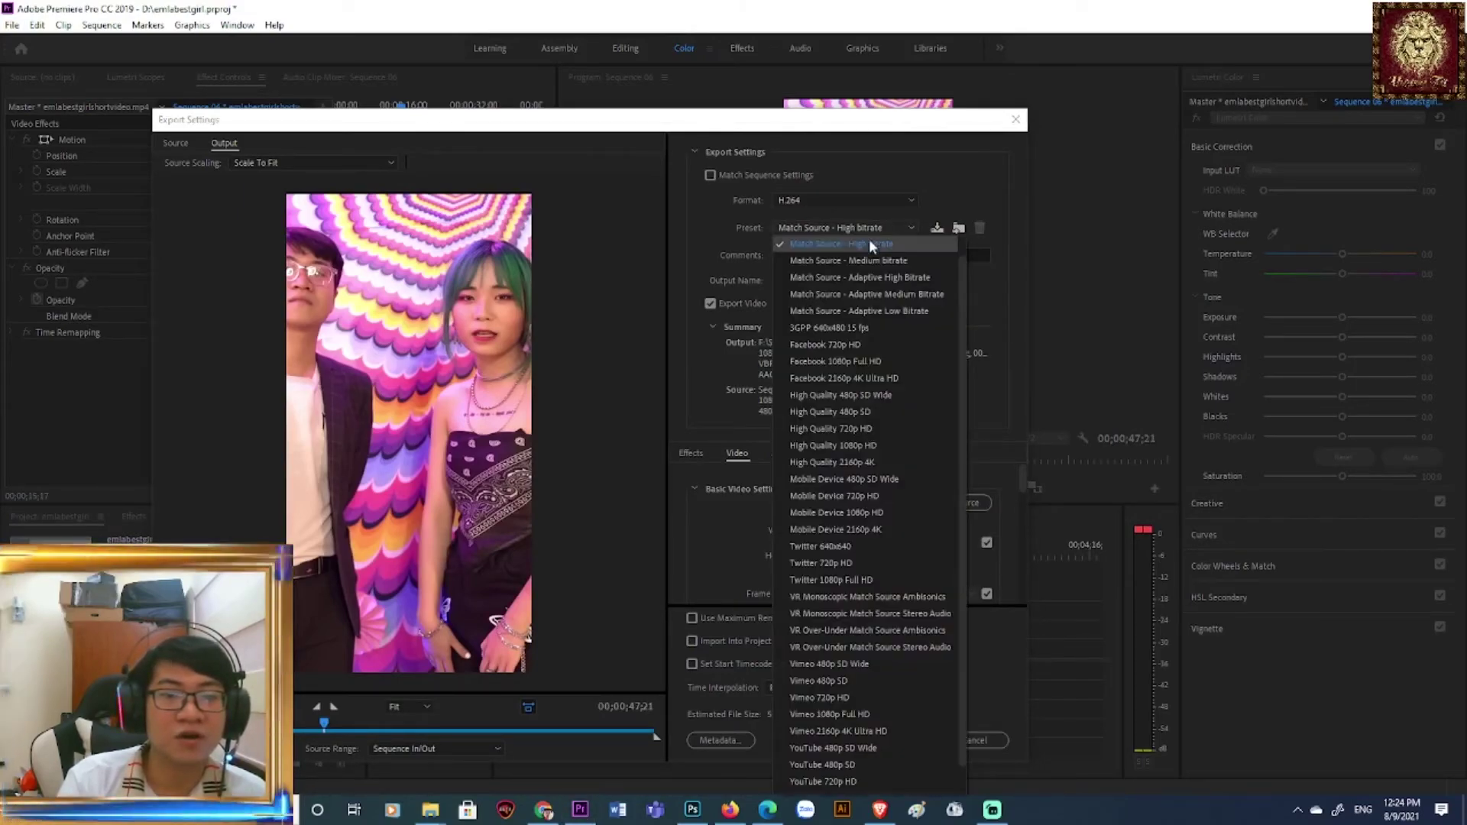
left_click(879, 361)
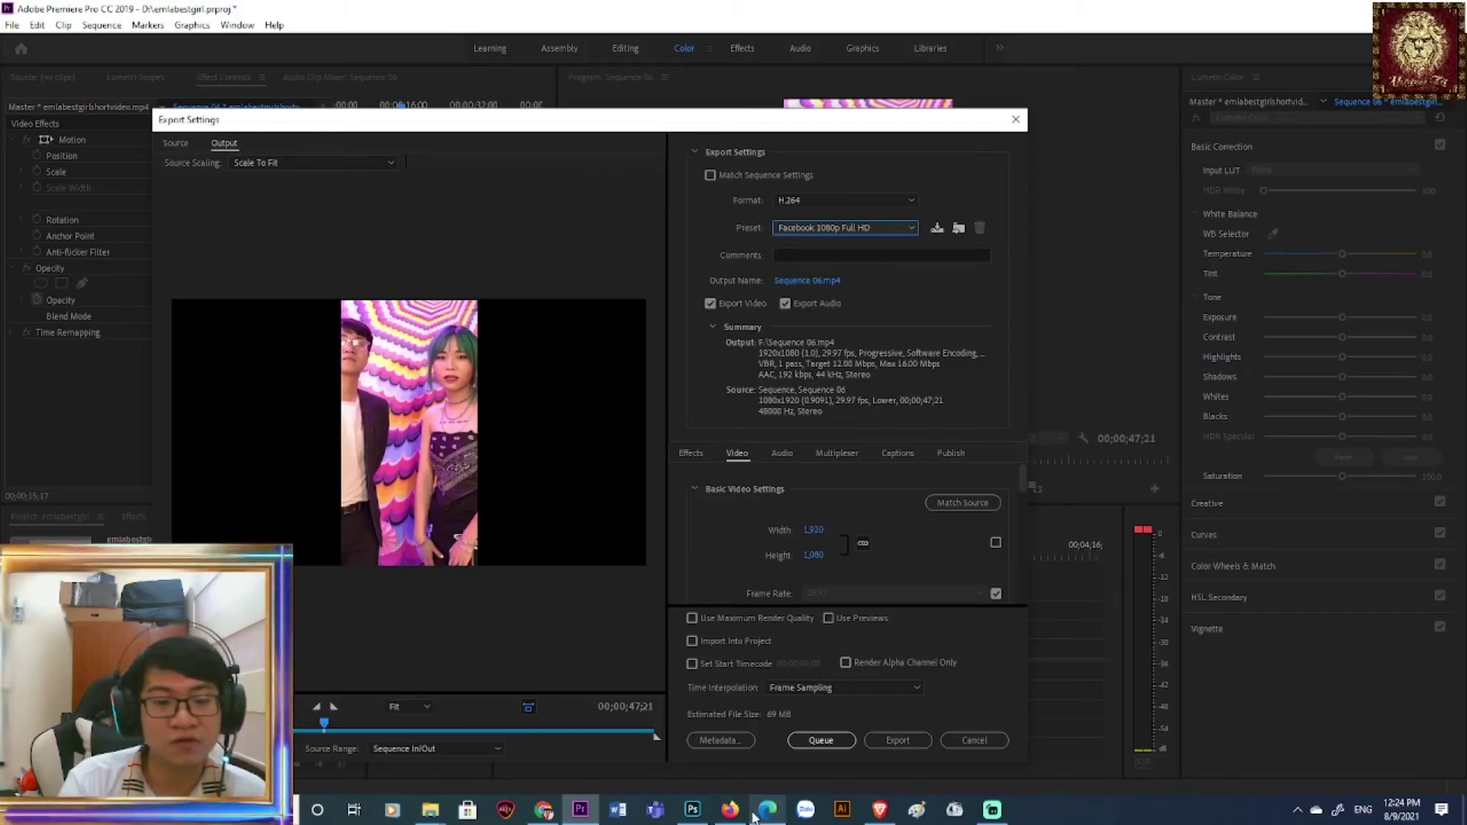
mouse_move(740, 818)
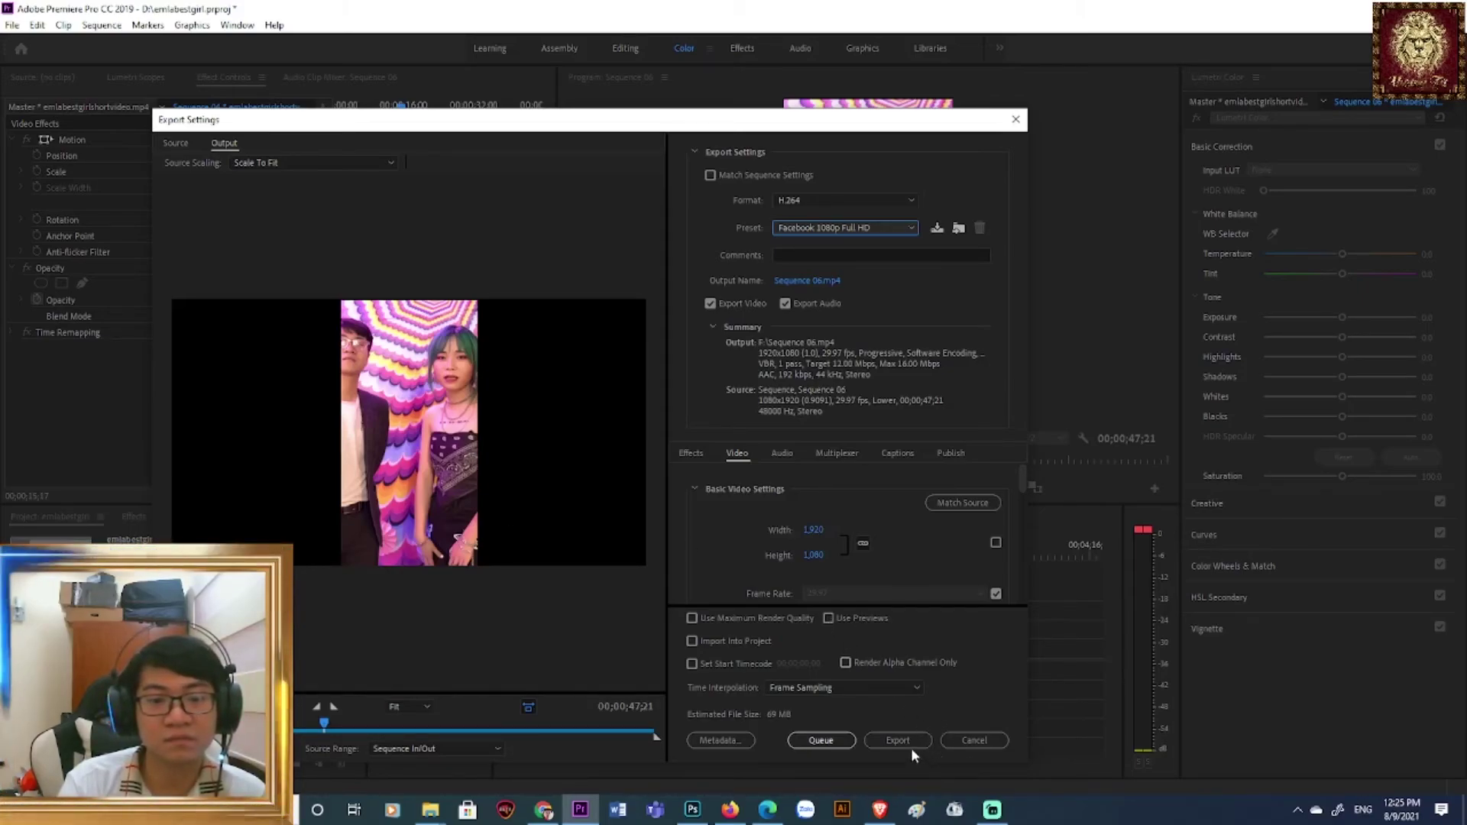
- Name the output after the existing interview video on drive F: with "short" appended, and export the vertical sequence as MP4
left_click(810, 280)
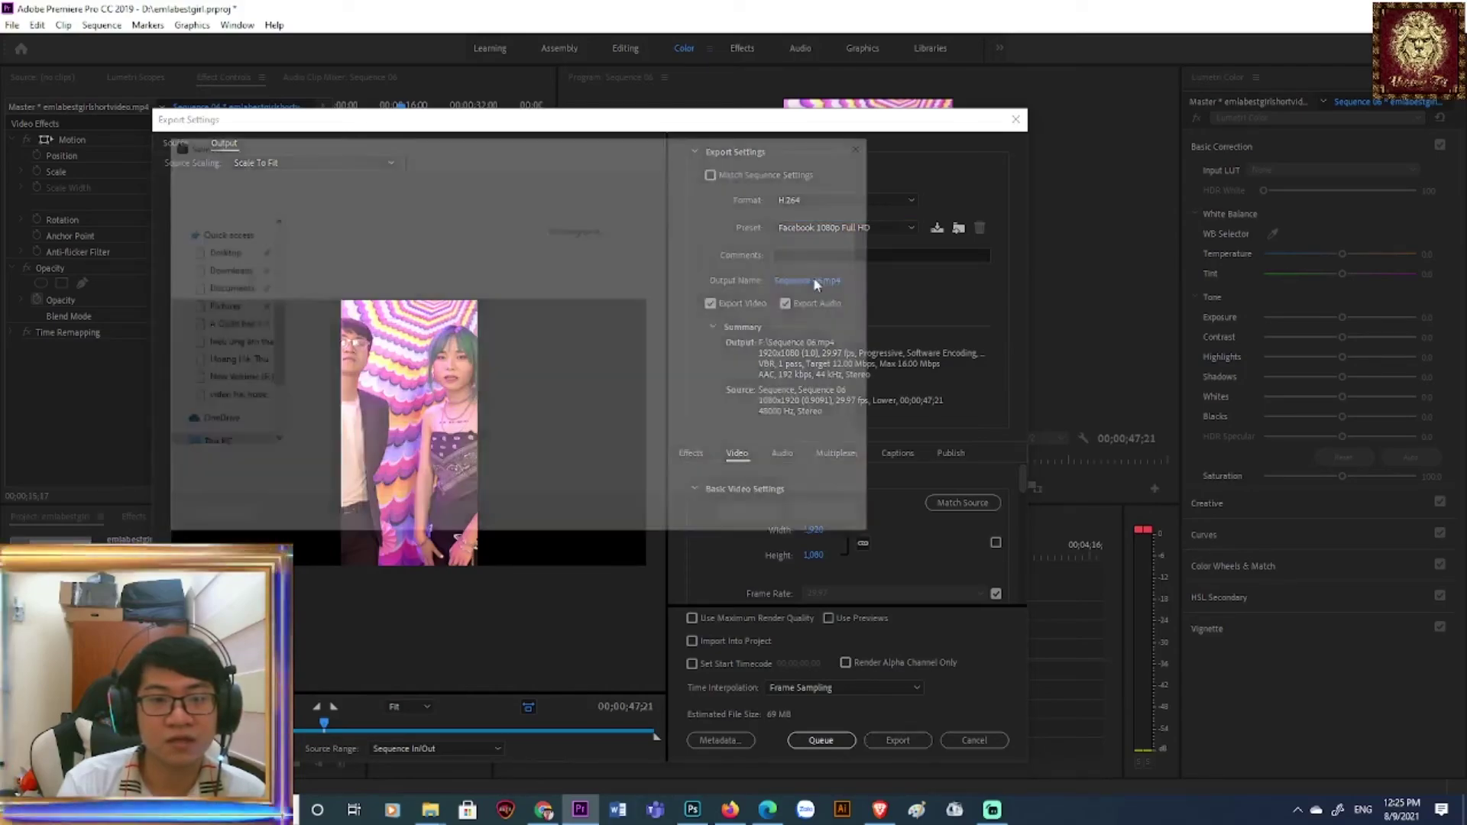
scroll(843, 387, "down", 10)
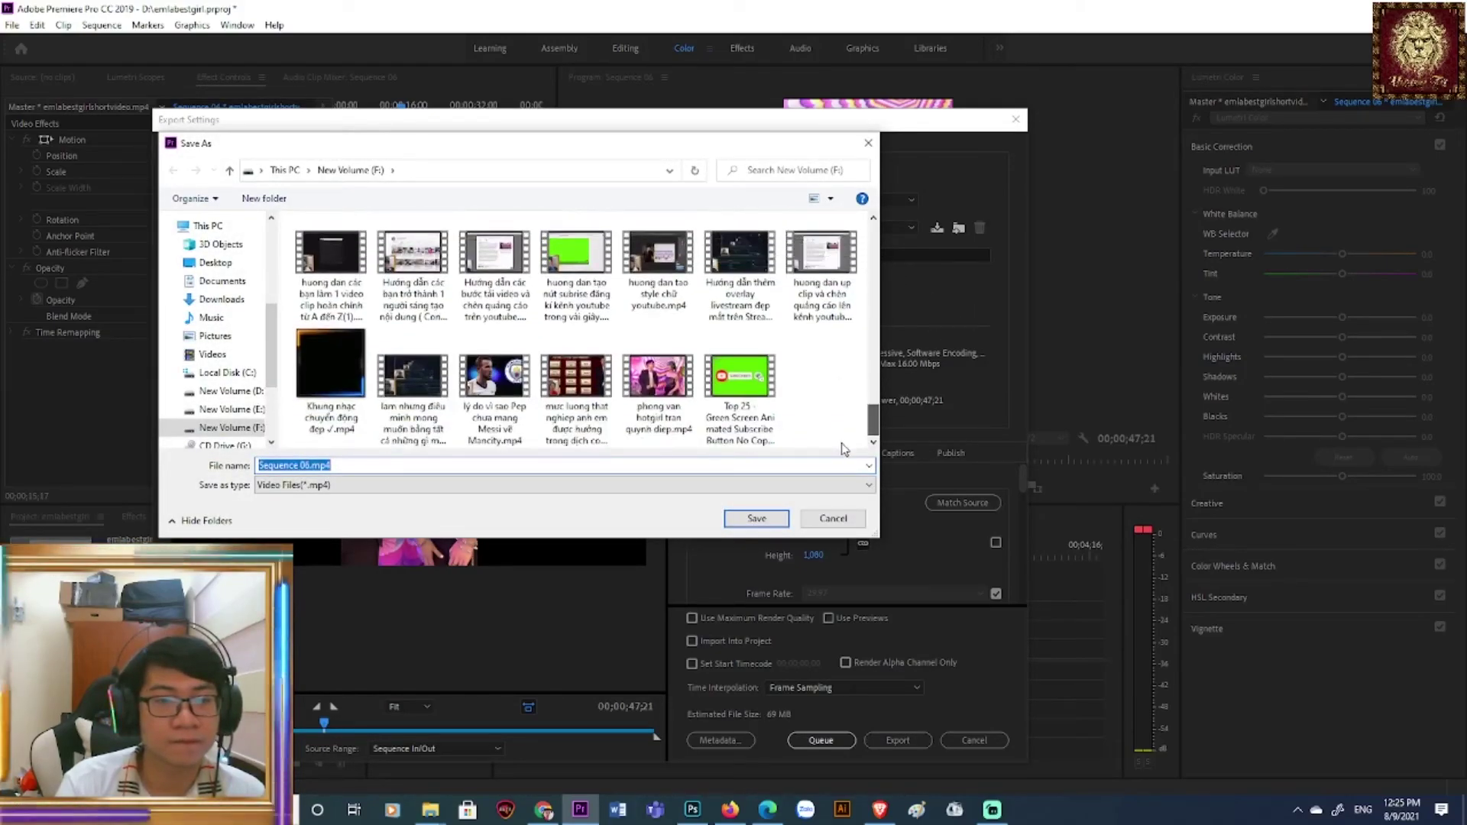
left_click(659, 378)
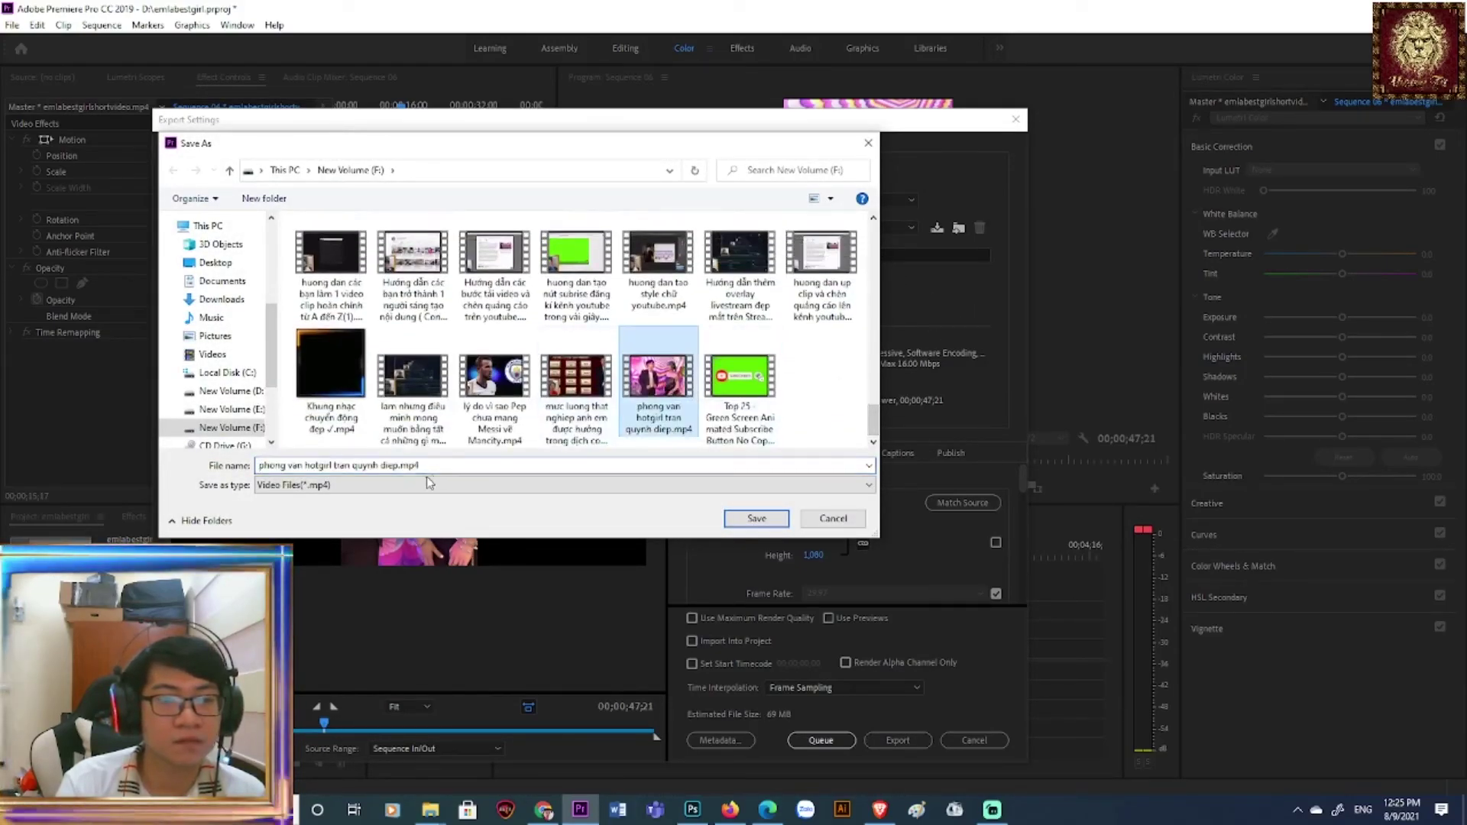
left_click(399, 467)
type("short")
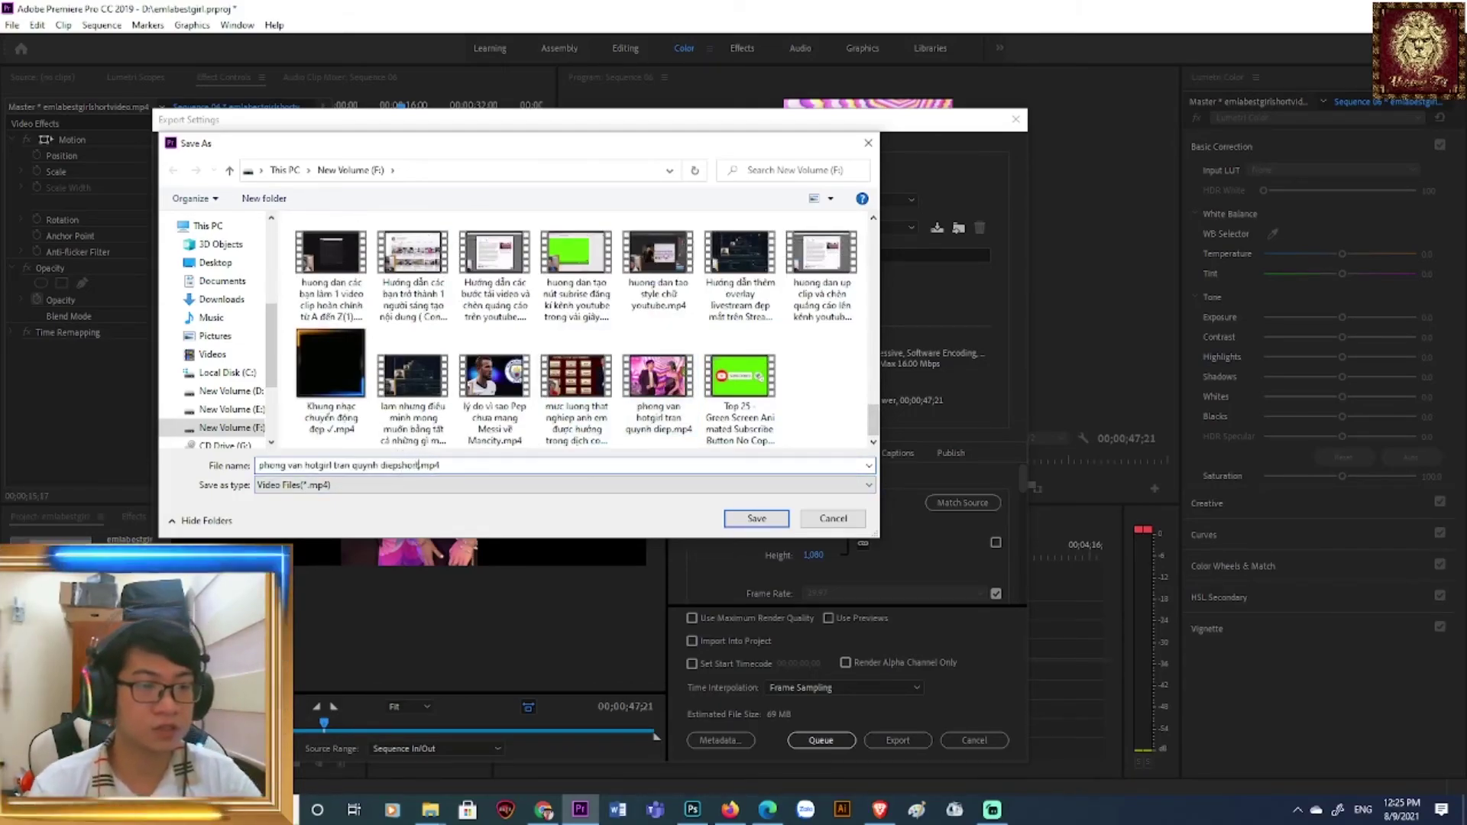
left_click(750, 520)
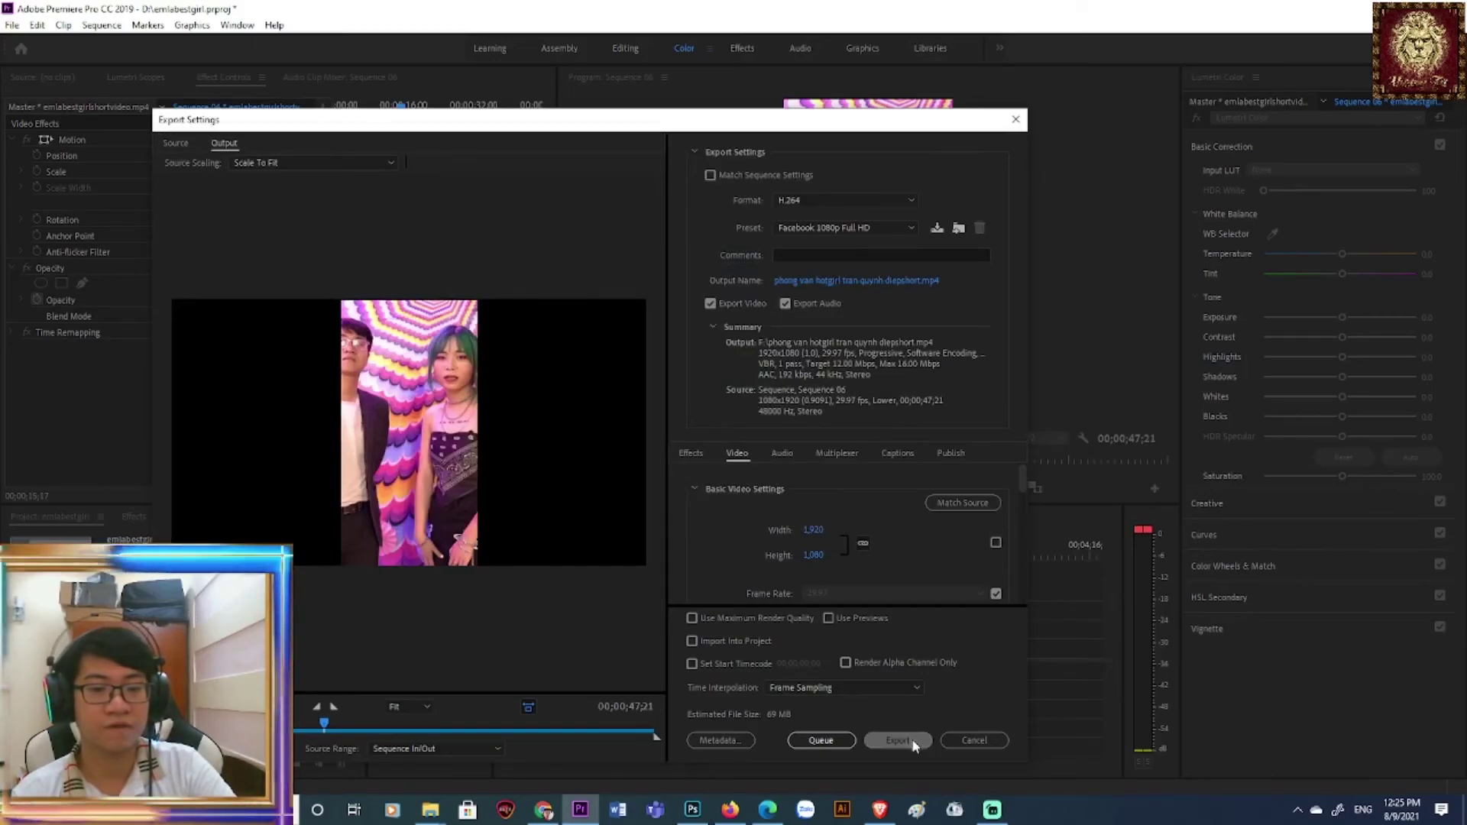
left_click(897, 740)
- Switch to Firefox and look over the open YouTube Shorts tutorial and the Short's details in YouTube Studio
mouse_move(430, 808)
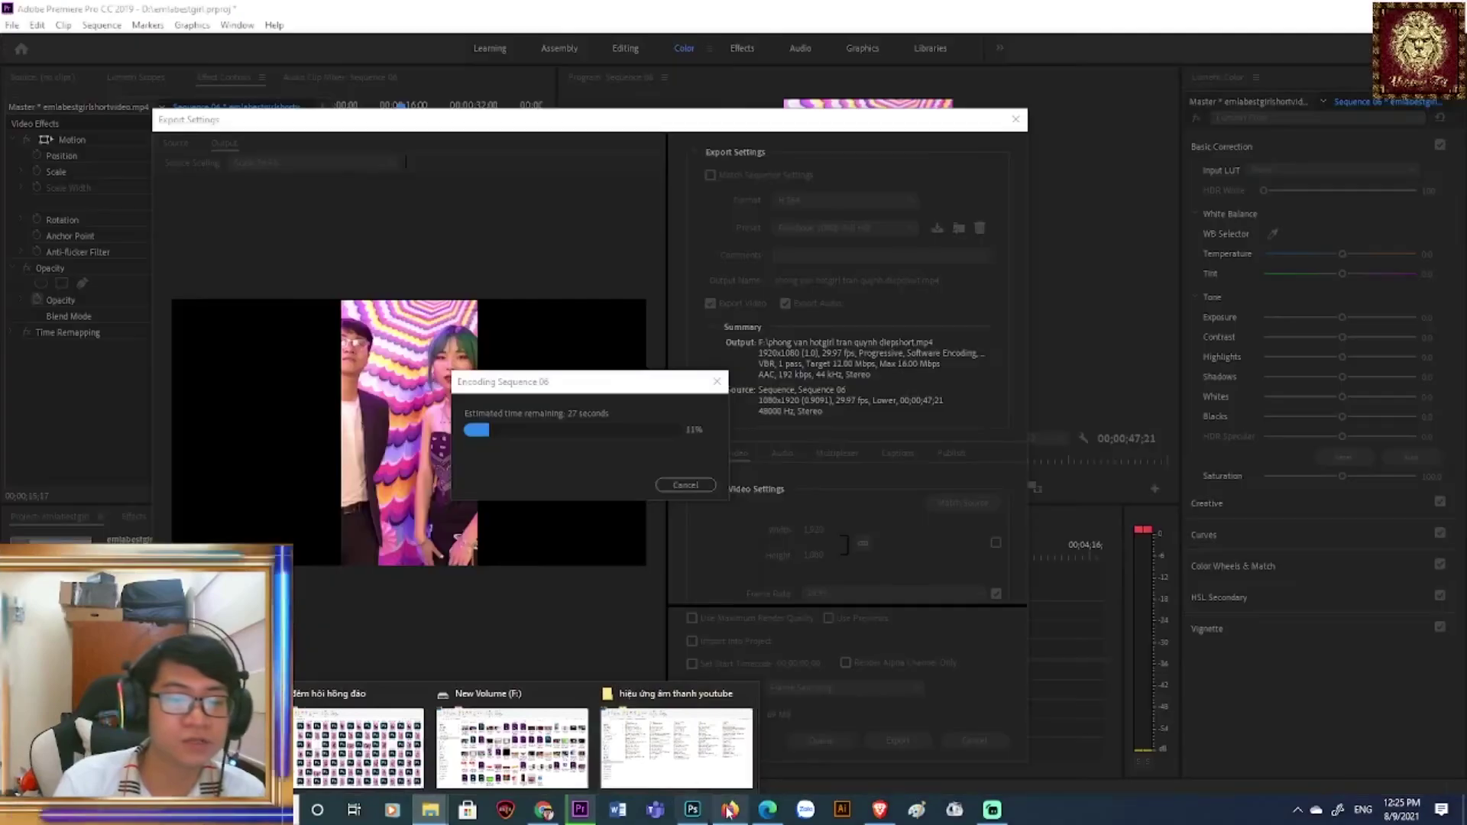
left_click(731, 810)
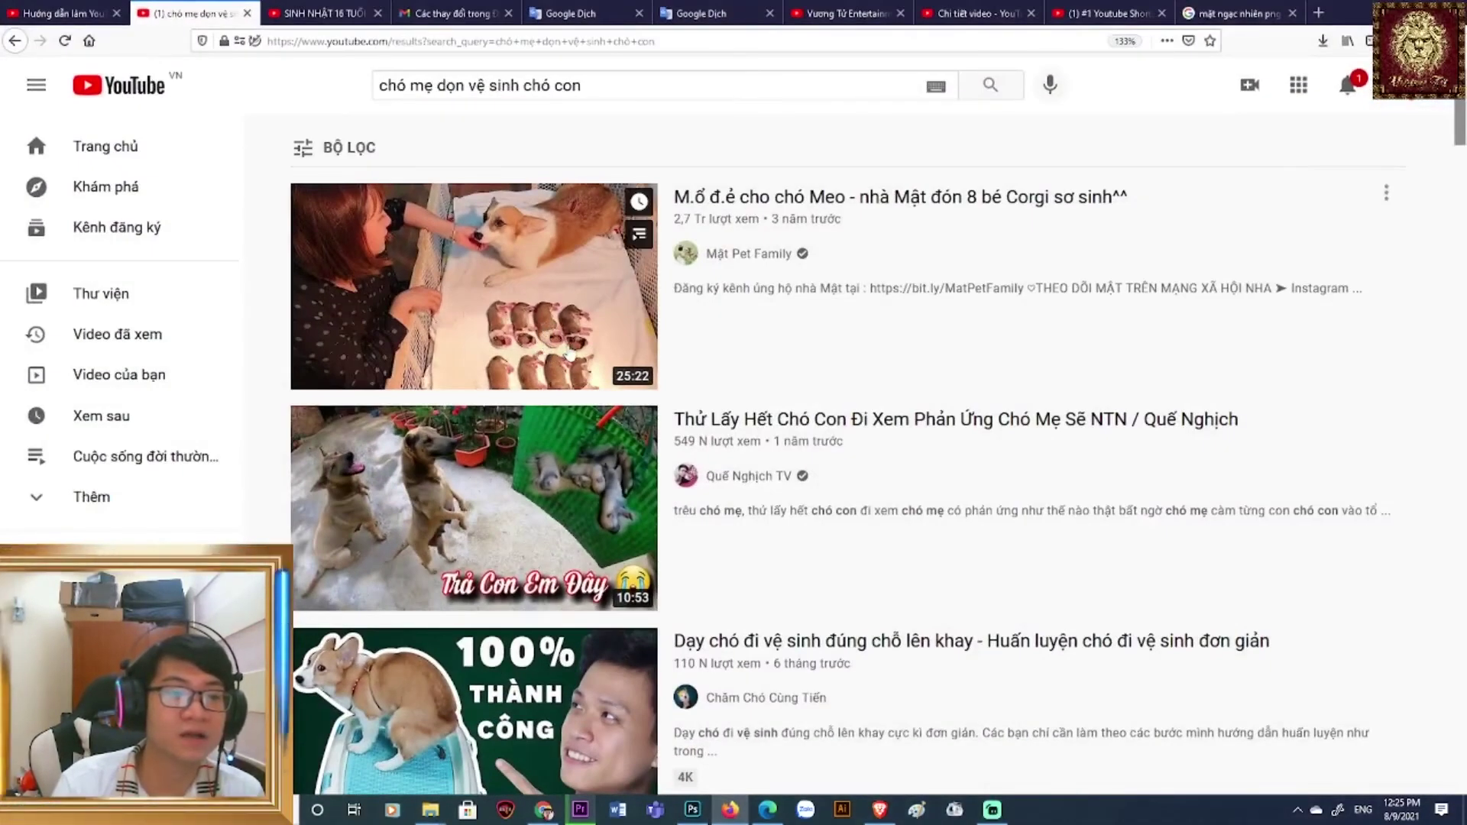
scroll(495, 291, "down", 10)
left_click(65, 13)
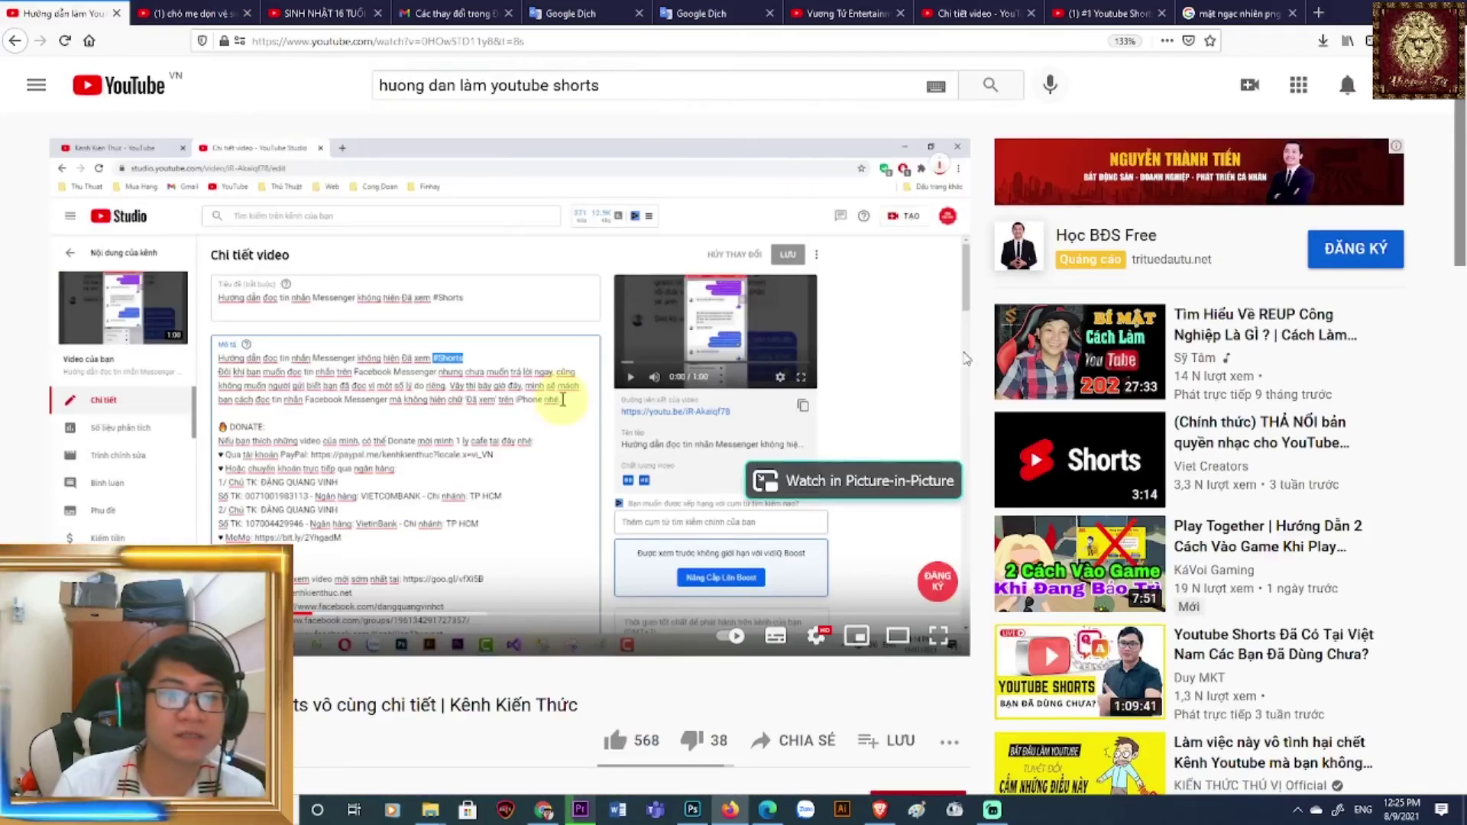
left_click(971, 13)
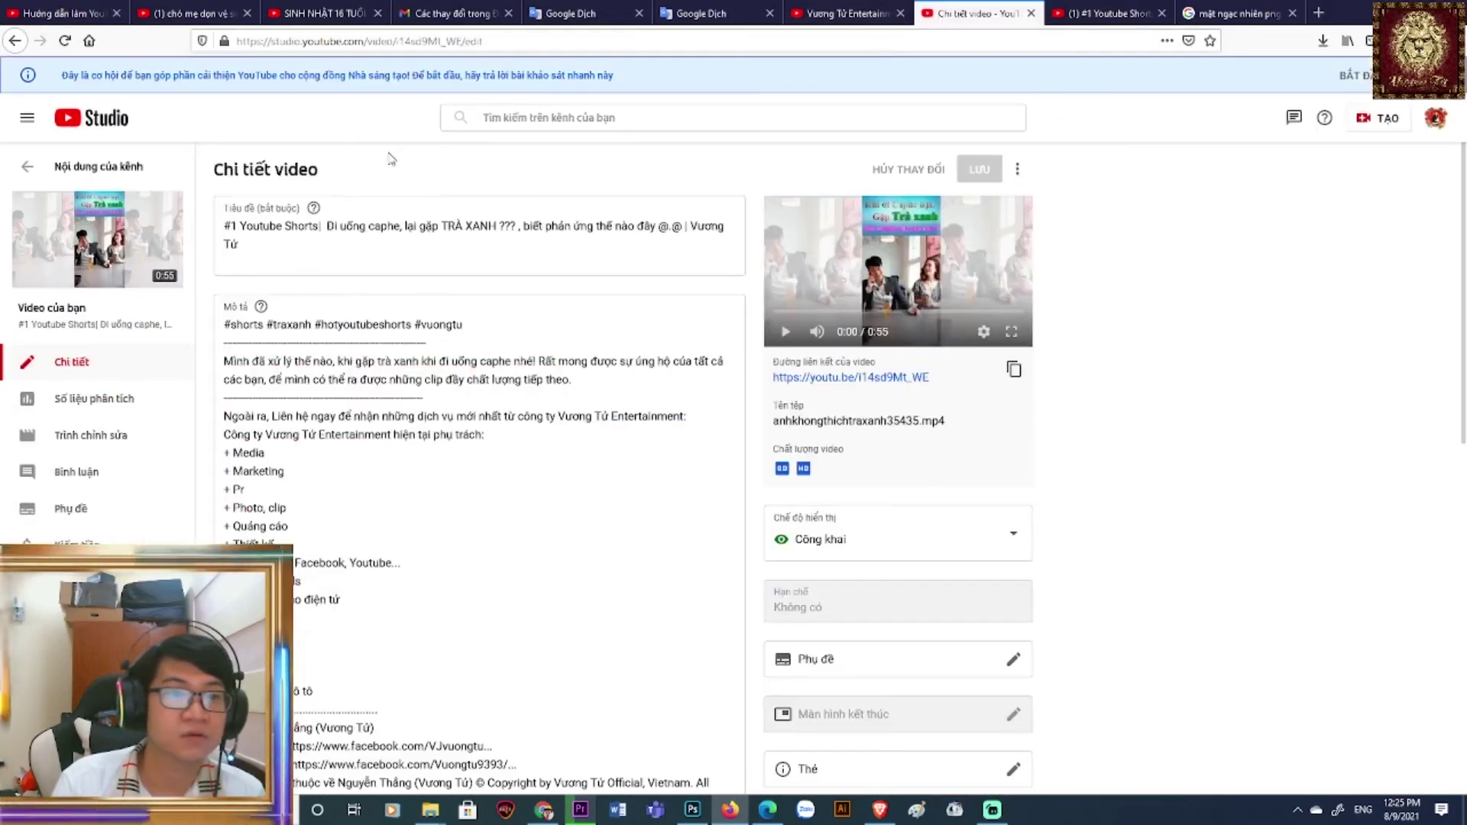
left_click(1081, 15)
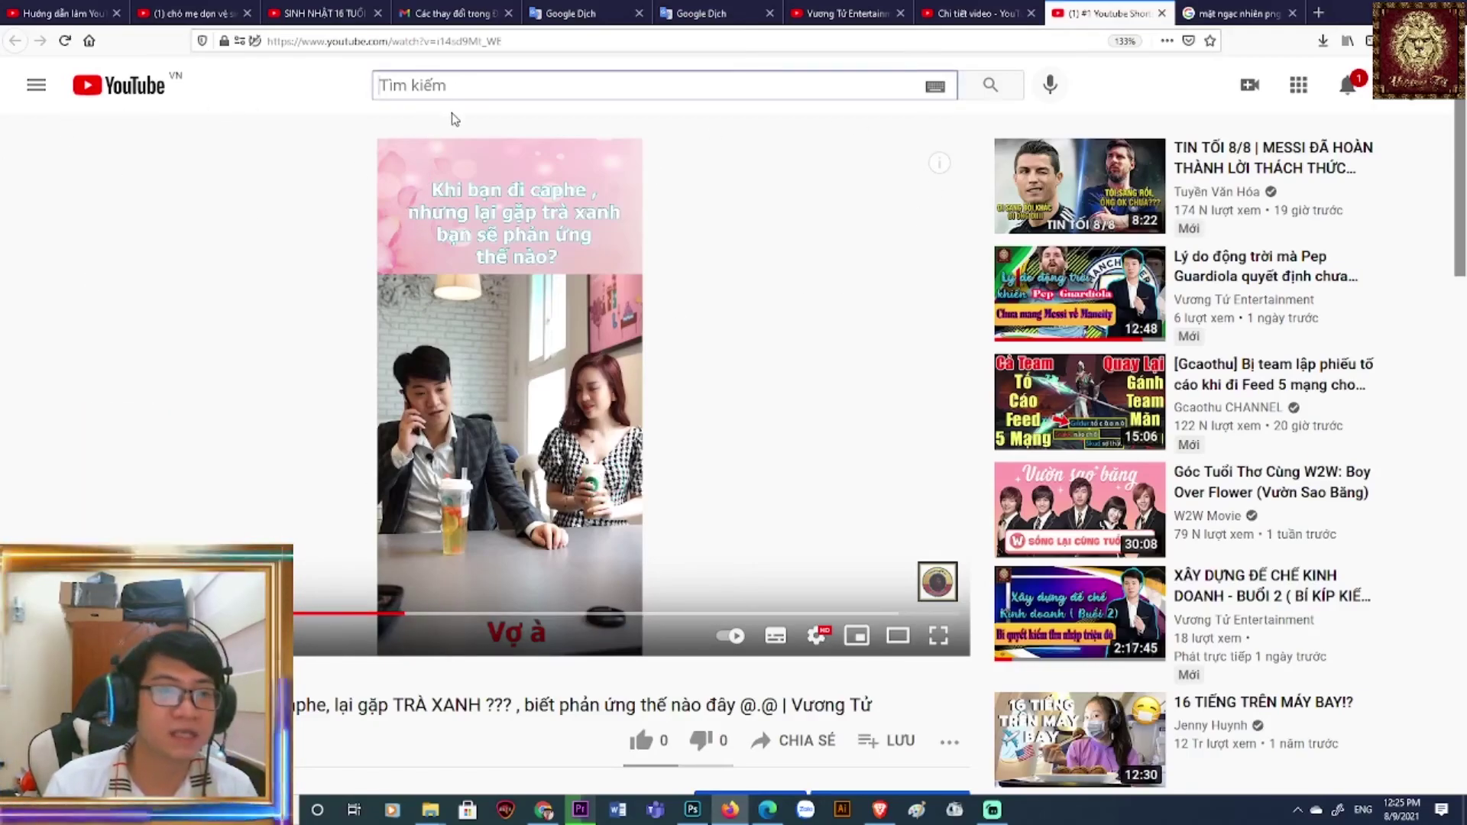
type("clip")
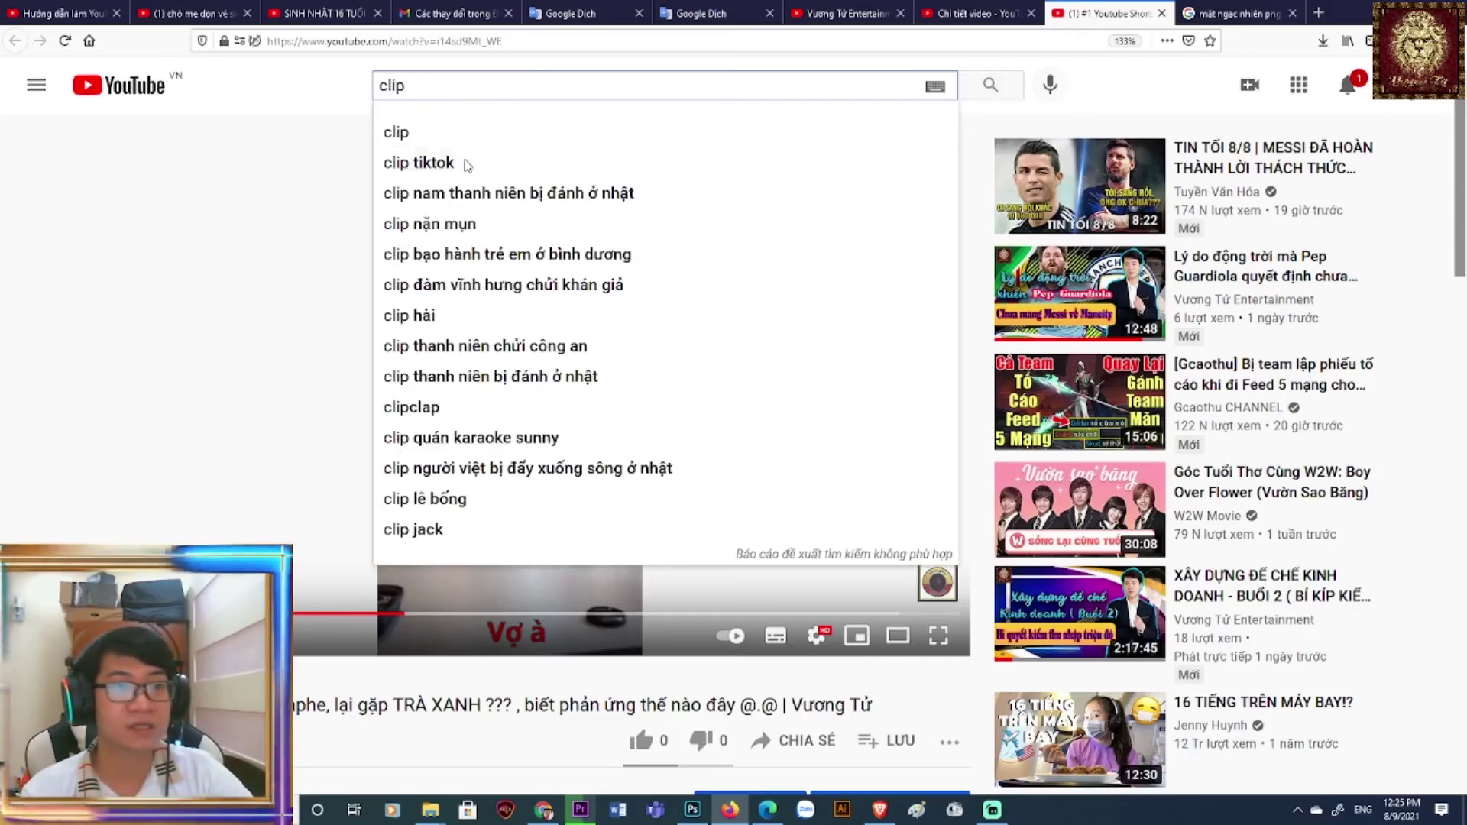
type(" shorts")
key("Return")
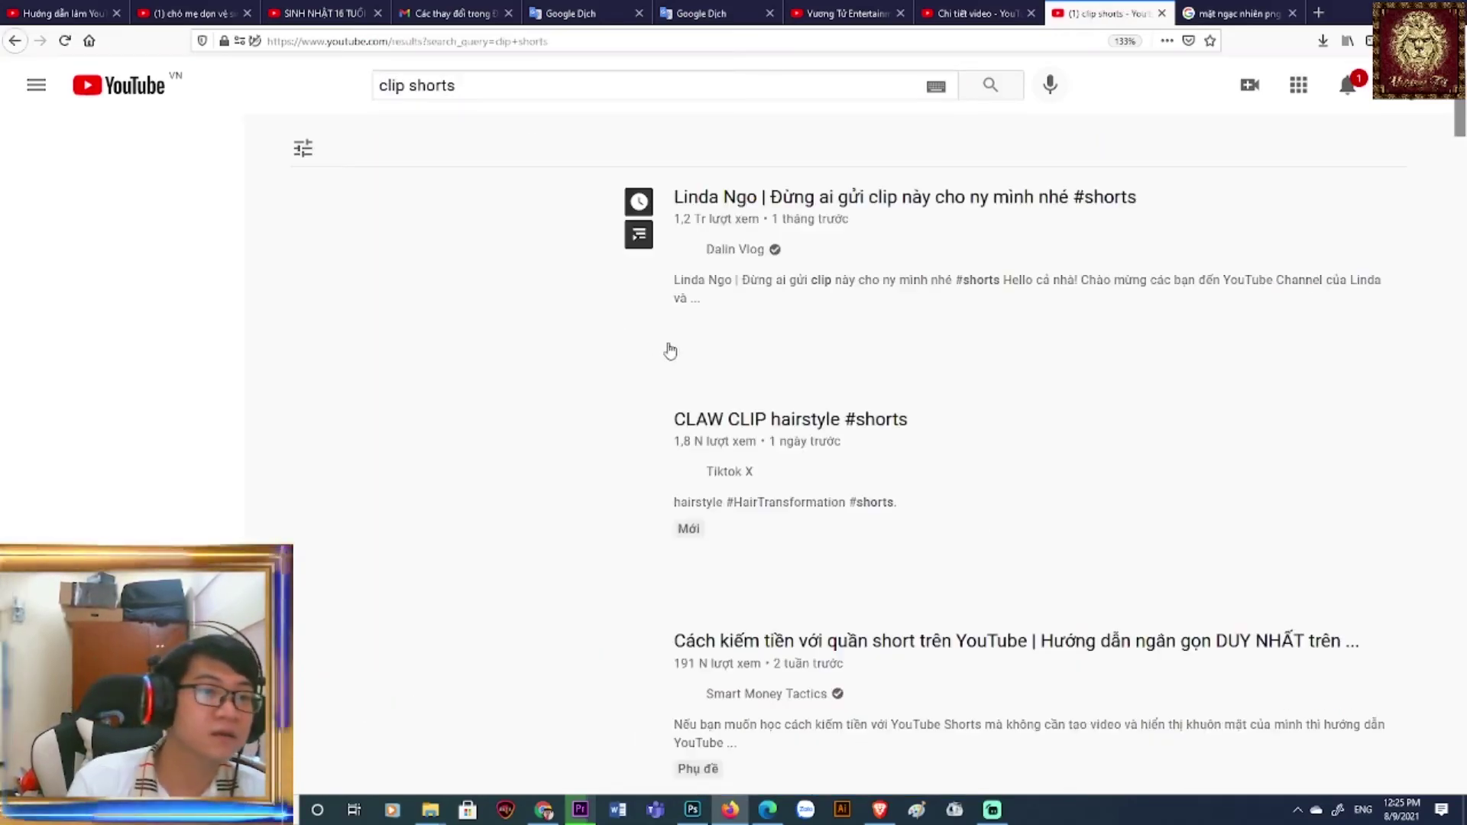
- View the "CLAW CLIP hairstyle #shorts" video and the first #shorts result as vertical examples, returning to the search results after each
left_click(546, 475)
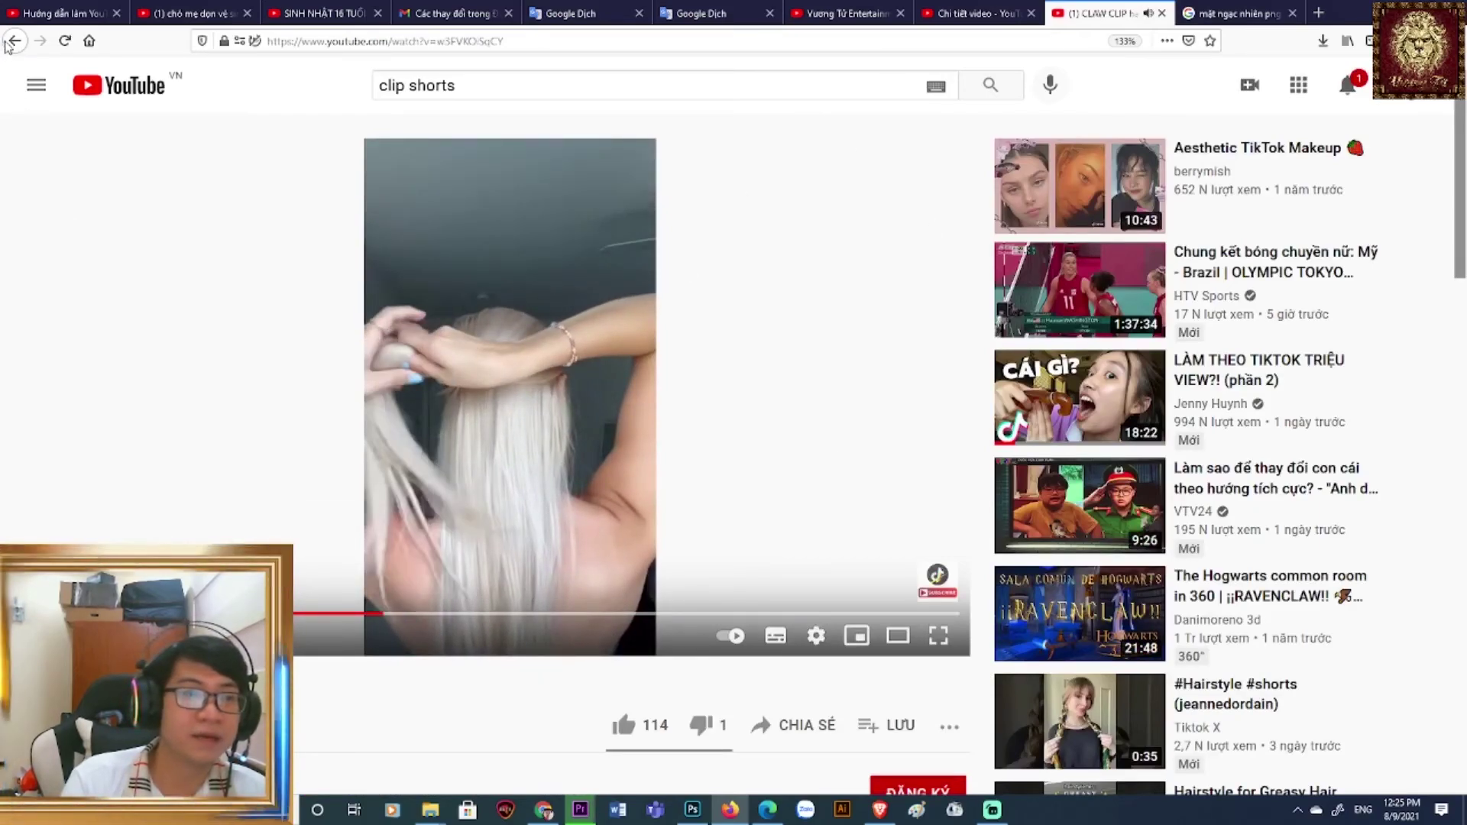
left_click(14, 41)
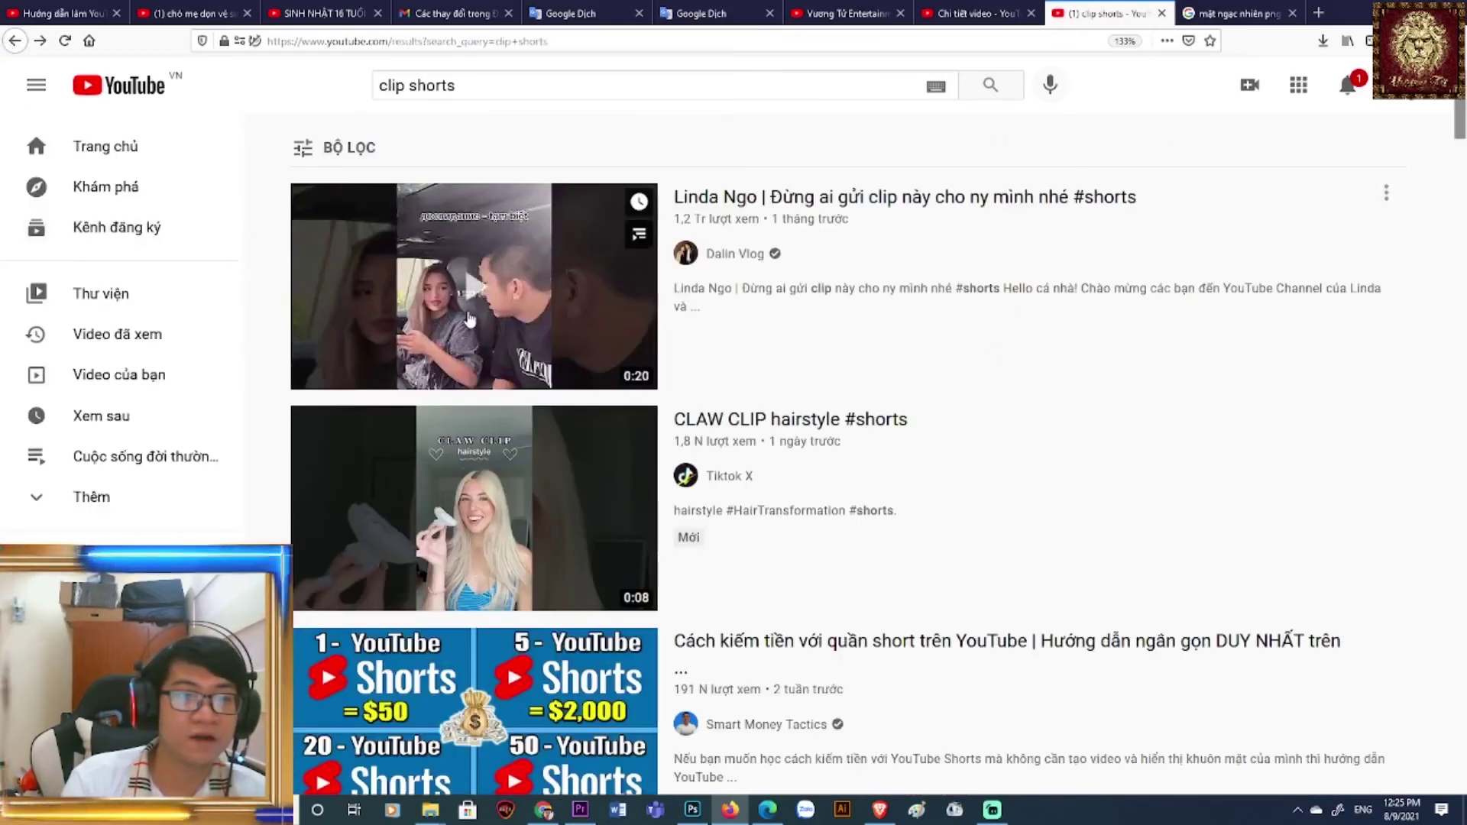
left_click(469, 320)
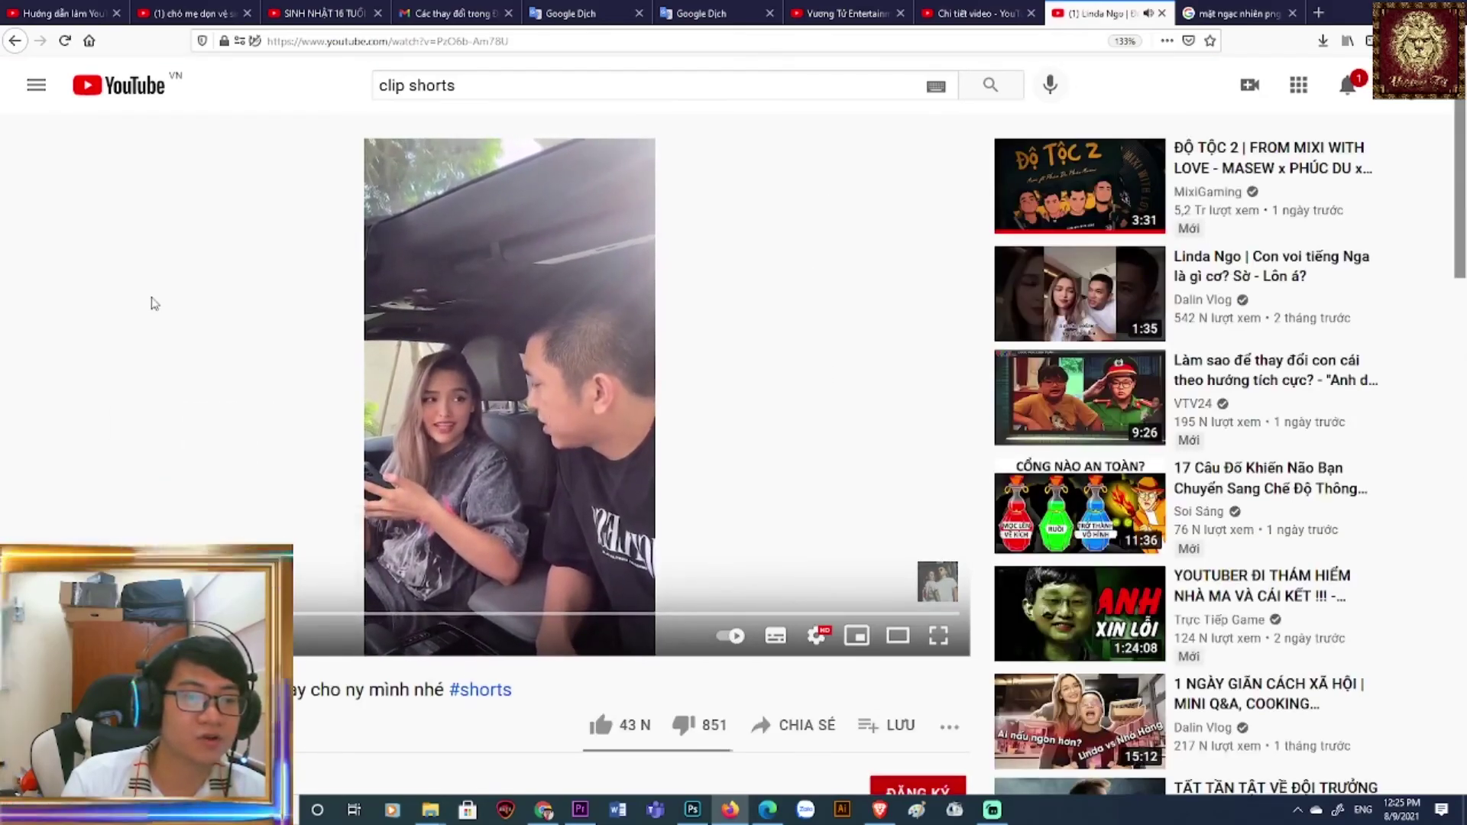
left_click(13, 46)
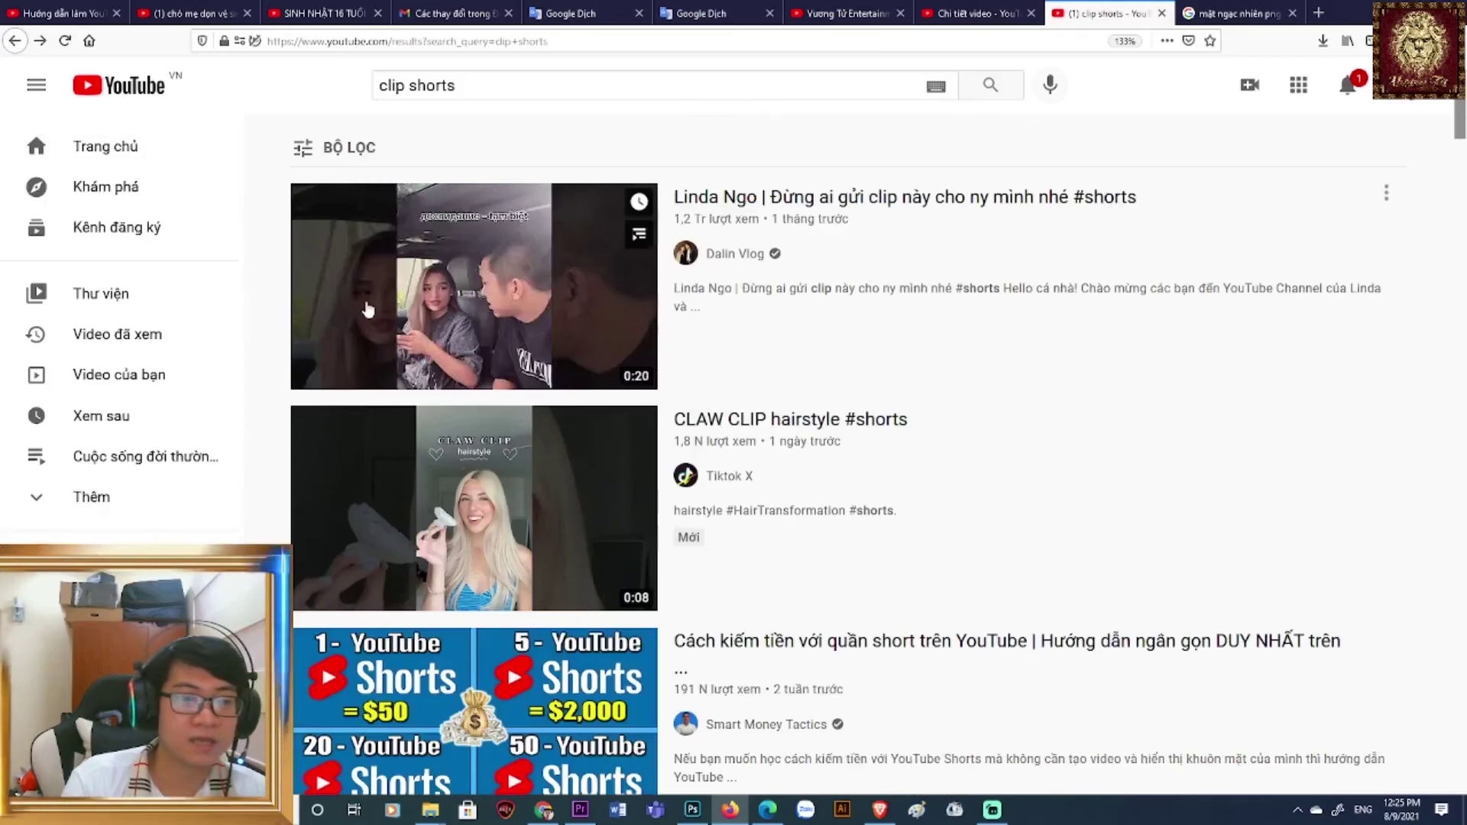
scroll(648, 541, "down", 6)
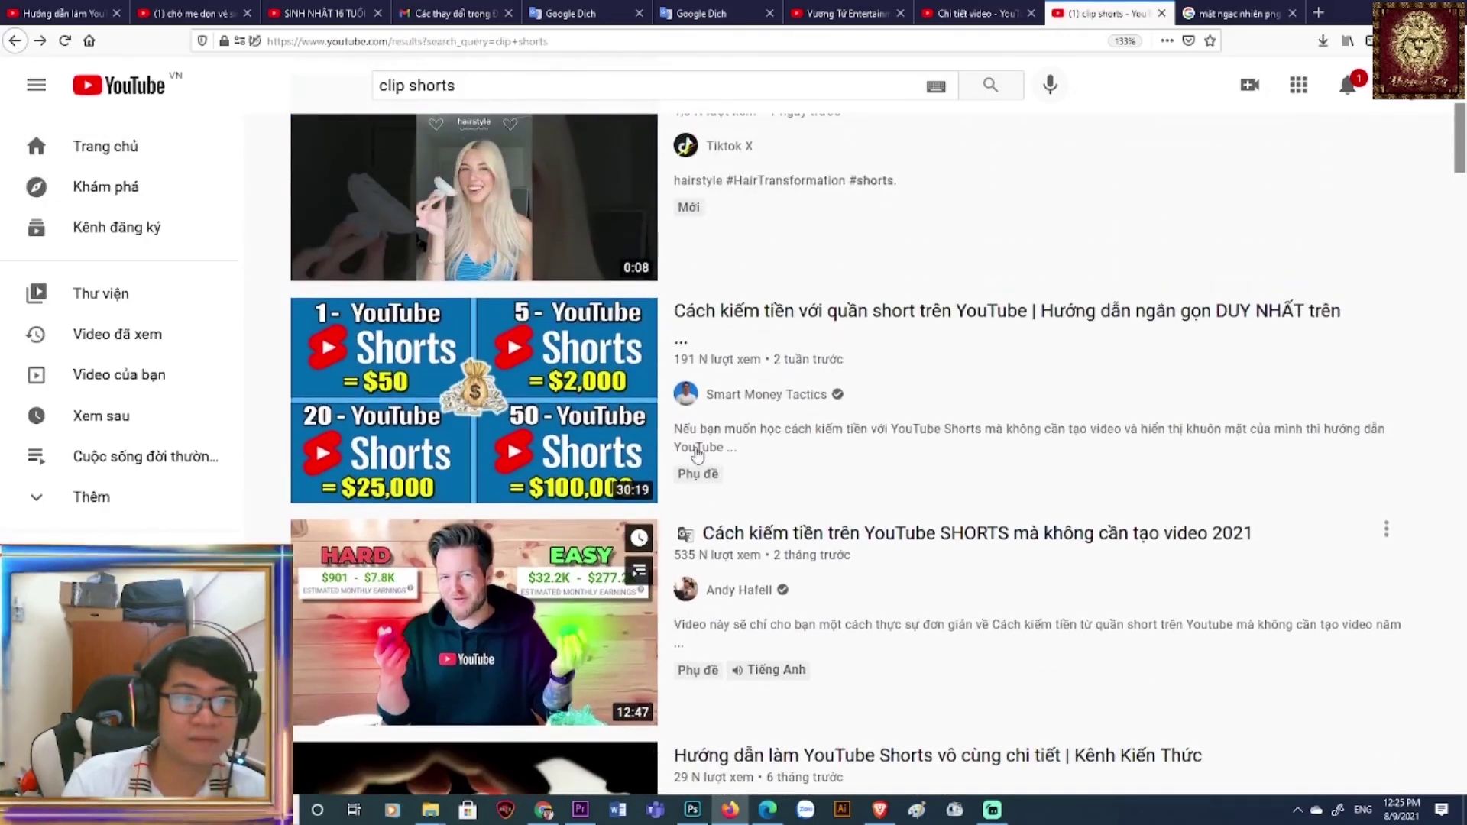
scroll(710, 491, "up", 5)
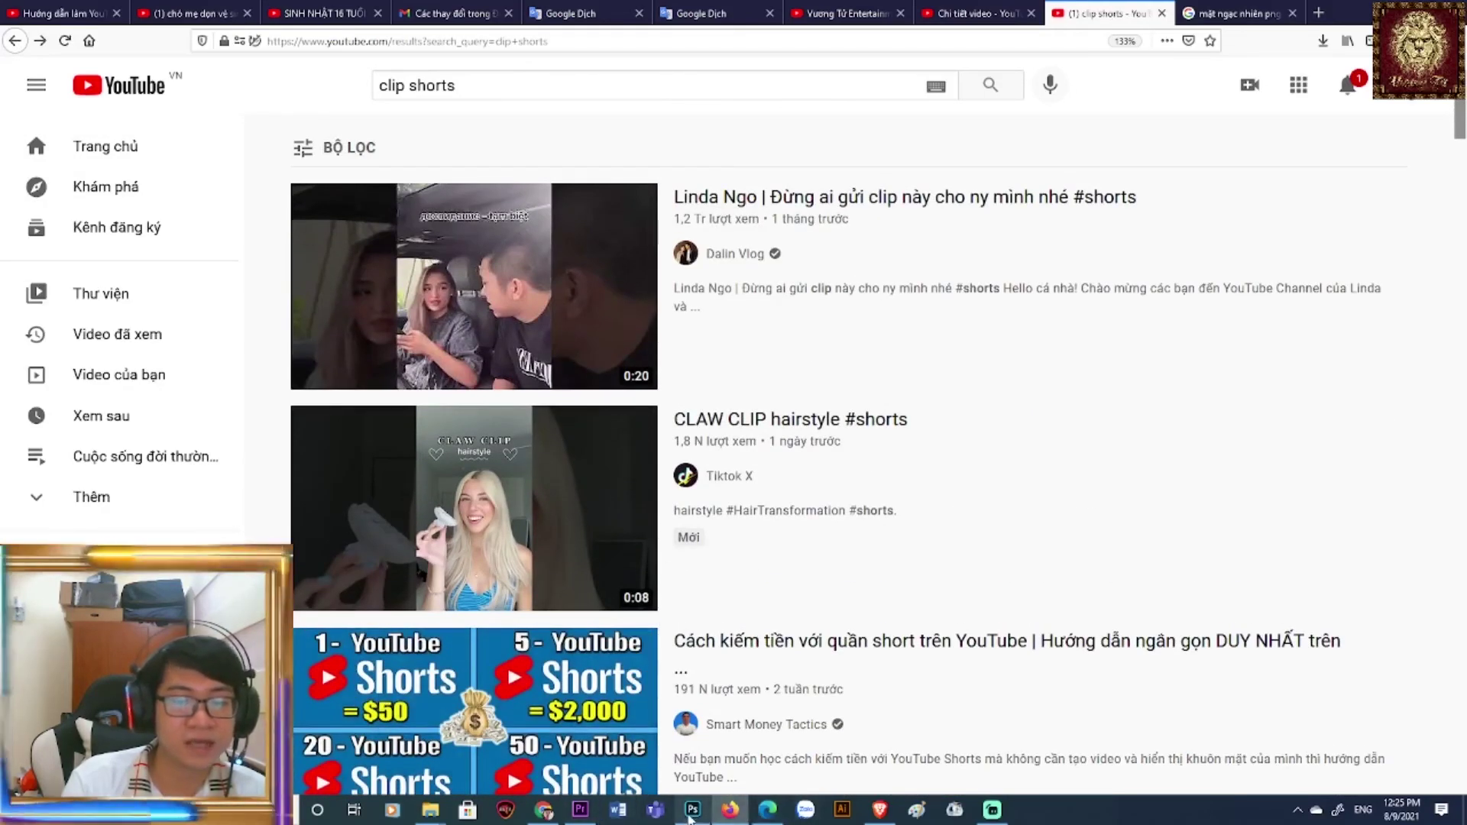
- Switch to the Streamlabs OBS window
left_click(992, 810)
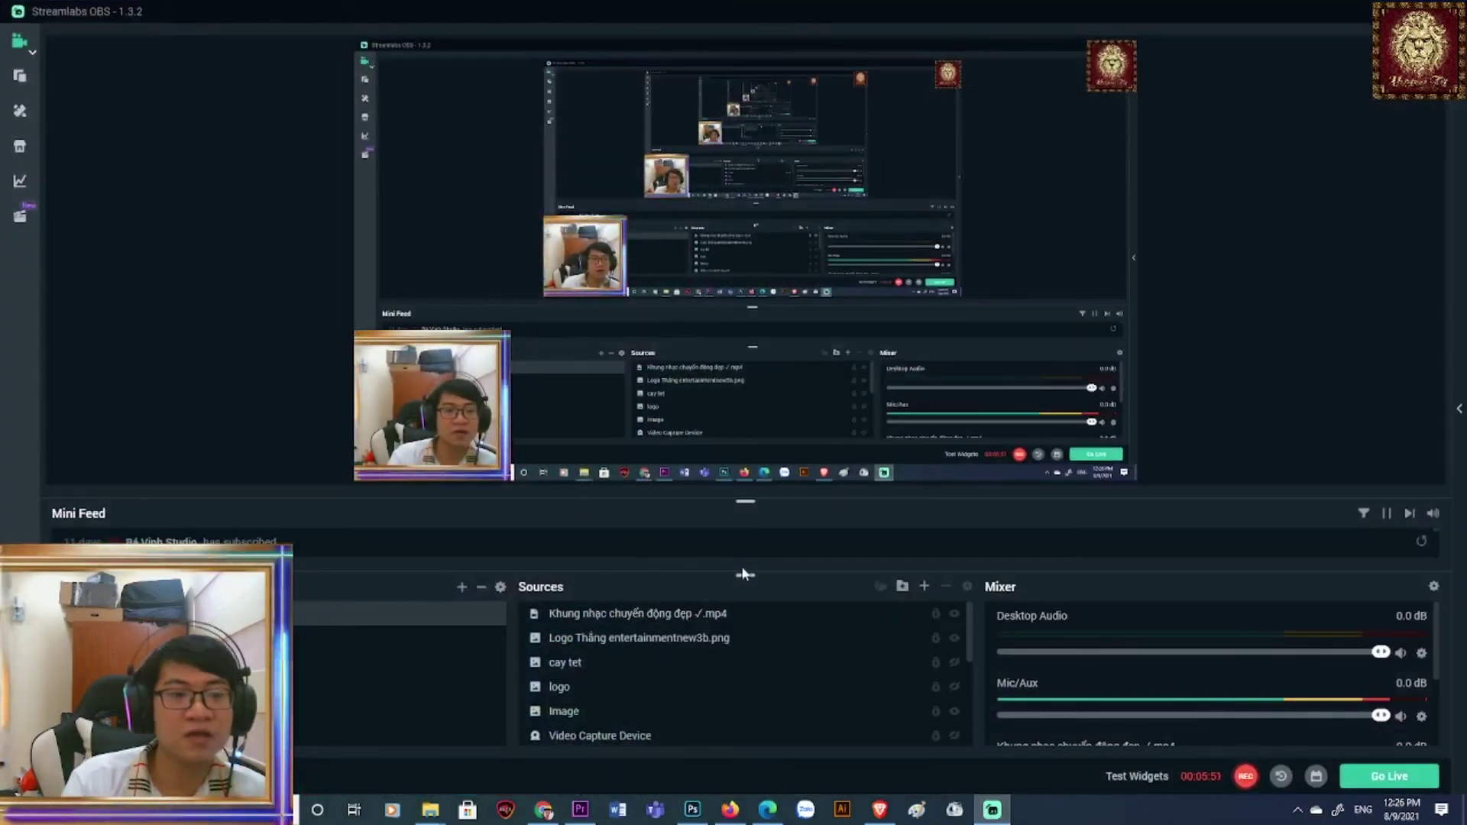